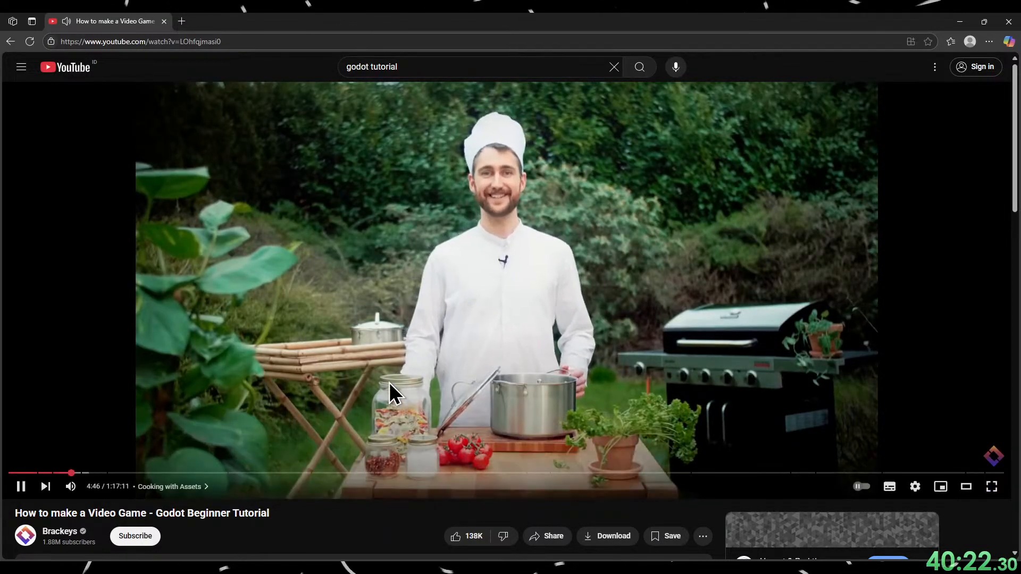
Pause the Godot beginner tutorial and expand the video description to show its asset links.
click(390, 383)
scroll(209, 420, down, 5)
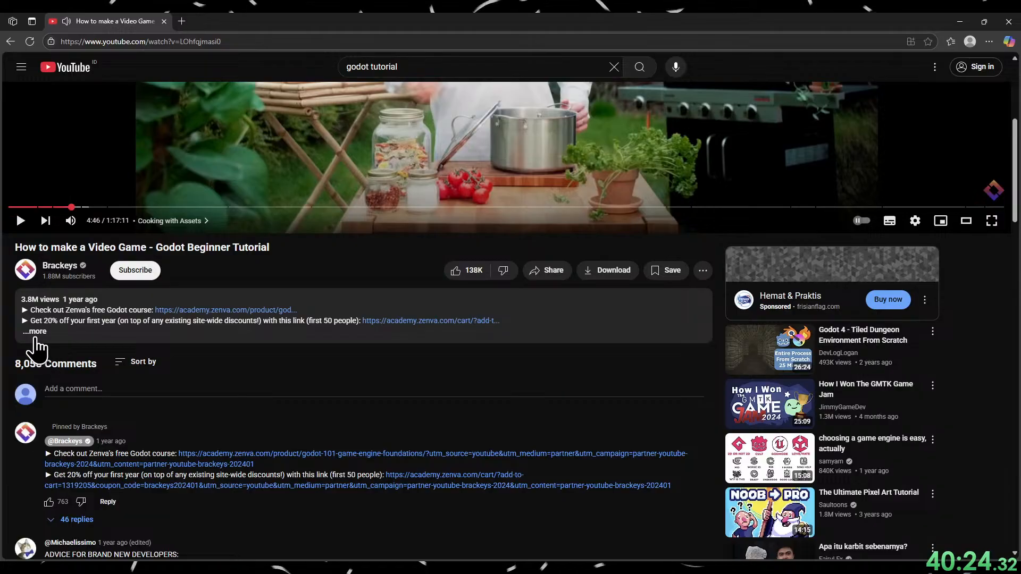
click(34, 332)
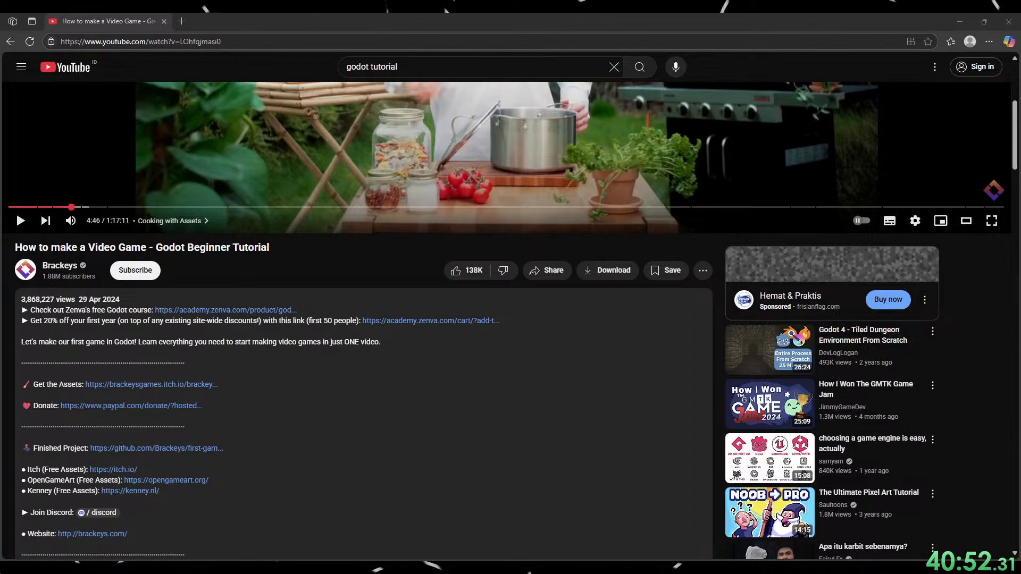
Resume the tutorial, pause it at 4:57 and switch to the Godot editor's empty project.
scroll(511, 319, up, 5)
click(371, 297)
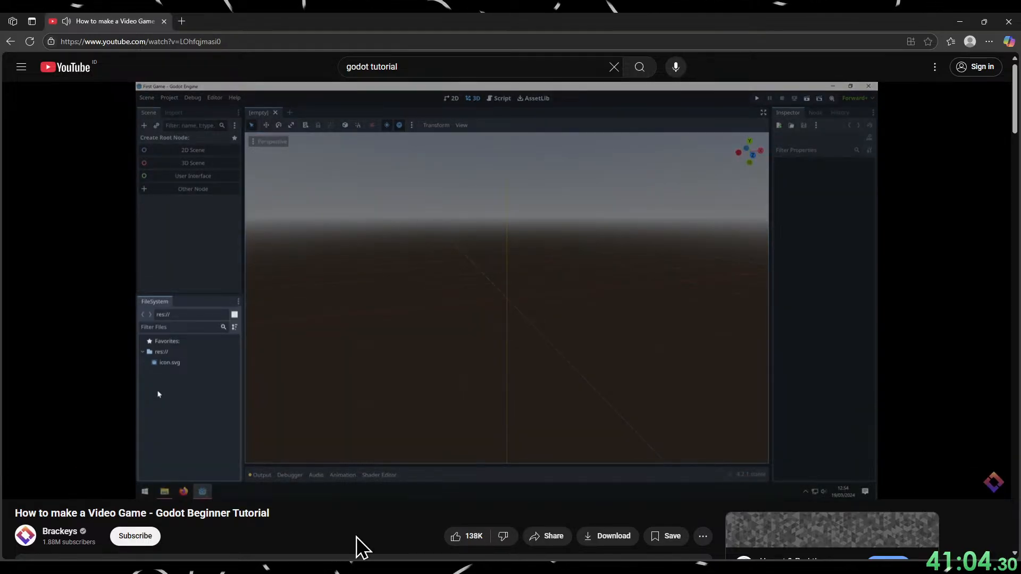
click(423, 421)
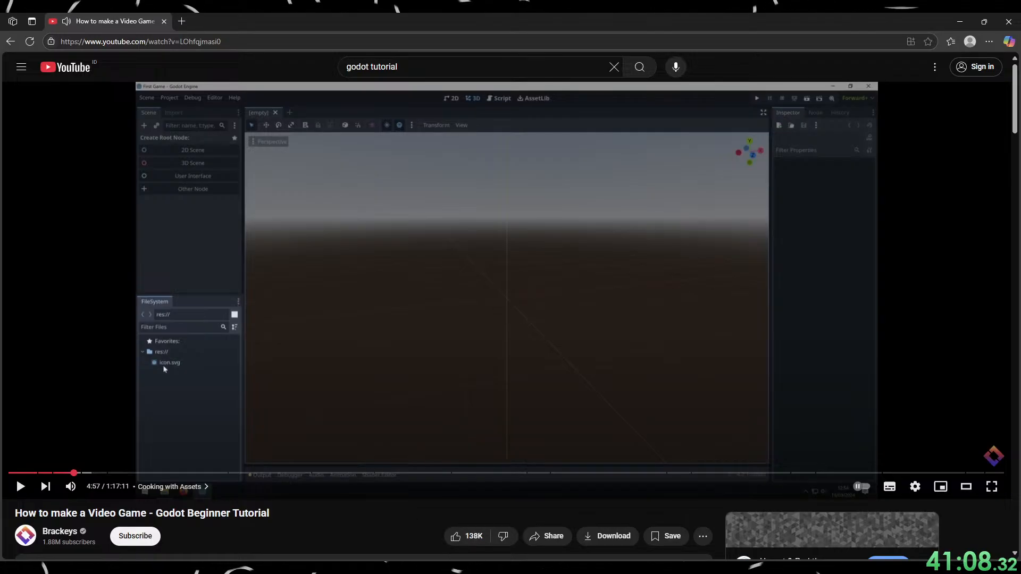
key(alt+Tab)
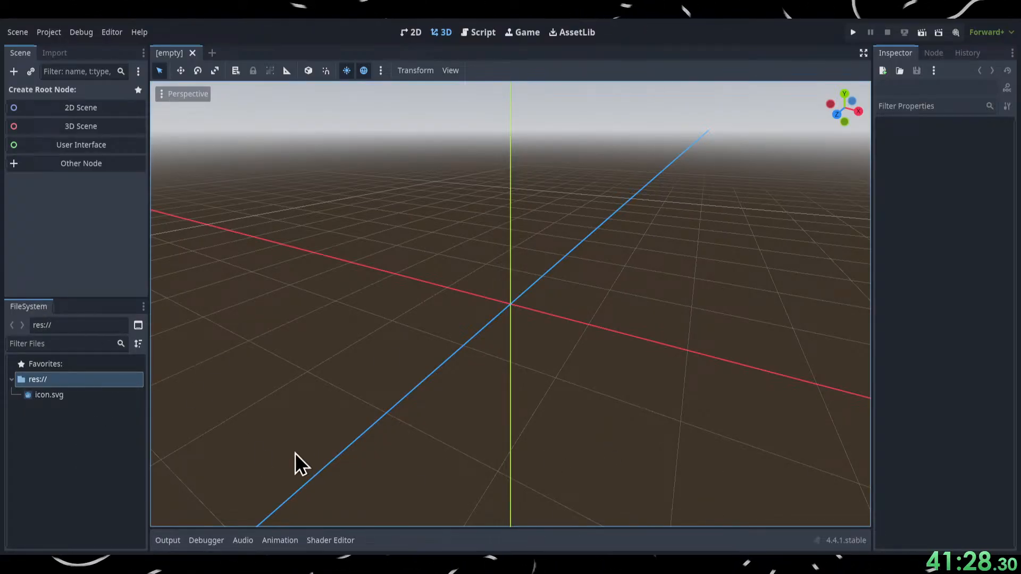
mouse_move(21, 306)
mouse_down()
mouse_move(301, 313)
mouse_move(39, 314)
mouse_move(11, 296)
mouse_move(17, 312)
mouse_up()
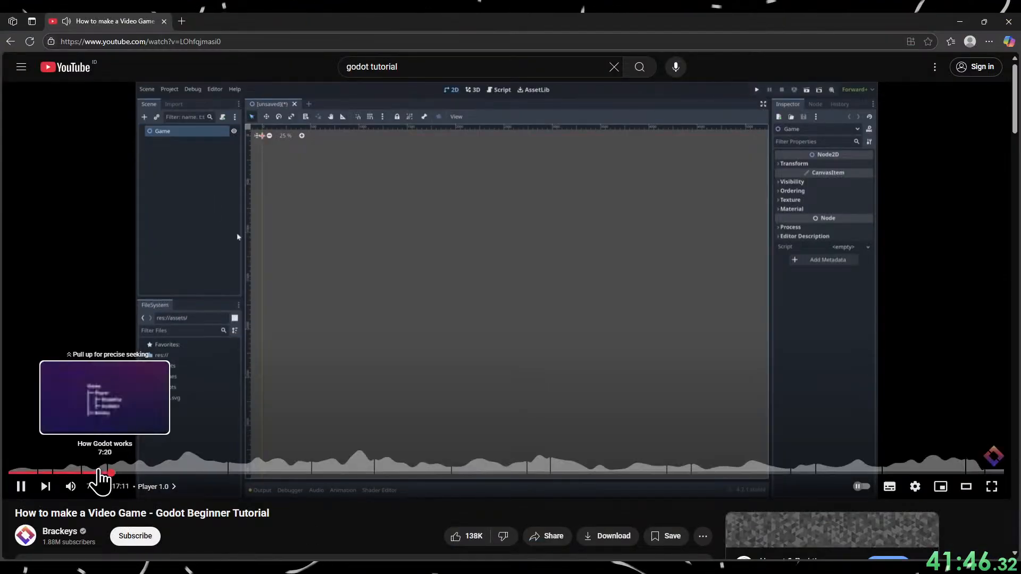
Seek the tutorial back to the Cooking with Assets chapter and watch the asset import up to about 5:13.
click(91, 472)
click(82, 473)
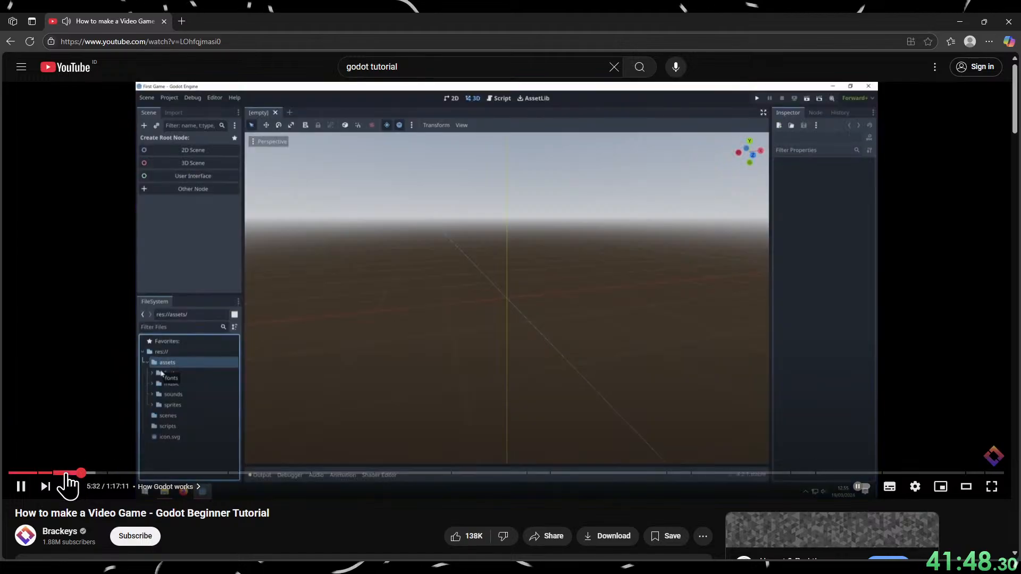
click(72, 473)
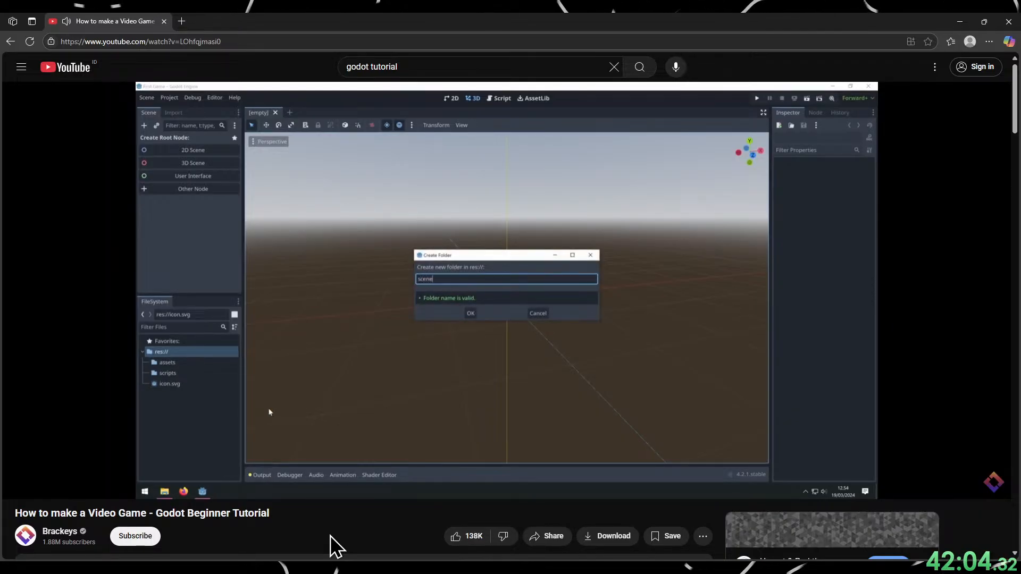
click(413, 407)
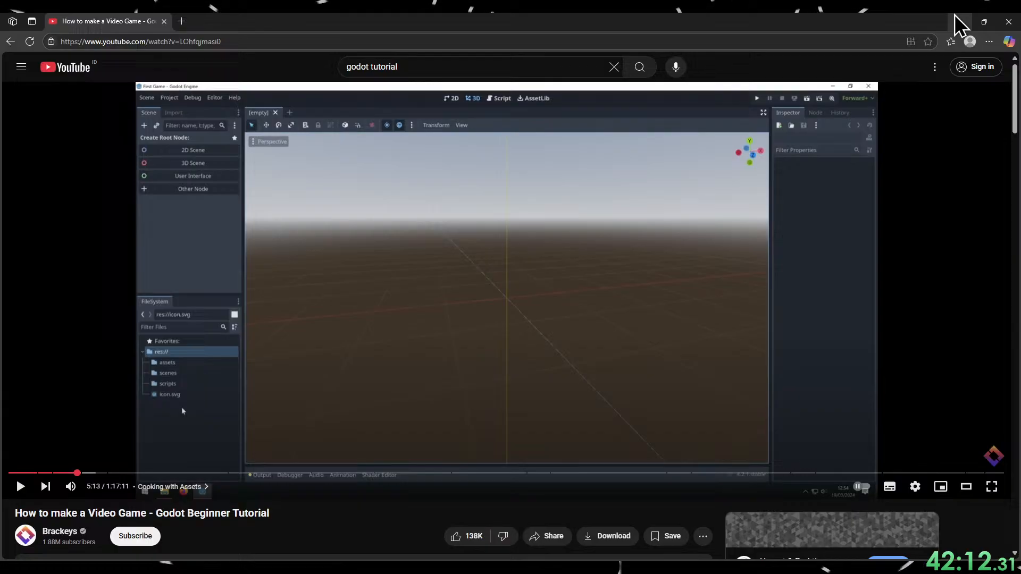
Switch to Godot and add the assets folder to the project root res://.
click(961, 21)
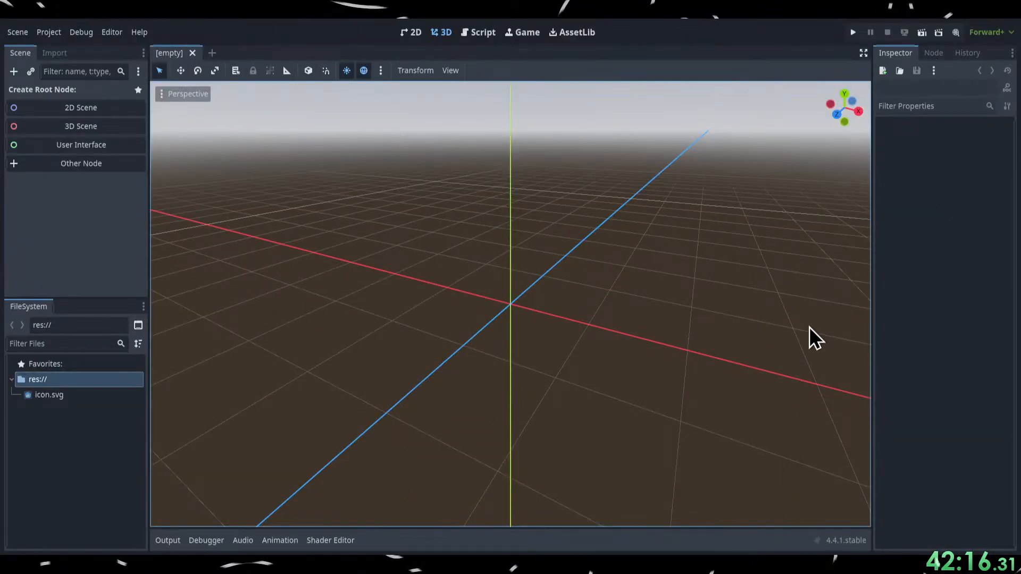
click(77, 450)
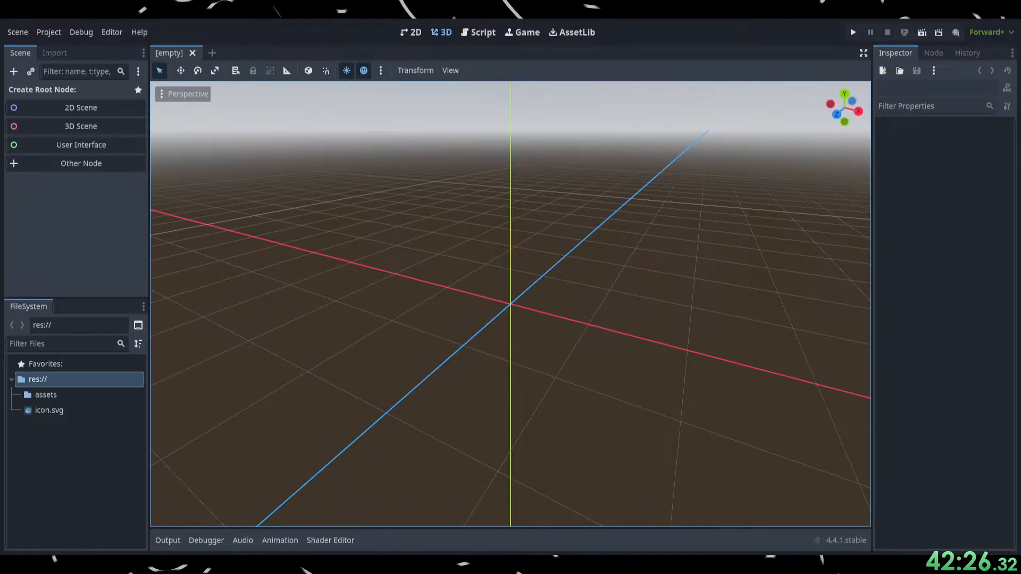
Return to the browser, rewind the tutorial 20 seconds and rewatch the project folder setup up to 5:12.
key(alt+Tab)
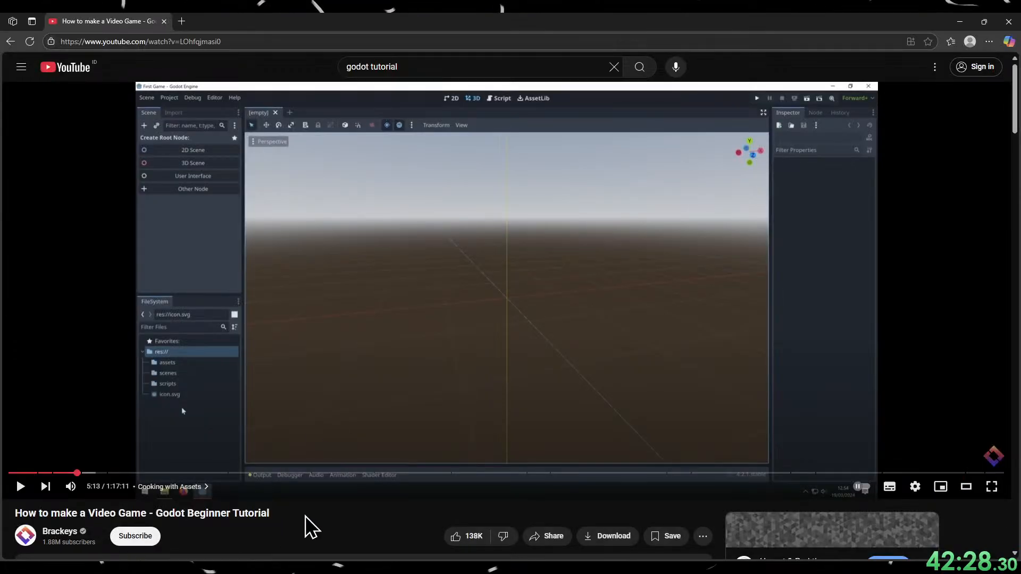
key(j)
key(j)
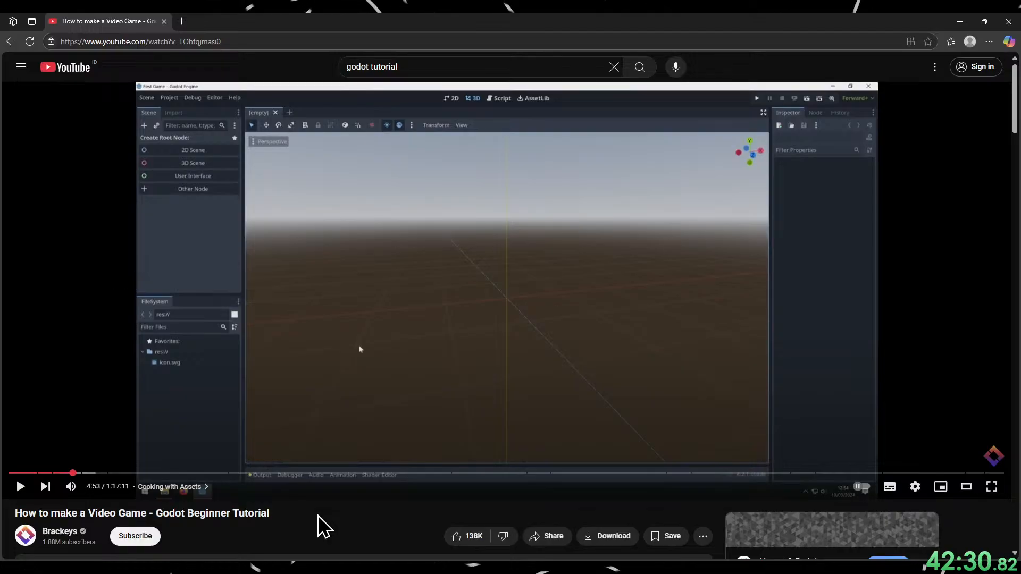
key(k)
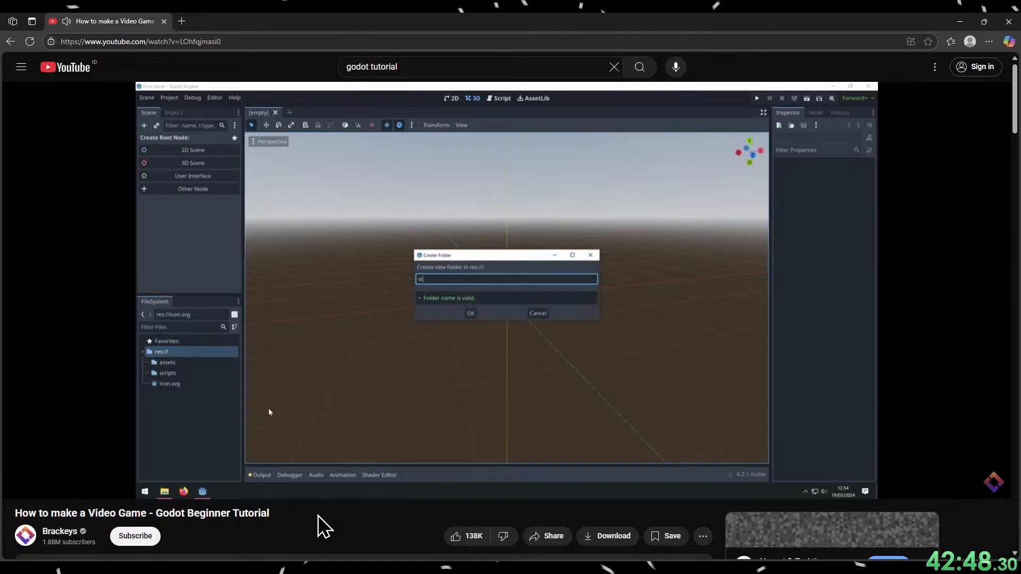
click(420, 388)
key(alt+Tab)
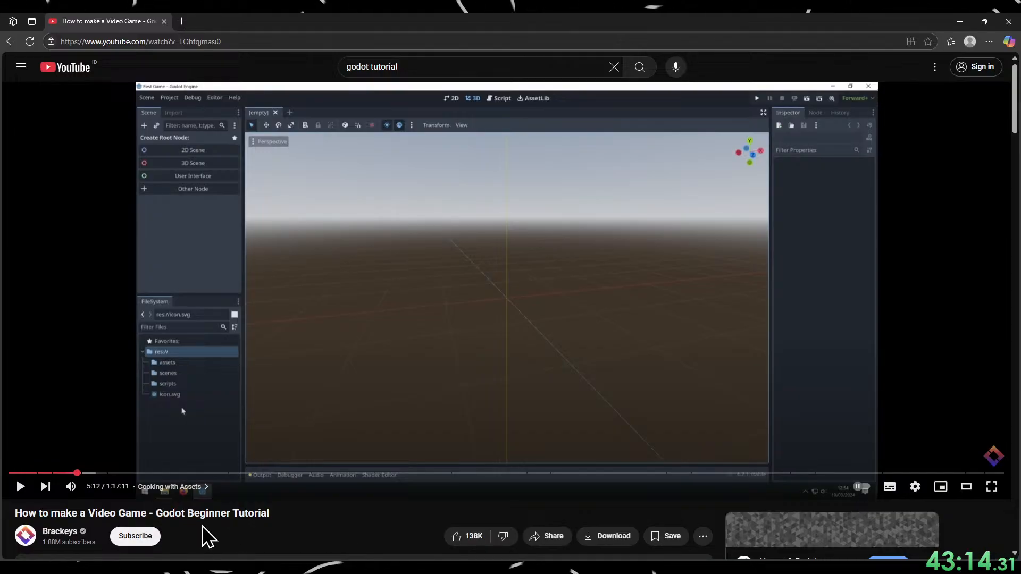
Resume the tutorial to see how the assets folder is organised and pause it at 5:26.
click(22, 486)
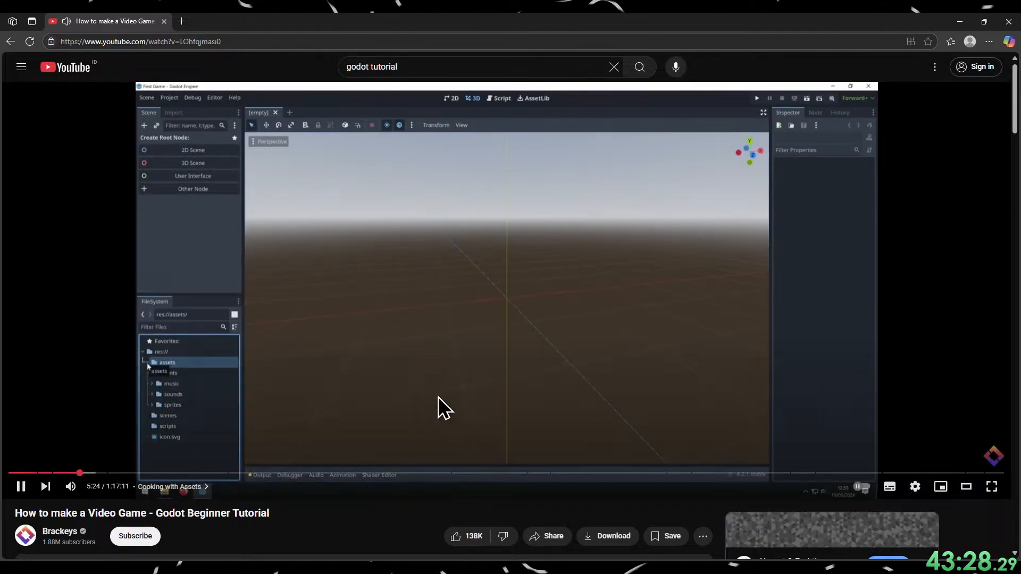
click(383, 357)
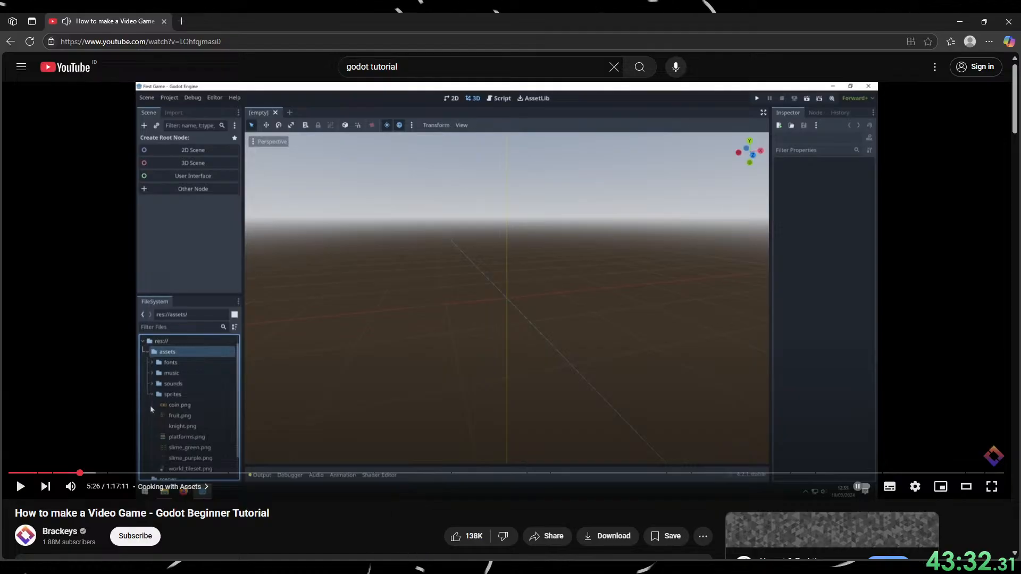
key(alt+Tab)
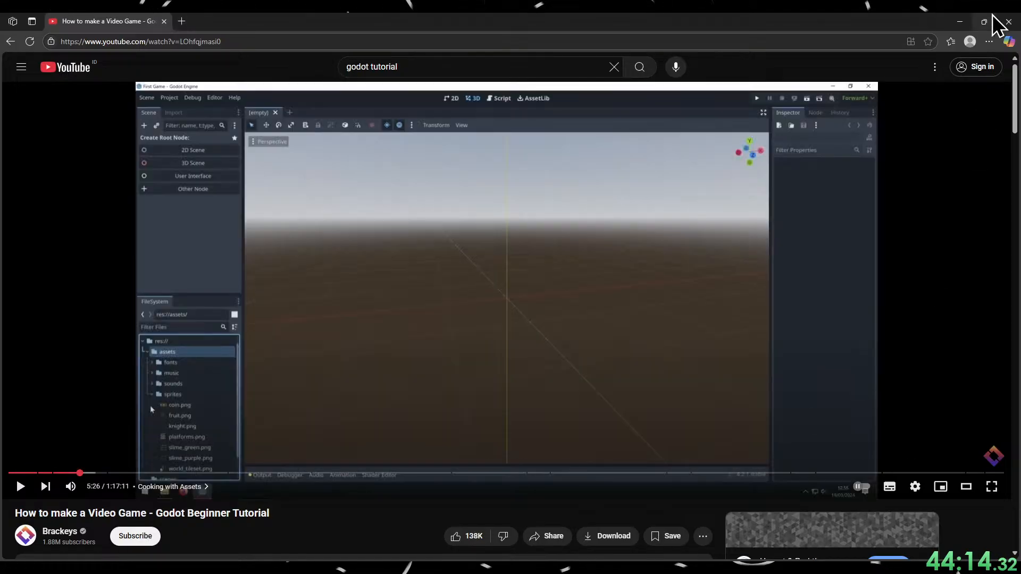
Switch to Godot, expand the assets folder and open LICENSE & CREDITS.txt to read the asset license and credits.
click(960, 21)
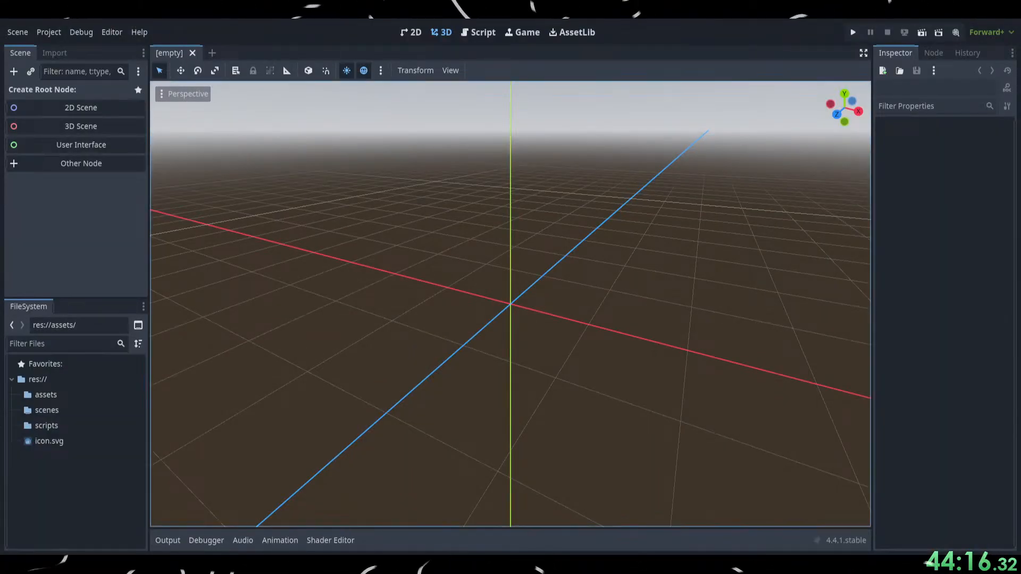
click(58, 395)
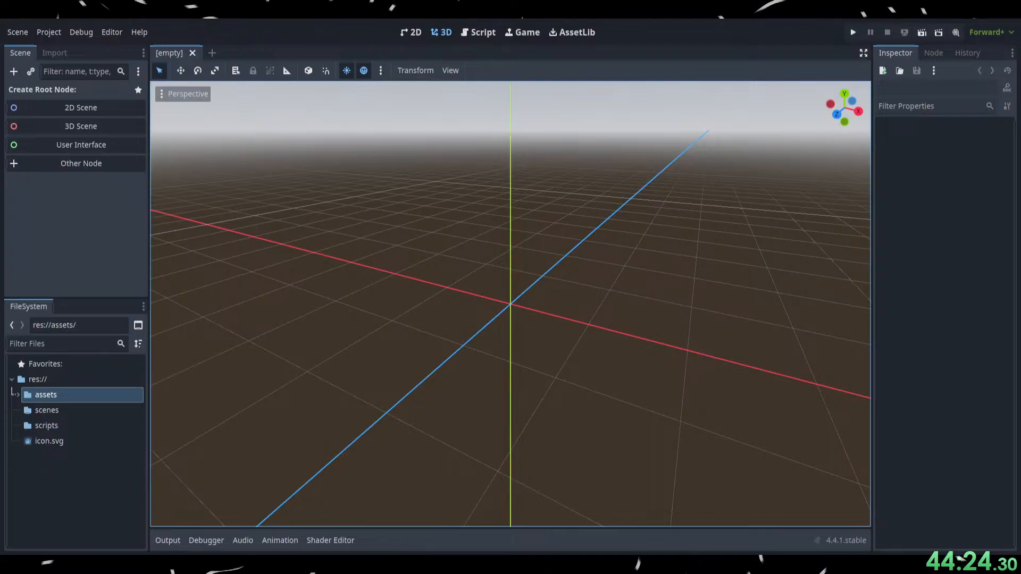
click(90, 501)
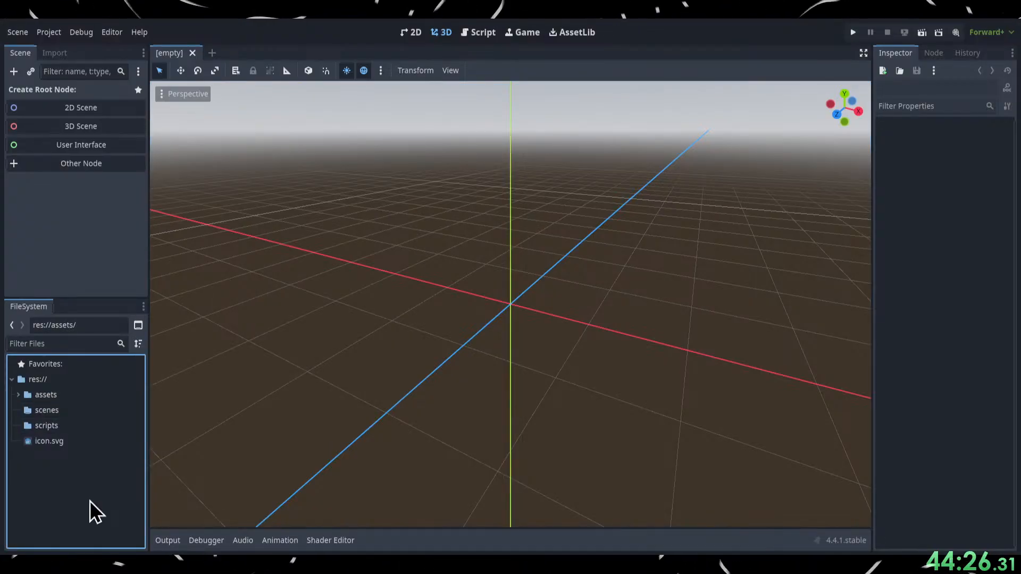
click(18, 394)
click(65, 472)
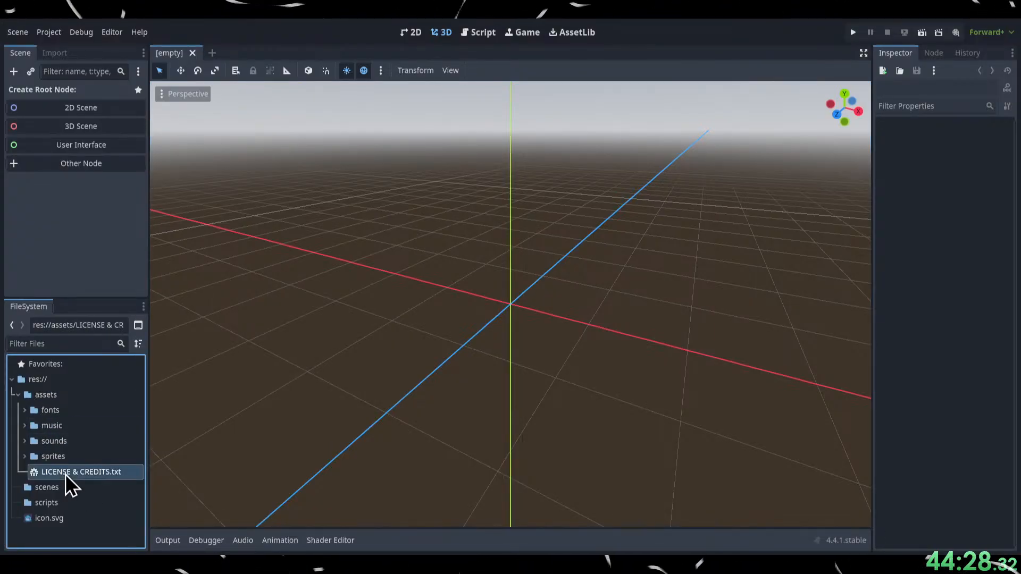
double_click(65, 473)
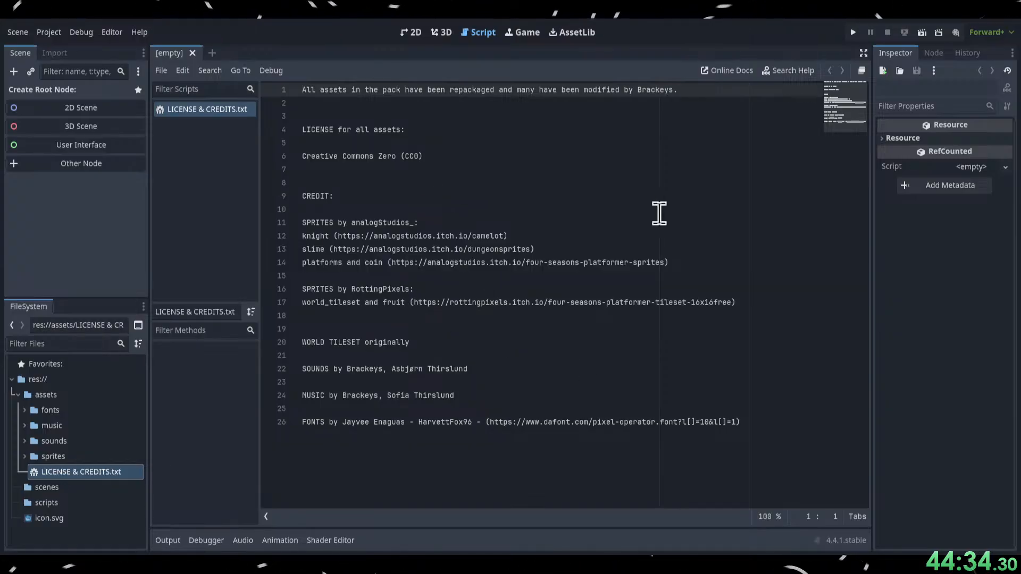
drag(646, 433, 392, 129)
click(336, 195)
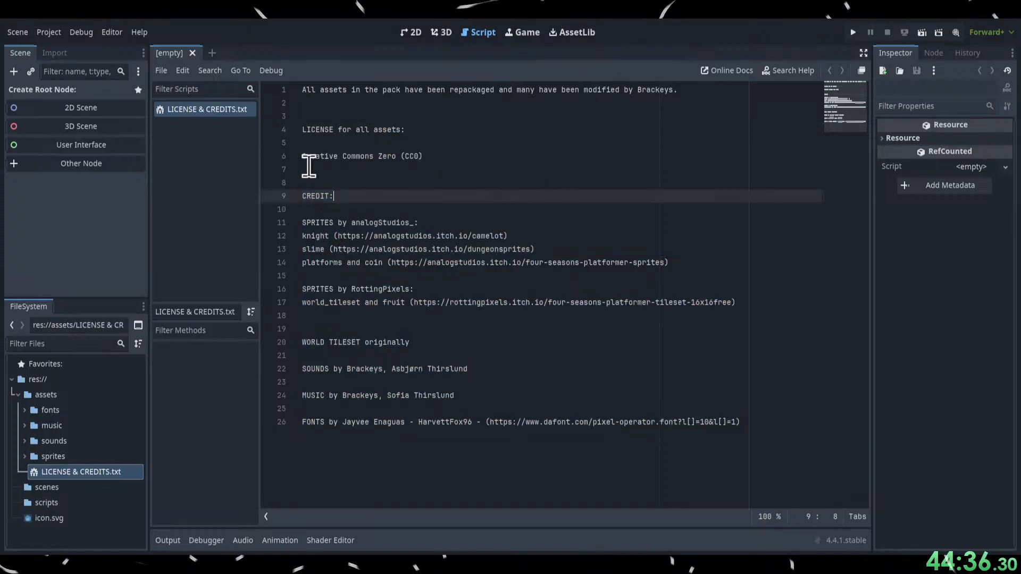
Look through the 2D, 3D and Script workspaces, ending back on the credits file.
click(191, 52)
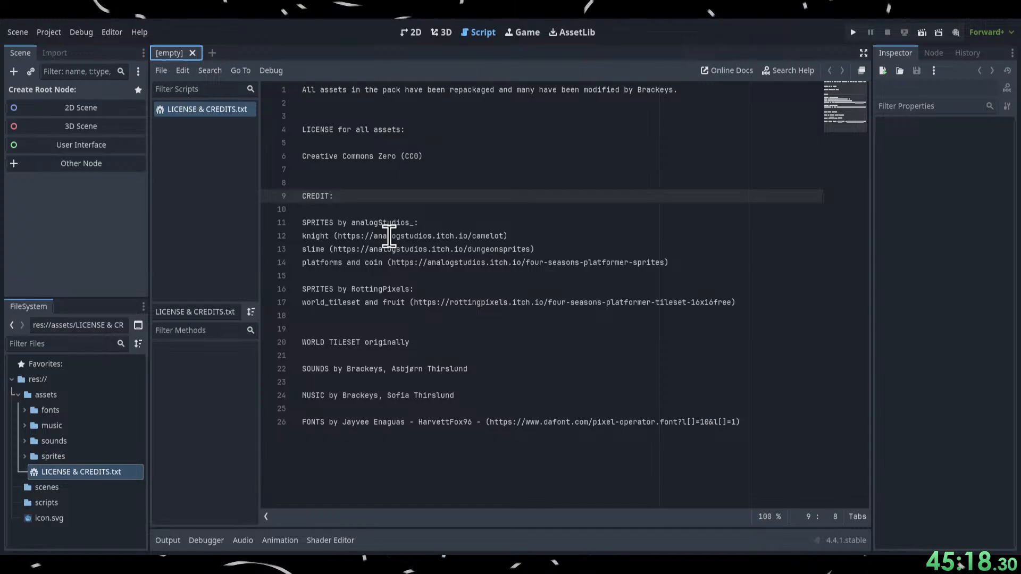
click(443, 33)
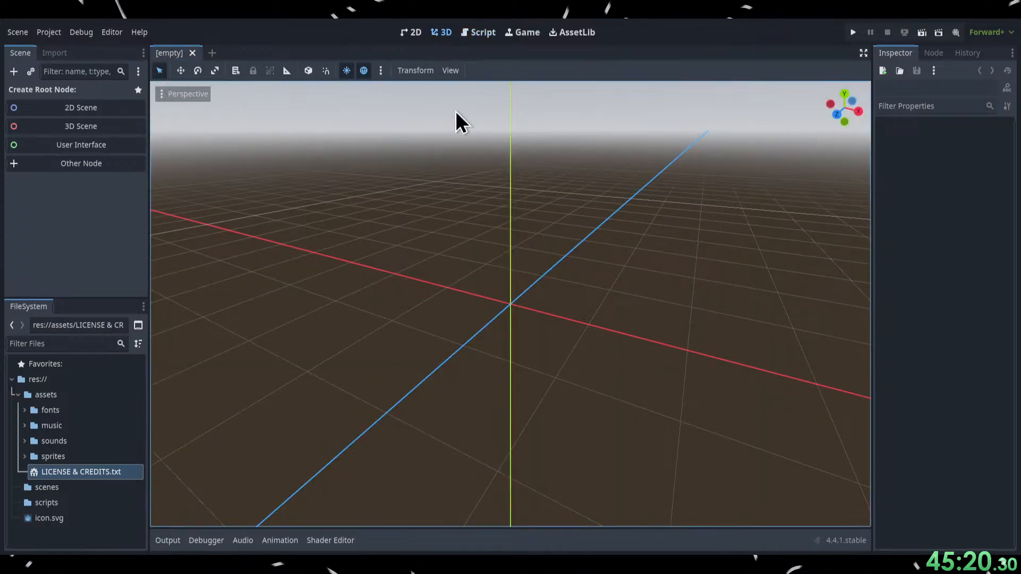
click(413, 33)
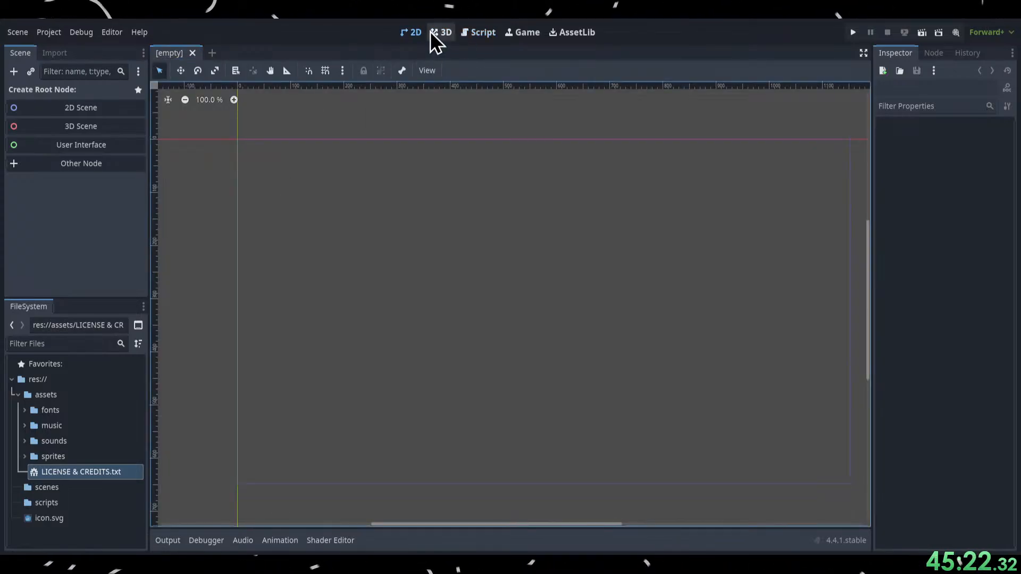
click(435, 33)
click(475, 34)
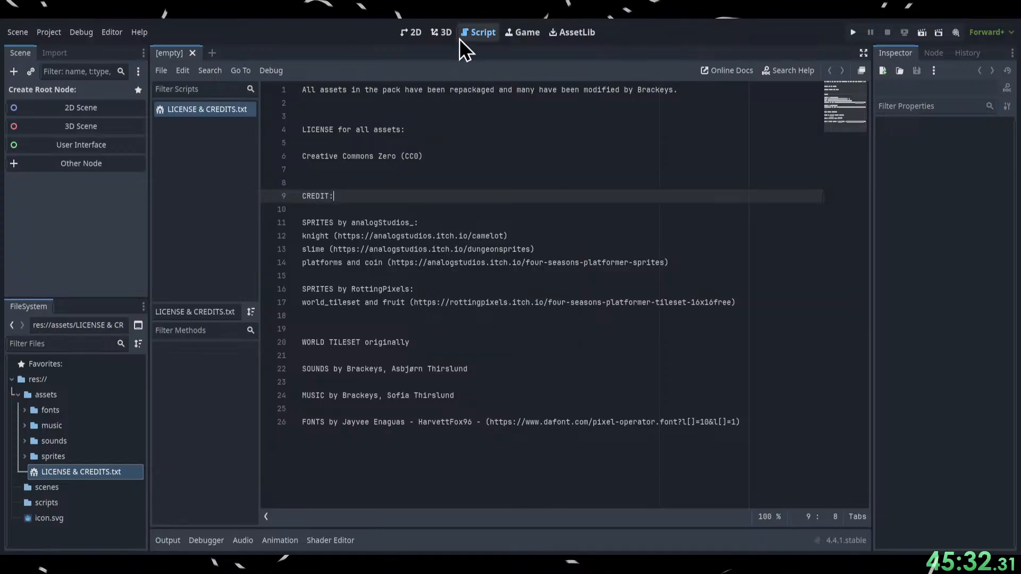
click(441, 35)
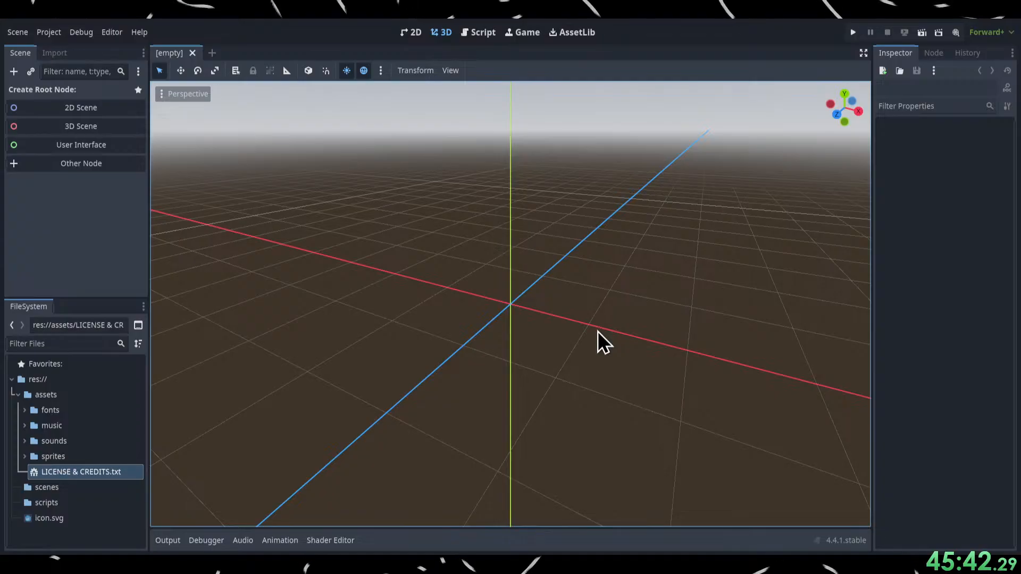
click(479, 38)
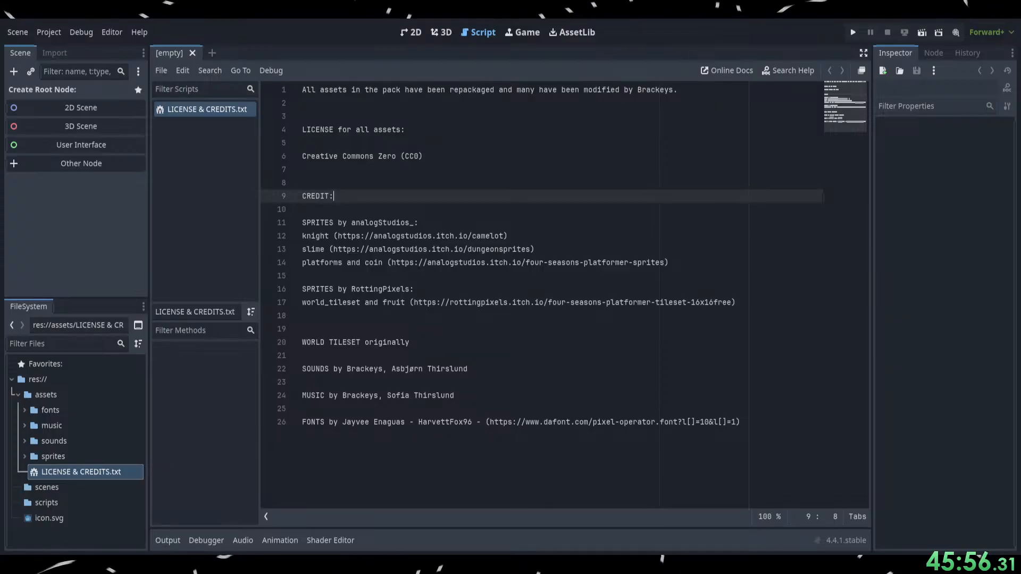
Switch to the browser and watch the tutorial's How Godot works chapter on nodes up to 5:46.
key(alt+Tab)
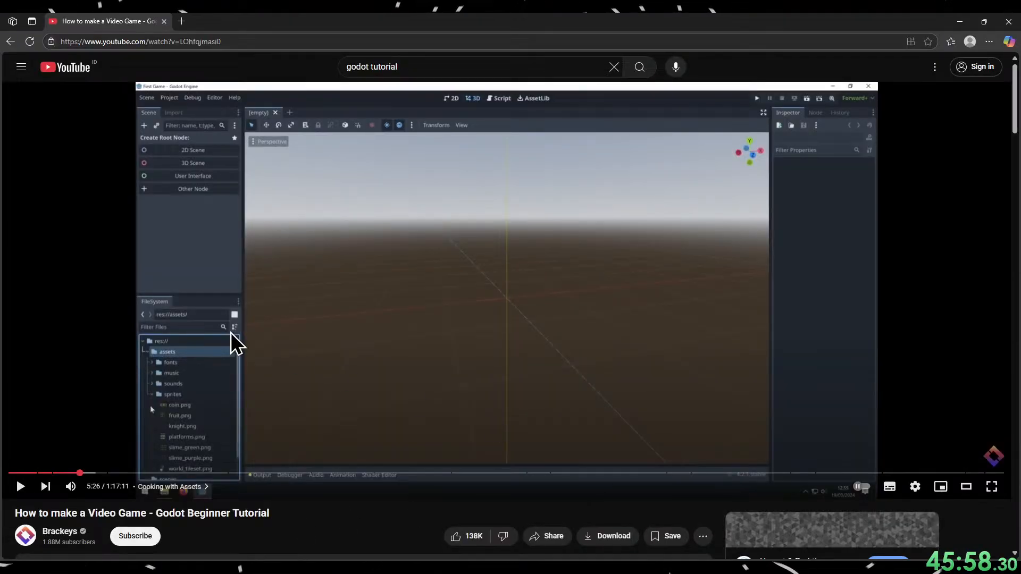
click(455, 476)
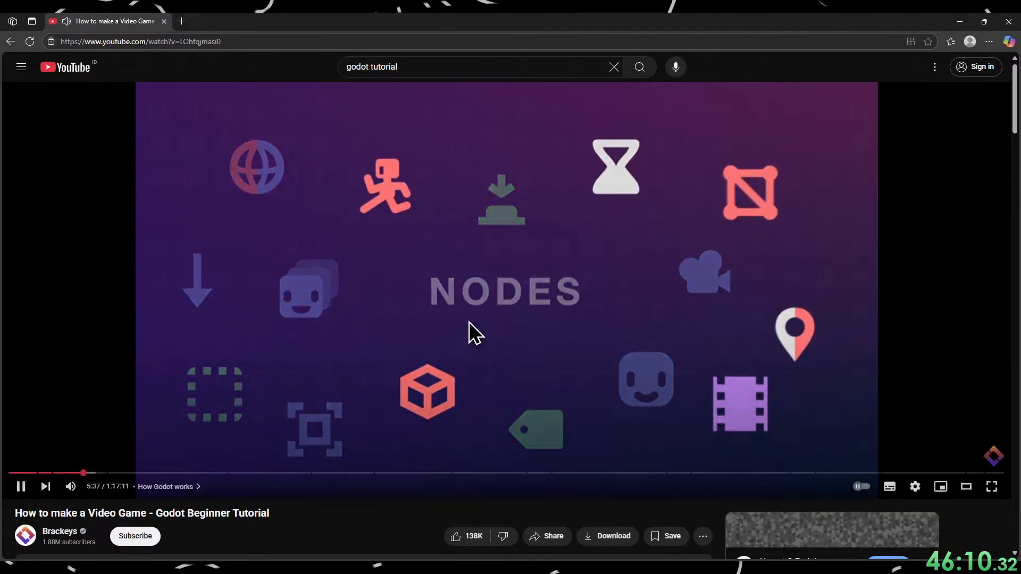
click(627, 274)
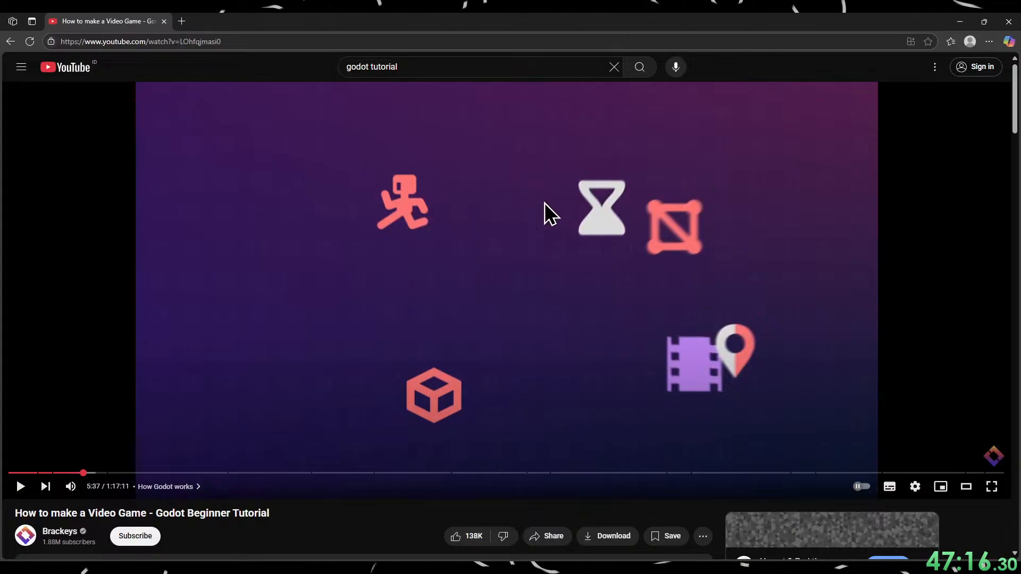
click(532, 215)
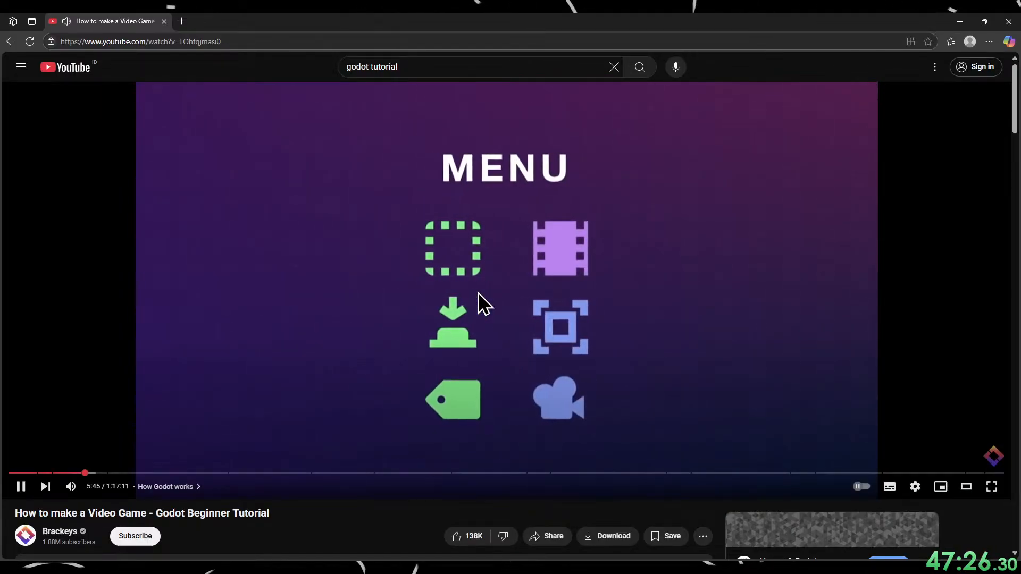
click(477, 292)
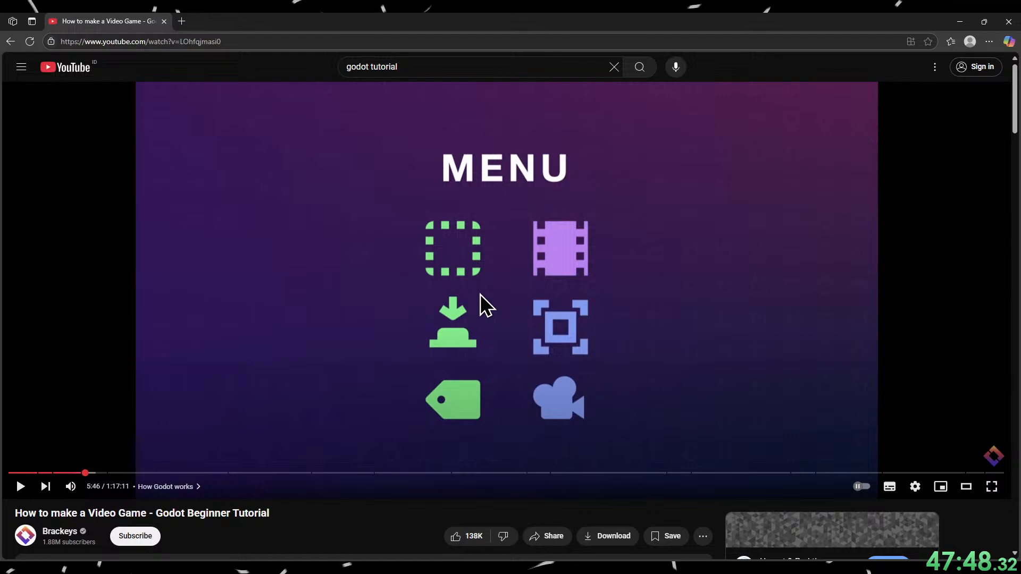
Watch the How Godot works chapter's explanation of nodes and scenes, pausing along the way and stopping at 6:34.
click(503, 304)
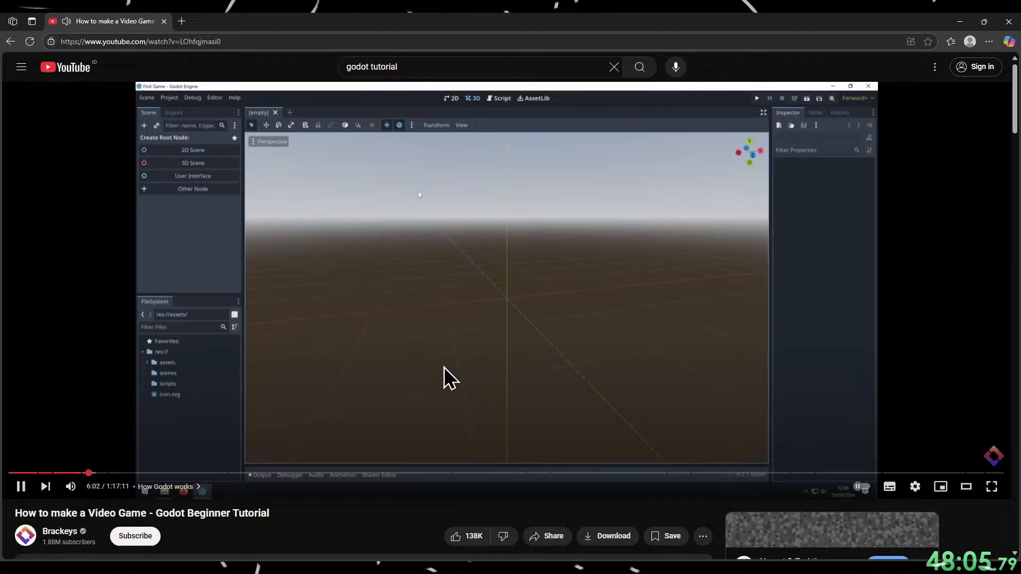
click(435, 379)
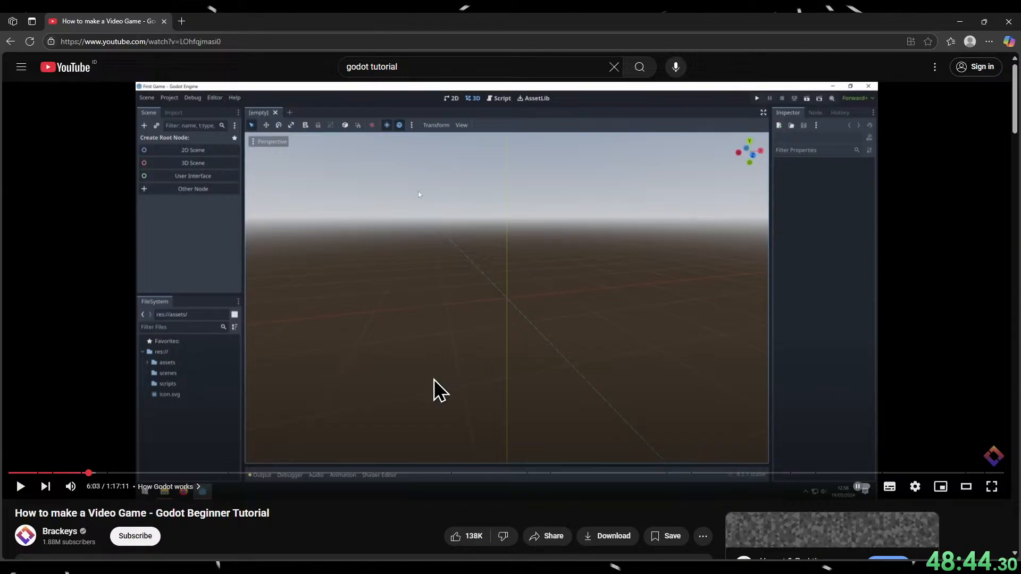
click(419, 194)
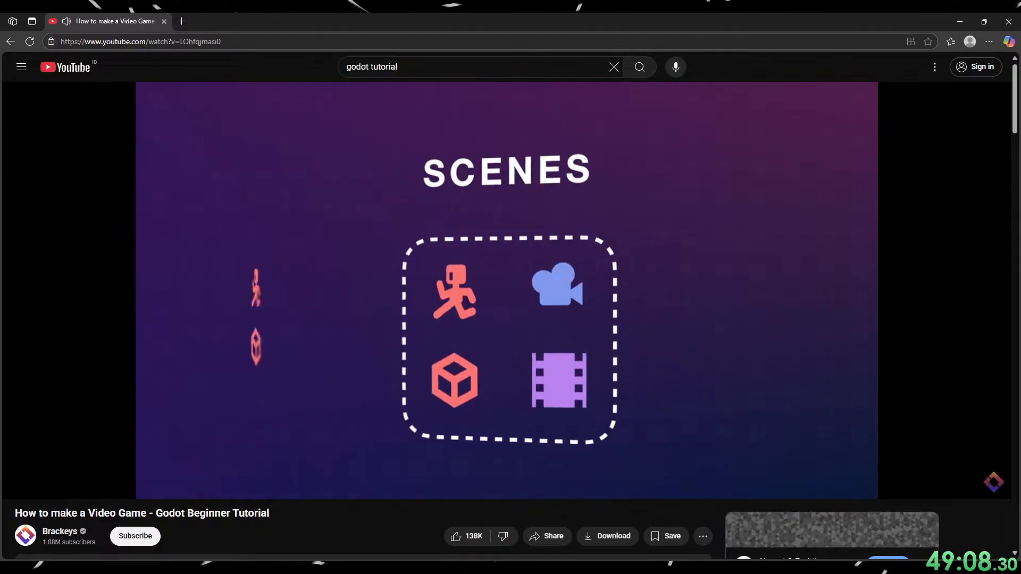
click(336, 399)
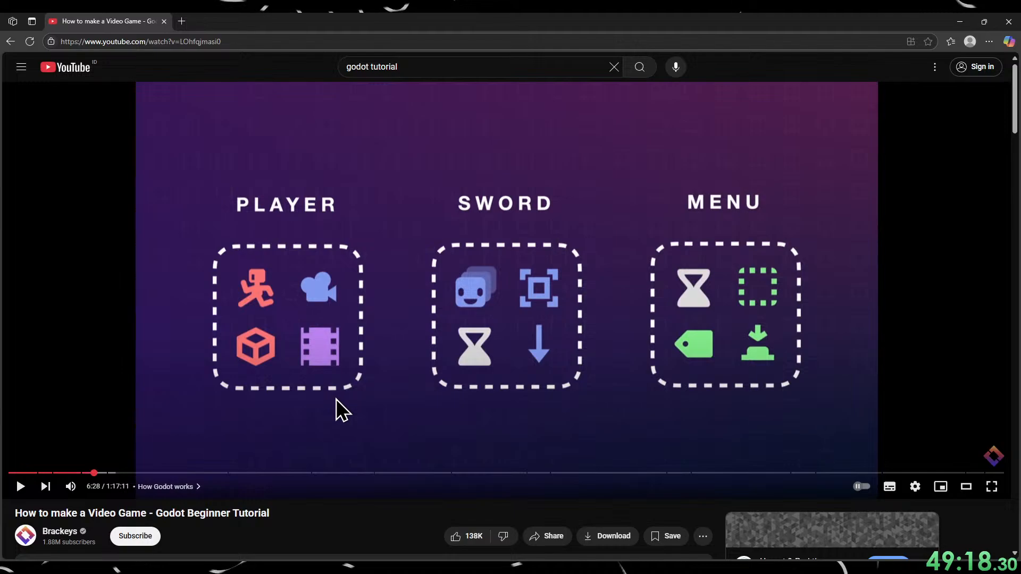
click(340, 394)
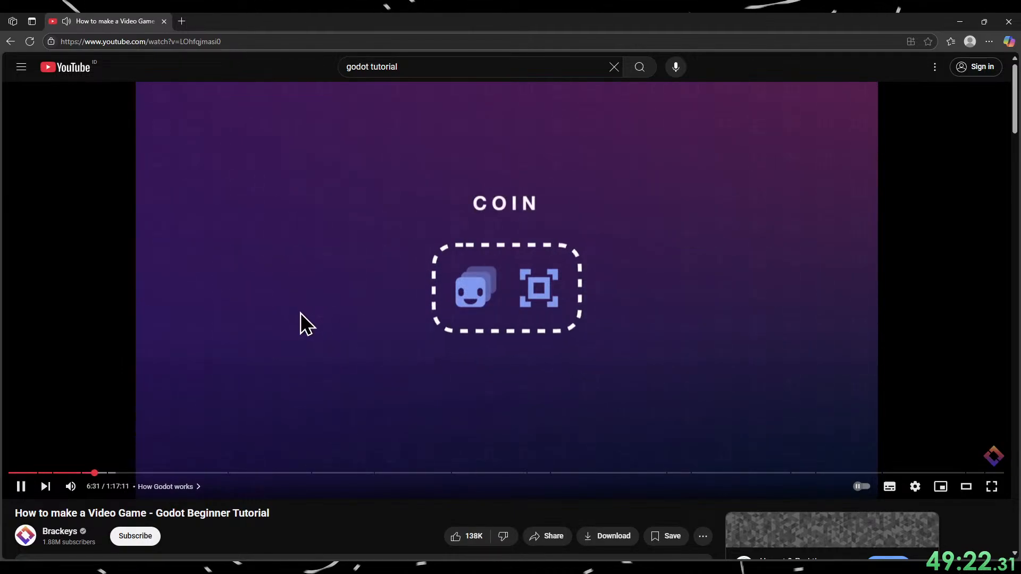
click(301, 313)
click(303, 312)
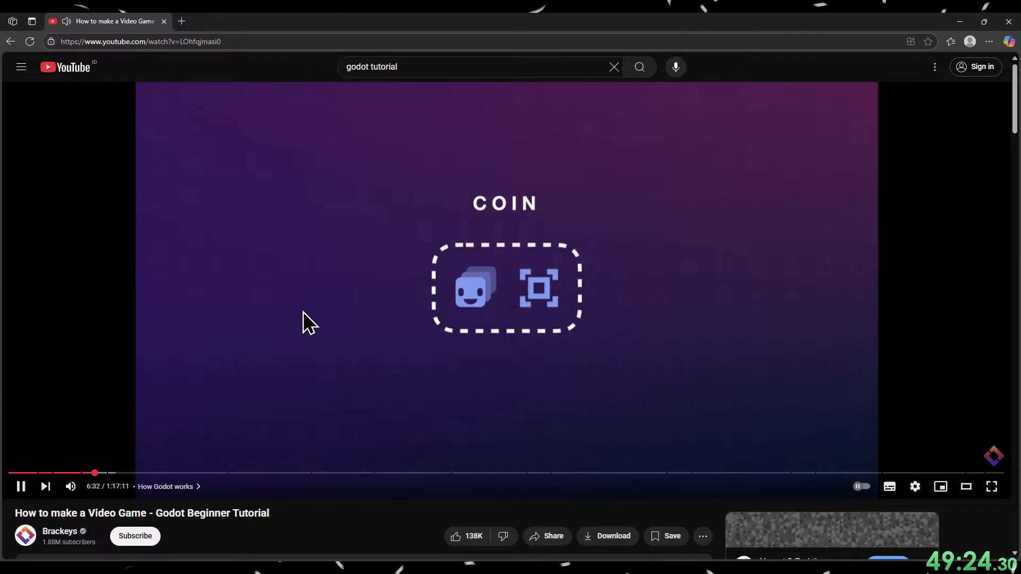
click(303, 312)
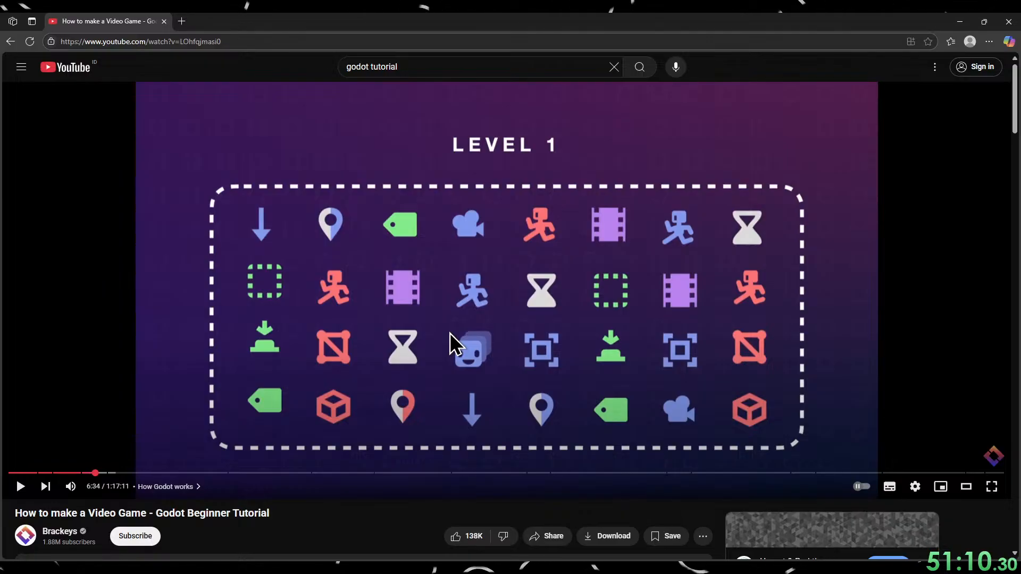
Continue the tutorial through the nesting explanation to the 2D scene creation in the Player 1.0 chapter, pausing at 7:40.
click(450, 333)
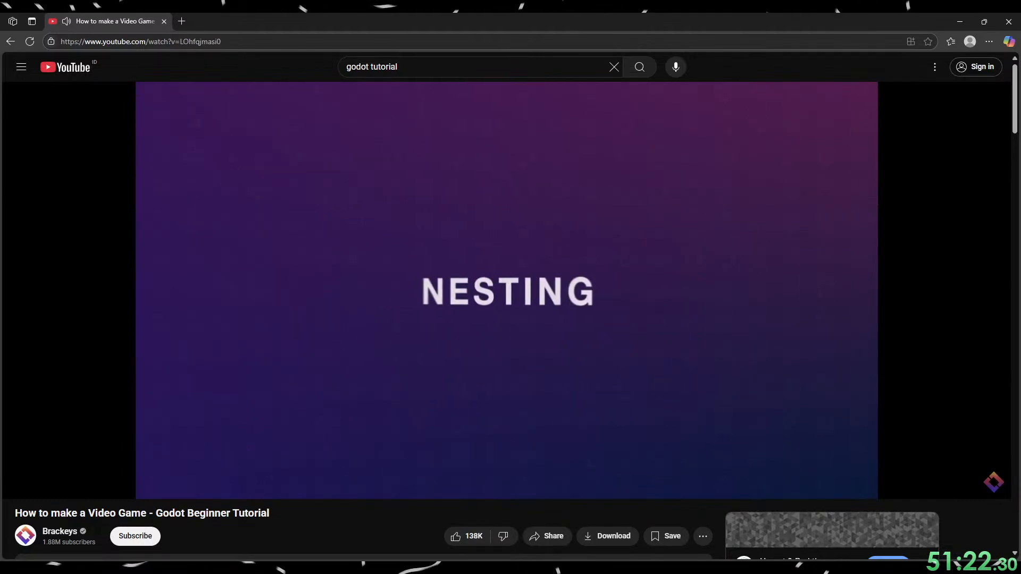
click(595, 253)
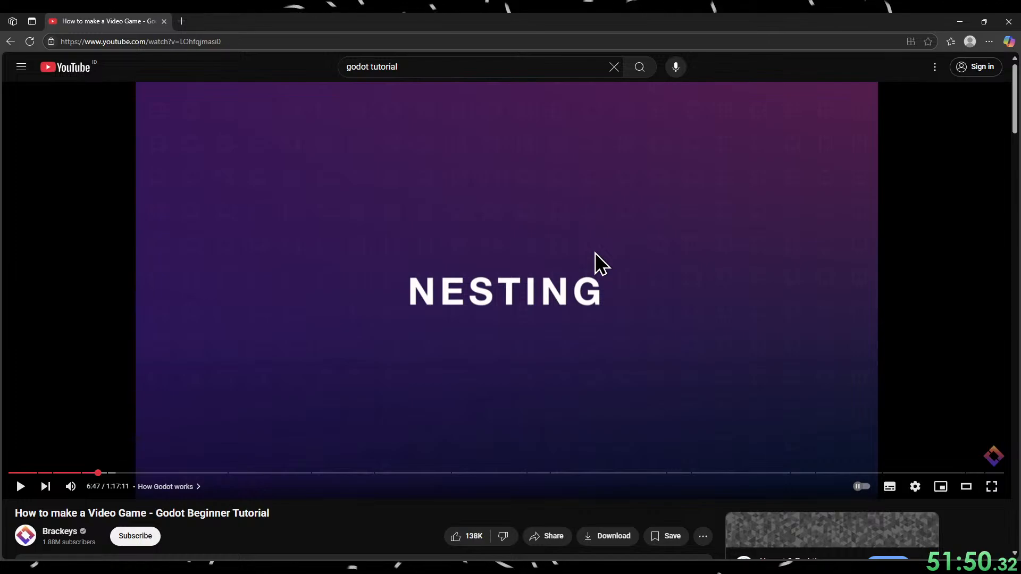
click(582, 280)
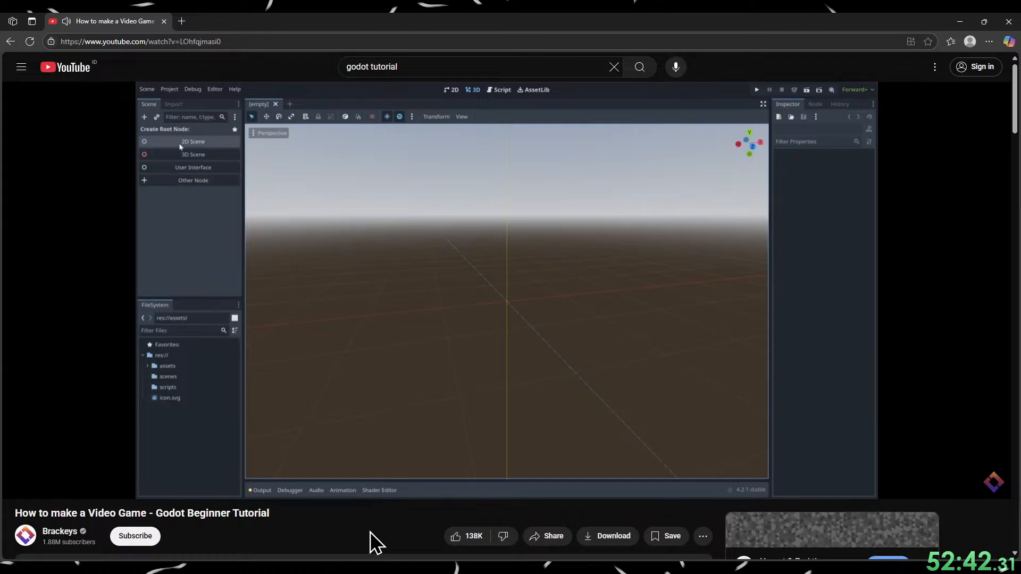
key(k)
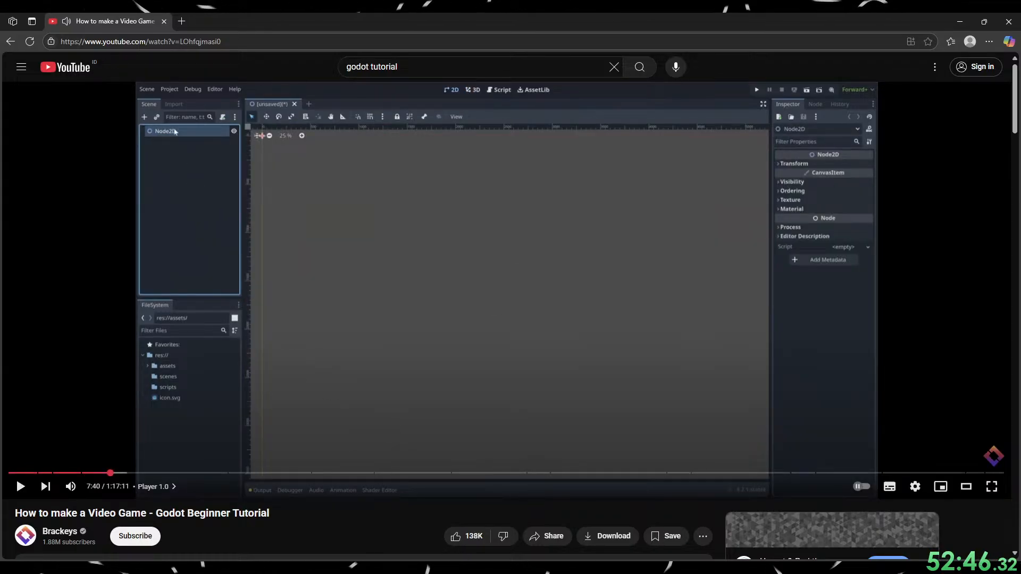
Create a 2D scene in Godot and name its root node Game, following the tutorial up to 7:44.
click(960, 22)
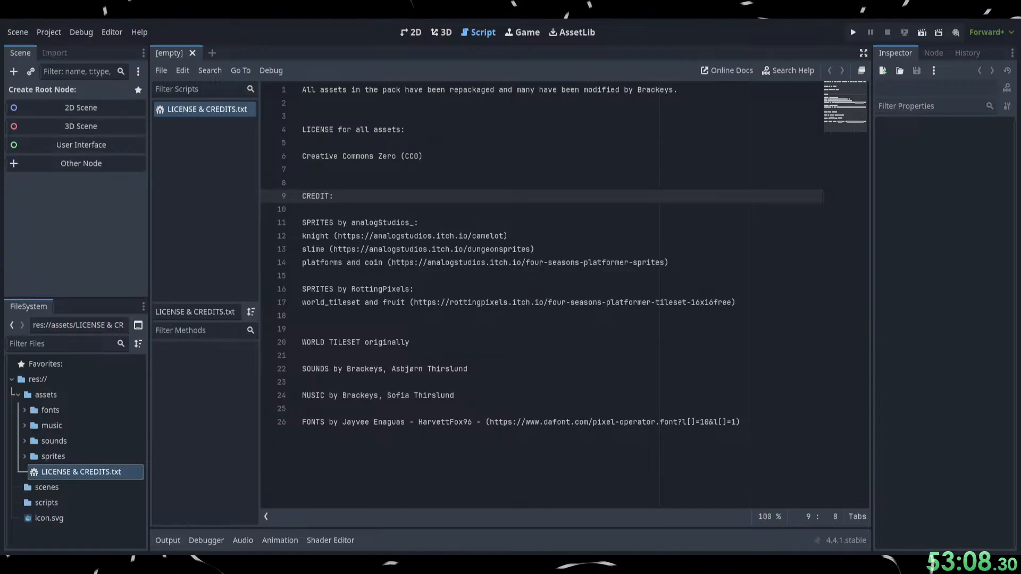
key(alt+Tab)
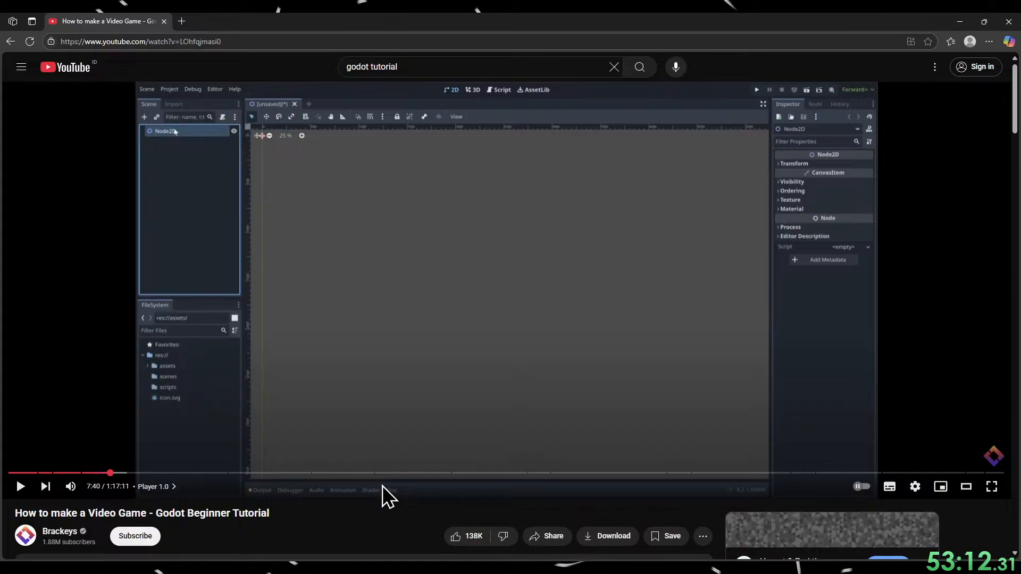
key(Left)
key(space)
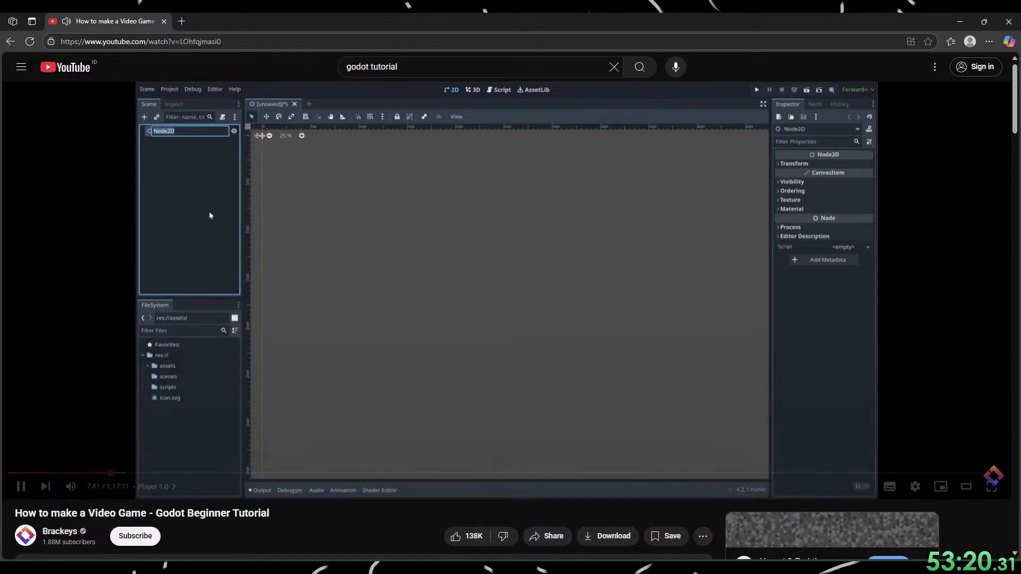
click(461, 389)
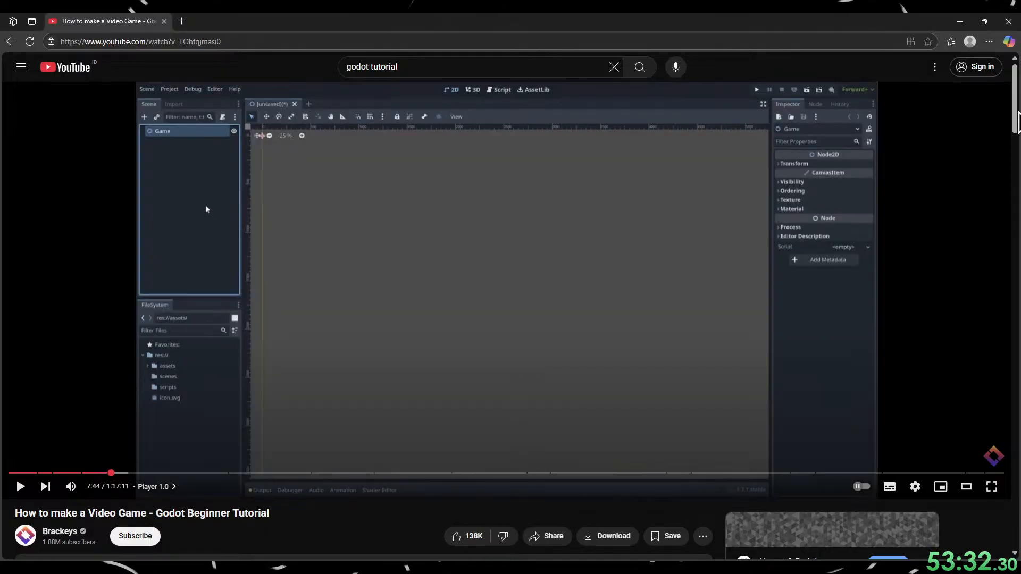
click(963, 22)
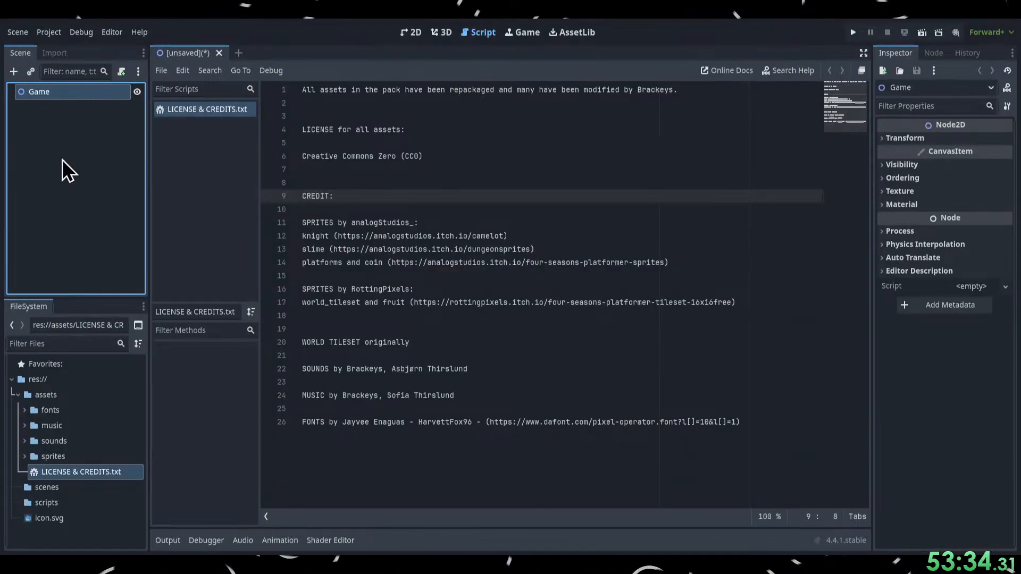
click(52, 118)
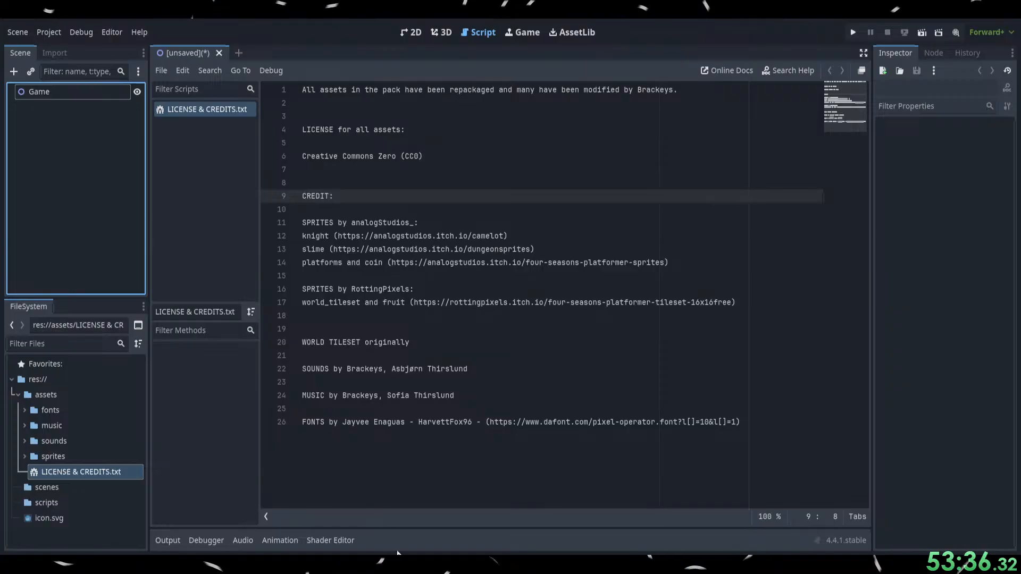
Switch to the browser and watch how the tutorial saves the scene in the scenes folder, replaying it up to 7:50.
click(421, 570)
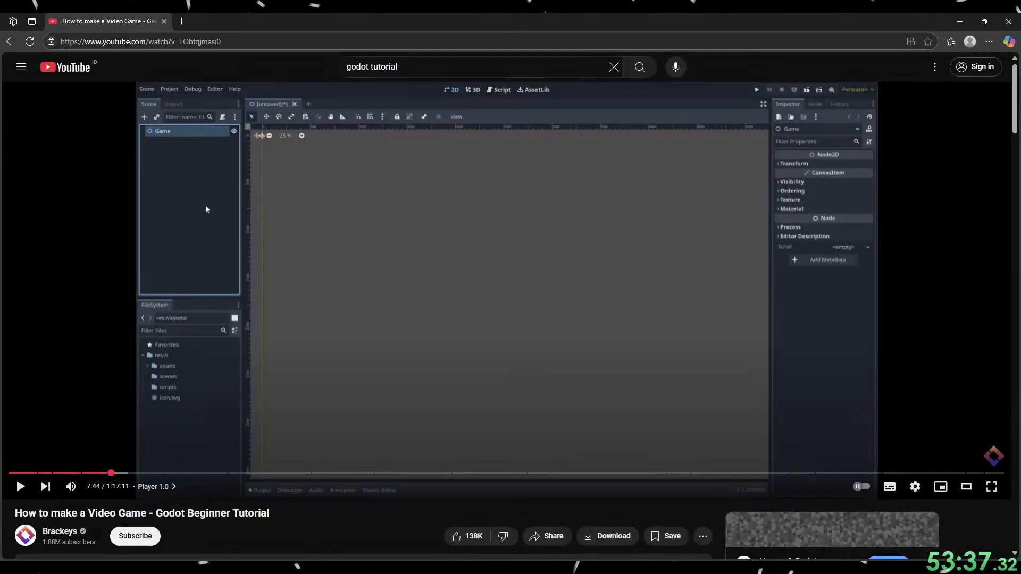
click(366, 341)
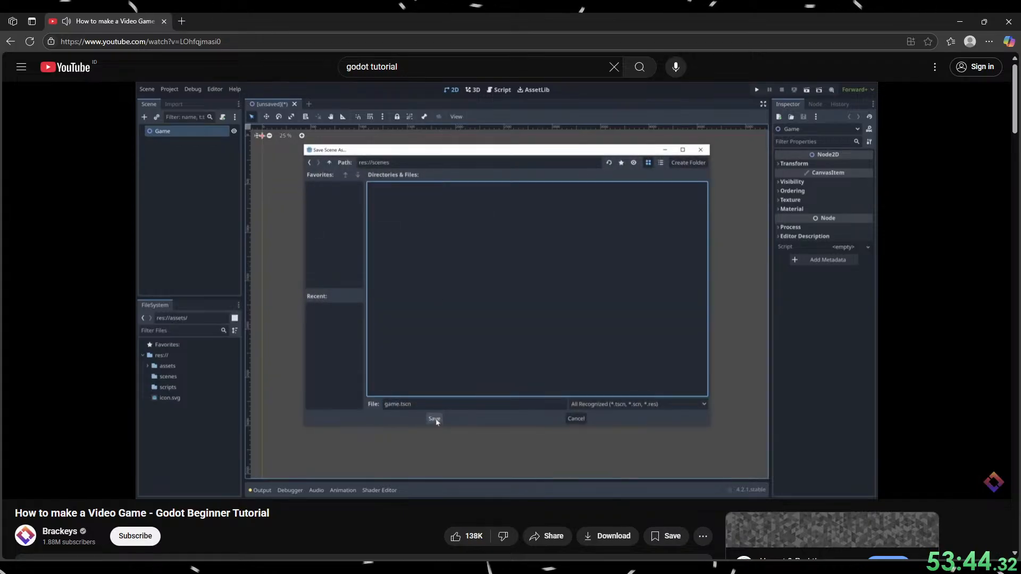
click(425, 339)
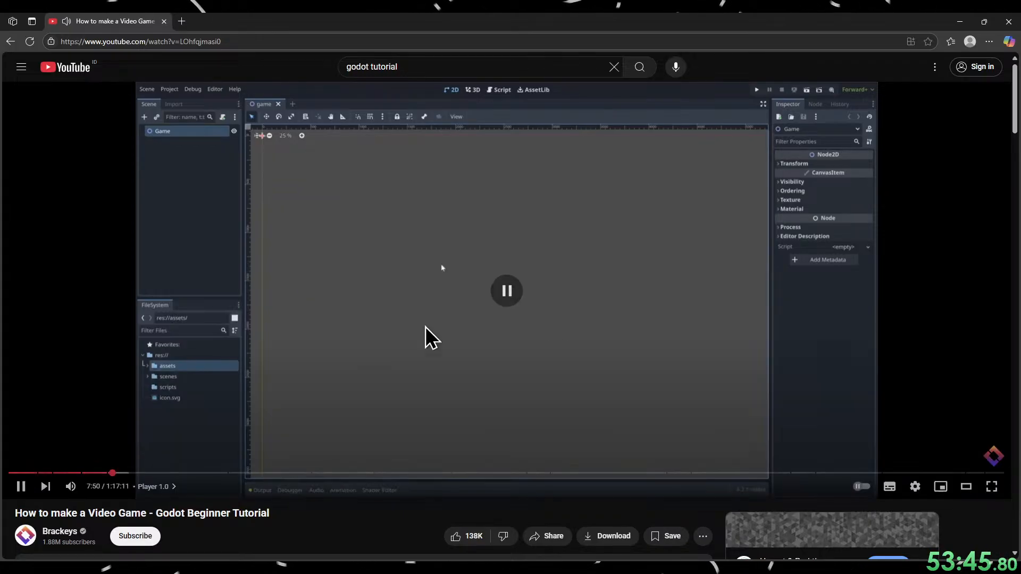
click(956, 17)
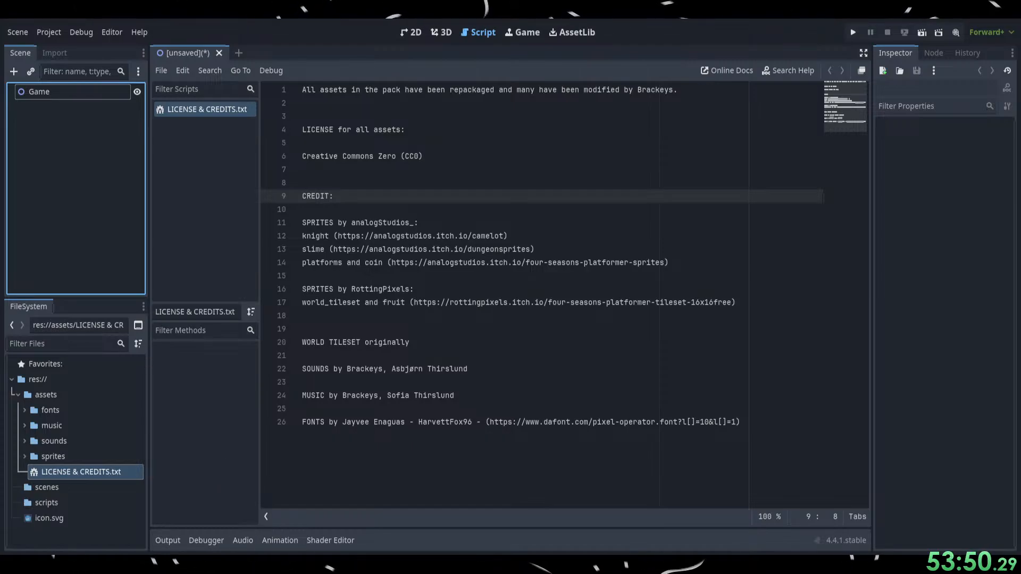
click(399, 567)
key(Left)
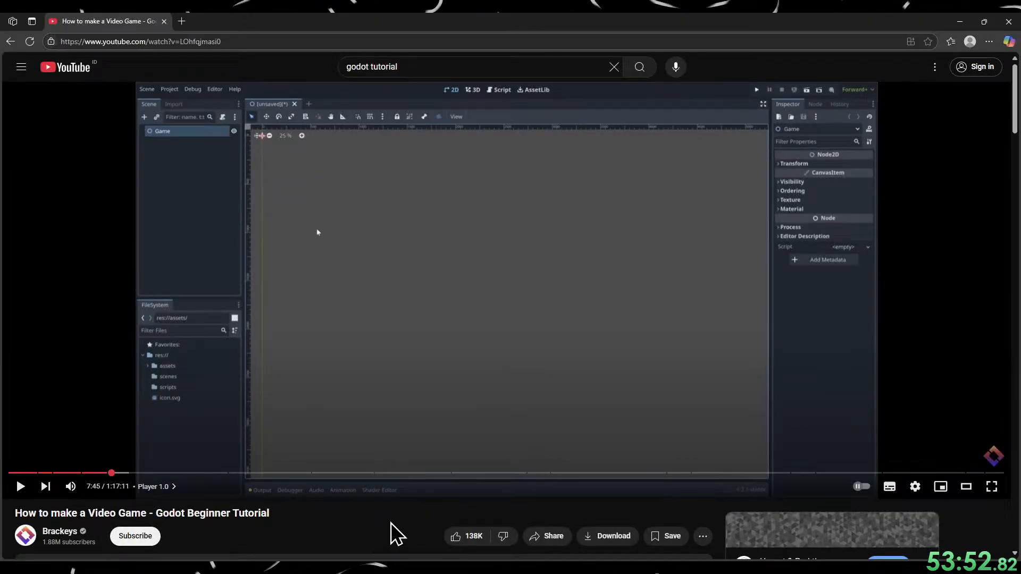
key(space)
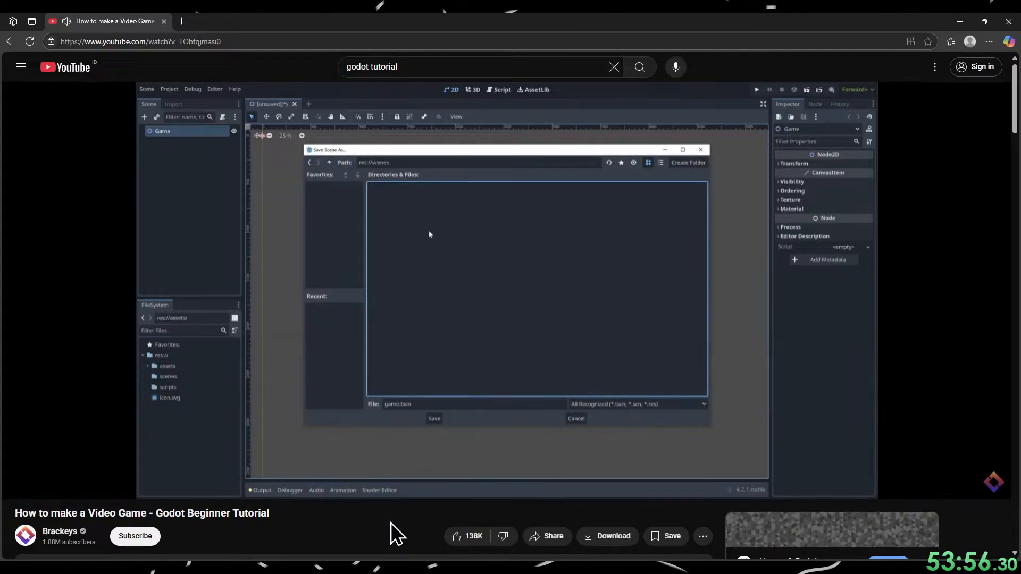
key(space)
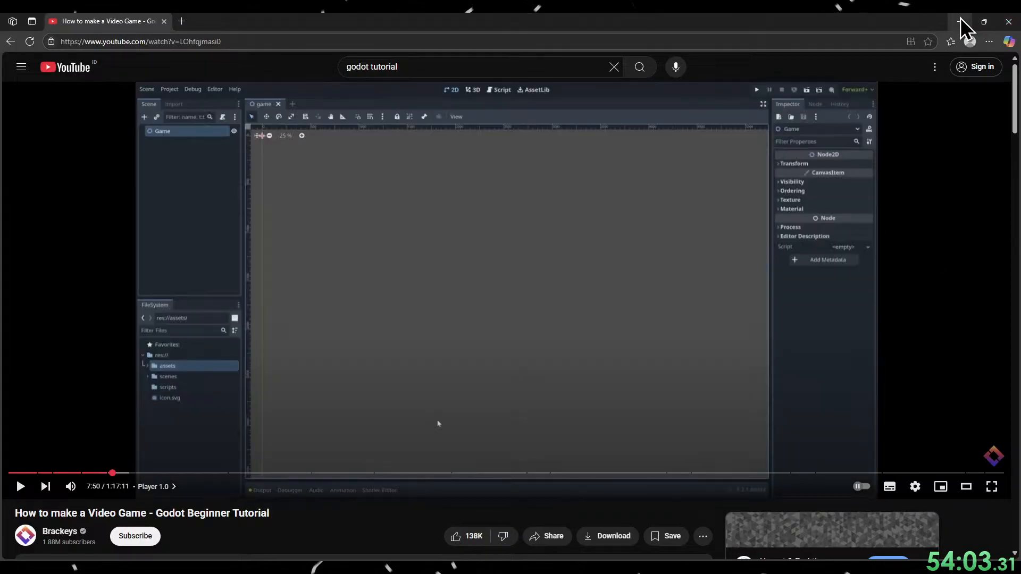
Switch to Godot, save the scene as game.tscn in the scenes folder and expand that folder.
click(960, 22)
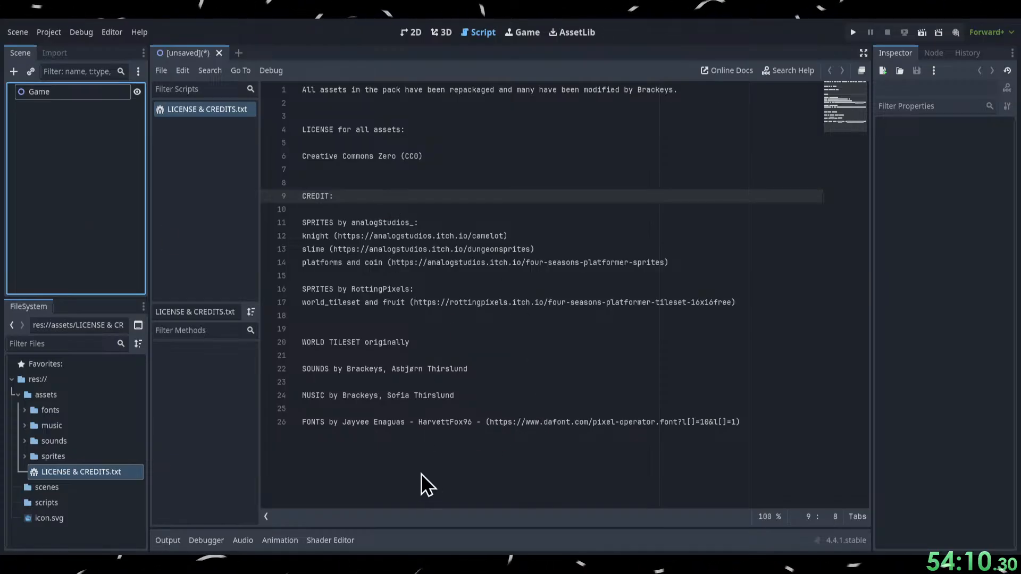
key(ctrl+s)
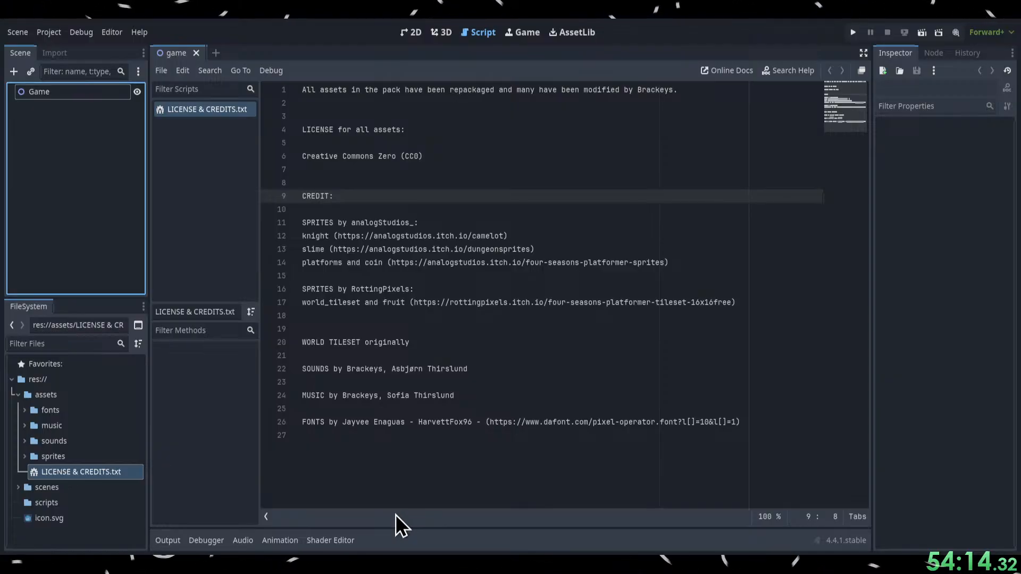
click(17, 488)
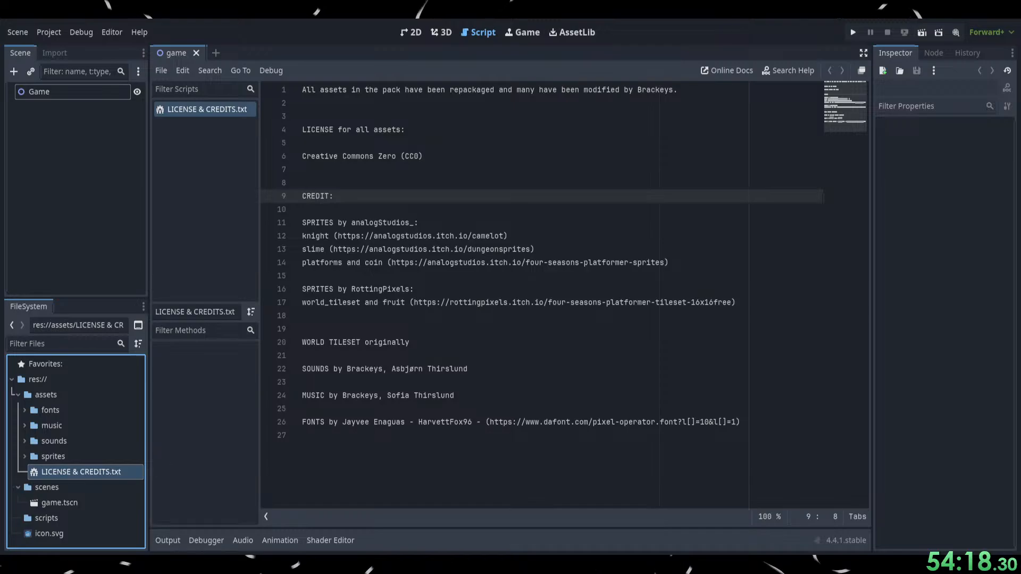
Switch to the browser and watch how the tutorial selects the main scene and runs the project, pausing at 8:10.
key(alt+Tab)
click(404, 309)
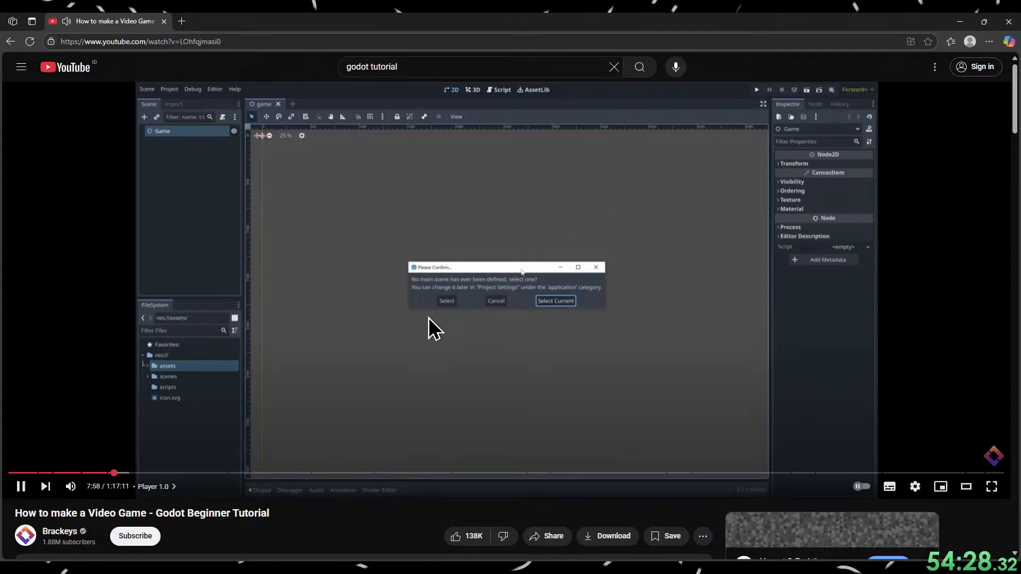
click(441, 423)
click(442, 421)
click(442, 420)
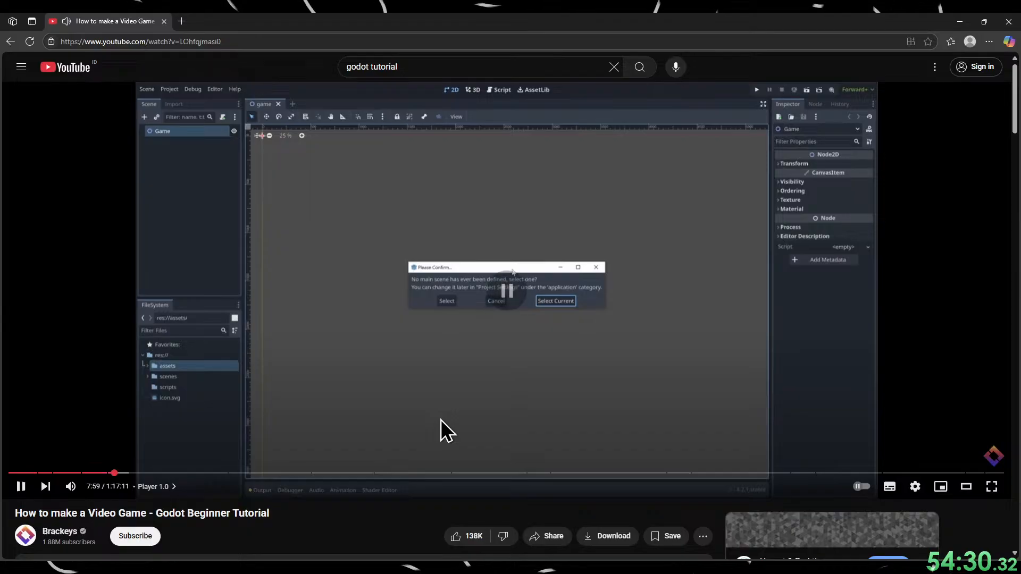
click(441, 420)
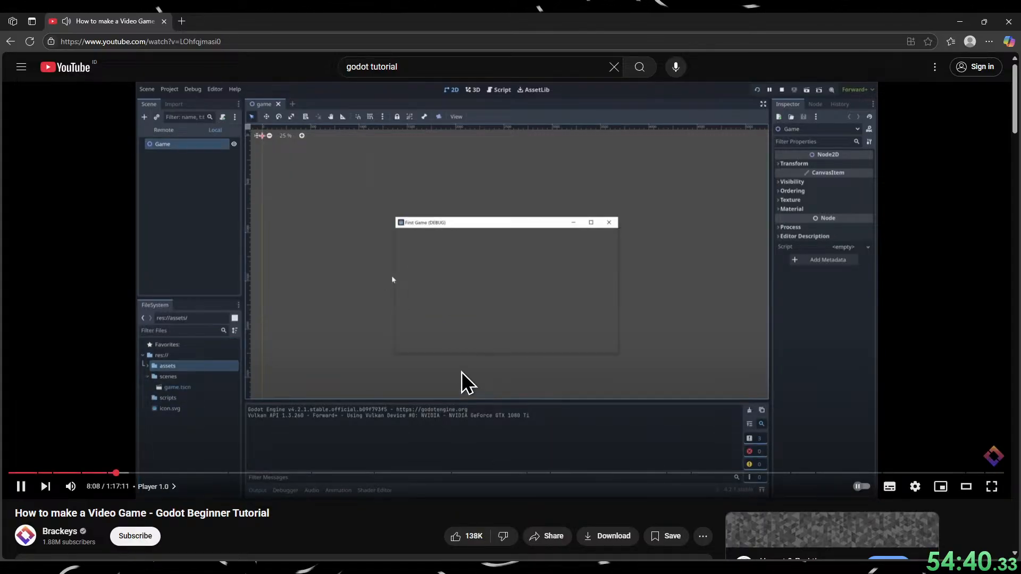
click(476, 422)
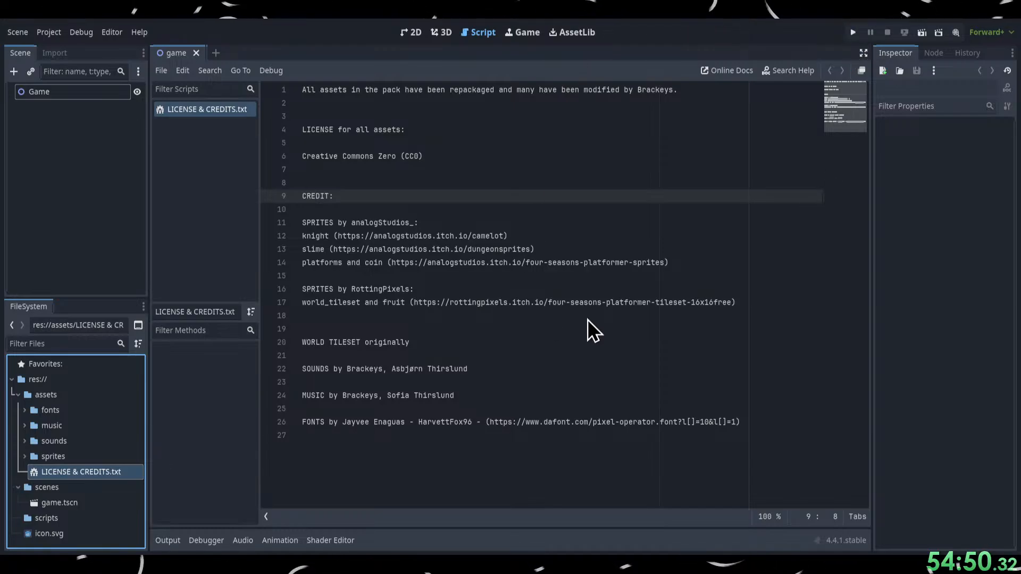
Run the project in Godot with the game scene as main scene and stop it, resuming the tutorial in the browser from 8:10.
key(F5)
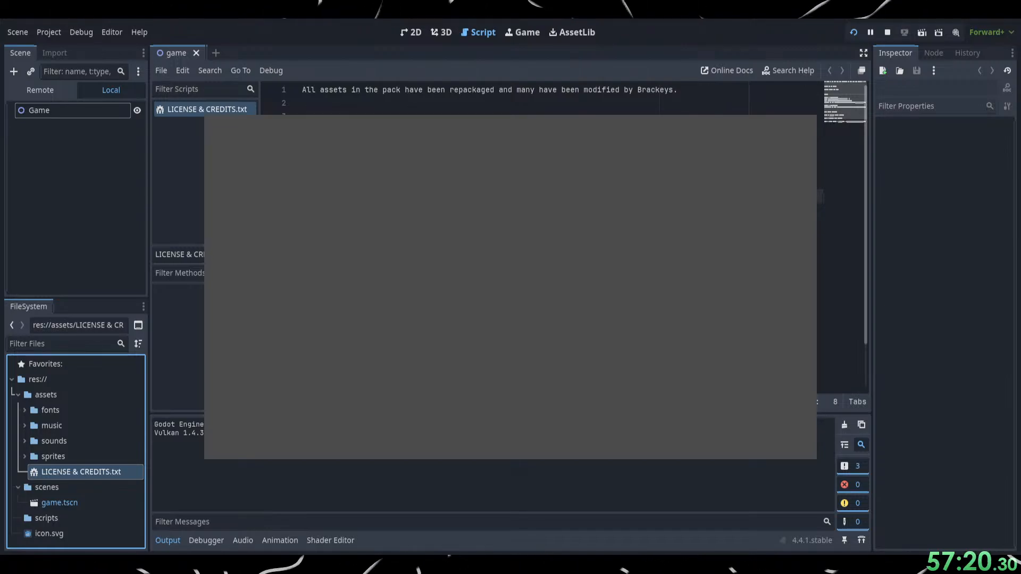
key(F8)
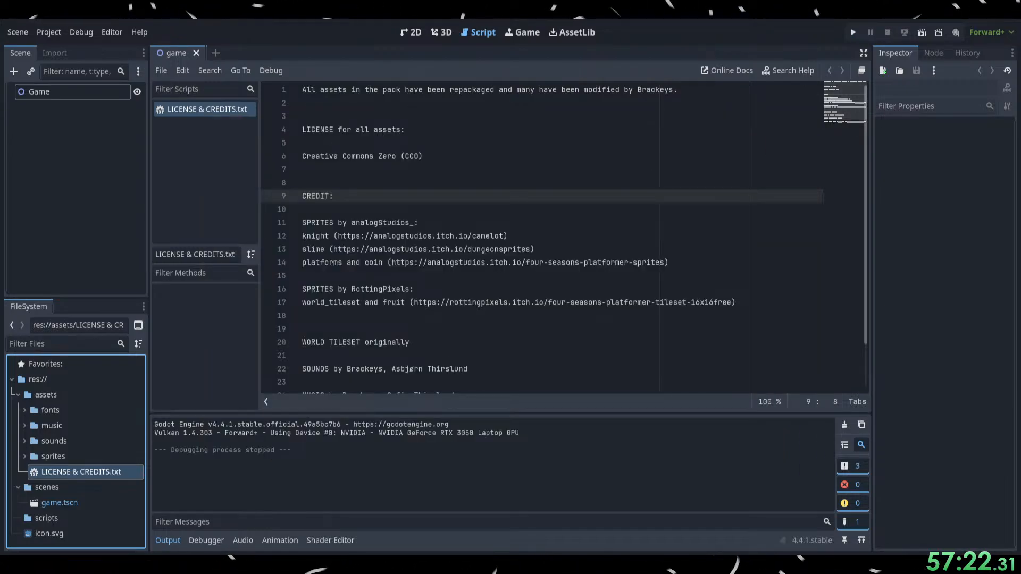
key(alt+Tab)
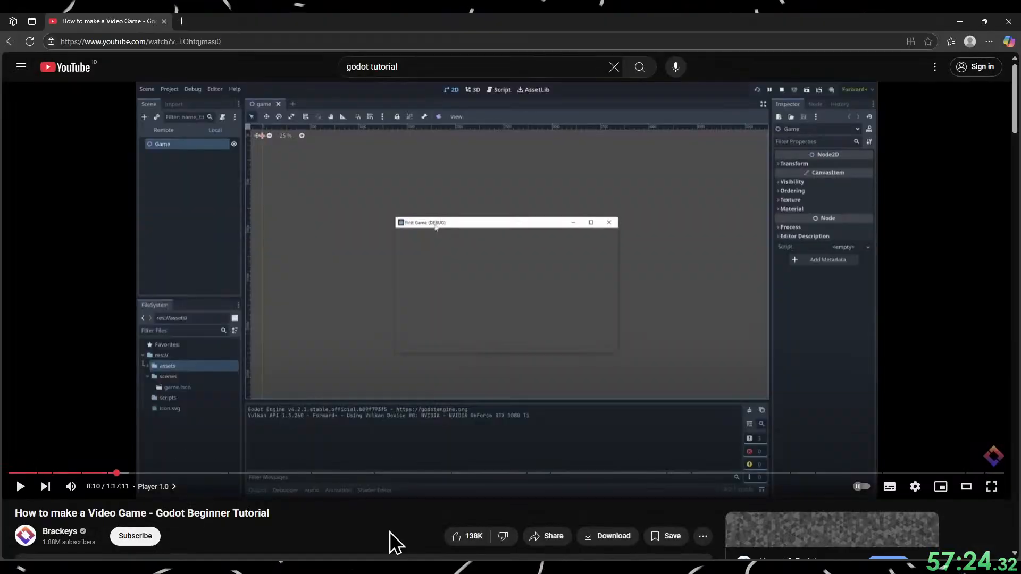
click(500, 372)
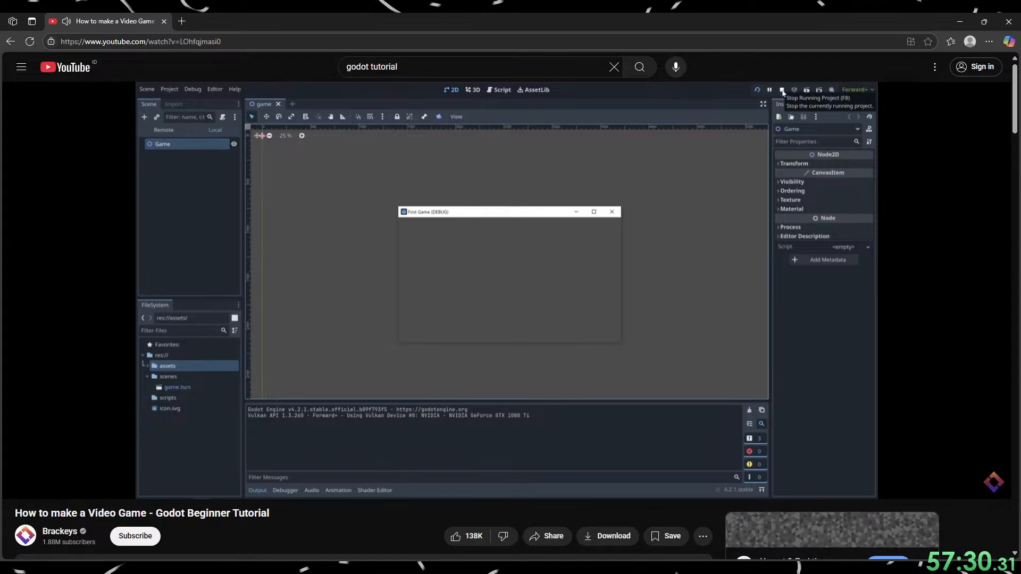
Watch how the tutorial stops the running project and adds a new empty scene, pausing at 8:23.
click(505, 319)
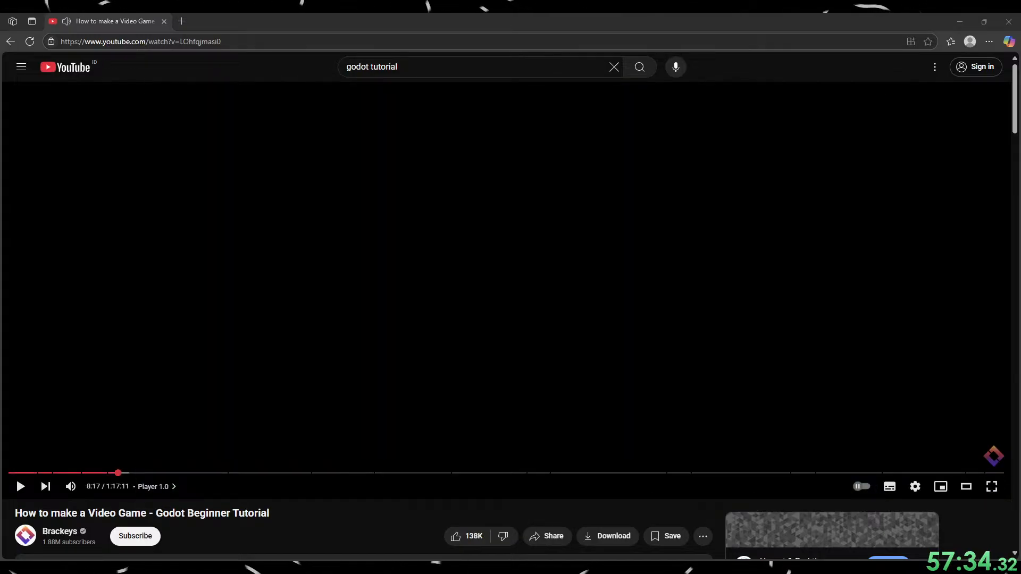
click(16, 476)
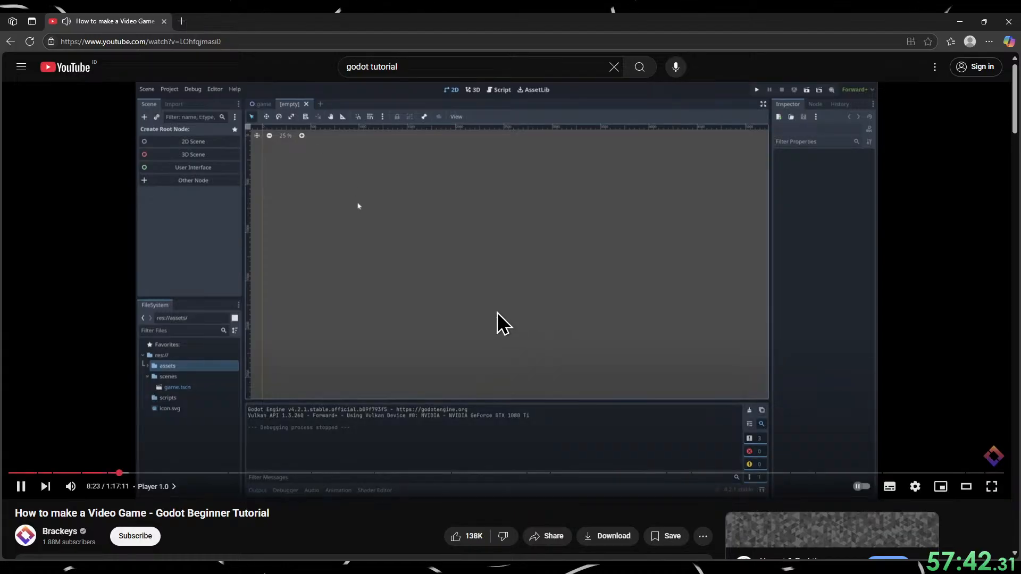
click(483, 313)
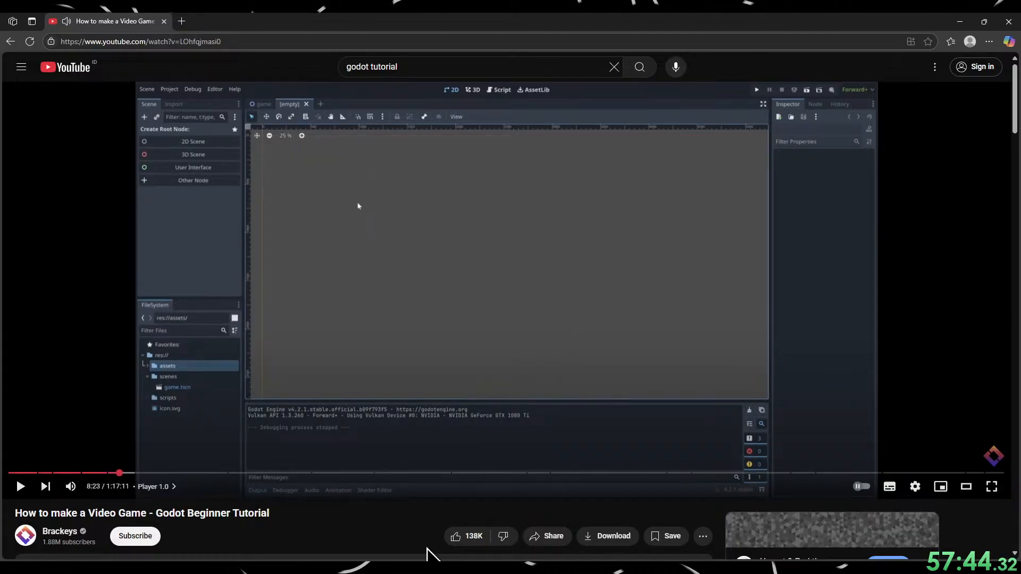
Switch to Godot and add a new empty scene next to the game scene.
click(960, 21)
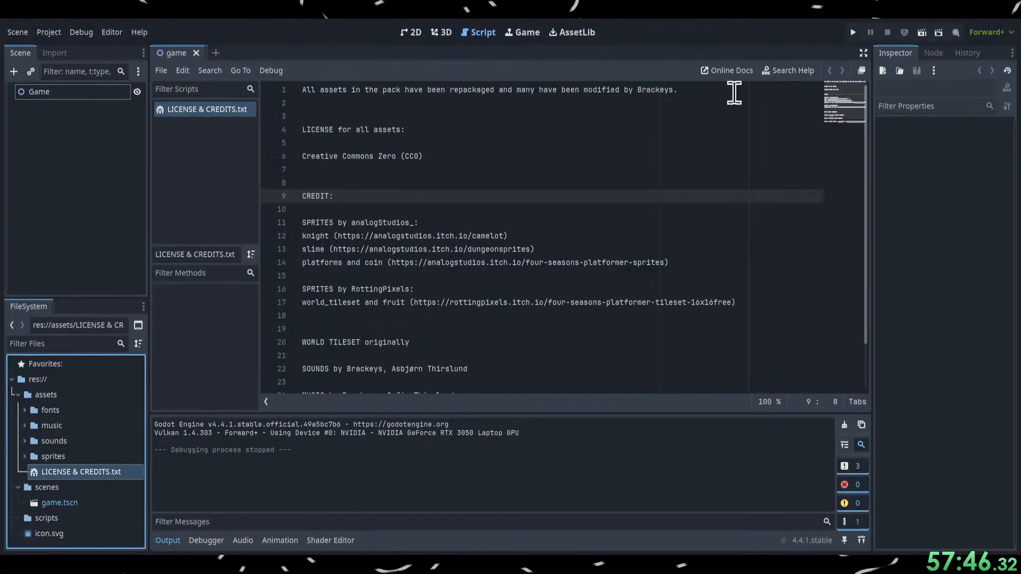
click(213, 56)
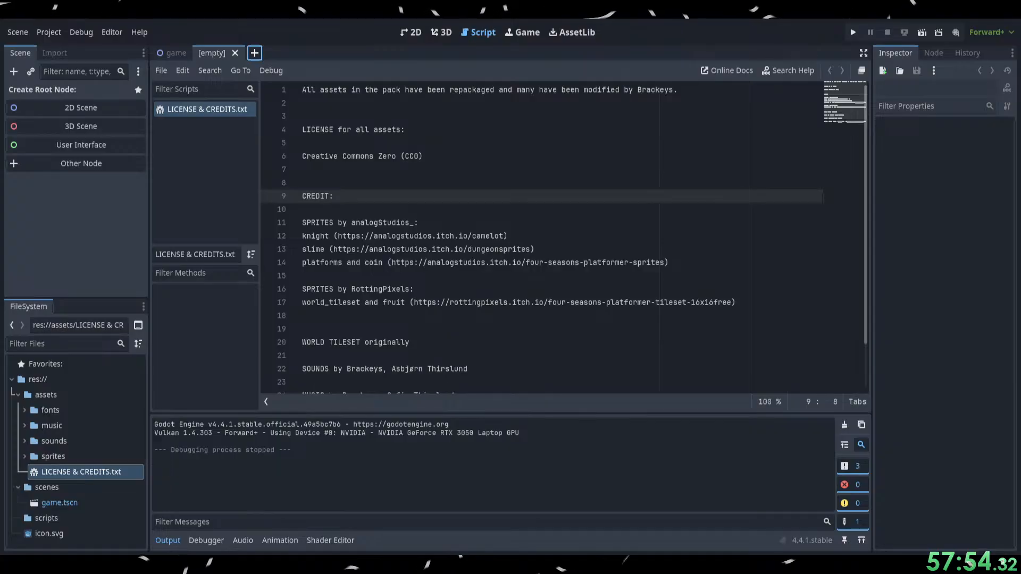
Switch to the browser and watch how the tutorial creates a CharacterBody2D root node, pausing at 8:54.
key(alt+Tab)
click(398, 330)
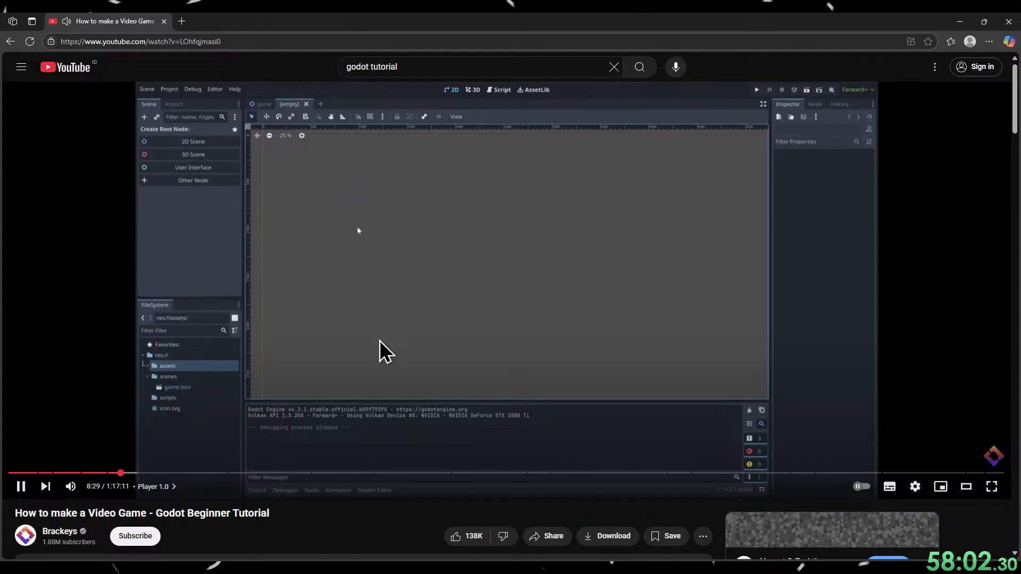
click(391, 353)
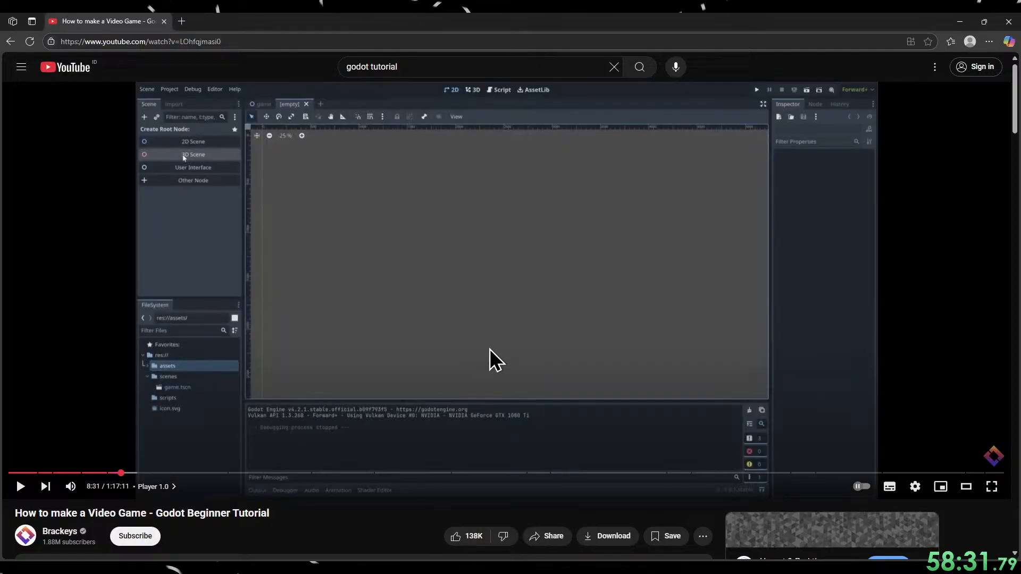
click(490, 349)
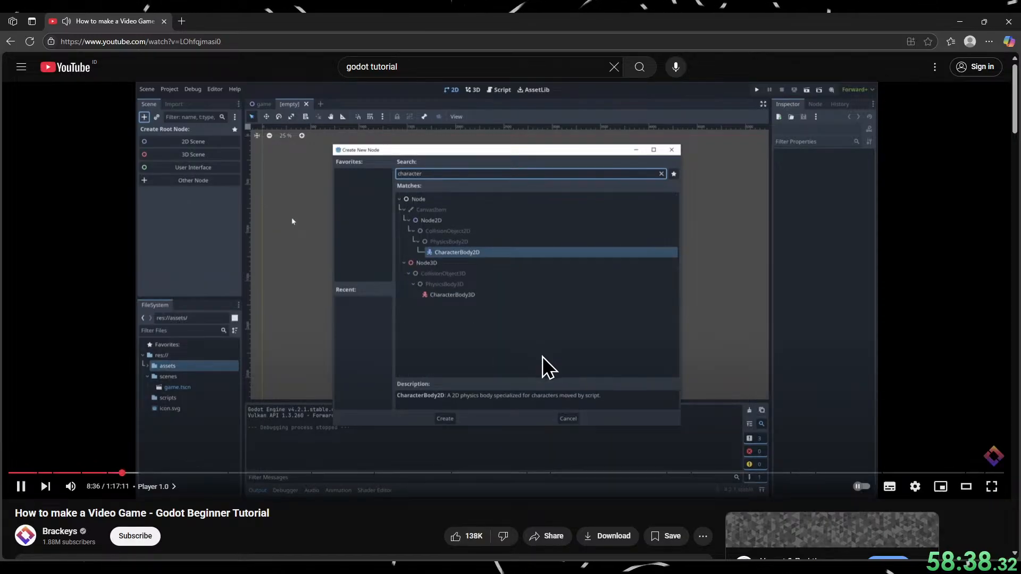
click(481, 397)
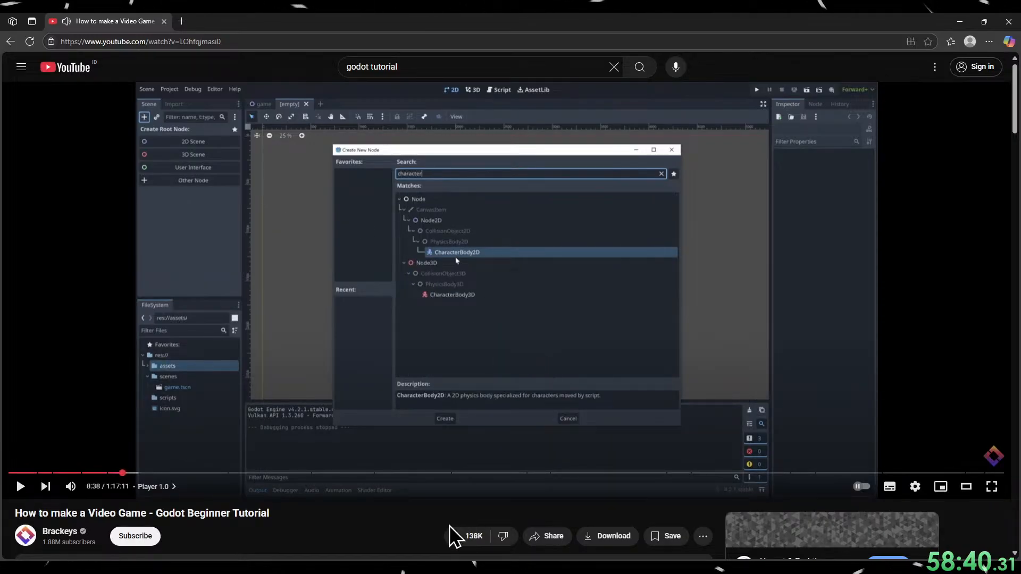
click(455, 384)
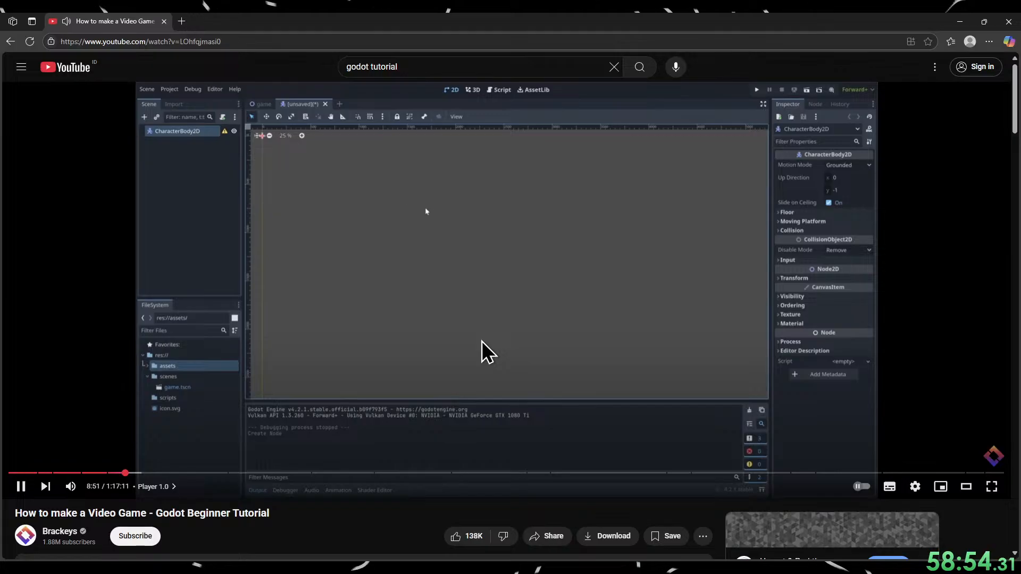
click(445, 375)
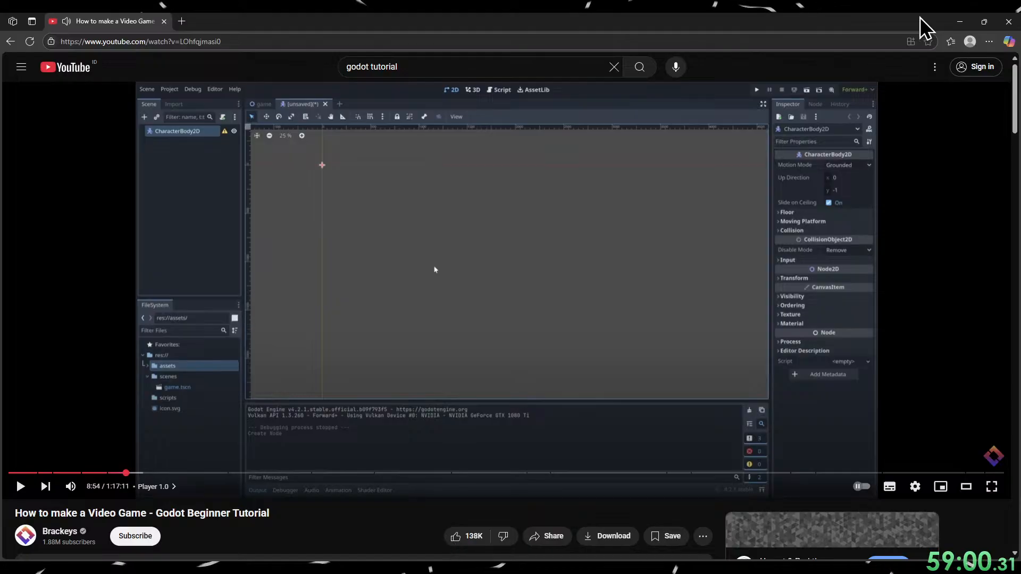
Switch to Godot and create a CharacterBody2D as the root node of the new scene.
click(960, 21)
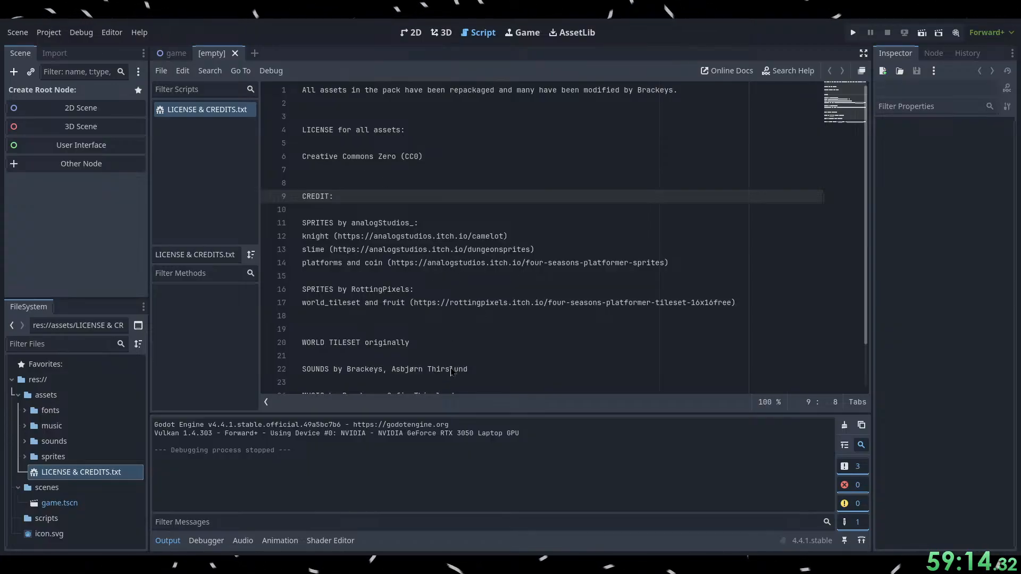
click(417, 501)
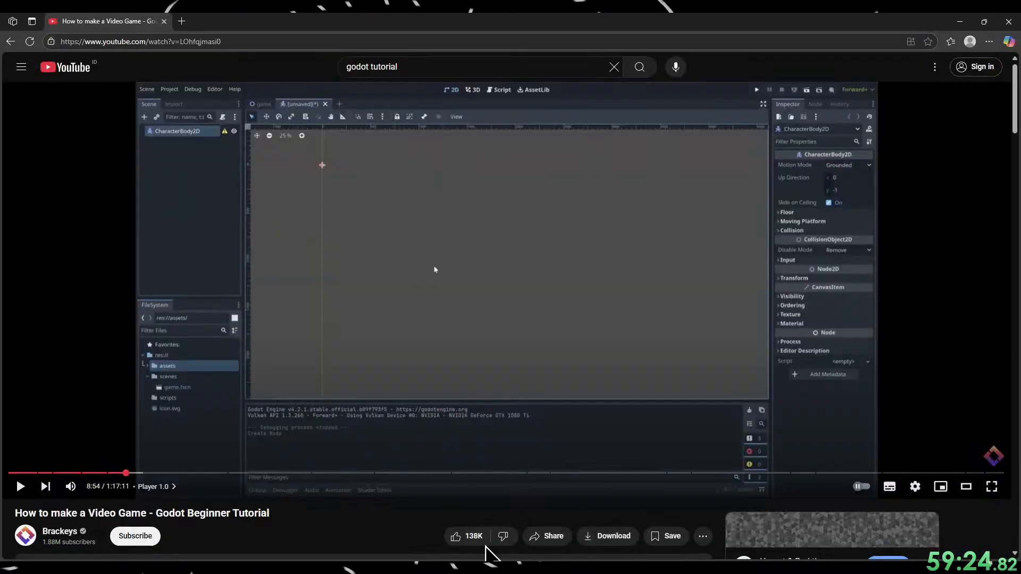
Switch to the browser and watch how the tutorial adds an AnimatedSprite2D node, pausing at 9:13.
key(alt+Tab)
click(406, 394)
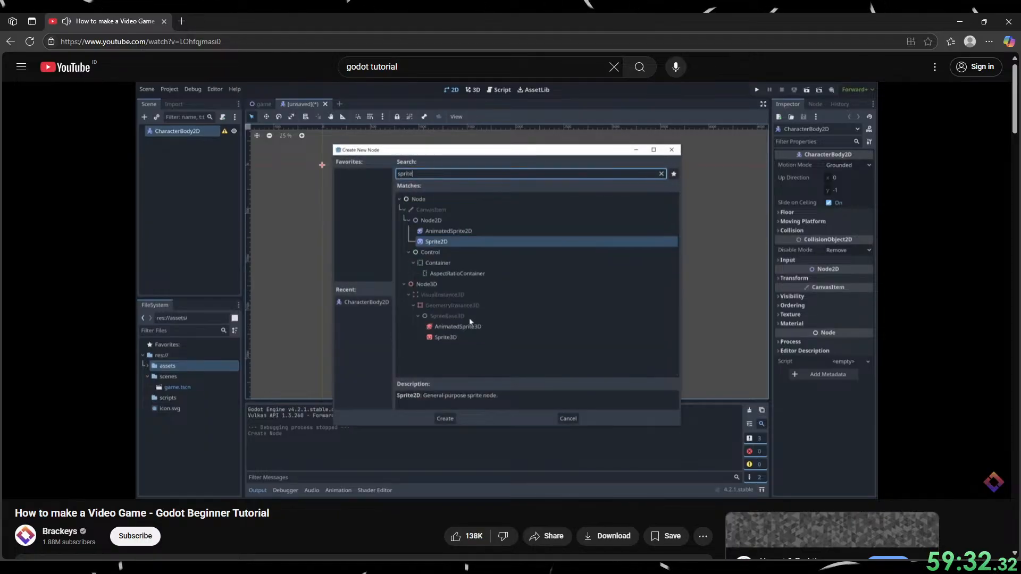
mouse_move(365, 404)
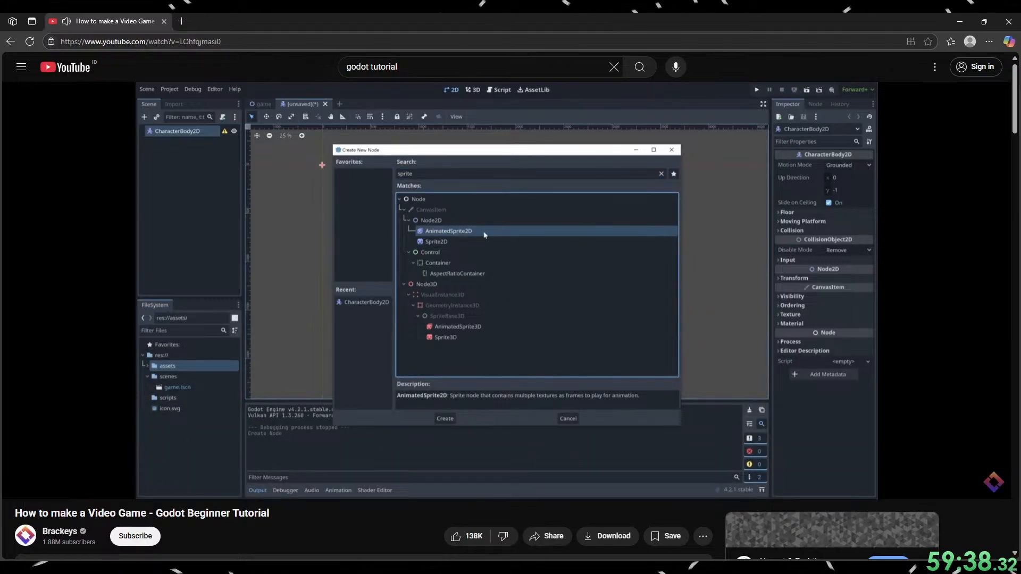
click(354, 416)
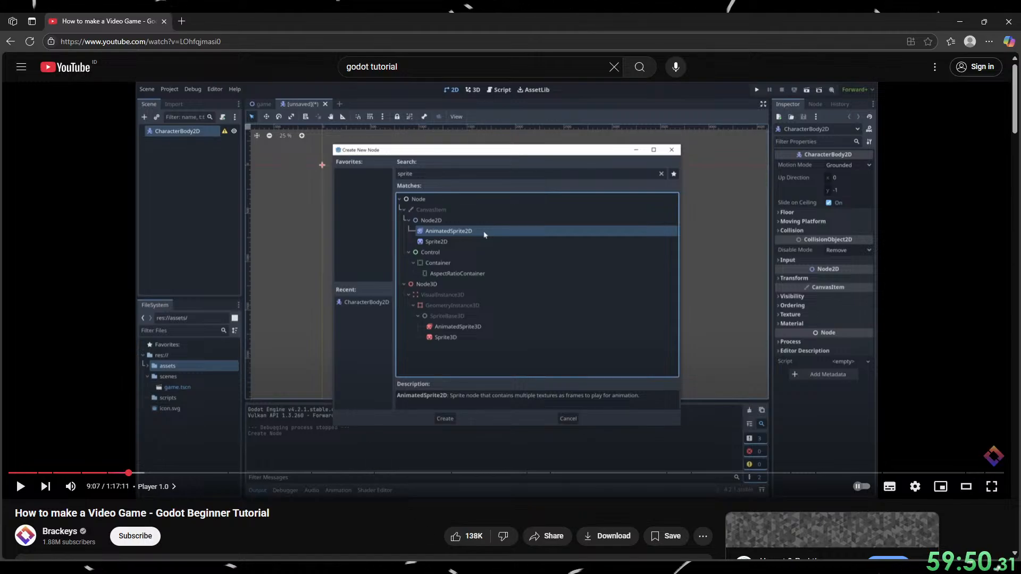
click(536, 322)
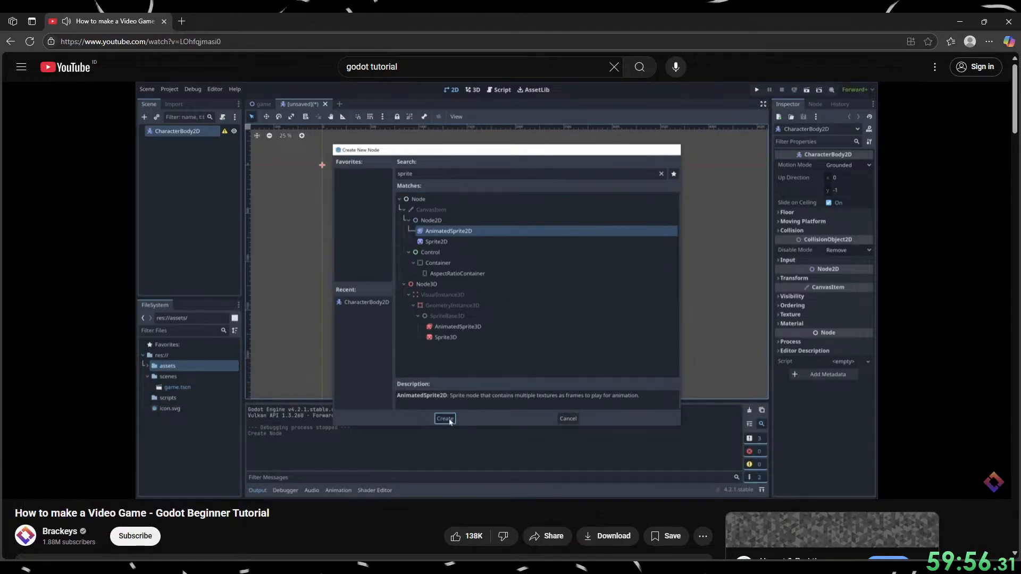
click(490, 377)
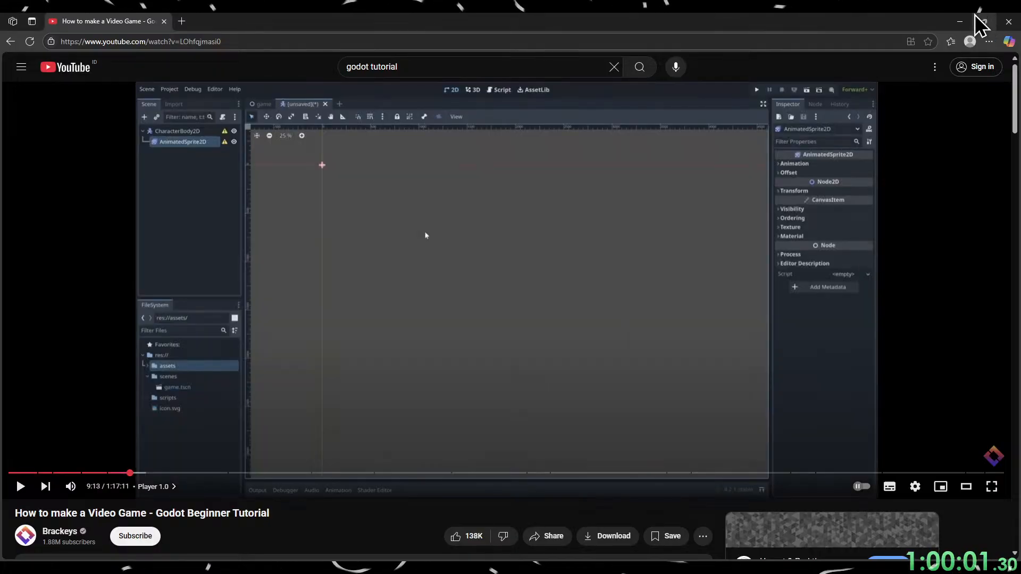
Switch to Godot and add an AnimatedSprite2D node as a child of CharacterBody2D.
click(984, 21)
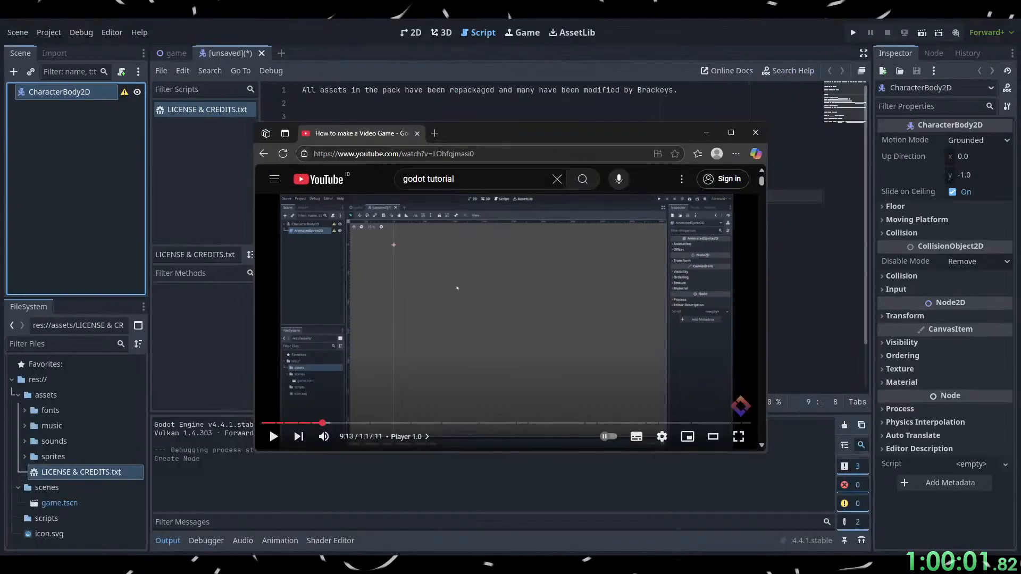
click(707, 132)
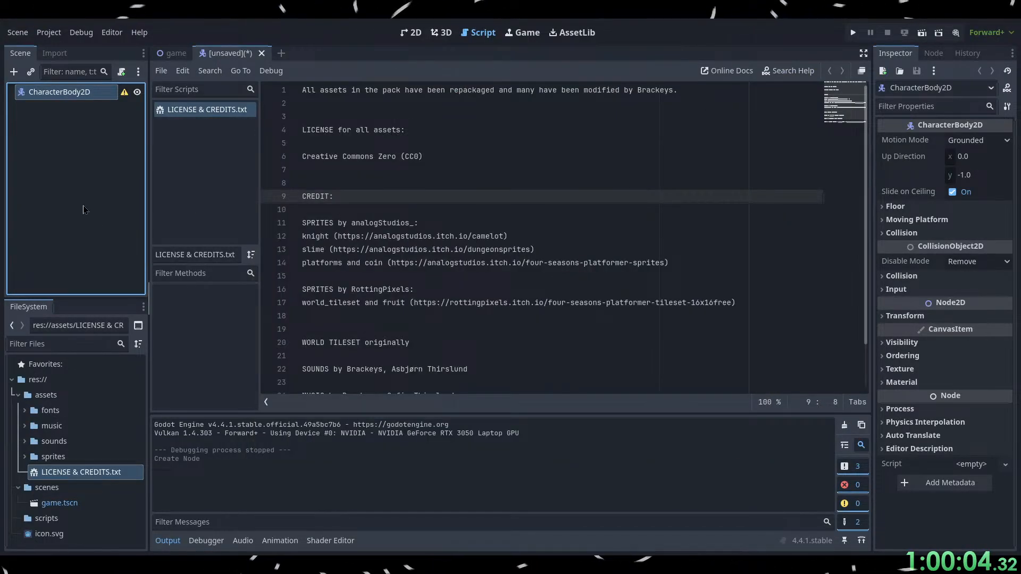
click(102, 182)
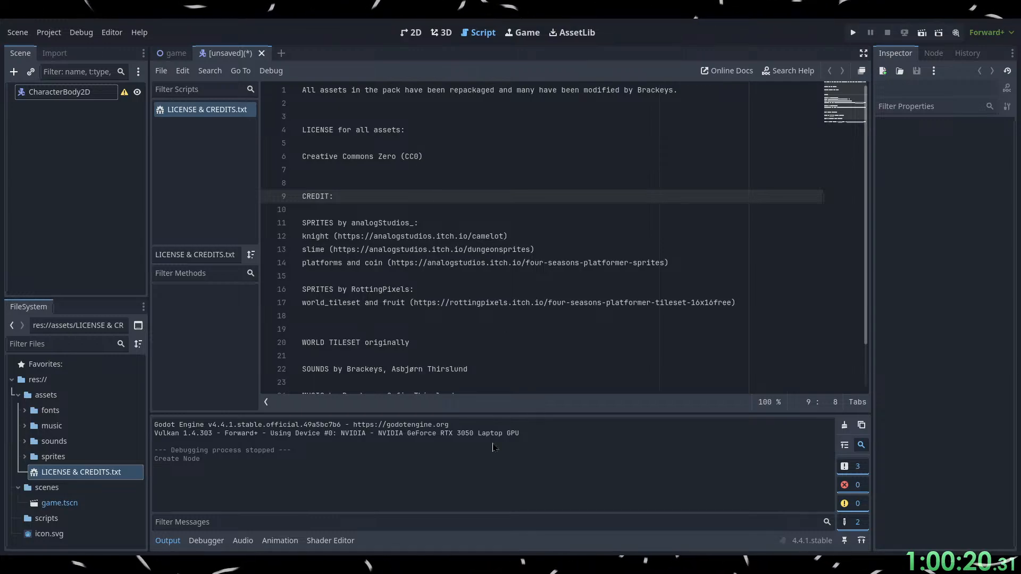
click(433, 476)
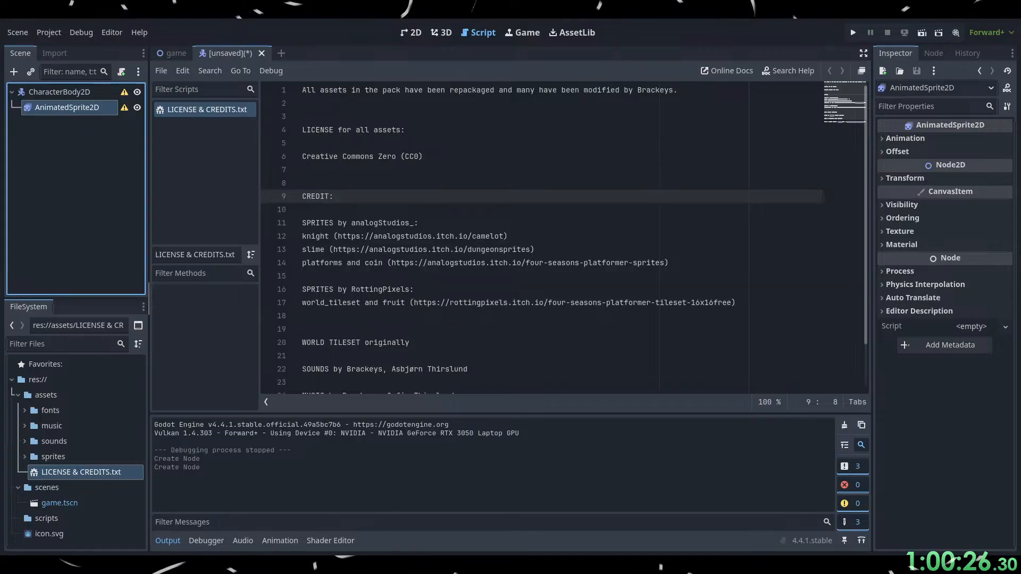
Switch to the browser, maximize it and watch how the tutorial views each node's properties, pausing at 9:26.
key(alt+Tab)
click(732, 133)
click(502, 295)
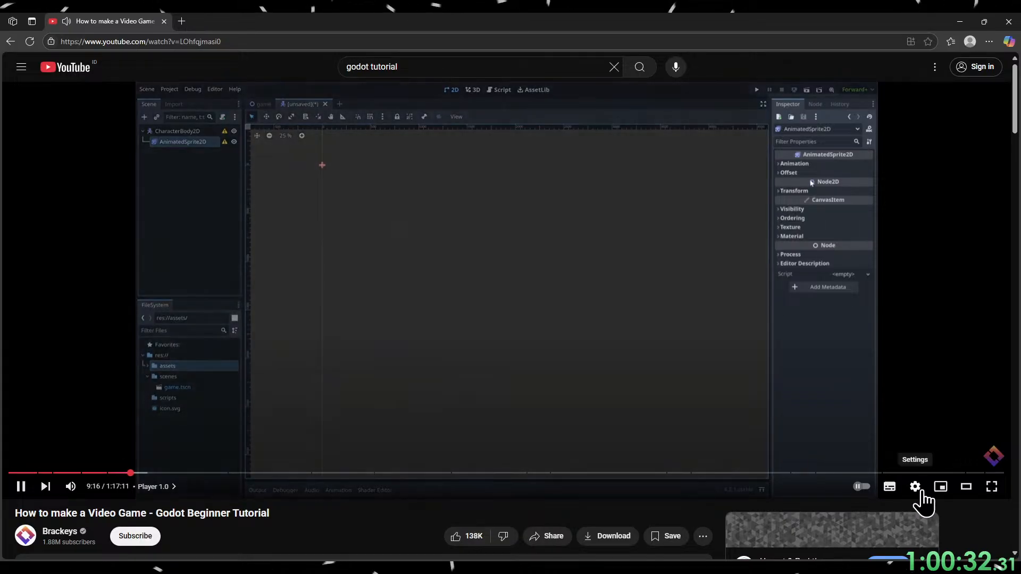
click(924, 494)
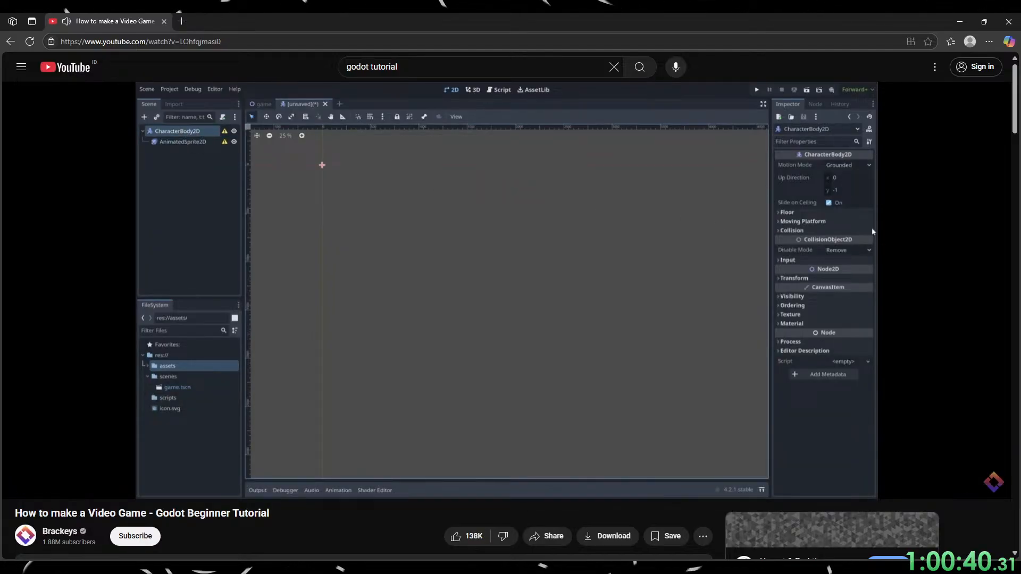
click(608, 346)
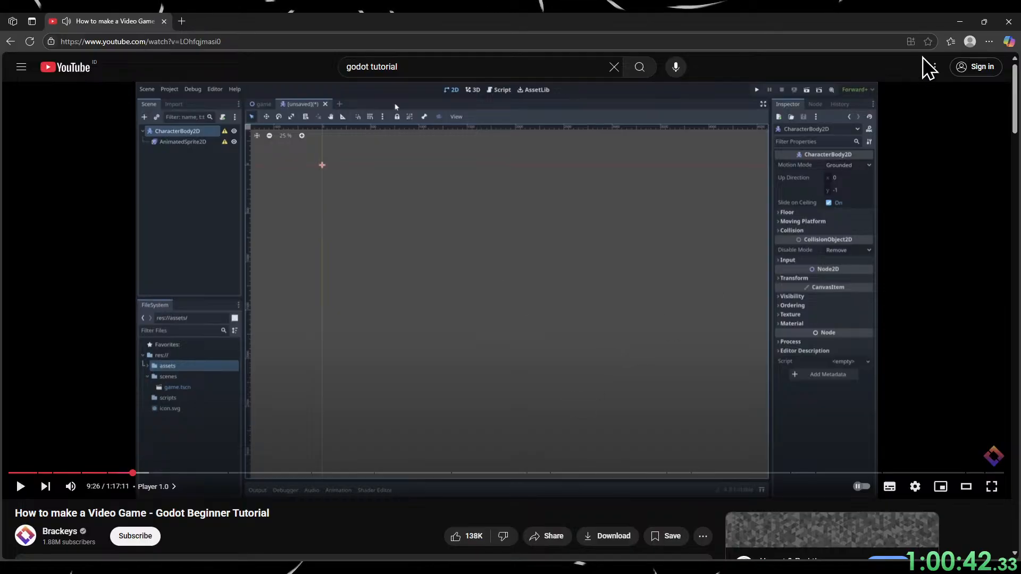
Switch to Godot and examine the properties of CharacterBody2D and AnimatedSprite2D in turn.
click(960, 22)
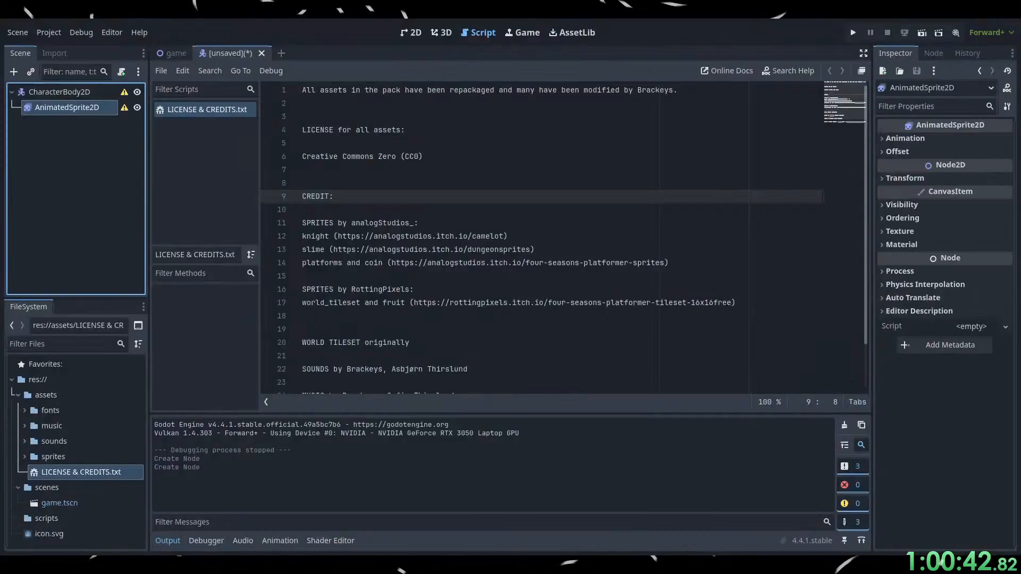
click(82, 95)
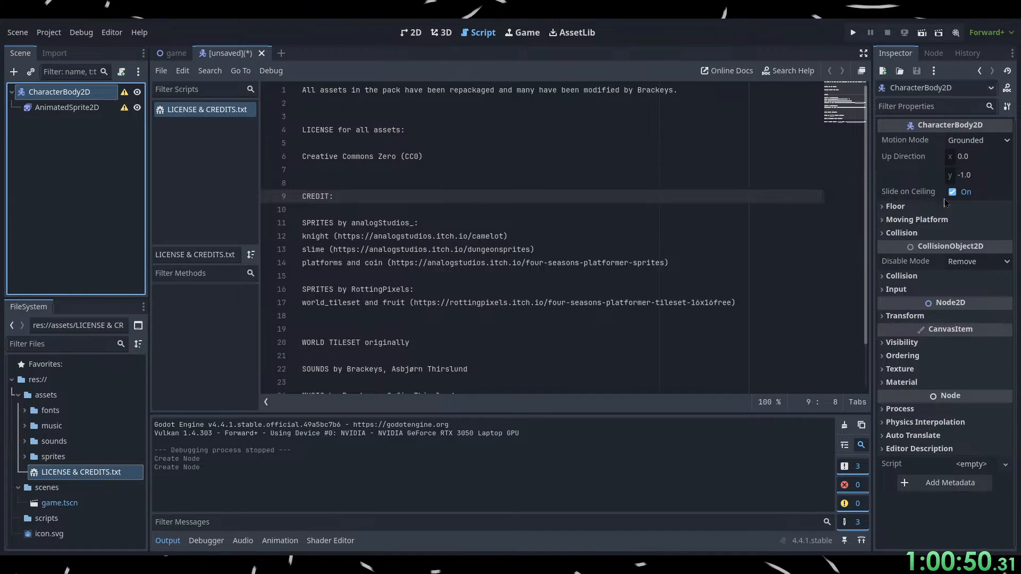
click(68, 111)
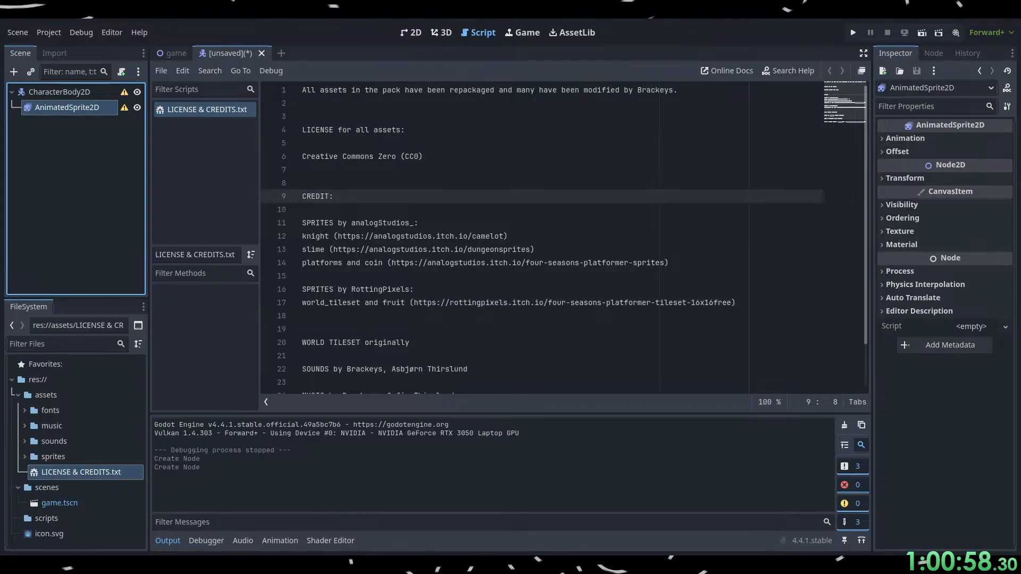
Switch to the browser and watch how the tutorial sets up Sprite Frames and opens the sprites folder, pausing at 9:57.
key(alt+Tab)
click(481, 282)
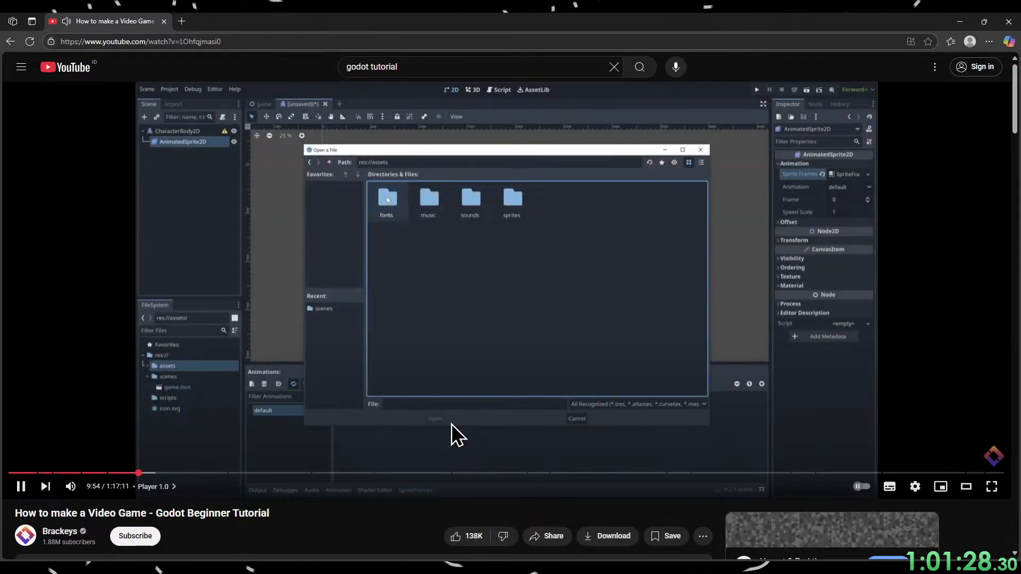
click(451, 423)
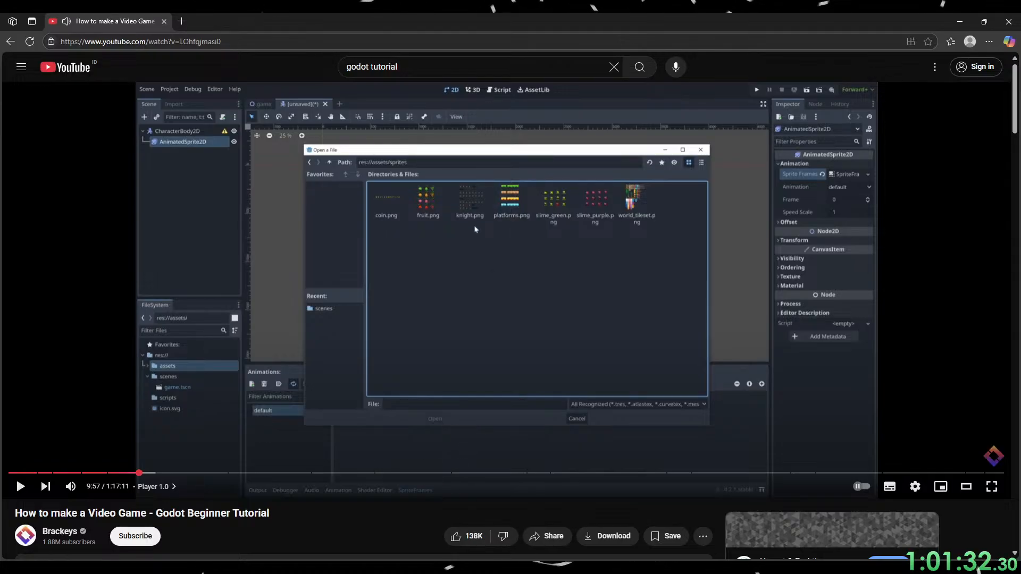
Switch to Godot and expand the Animation properties of the AnimatedSprite2D node.
click(965, 17)
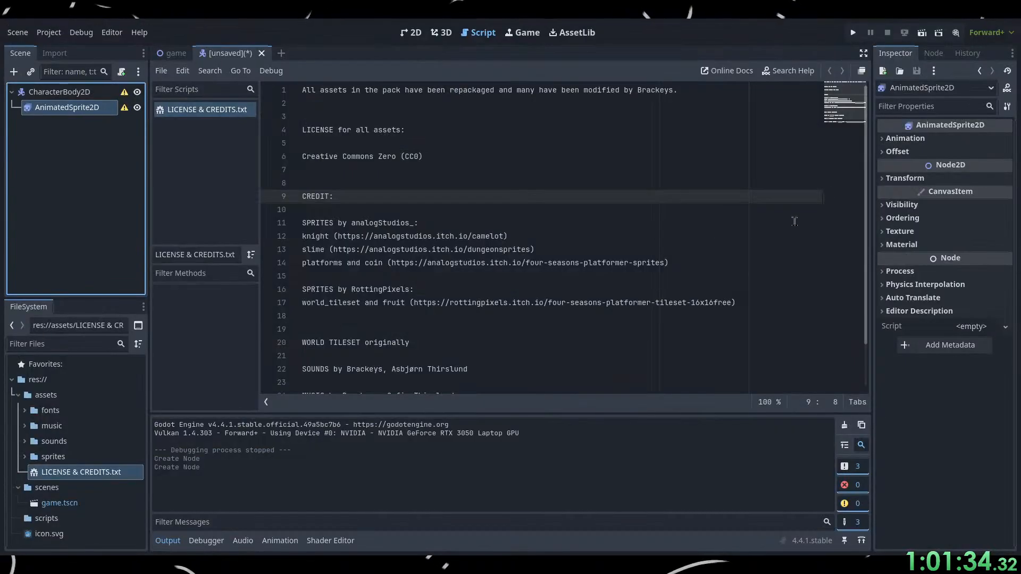
click(79, 176)
click(67, 107)
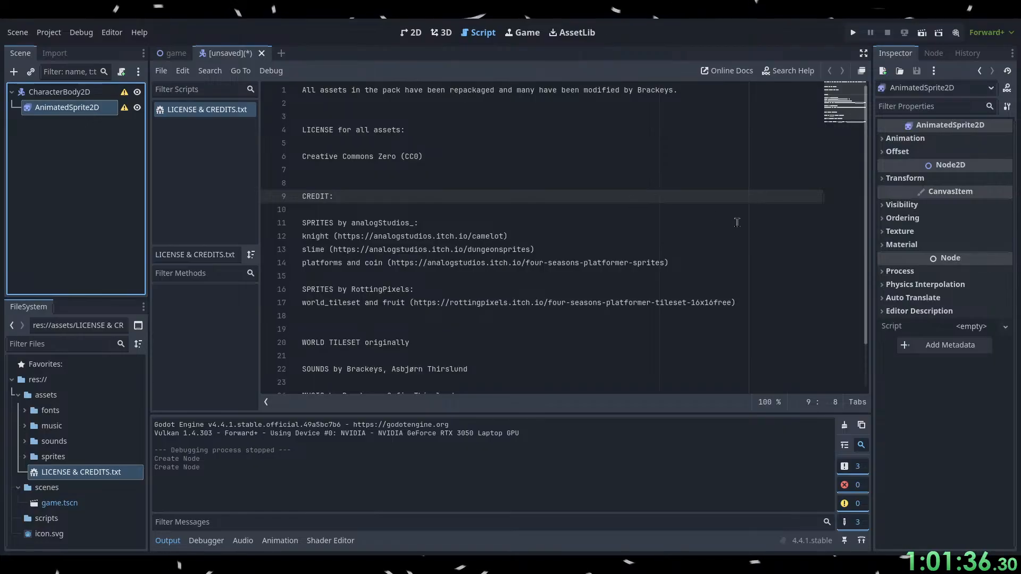
click(936, 138)
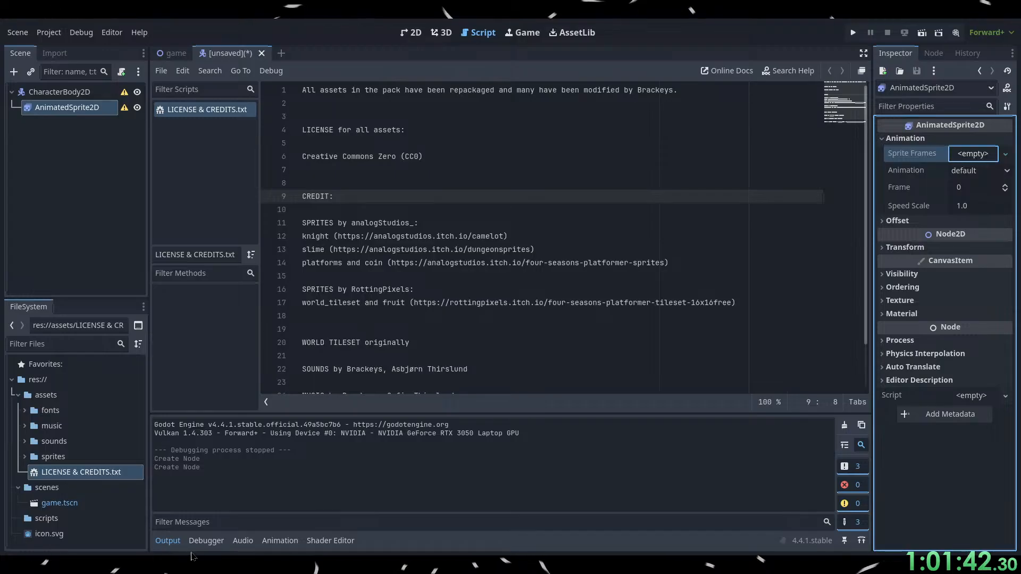
Switch to the browser and rewind the tutorial to review how a new SpriteFrames resource is created, pausing at 9:41.
key(alt+Tab)
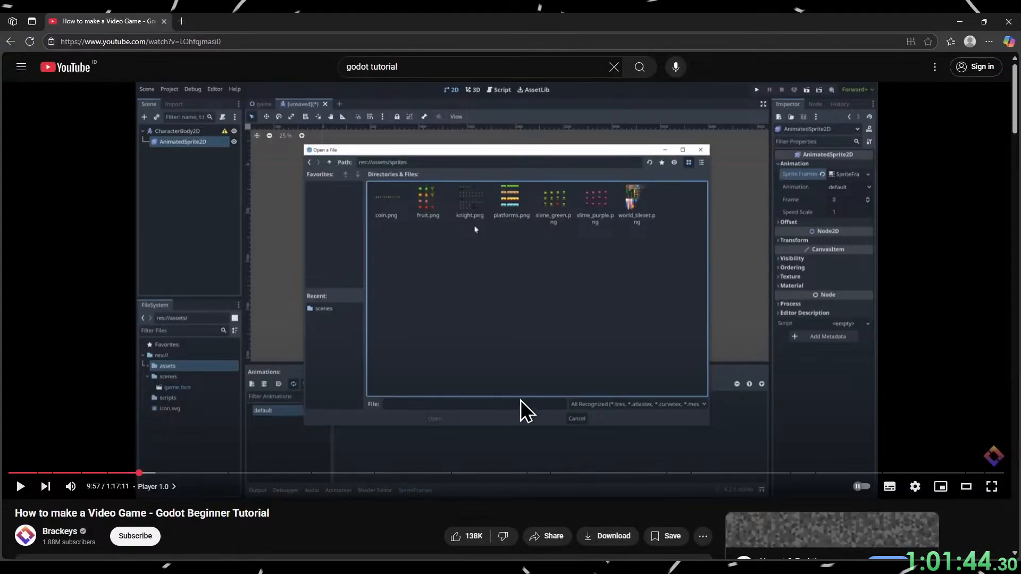
key(Left)
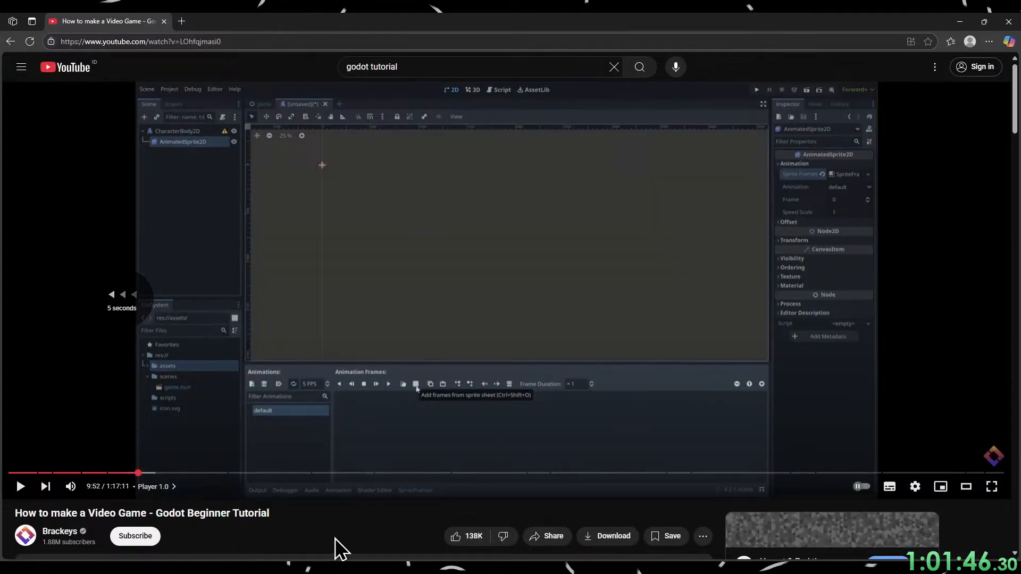
key(space)
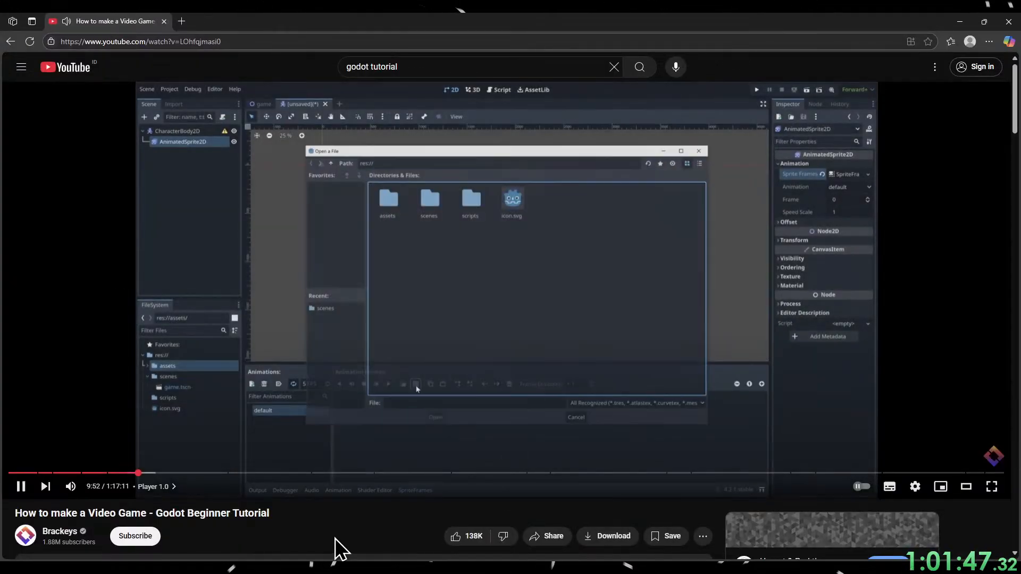
key(Left)
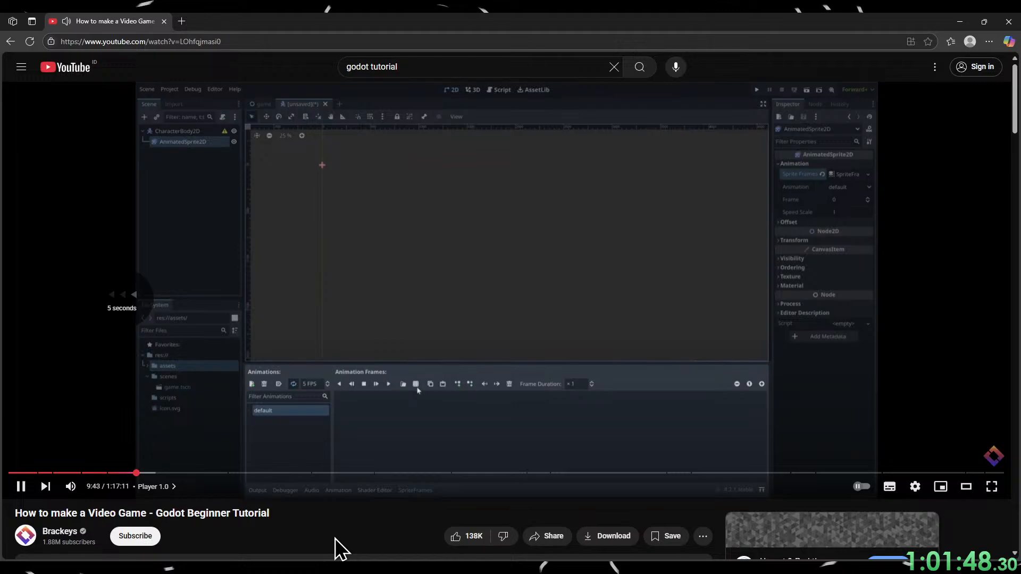
key(Left)
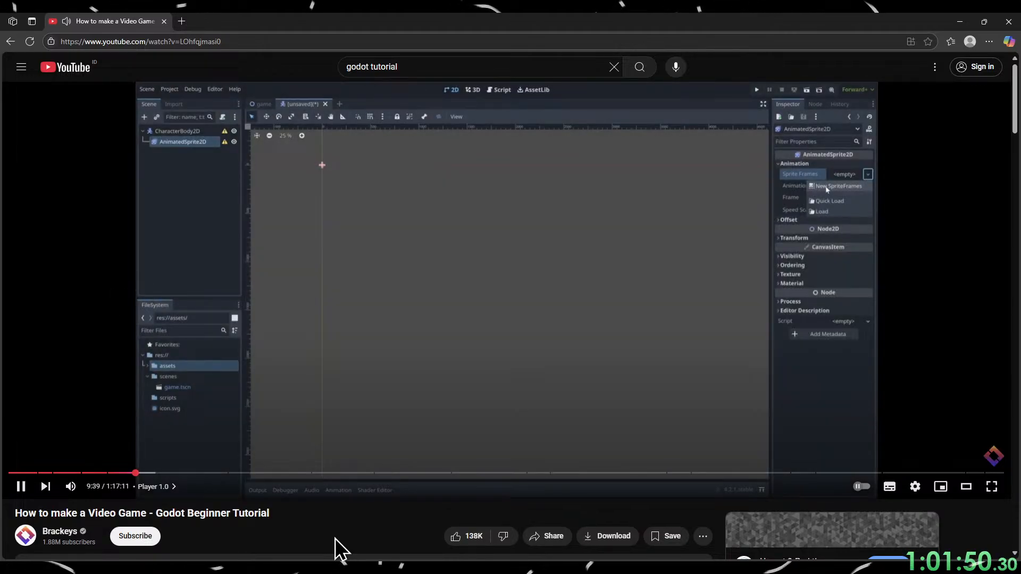
key(space)
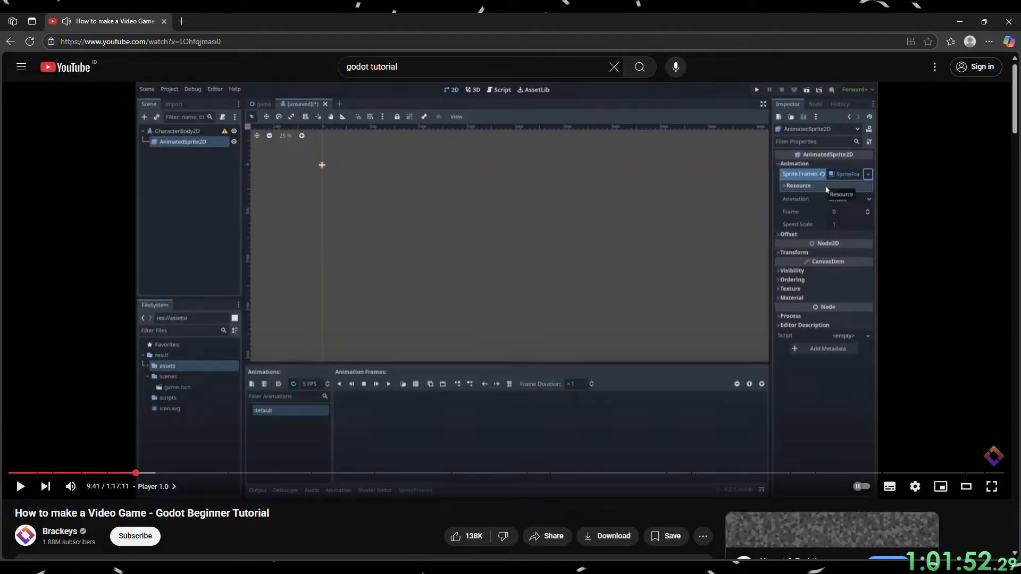
Switch to Godot, assign a new SpriteFrames resource to the AnimatedSprite2D node and open it for editing.
key(alt+Tab)
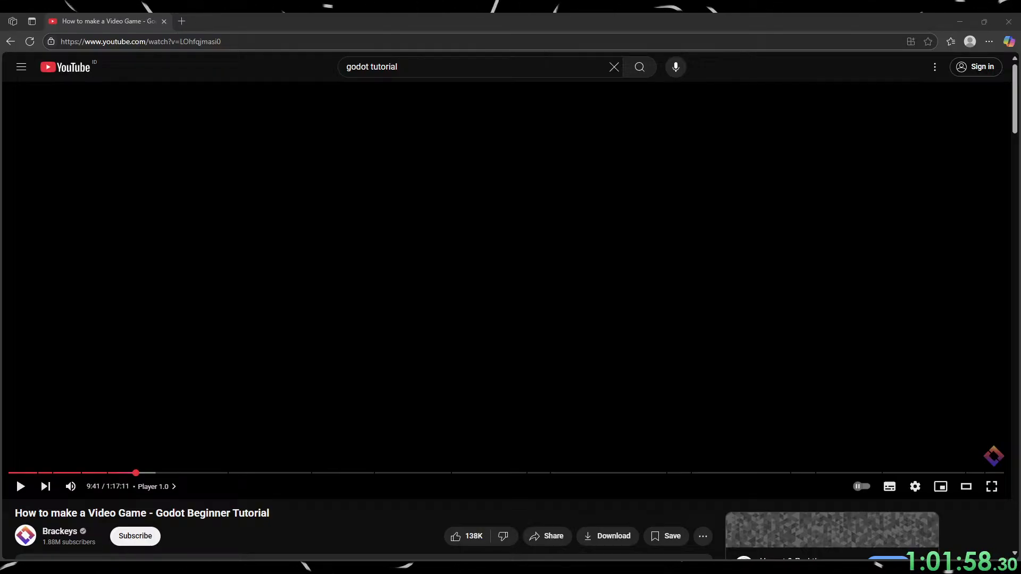
key(alt+Tab)
key(alt+Tab)
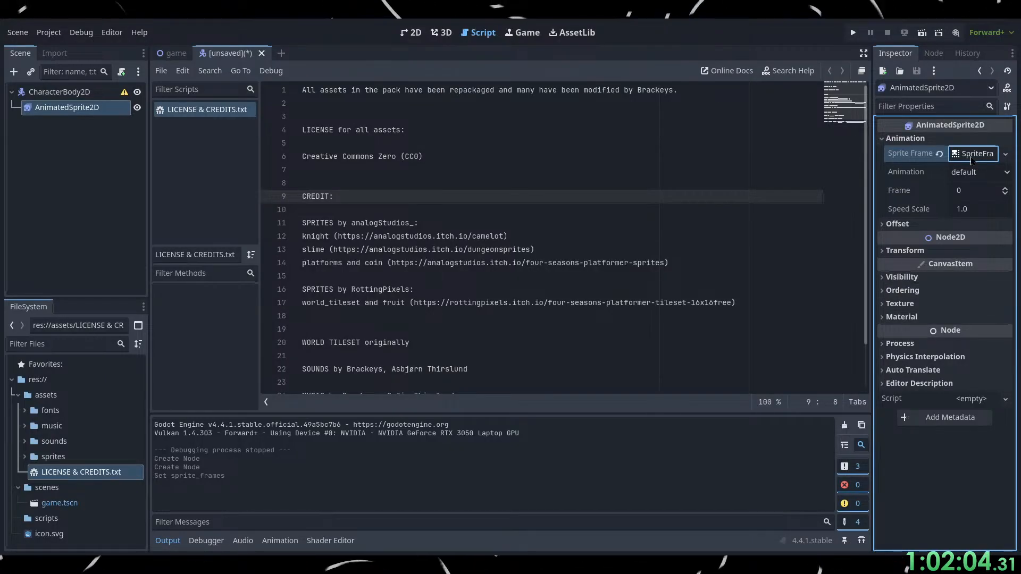
click(989, 154)
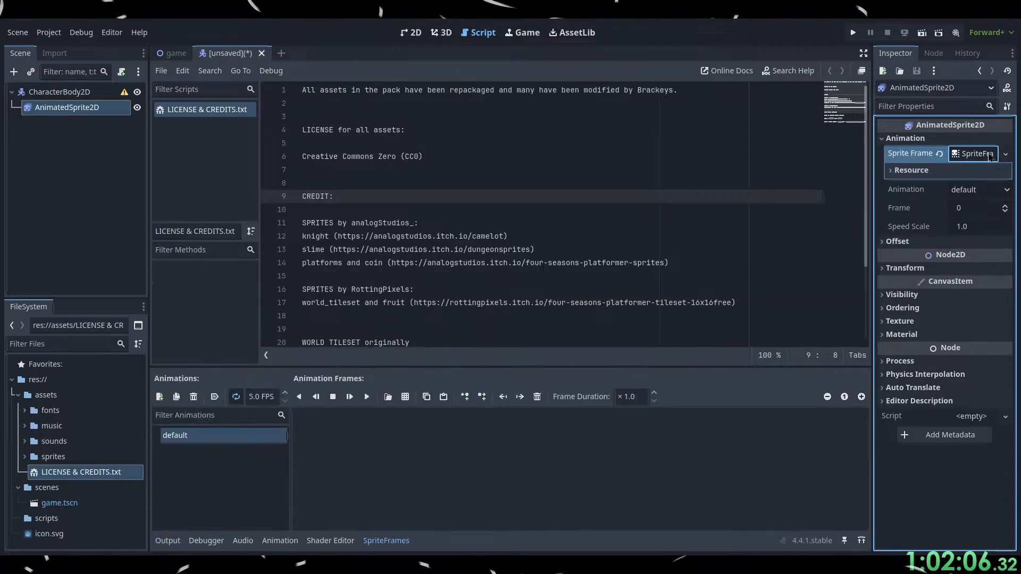
click(989, 154)
click(989, 154)
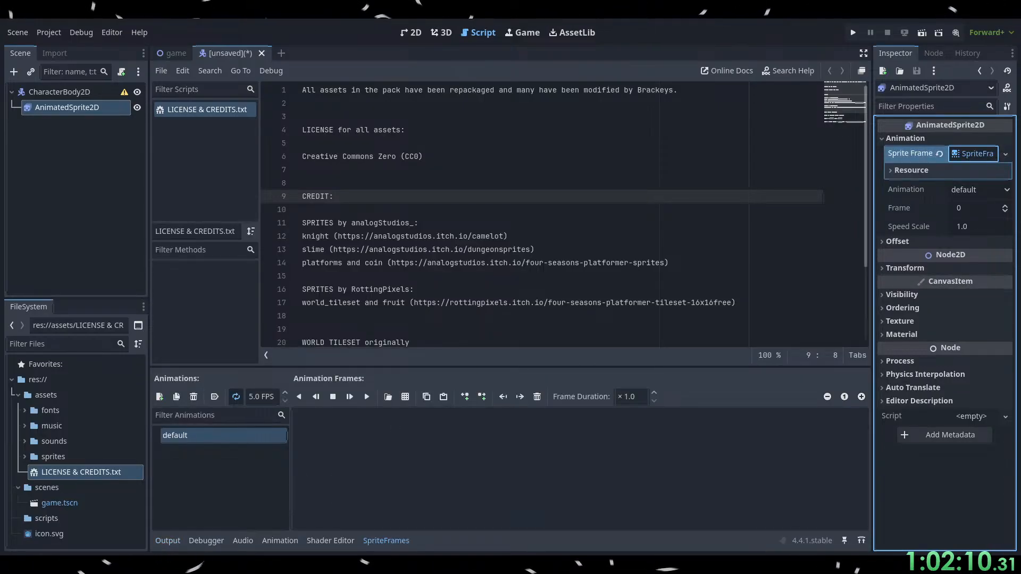
Switch to the browser and watch how the tutorial finds knight.png in the sprites folder, pausing at 9:59.
key(alt+Tab)
click(557, 362)
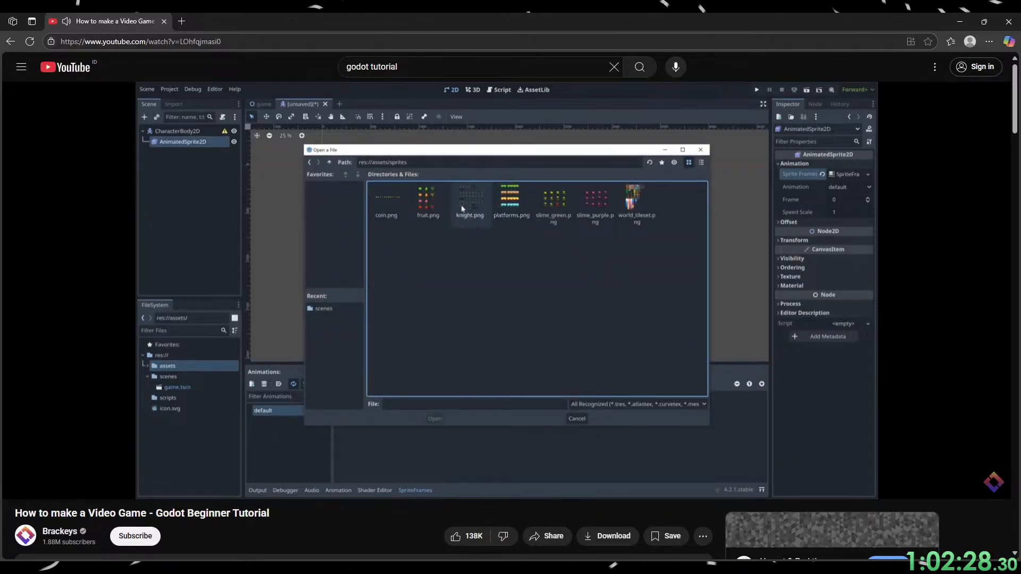
click(589, 406)
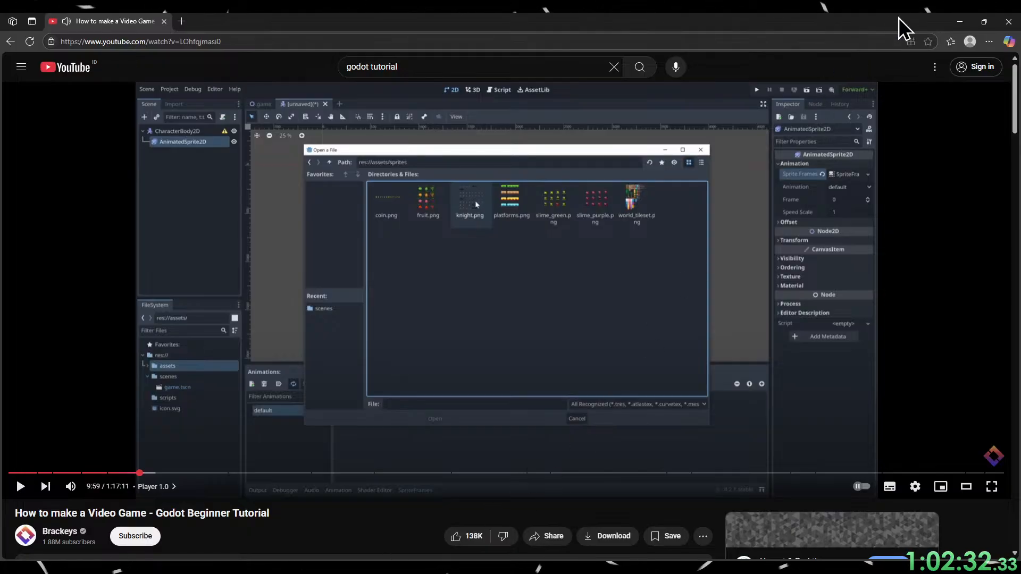
Switch to Godot and start adding frames from a sprite sheet to the default animation.
click(960, 21)
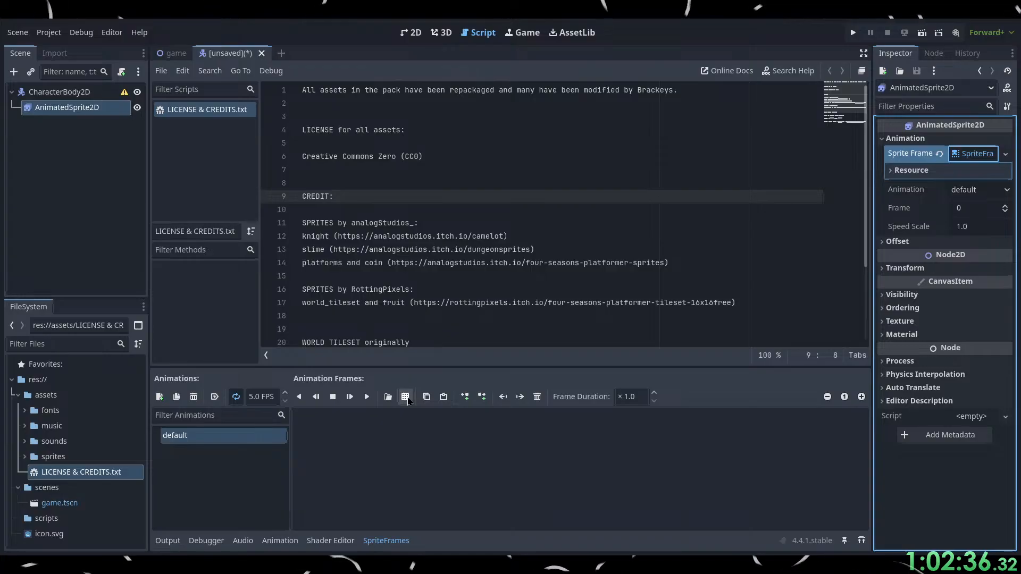
click(407, 399)
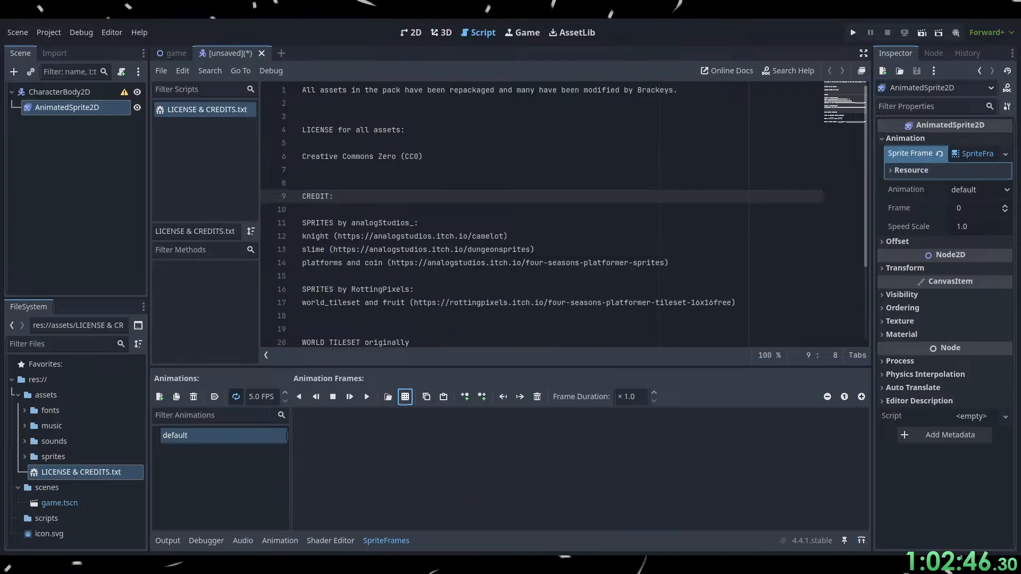
Switch to the browser and watch how the tutorial divides the knight sheet into 8 horizontal and 8 vertical frames, then pause it.
key(alt+Tab)
click(516, 344)
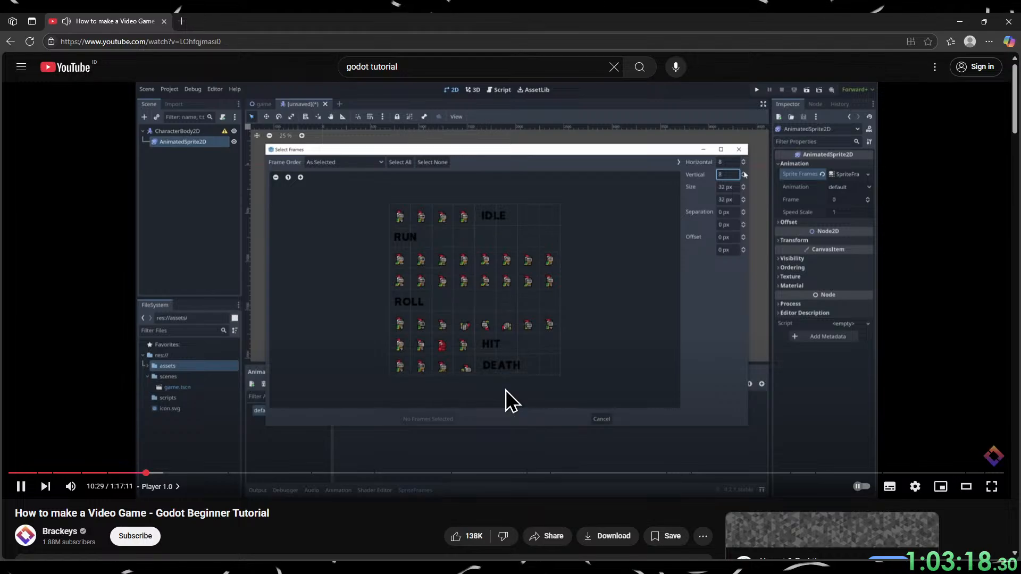
click(506, 390)
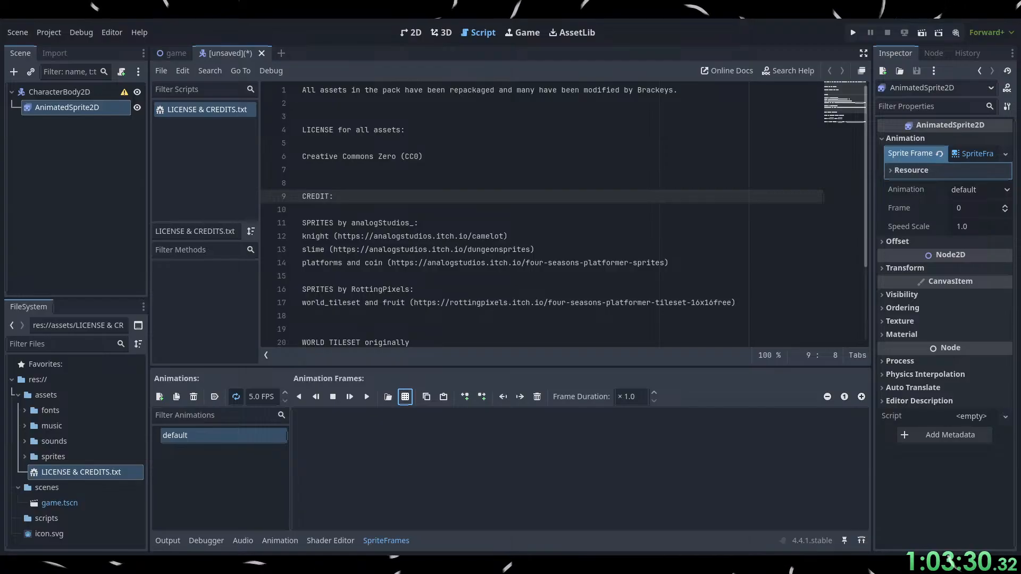
Return to the browser and watch how the tutorial selects and adds the four idle frames, pausing at 11:06.
key(alt+Tab)
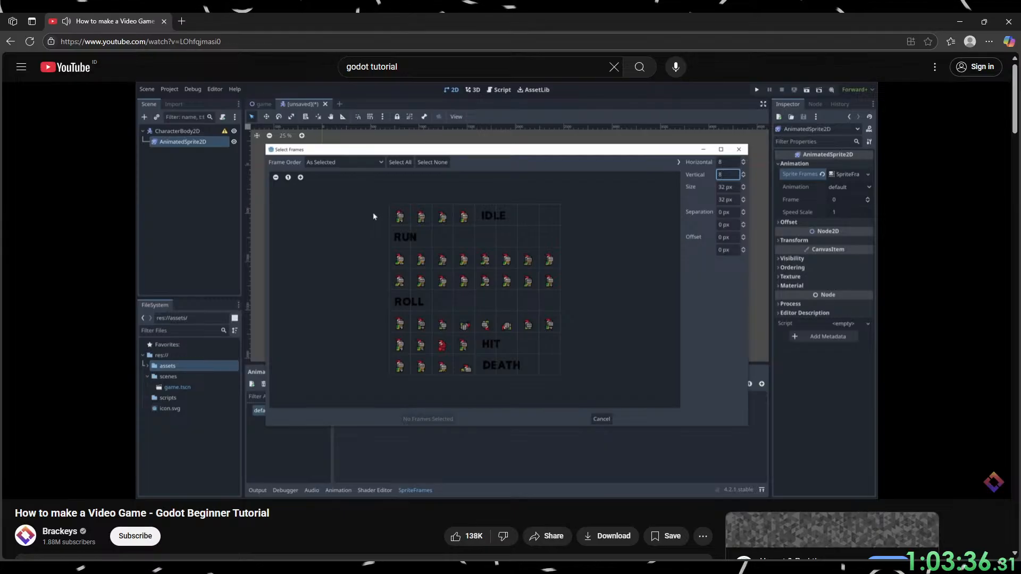
mouse_move(446, 322)
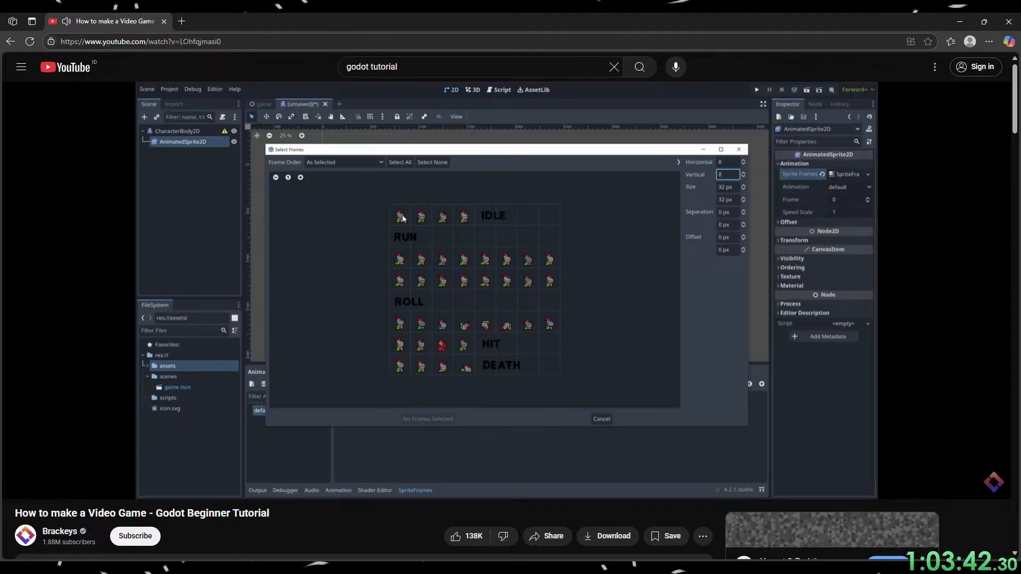
click(515, 318)
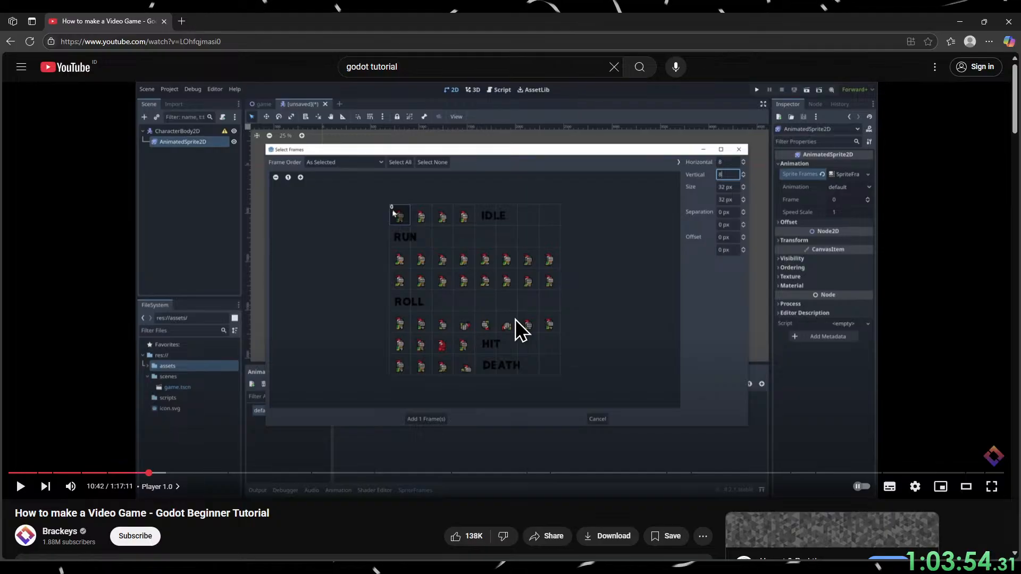
click(515, 320)
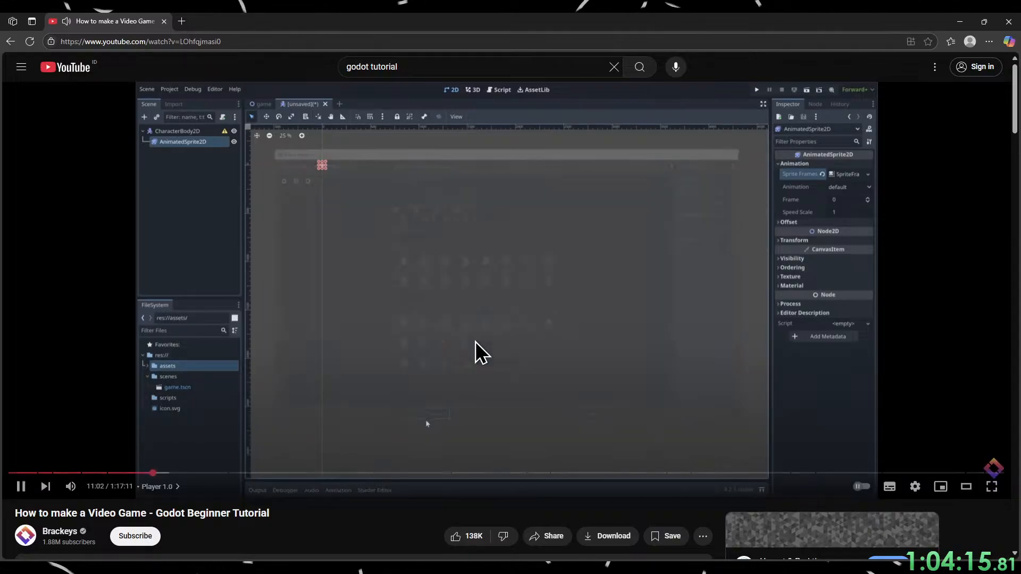
mouse_move(471, 345)
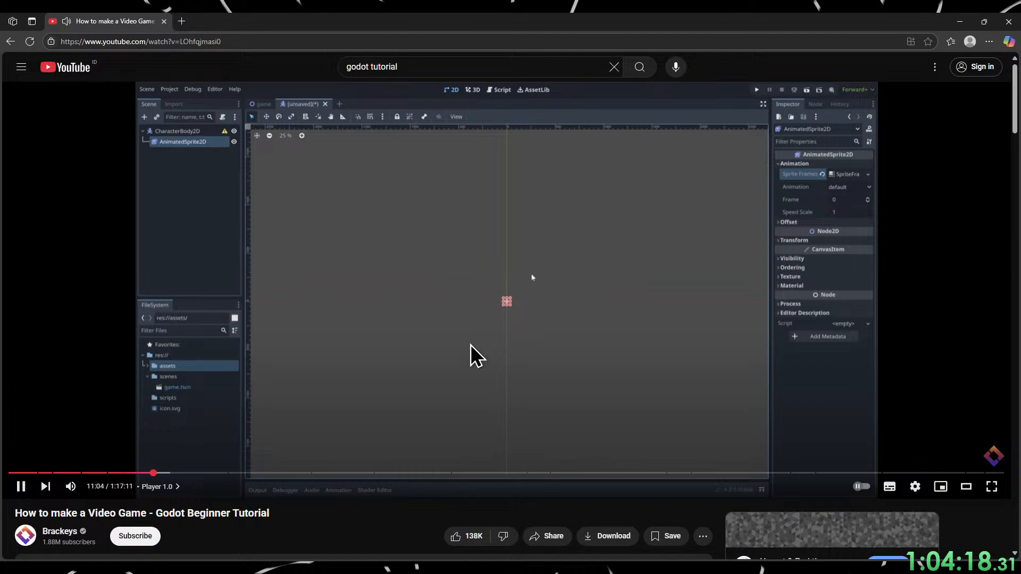
click(439, 452)
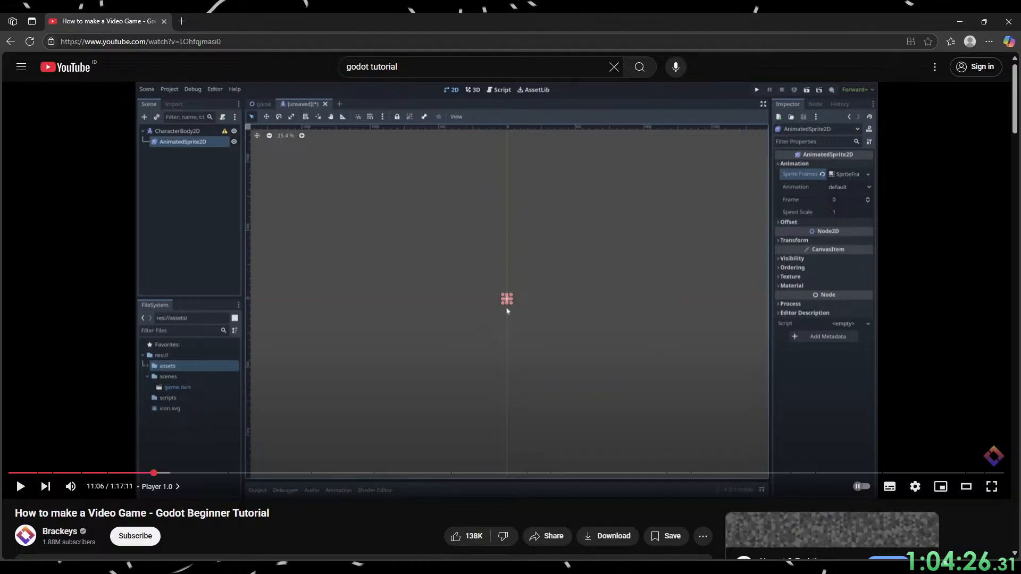
Switch to Godot and add the four idle knight frames to the default animation.
click(960, 21)
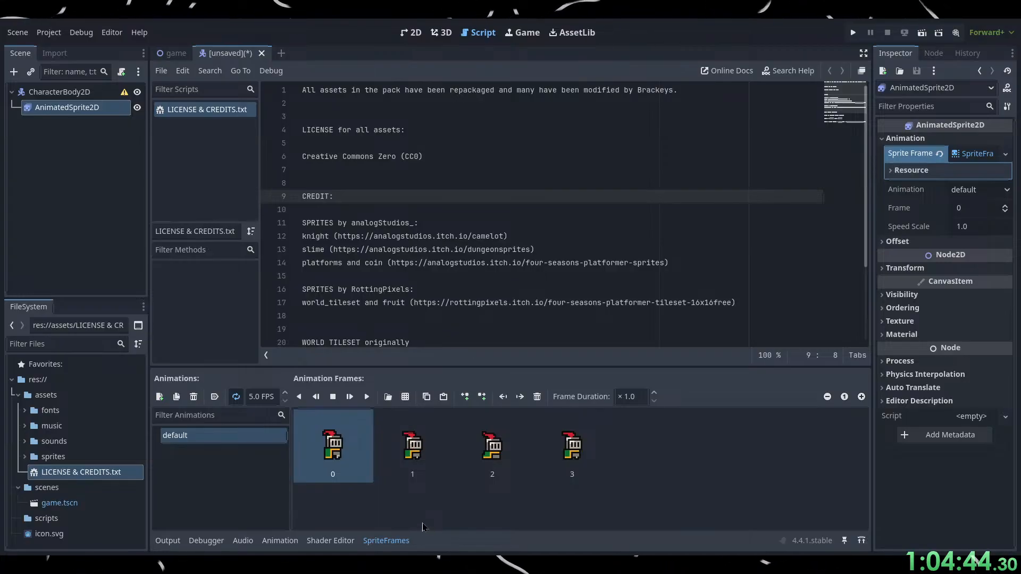
Switch to the browser and watch how the tutorial zooms in on the knight in the 2D view, pausing at 11:09.
key(alt+Tab)
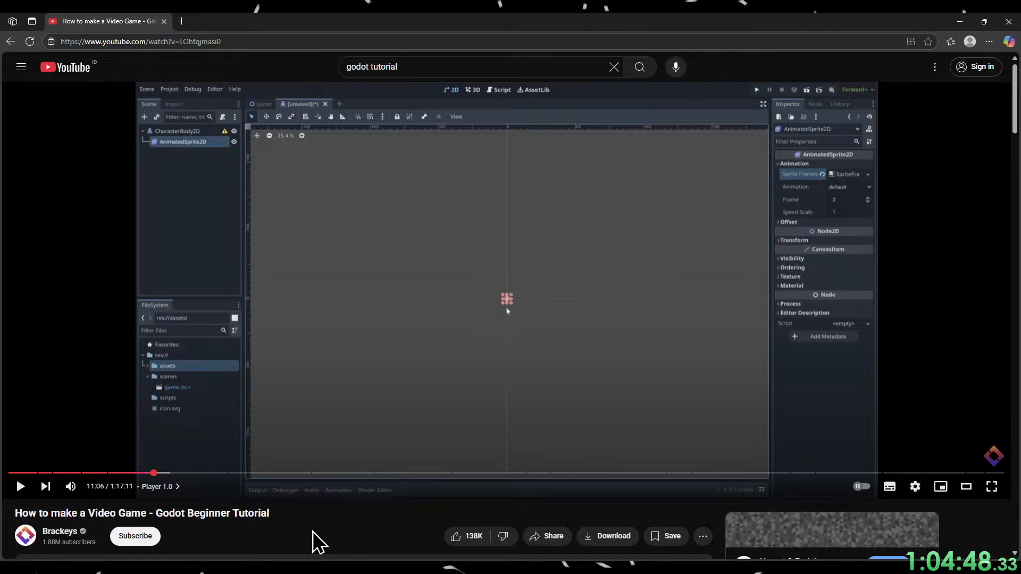
click(360, 398)
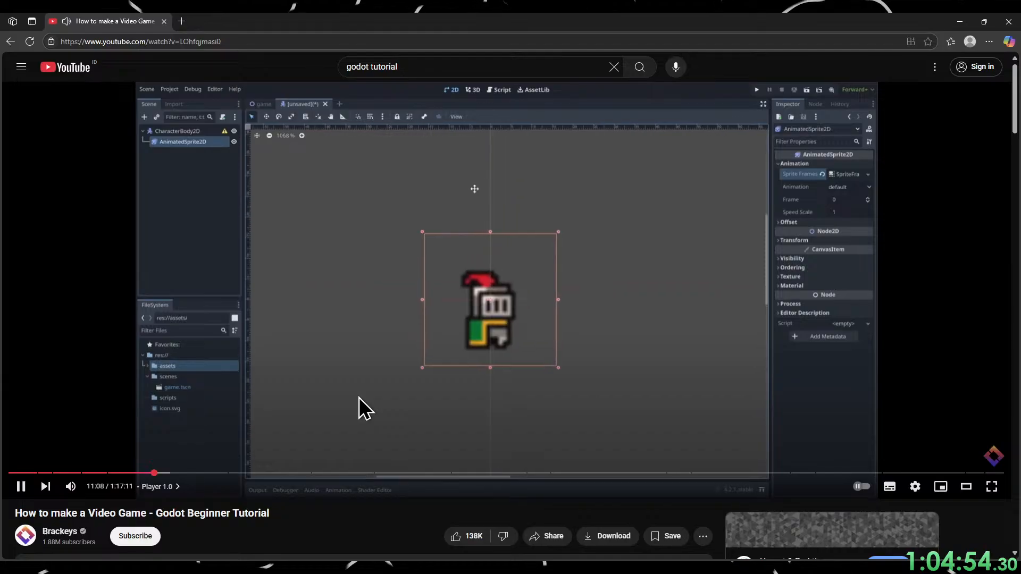
click(359, 398)
key(alt+Tab)
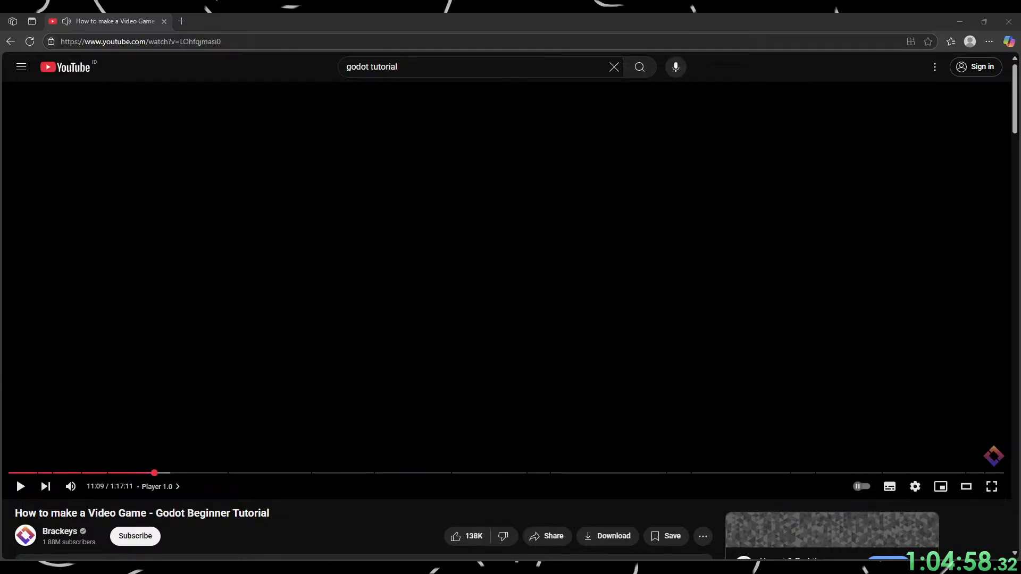
key(alt+Tab)
Switch to Godot, show the player scene in the 2D workspace and zoom in closely on the knight sprite.
click(959, 22)
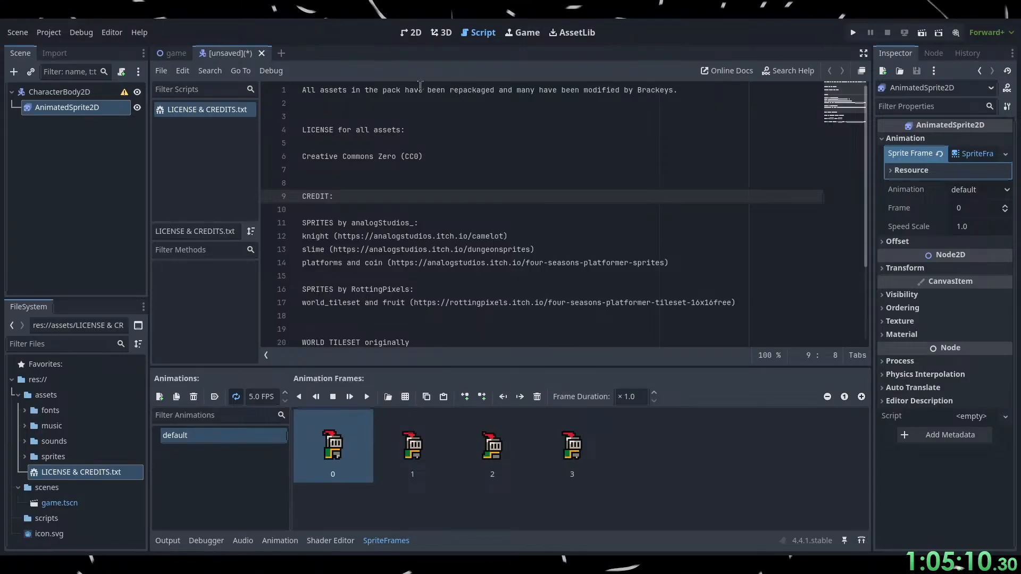
click(411, 32)
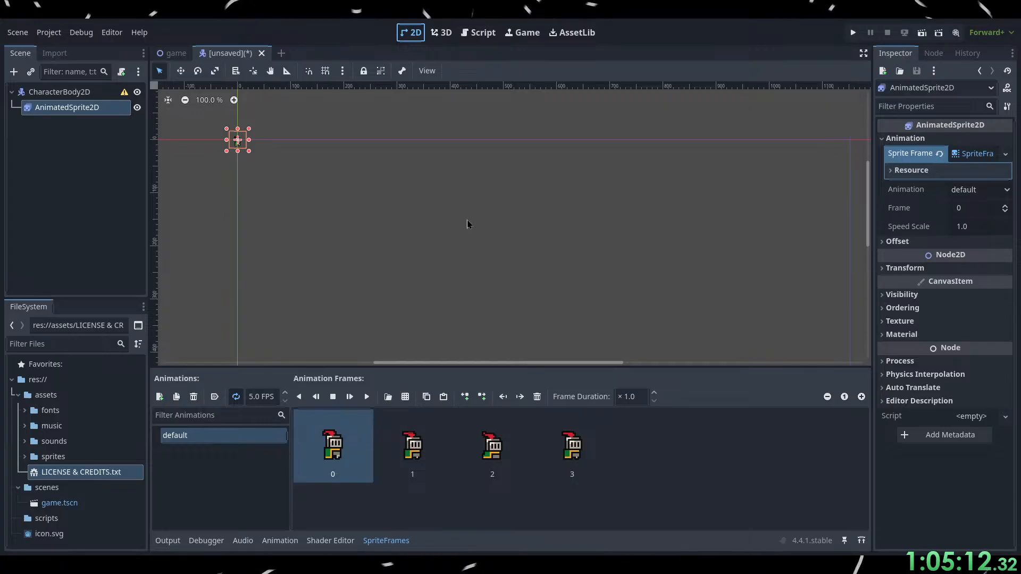
click(262, 199)
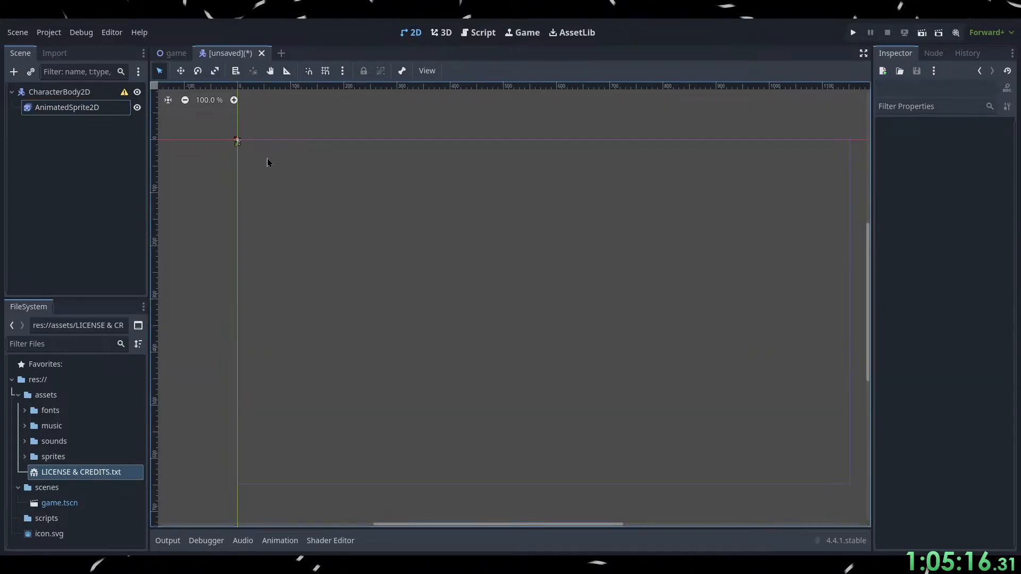
key(f)
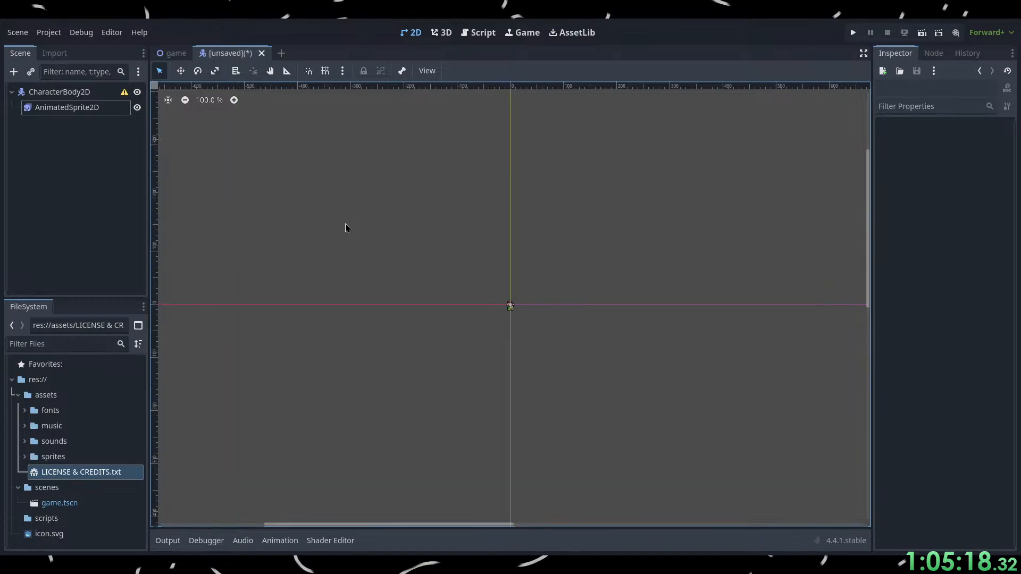
scroll(512, 309, up, 6)
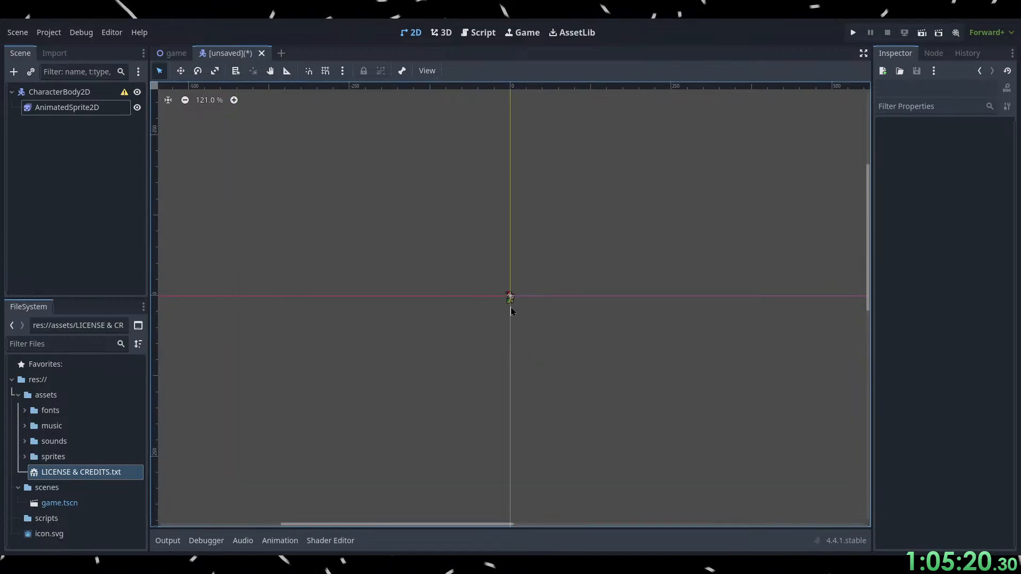
scroll(517, 315, up, 6)
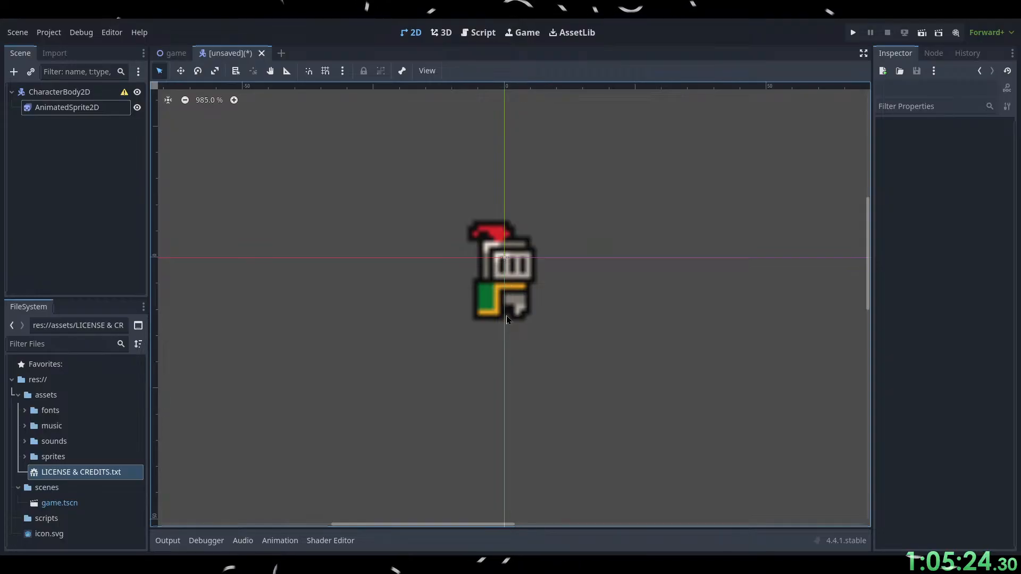
Practise panning and zooming the 2D view around the knight sprite.
scroll(545, 353, down, 1)
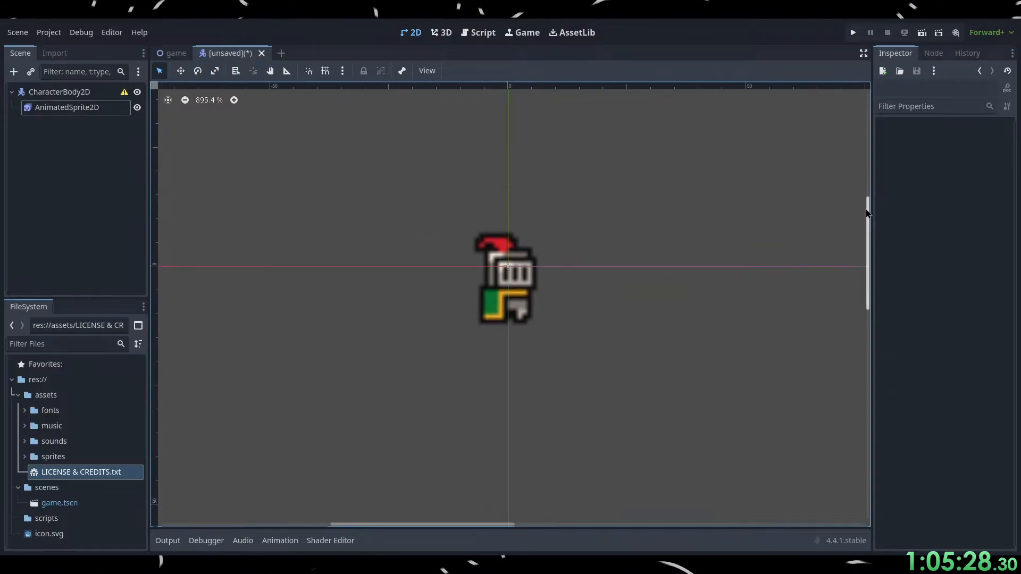
mouse_move(867, 200)
mouse_down()
mouse_move(867, 189)
mouse_move(873, 213)
mouse_up()
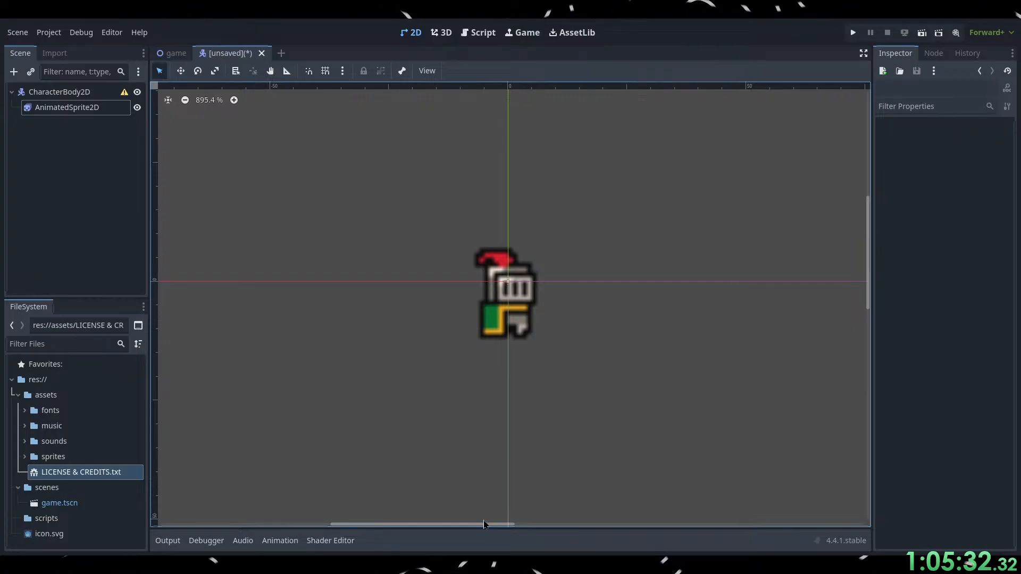
mouse_move(484, 524)
mouse_down()
mouse_move(497, 524)
mouse_move(475, 524)
mouse_up()
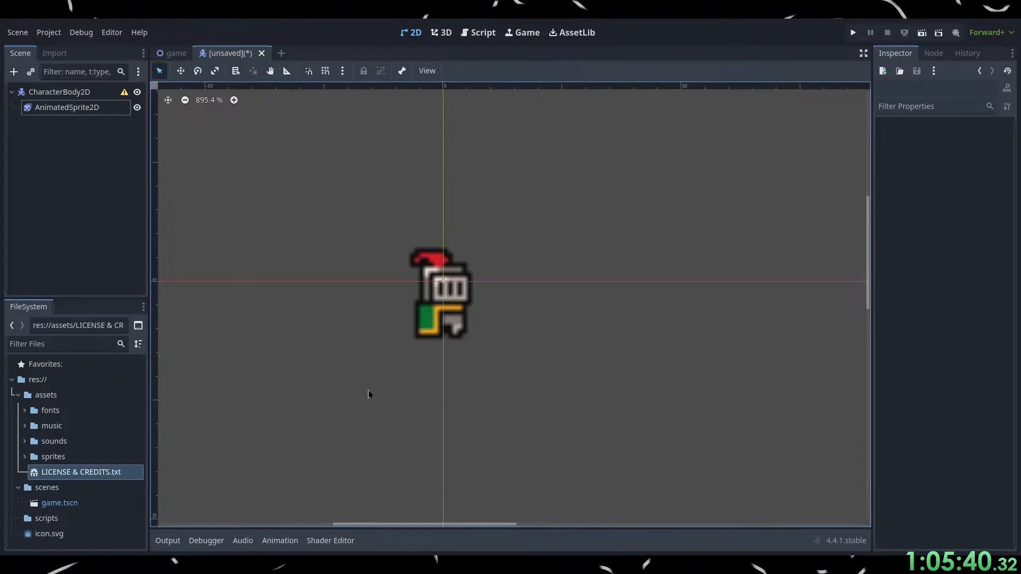
ctrl+scroll(368, 390, down, 1)
ctrl+scroll(368, 390, up, 8)
ctrl+scroll(381, 379, down, 8)
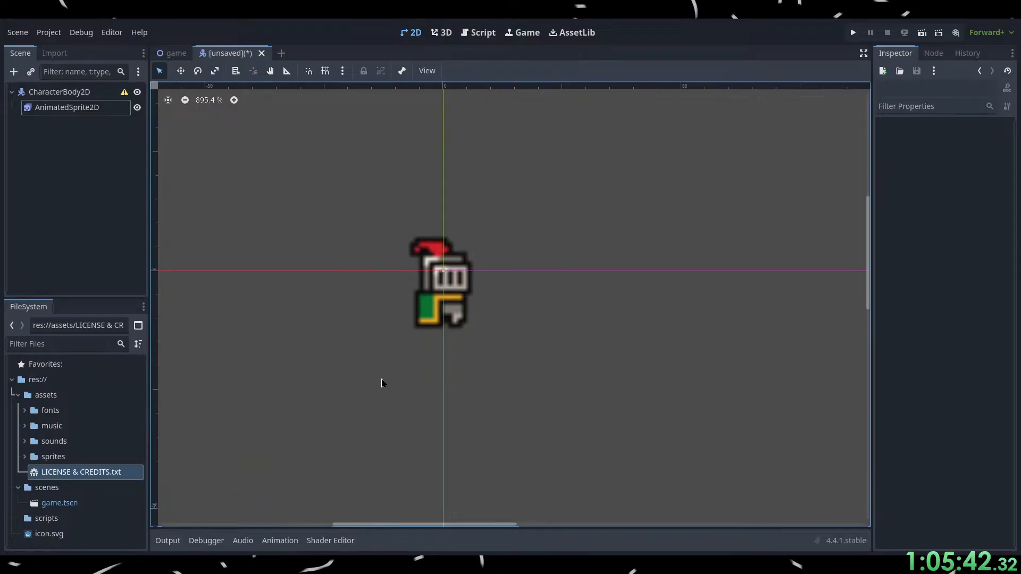
Practise panning the 2D view vertically, moving the knight sprite up and down the canvas.
ctrl+scroll(382, 379, down, 5)
ctrl+scroll(383, 378, up, 5)
ctrl+scroll(383, 378, down, 7)
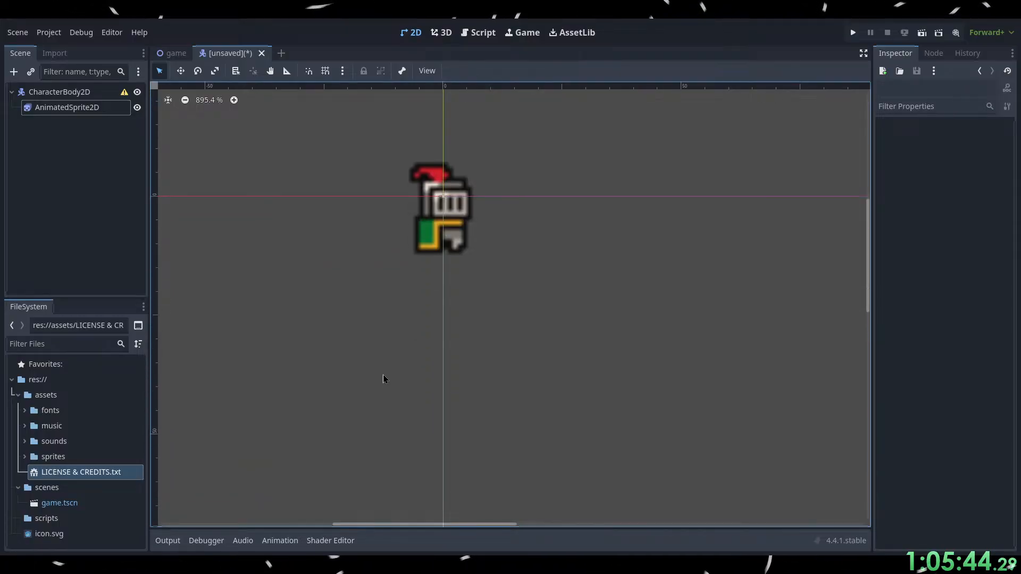
ctrl+scroll(383, 378, up, 6)
ctrl+scroll(399, 285, up, 2)
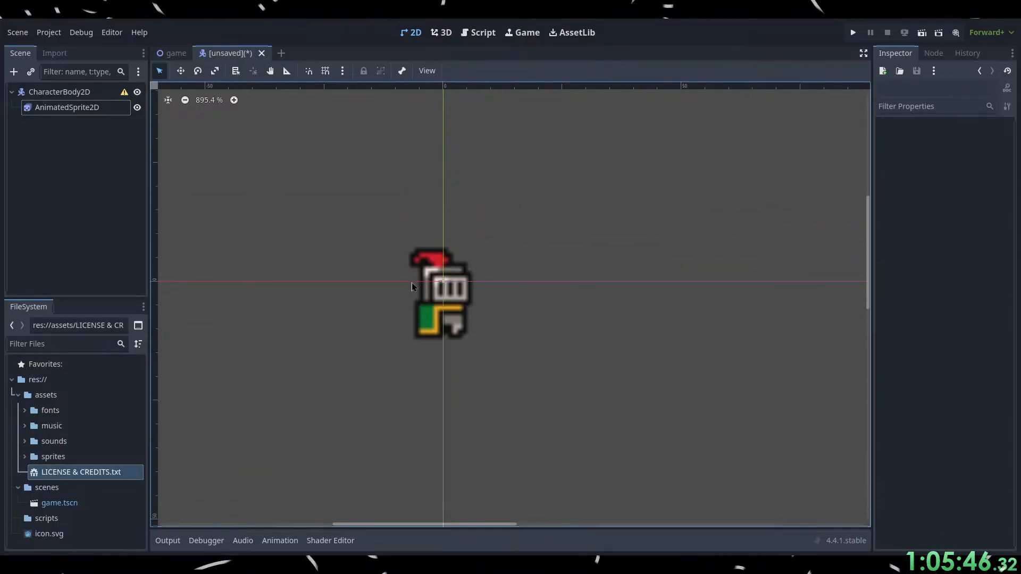
ctrl+scroll(418, 290, down, 6)
ctrl+scroll(421, 296, up, 5)
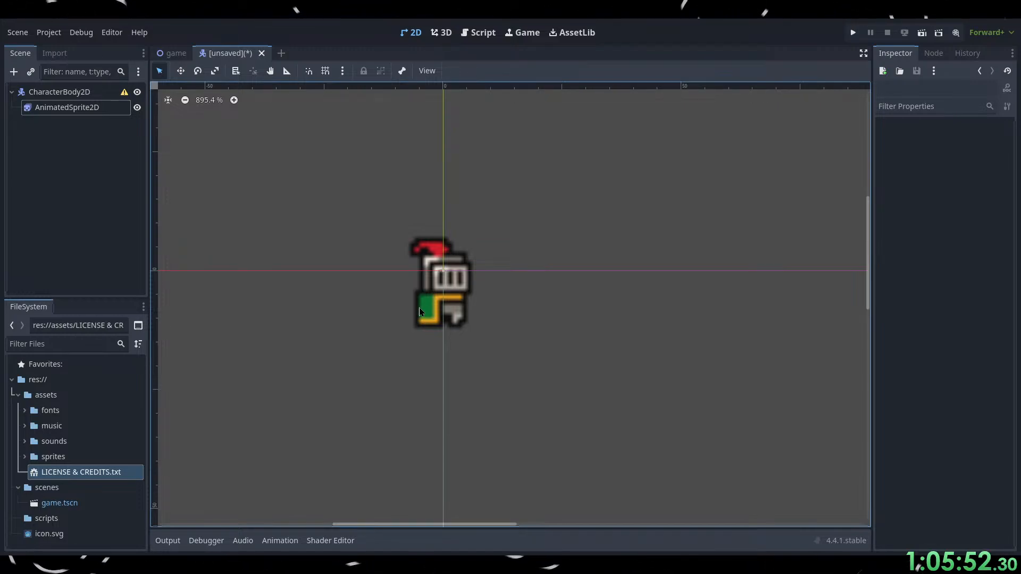
Practise panning the 2D view sideways and vertically around the knight, and zoom in to 1745%.
ctrl+shift+scroll(419, 307, left, 1)
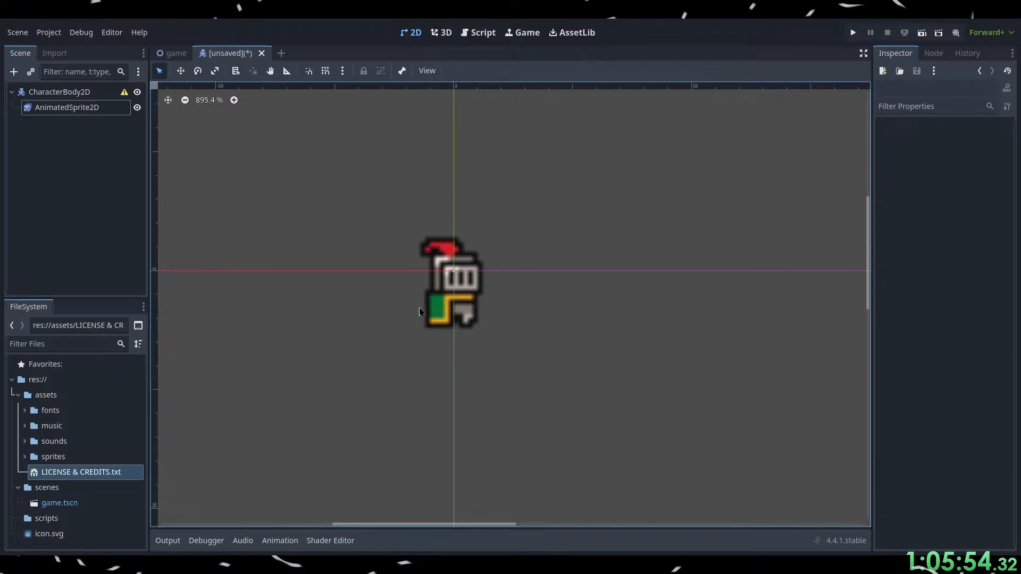
ctrl+shift+scroll(419, 312, left, 6)
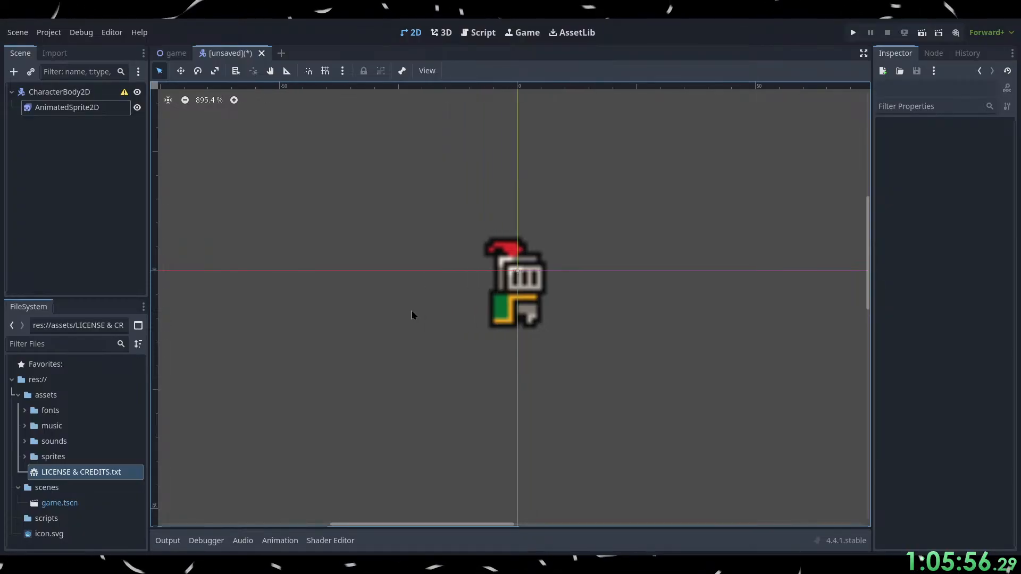
ctrl+shift+scroll(412, 315, right, 3)
ctrl+scroll(423, 299, down, 3)
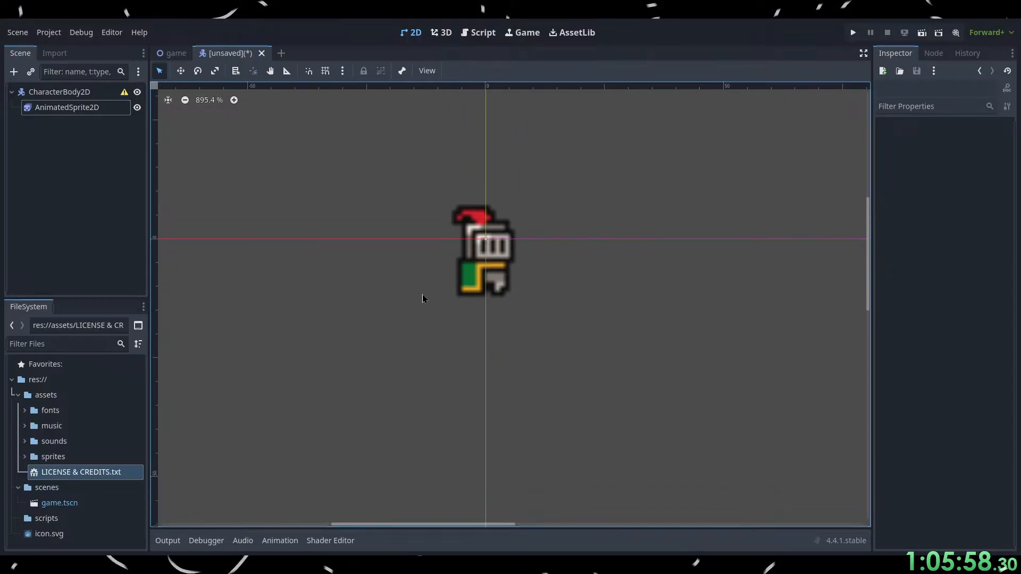
ctrl+scroll(423, 295, up, 3)
ctrl+shift+scroll(441, 303, left, 5)
ctrl+shift+scroll(455, 308, right, 5)
ctrl+shift+scroll(460, 308, left, 1)
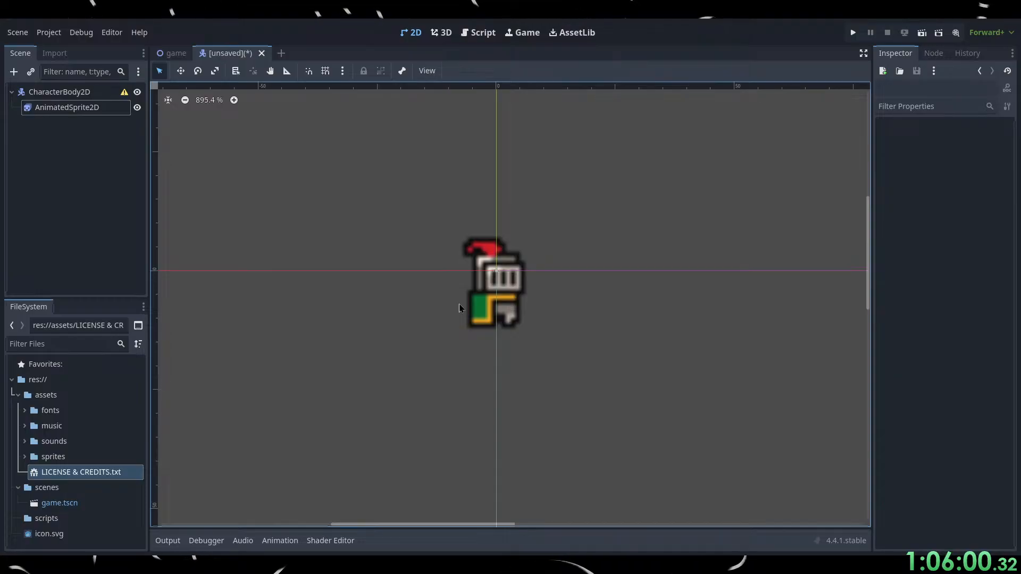
scroll(459, 308, up, 3)
scroll(459, 307, down, 3)
scroll(490, 269, up, 5)
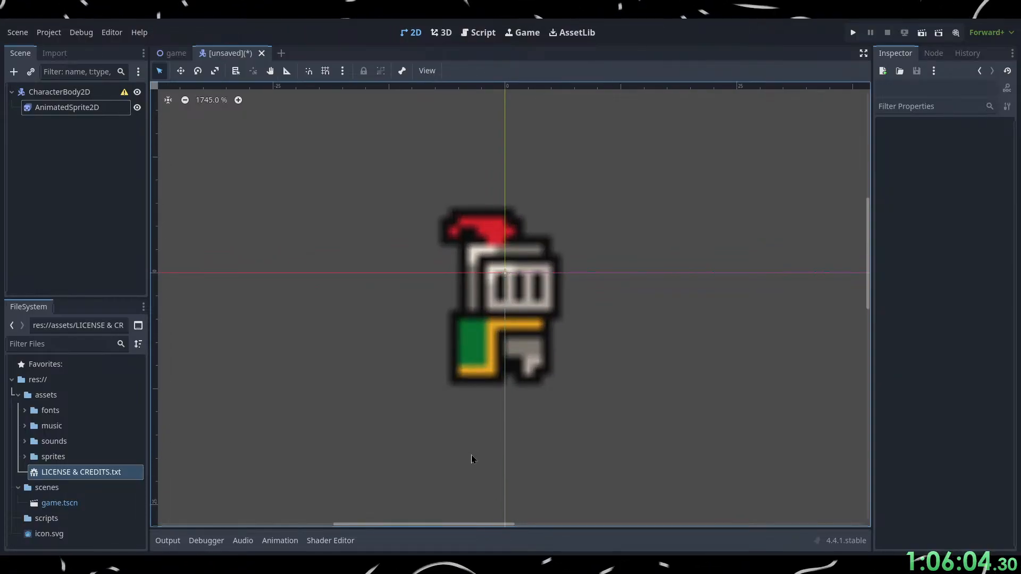
Switch to the browser and continue the tutorial from 11:09 to 11:13.
key(alt+Tab)
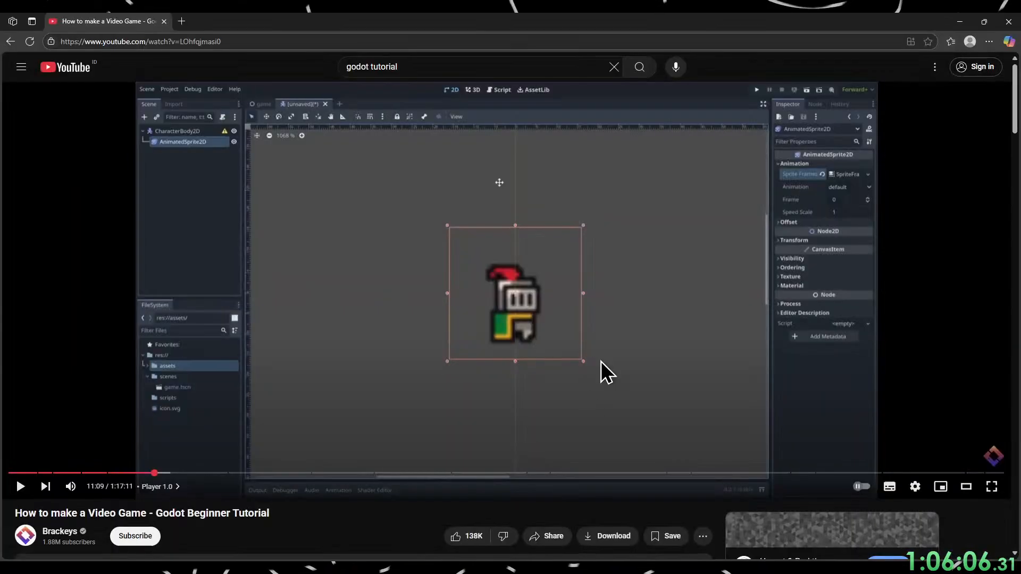
click(583, 417)
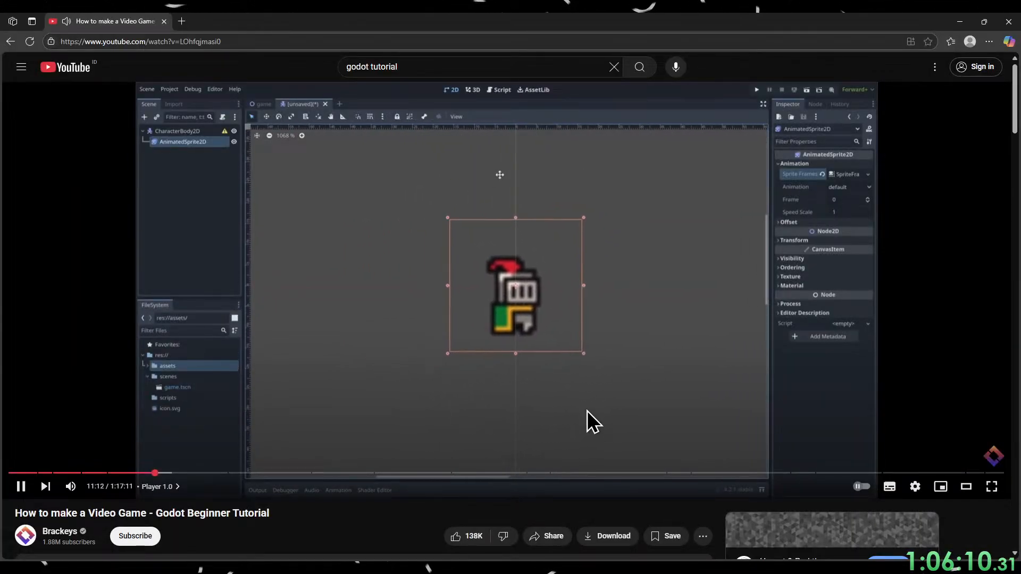
Switch to Godot, try moving the knight sprite slightly away from the origin, and undo the move.
click(960, 20)
drag(608, 272, 681, 291)
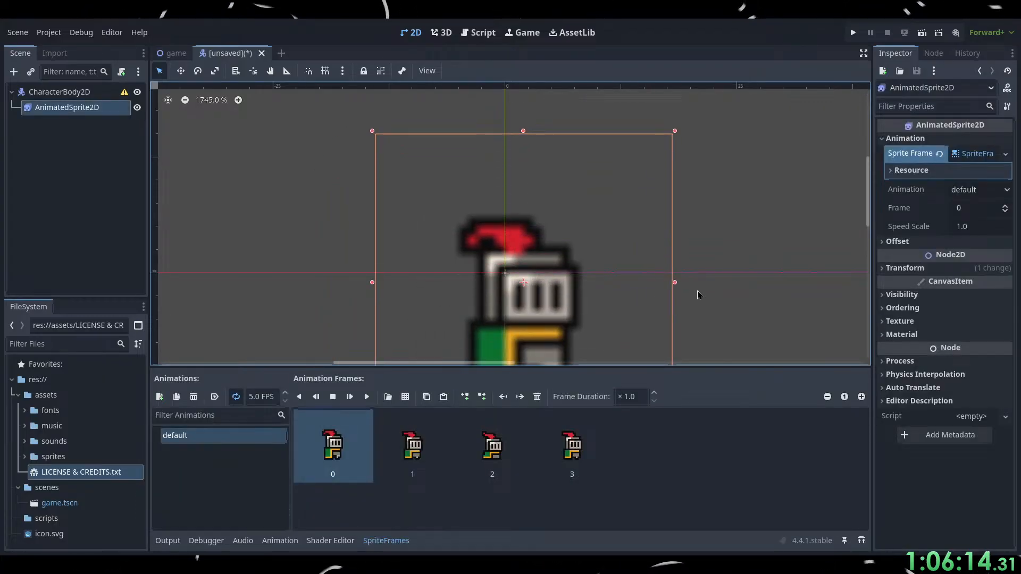
key(ctrl+z)
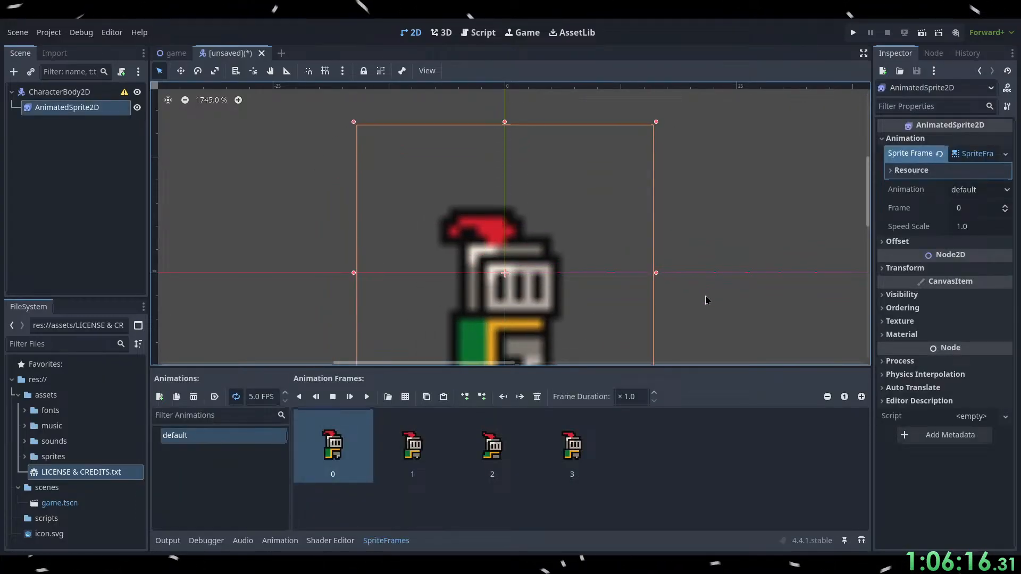
scroll(713, 160, down, 5)
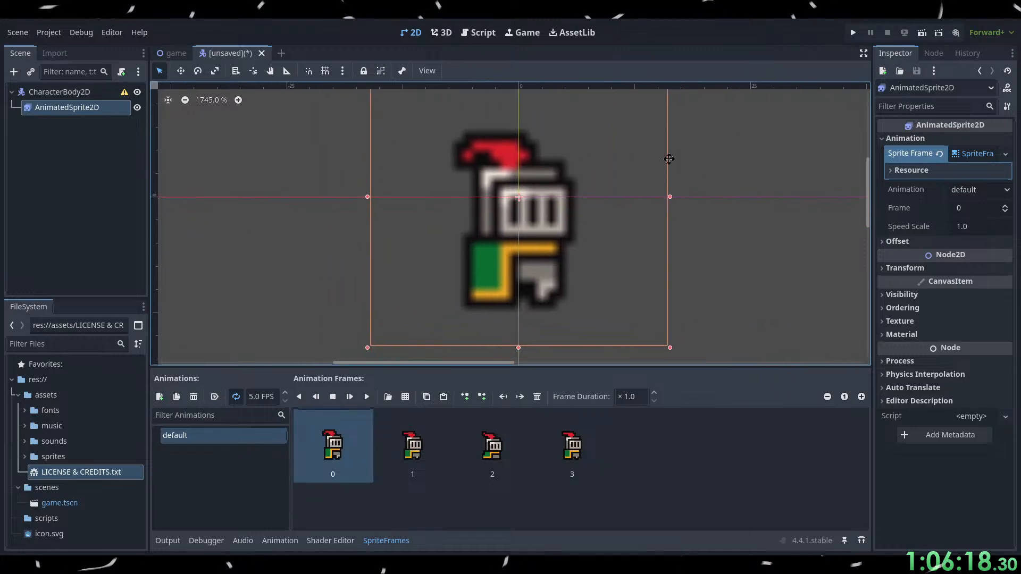
scroll(669, 159, up, 4)
Switch to the browser and watch the tutorial's handling of the knight sprite, pausing at 11:16.
key(alt+Tab)
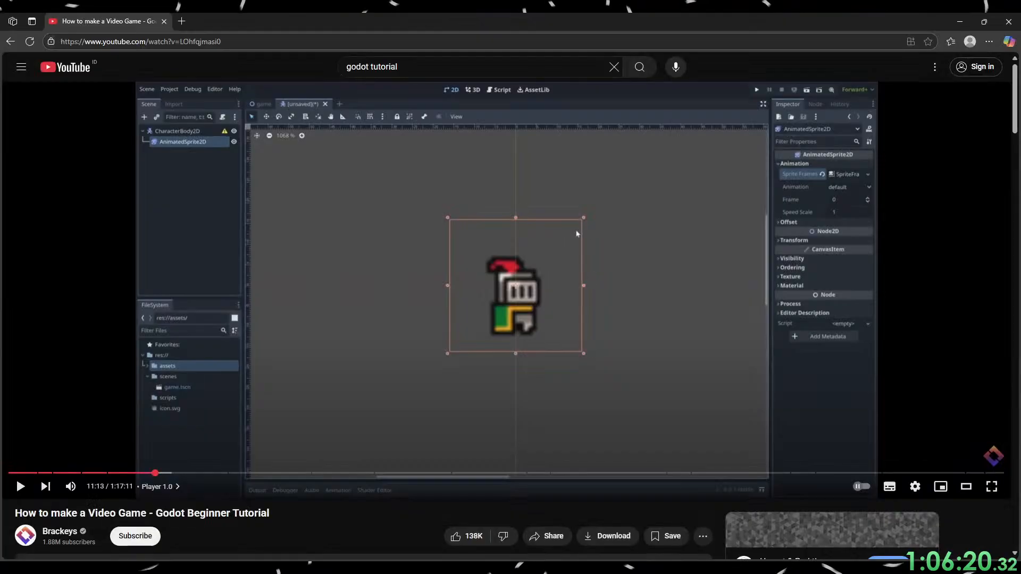
click(730, 361)
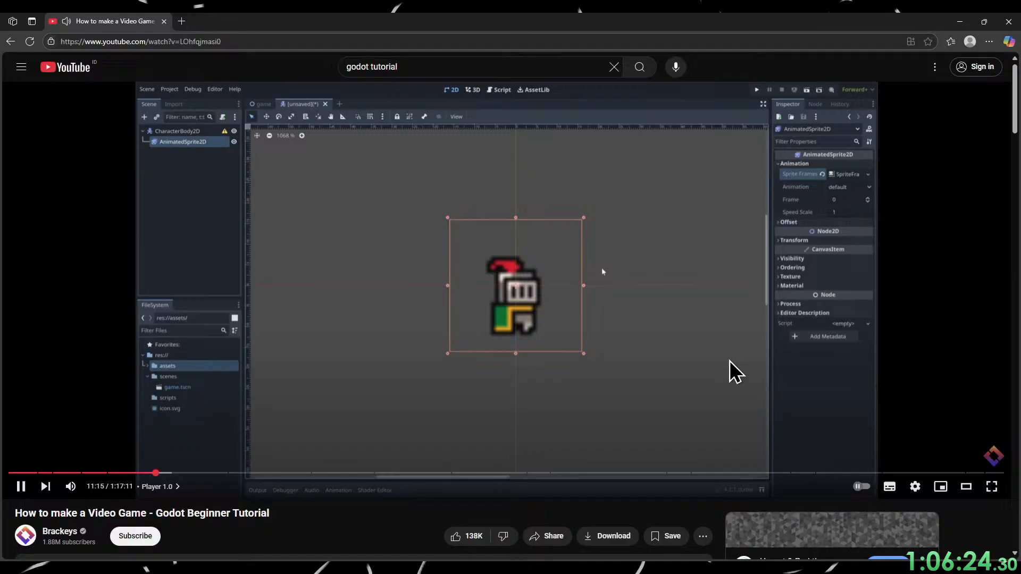
click(732, 371)
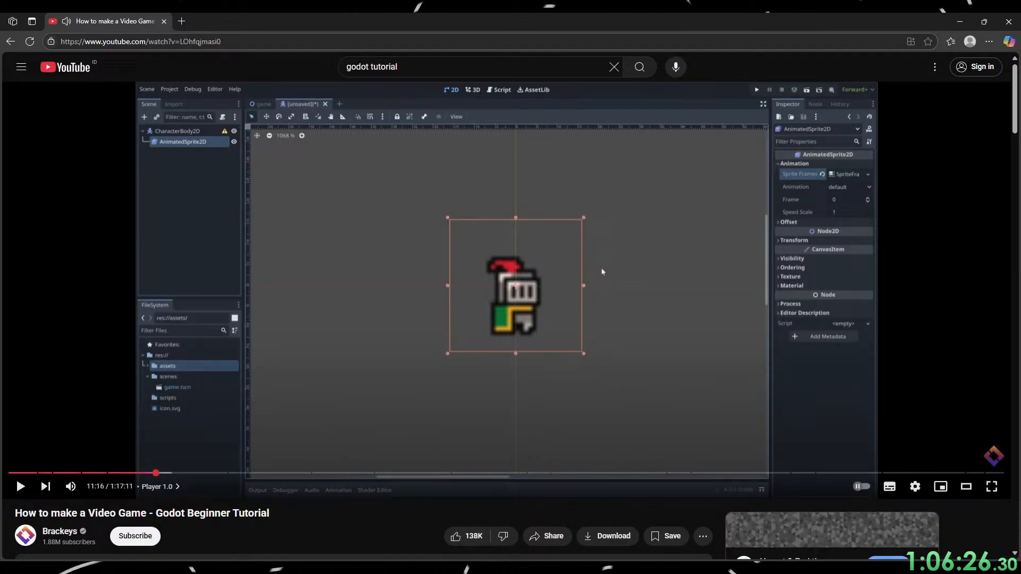
key(alt+Tab)
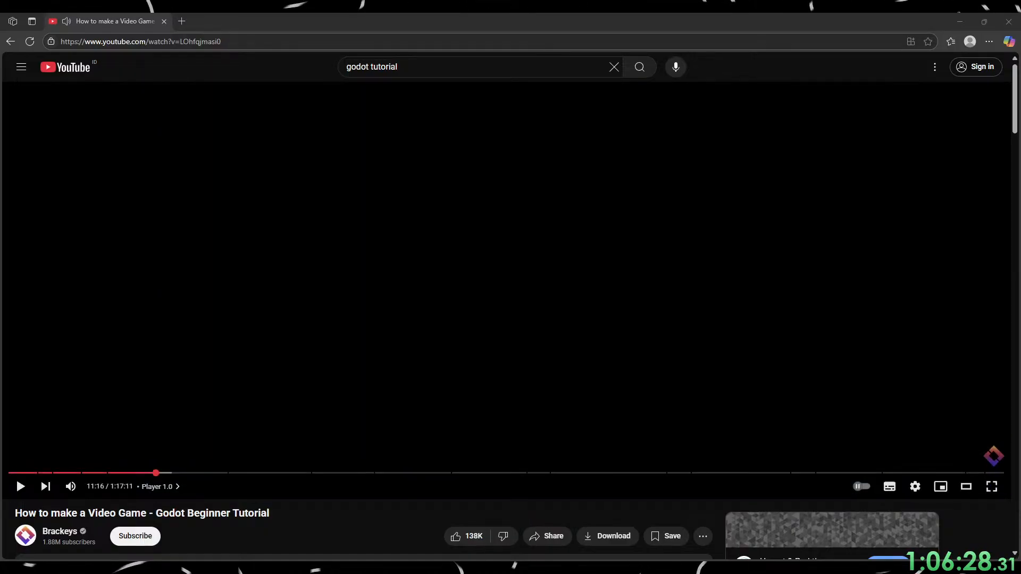
key(alt+Tab)
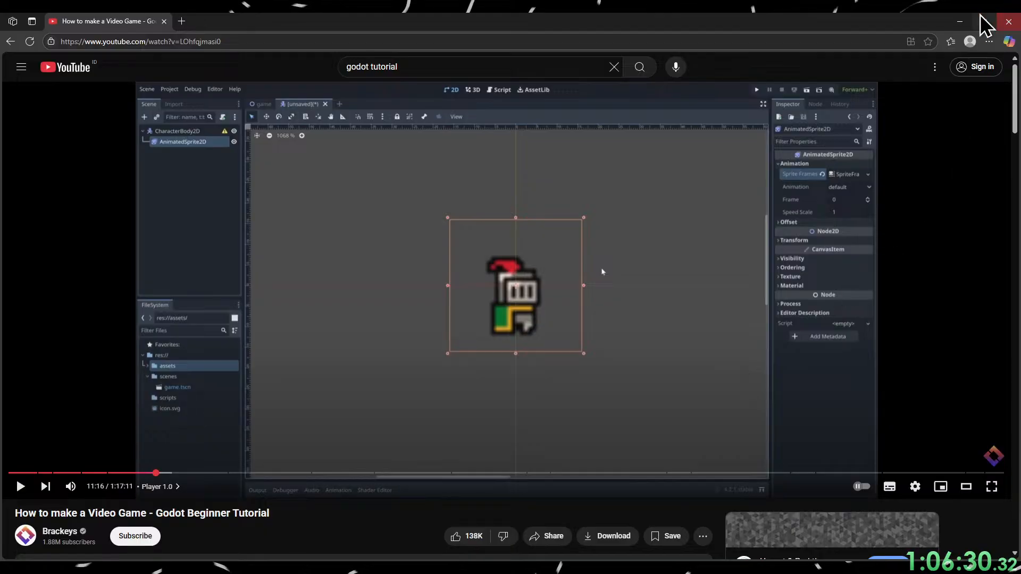
Switch to Godot and practise moving the knight sprite up and right of the origin, undoing the first move before repeating it.
click(960, 22)
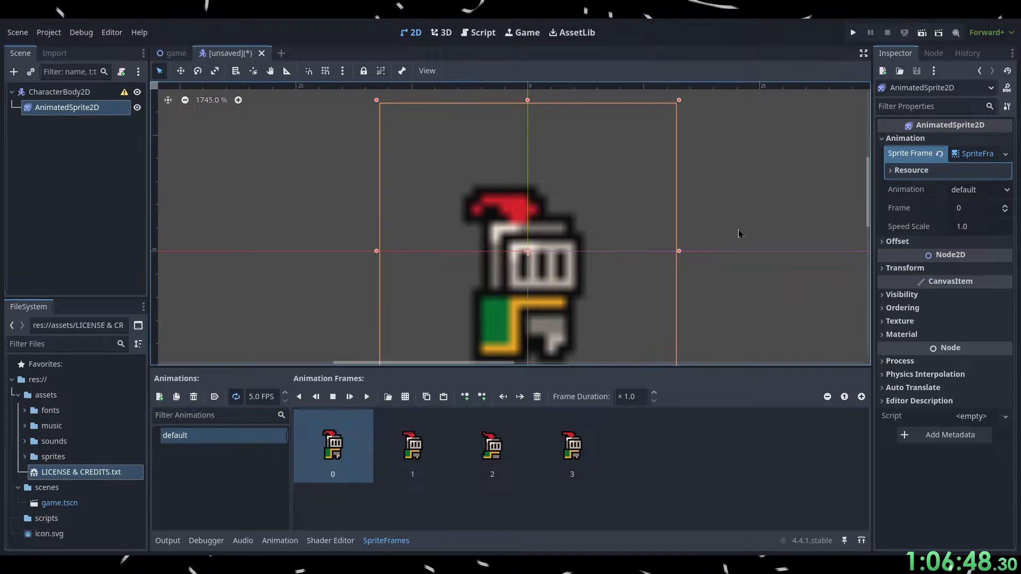
drag(555, 241, 629, 192)
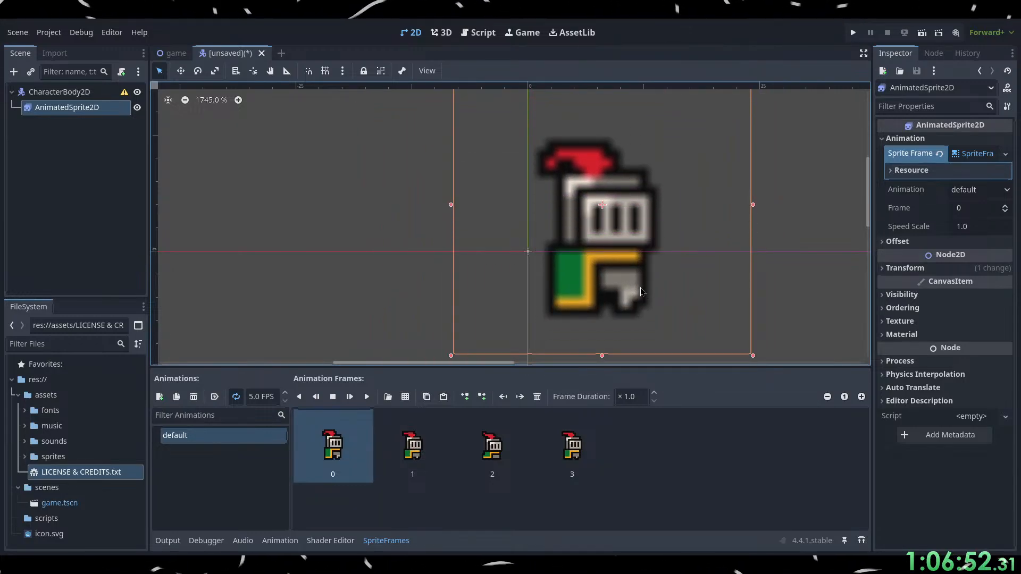
key(ctrl+z)
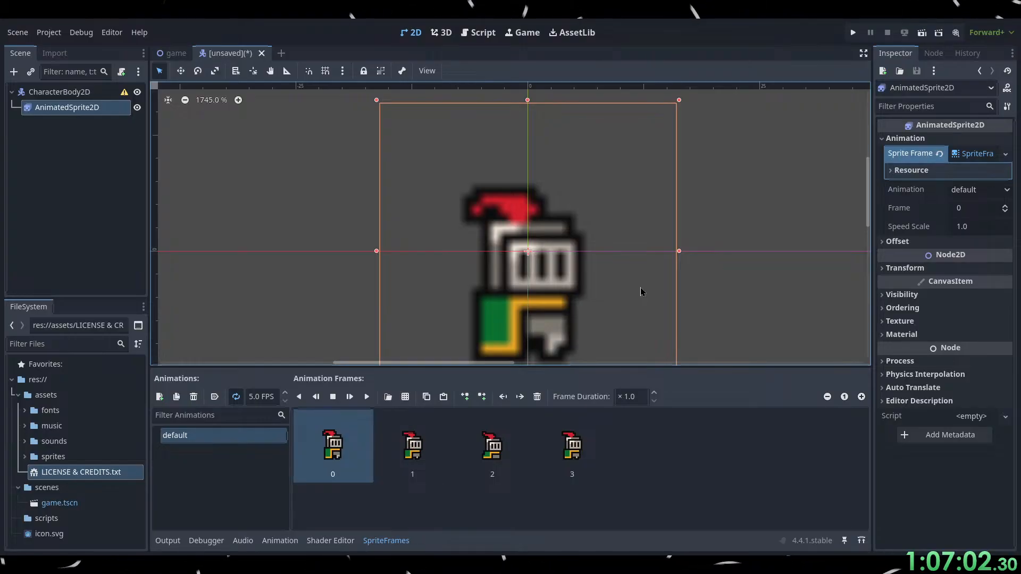
drag(539, 221, 586, 193)
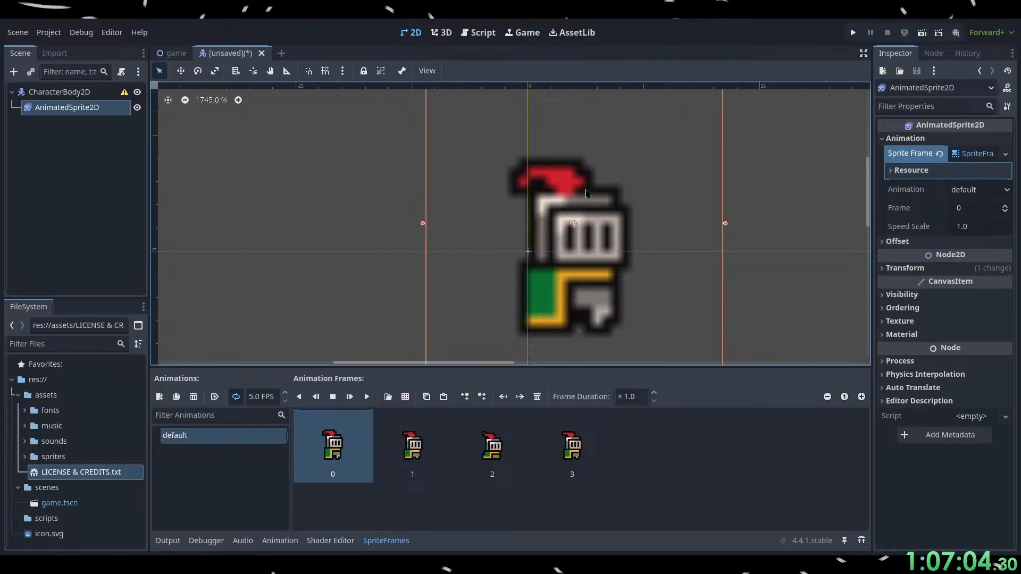
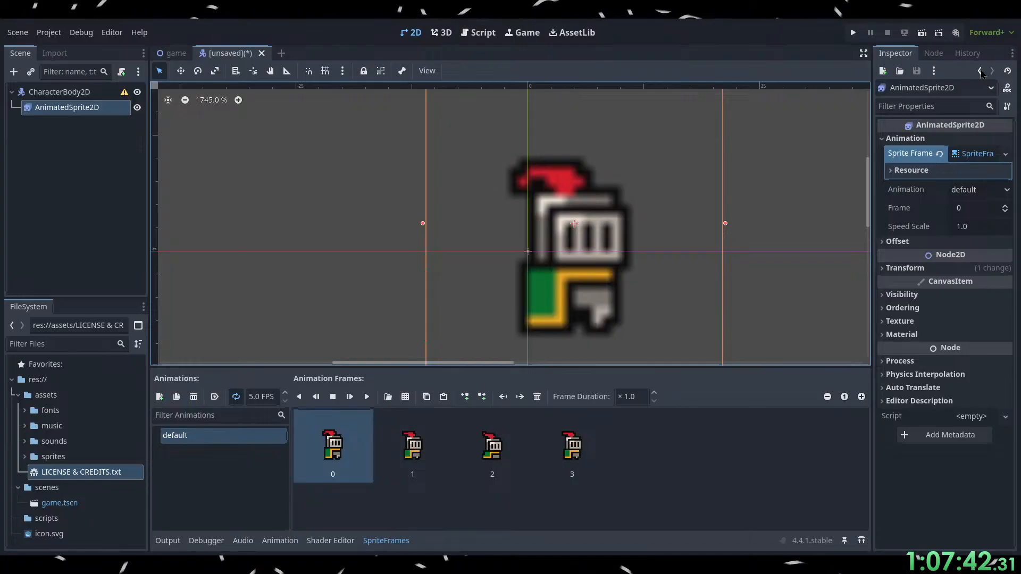
click(980, 71)
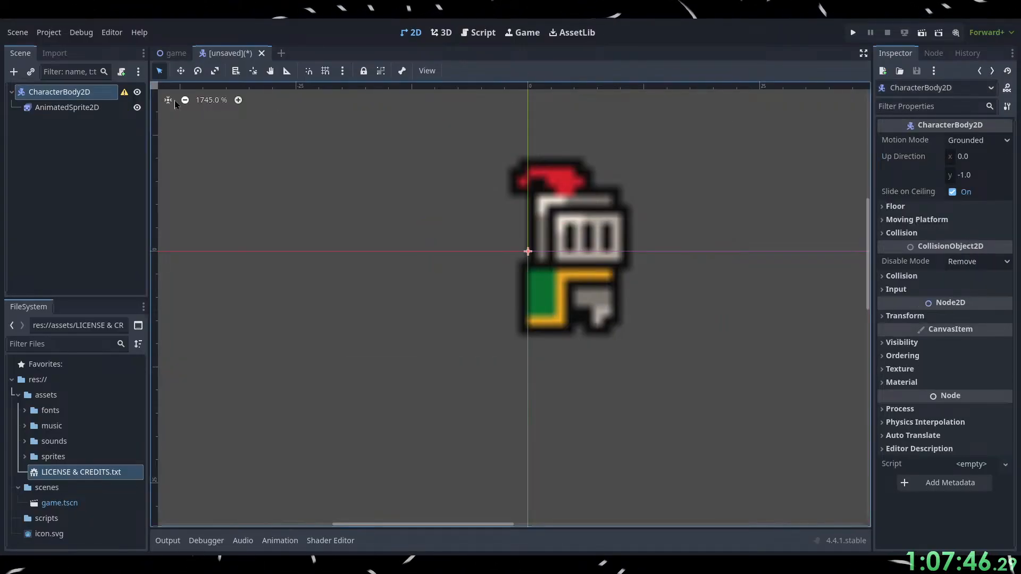
click(79, 107)
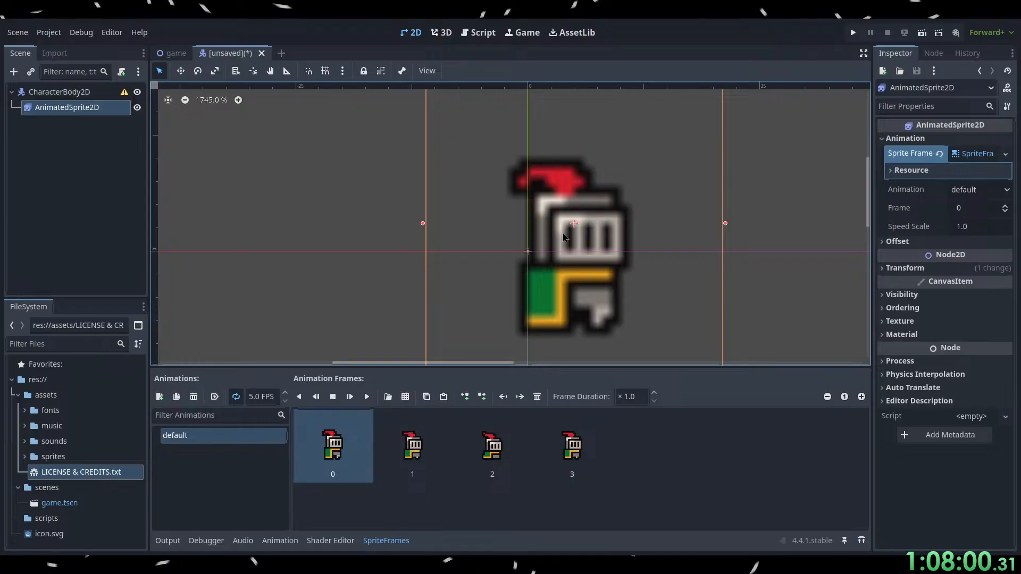
click(980, 71)
click(993, 71)
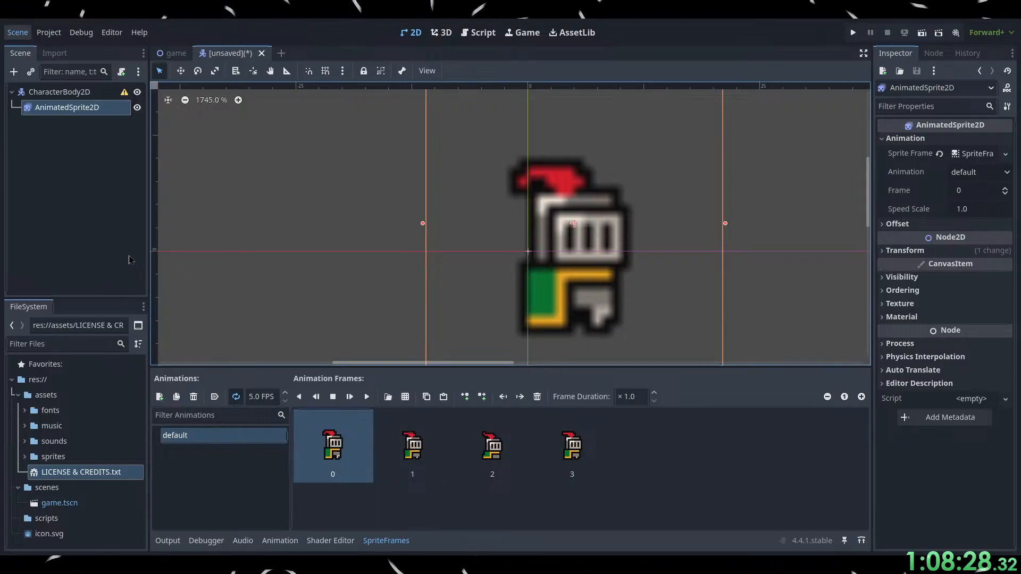
Undo the knight sprite's last move, clear the selection and select the AnimatedSprite2D node again.
key(ctrl+z)
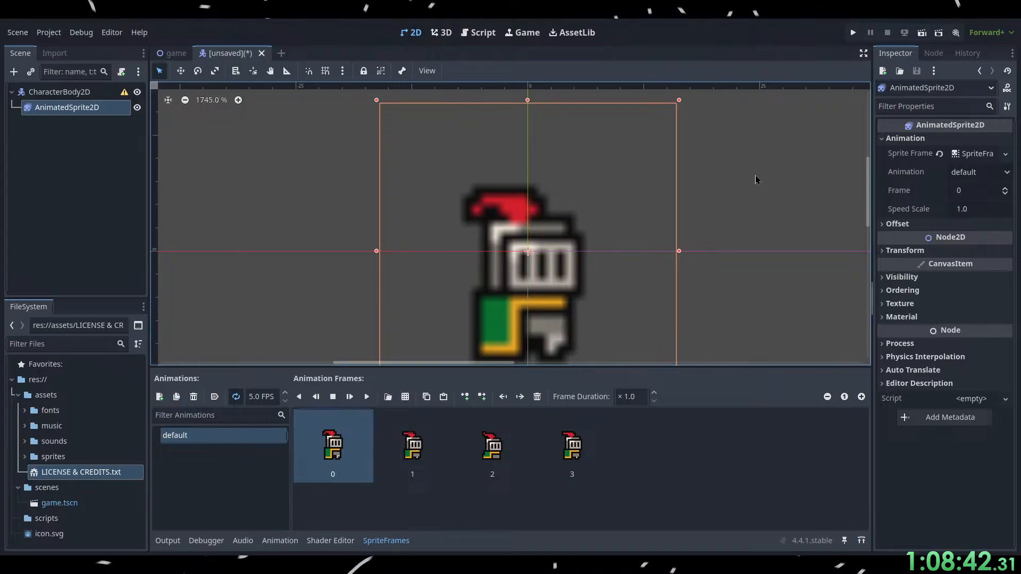
click(727, 201)
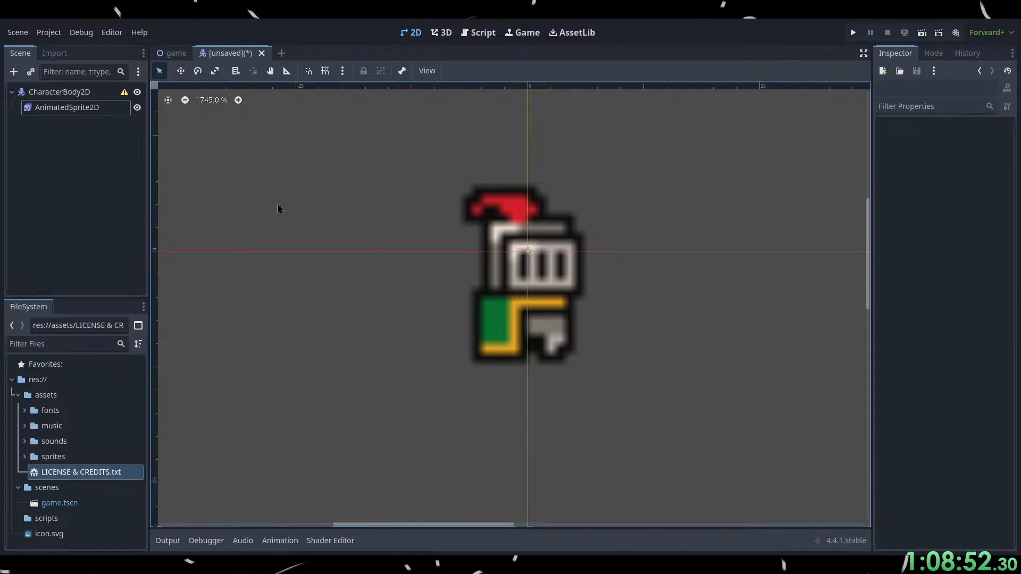
click(60, 109)
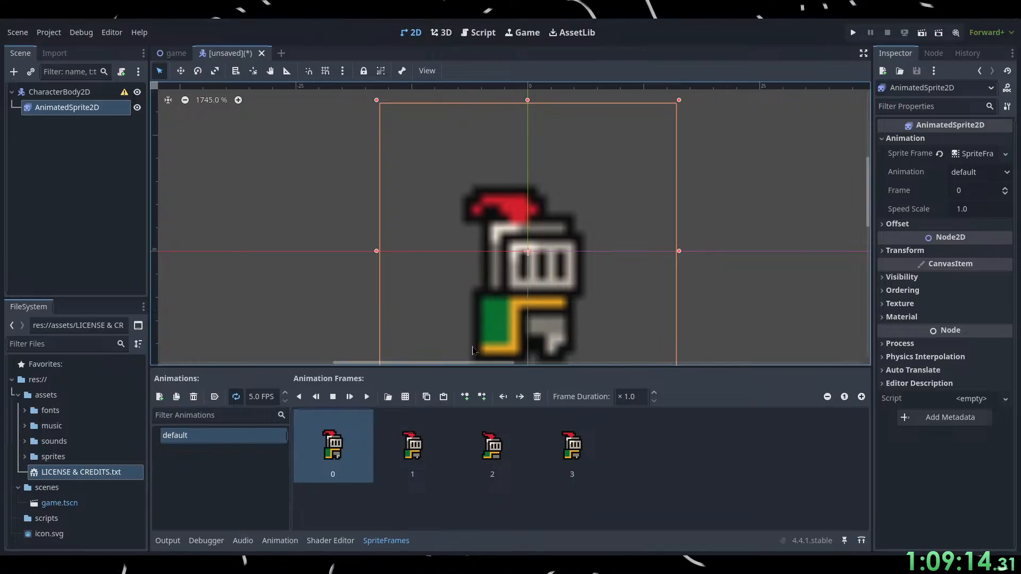
Switch to the browser, watch the tutorial's texture filter settings with pauses at 11:34 and 11:40, and return to Godot.
key(alt+Tab)
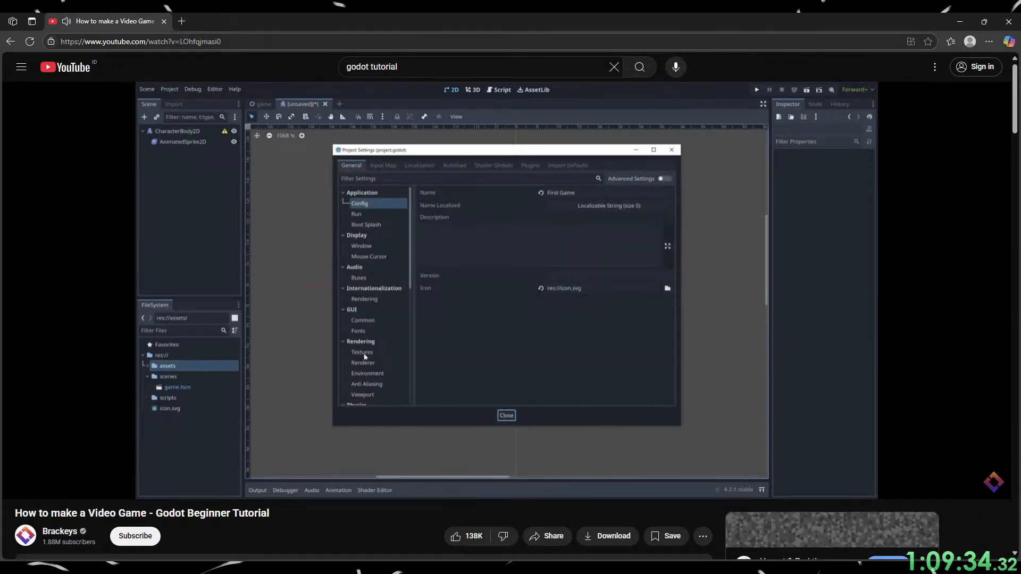
click(490, 424)
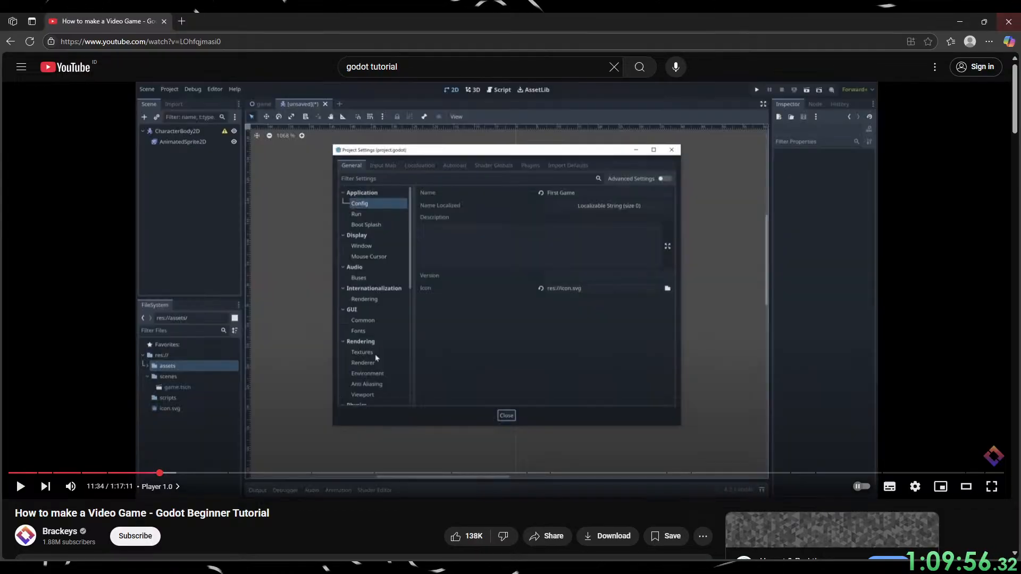
click(961, 21)
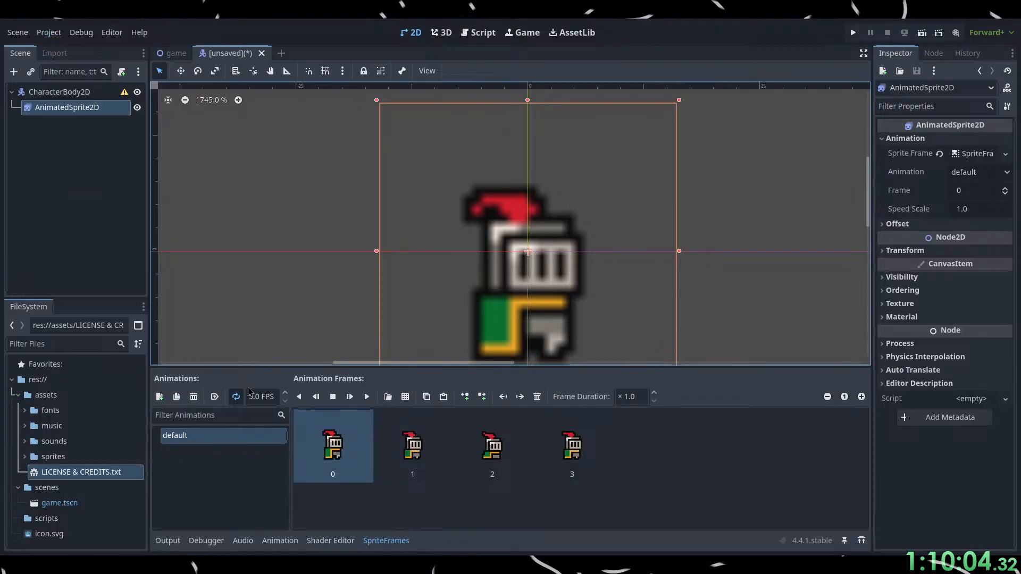
key(alt+Tab)
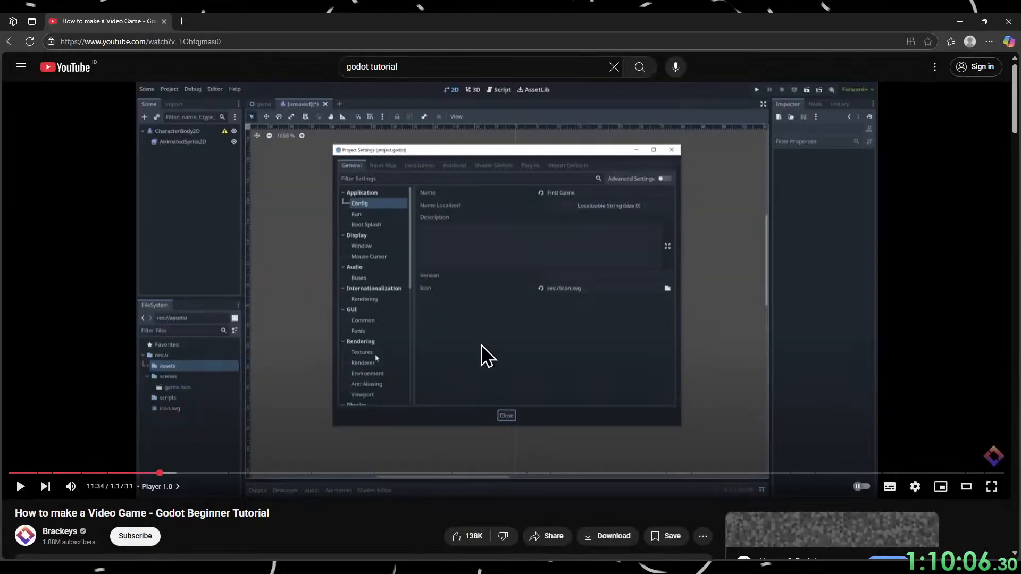
click(482, 345)
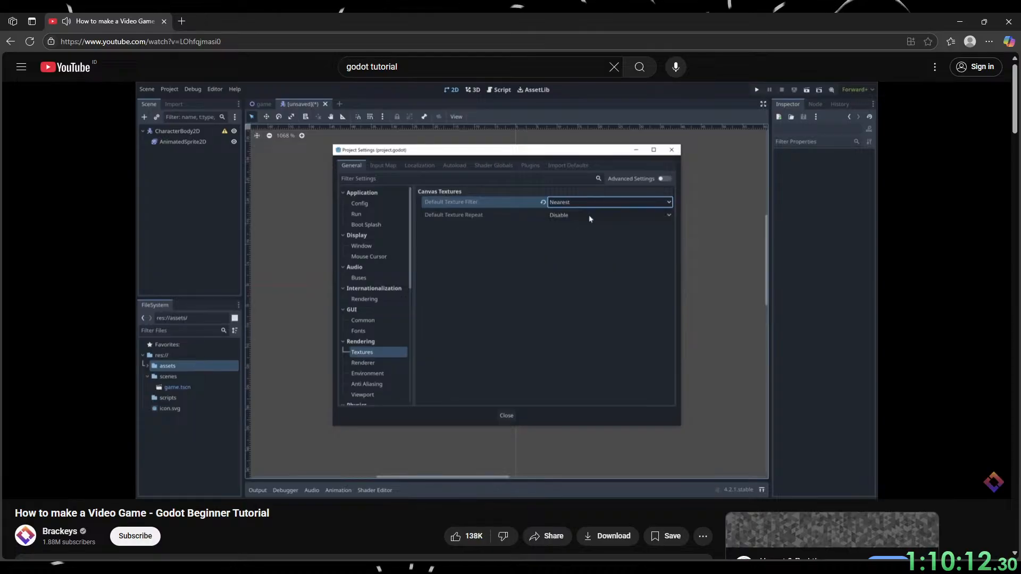
click(489, 481)
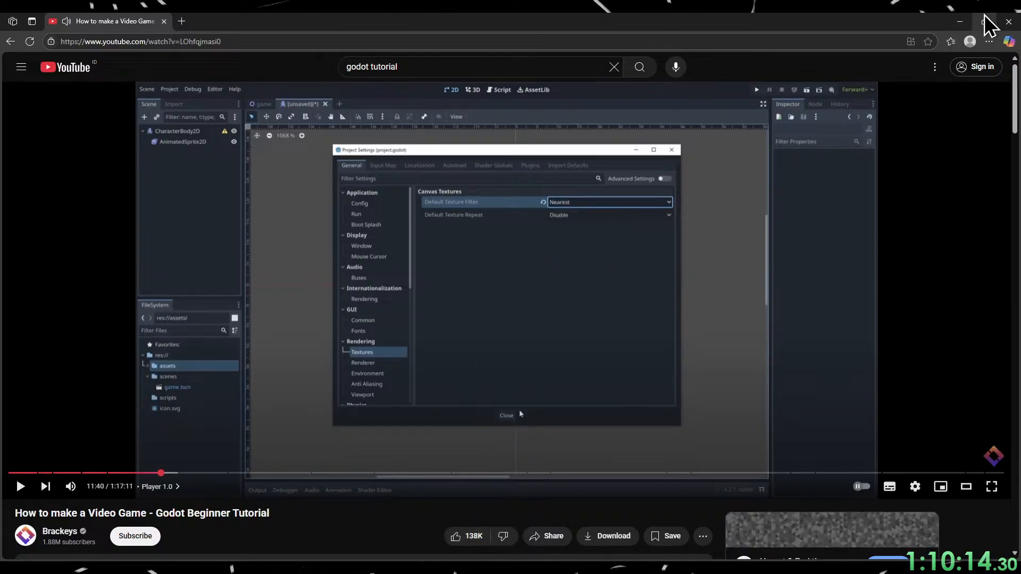
key(alt+Tab)
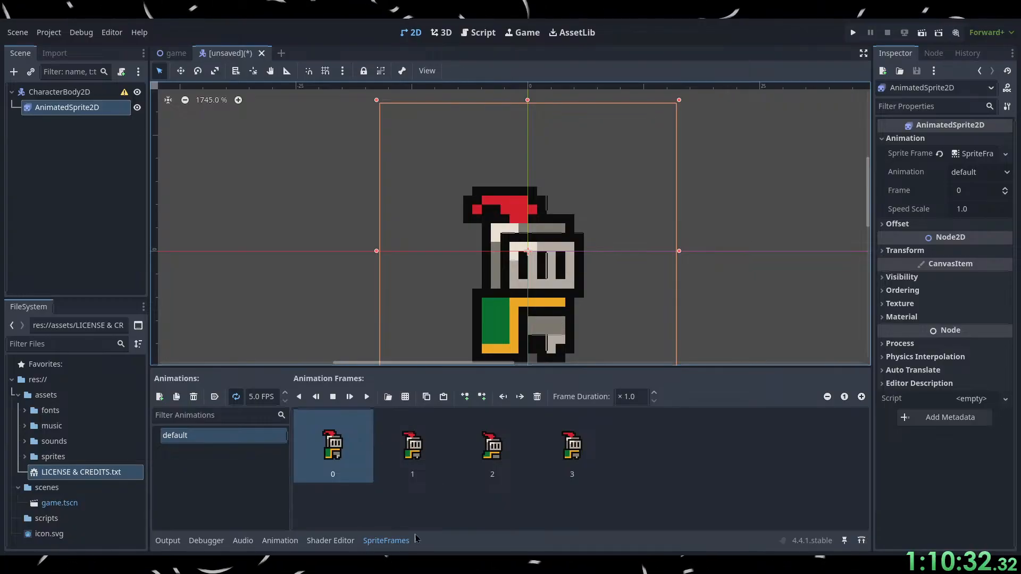
Continue the tutorial in the browser to 11:45, then switch to Godot and zoom out on the knight sprite.
click(425, 564)
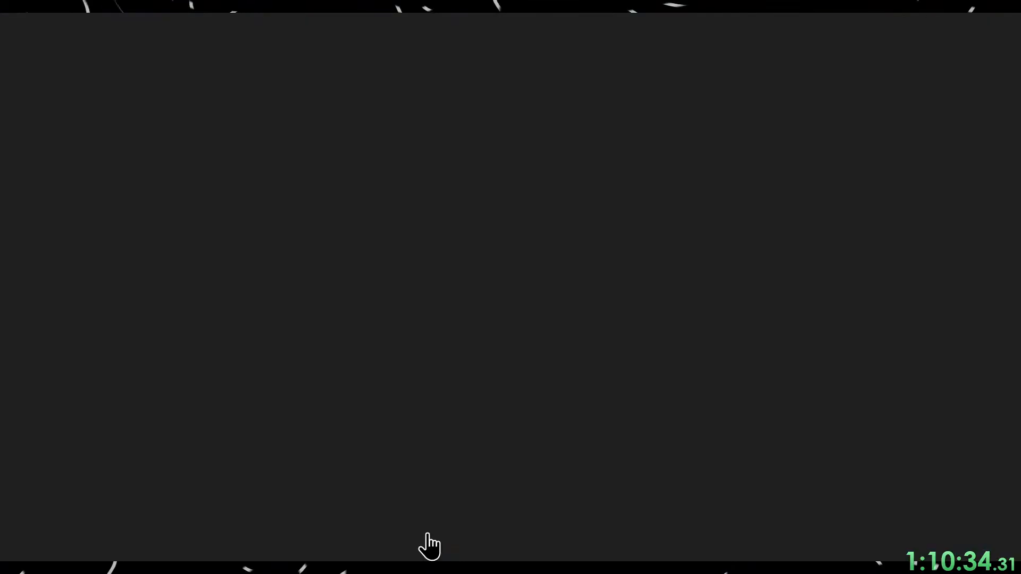
click(461, 437)
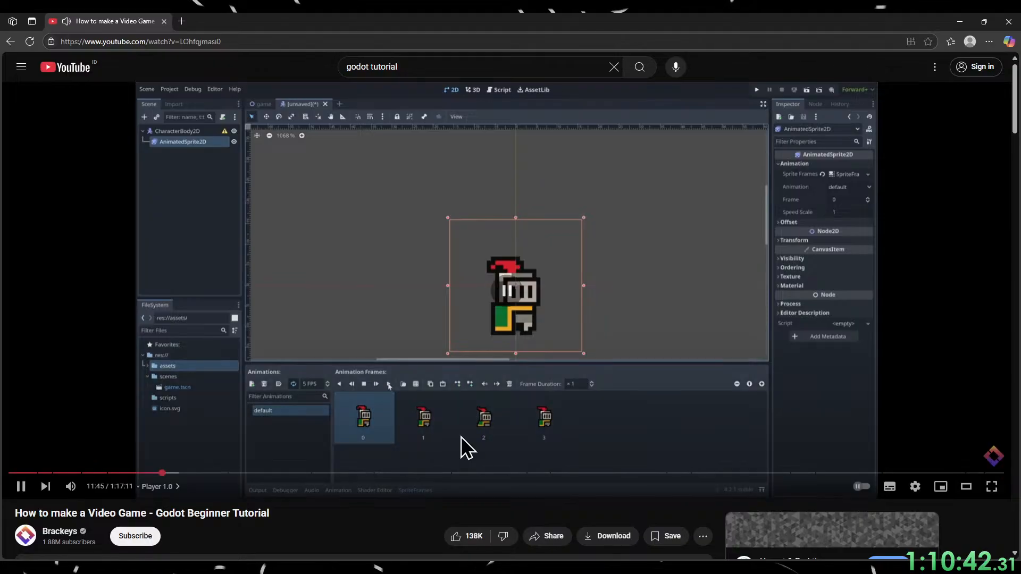
click(462, 436)
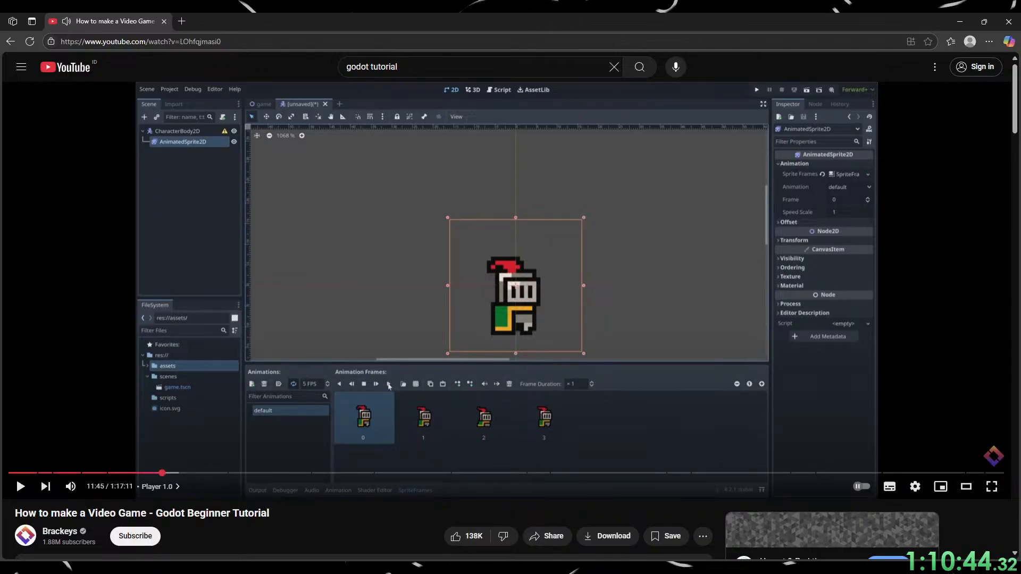
click(956, 22)
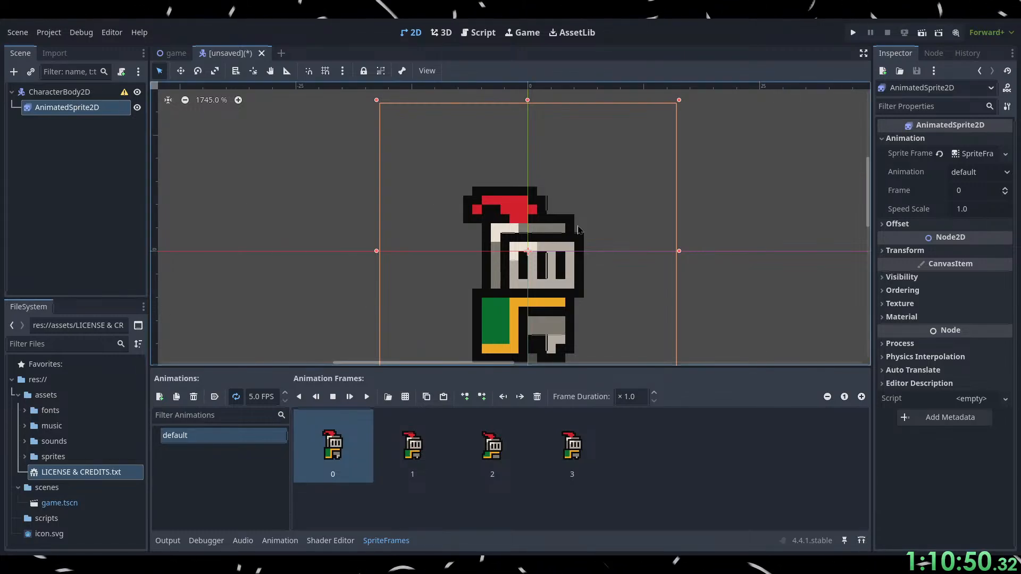
scroll(533, 264, down, 2)
scroll(534, 265, down, 2)
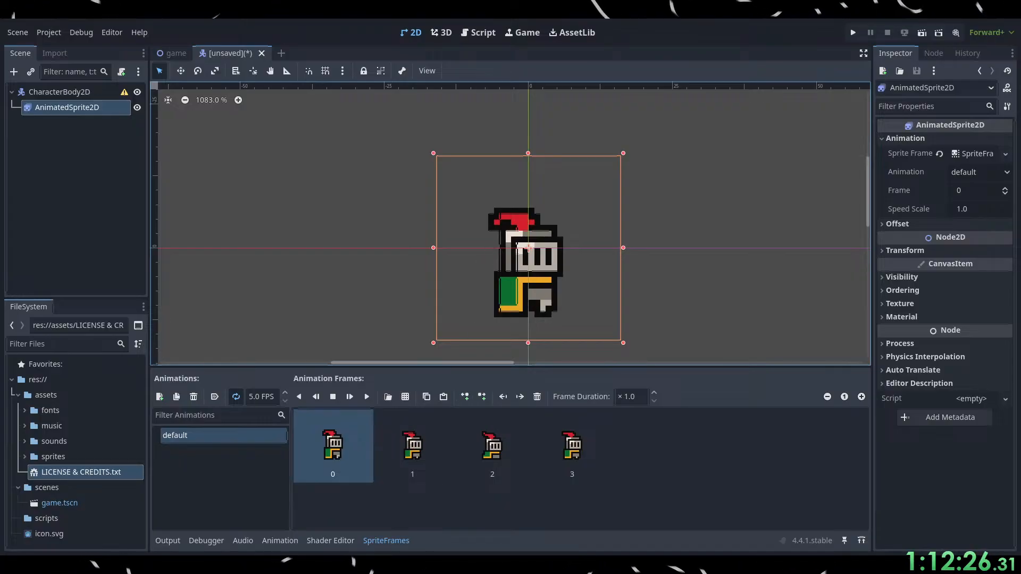
Switch to the browser and watch the tutorial's animation playback, skipping back 5 seconds once and pausing at 11:48.
key(alt+Tab)
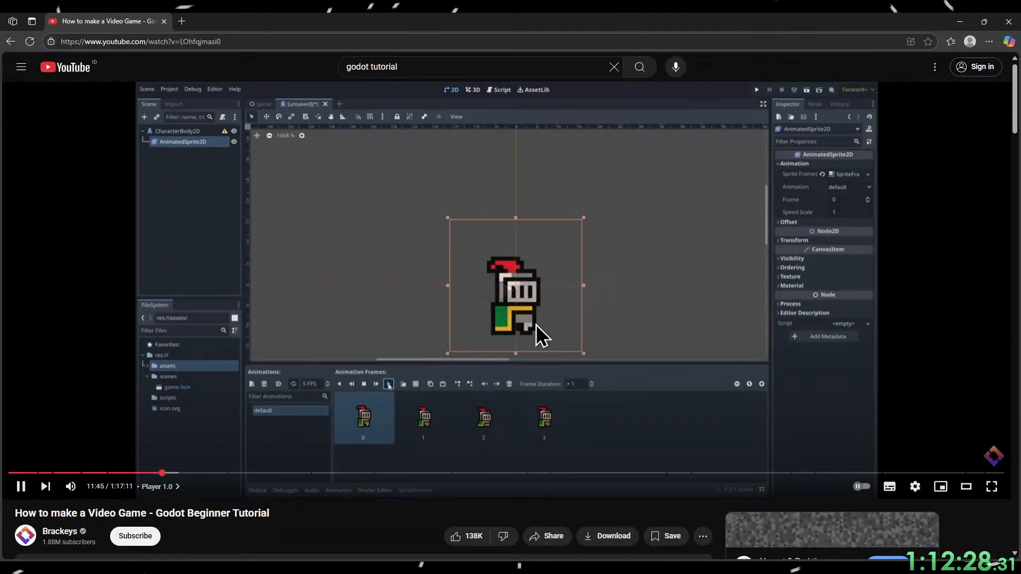
click(523, 337)
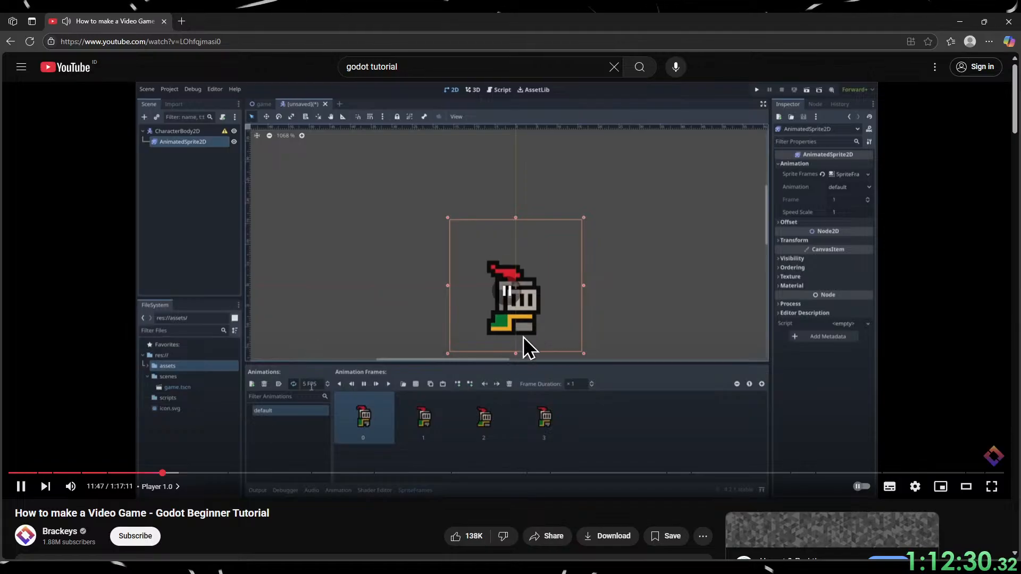
key(Left)
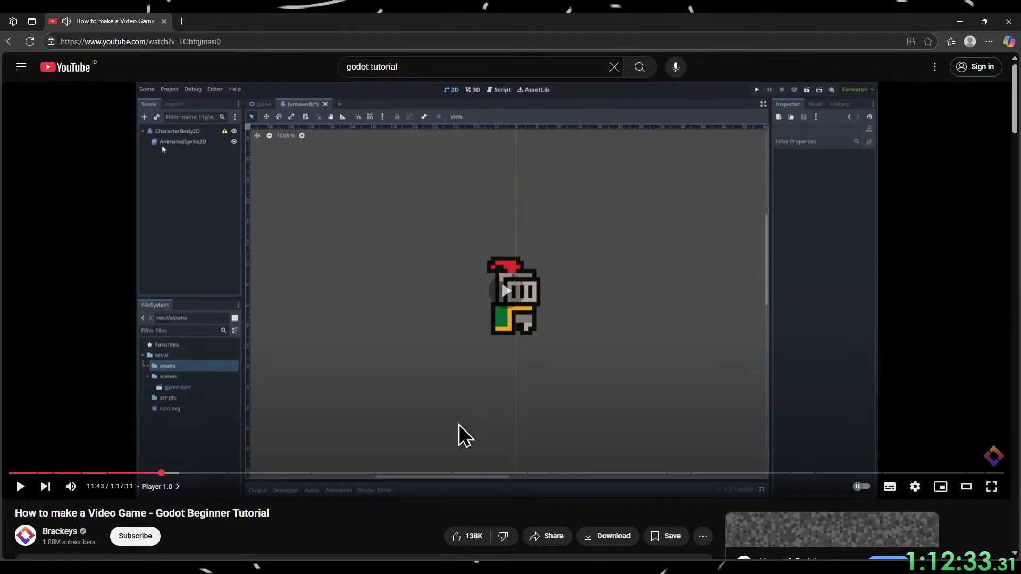
click(459, 424)
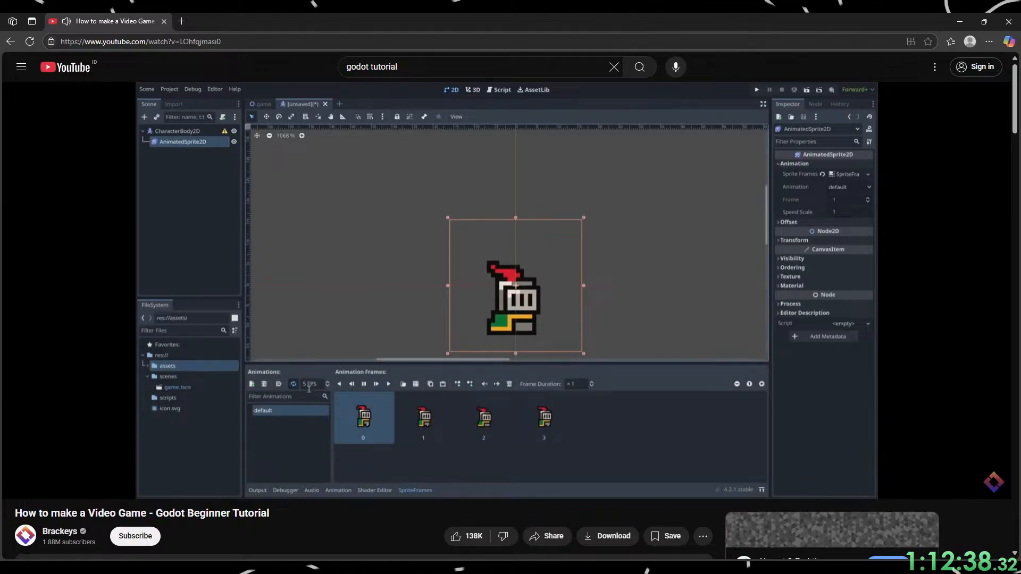
click(458, 432)
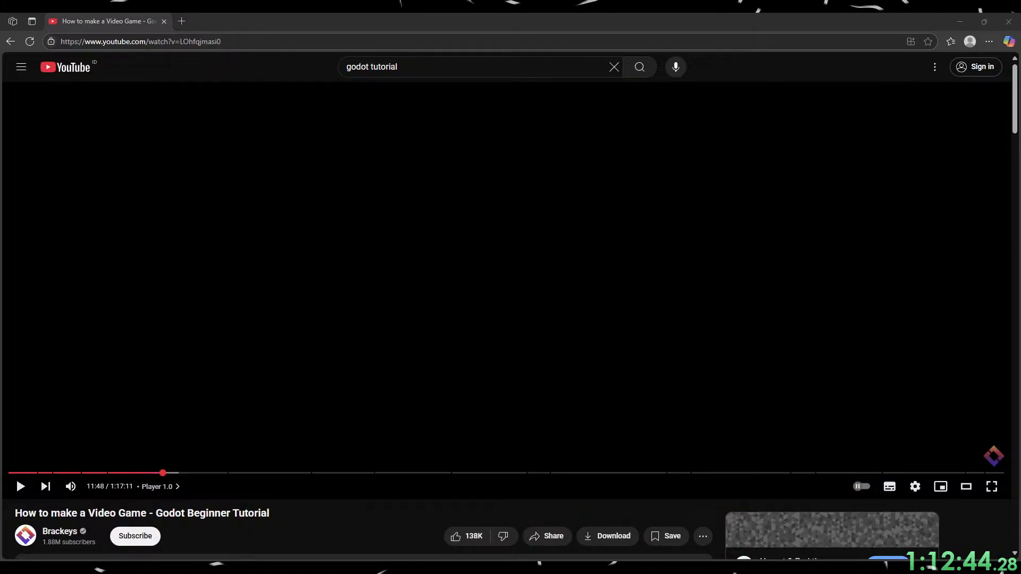
Switch to Godot, play the knight's default animation and pause it.
key(alt+Tab)
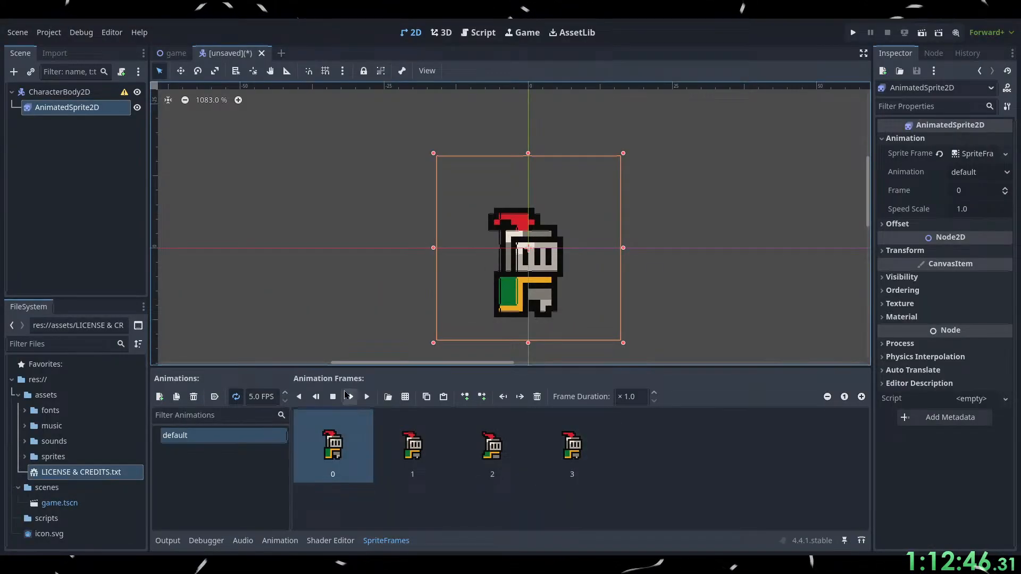
click(367, 397)
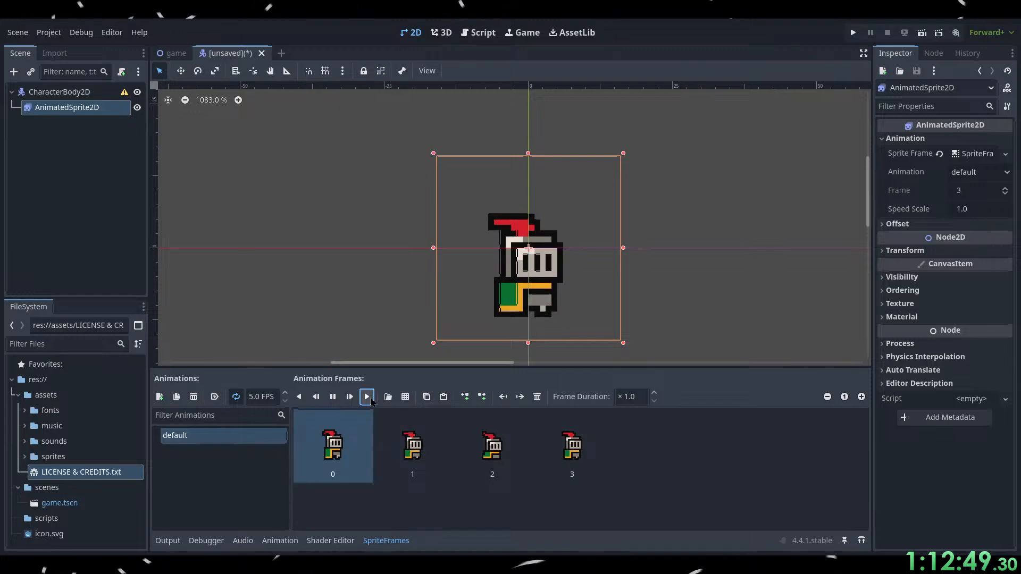
click(332, 397)
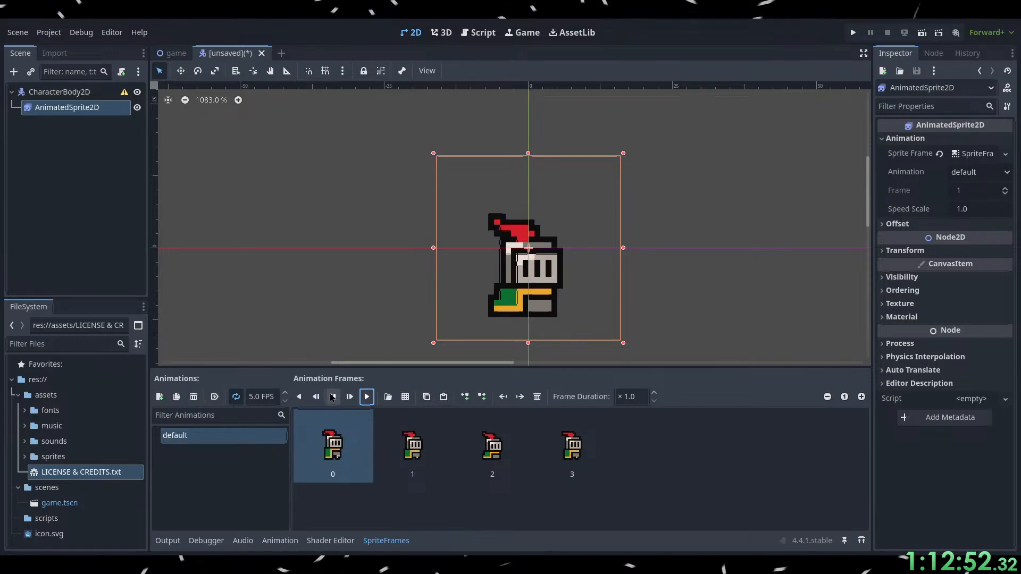
click(332, 397)
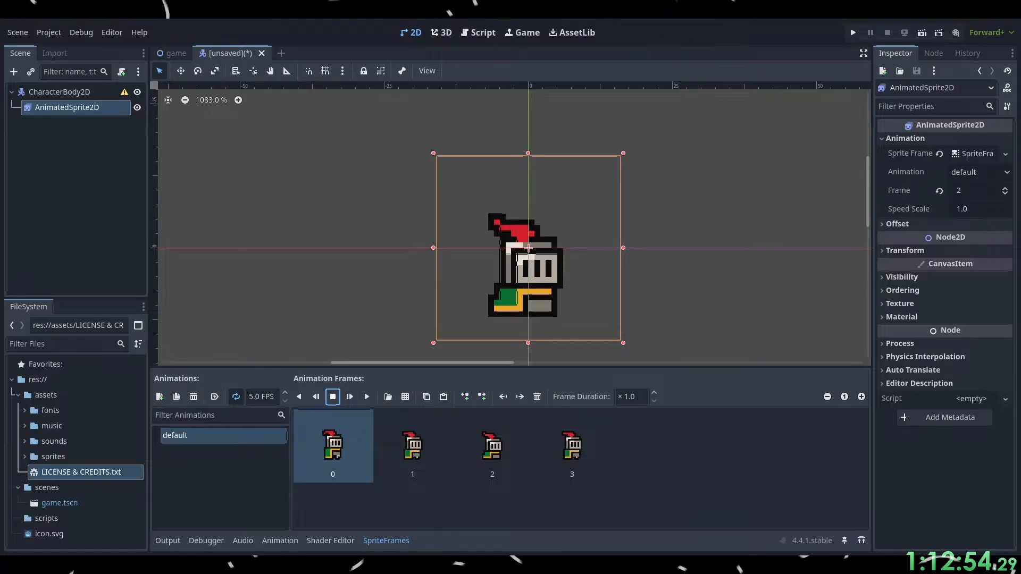
Switch to the browser and watch the tutorial's animation speed change, pausing at 11:52.
key(alt+Tab)
click(480, 336)
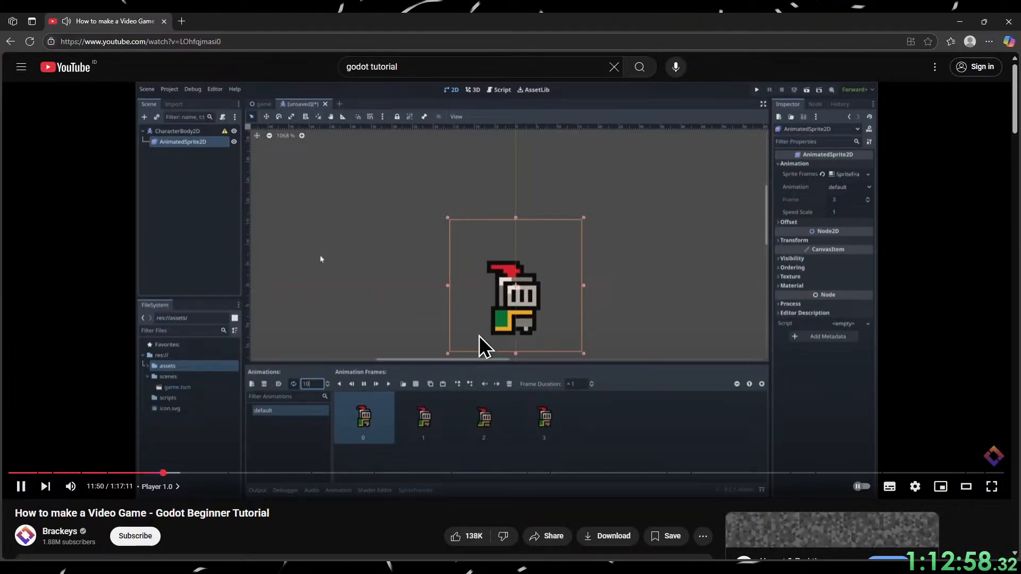
click(480, 337)
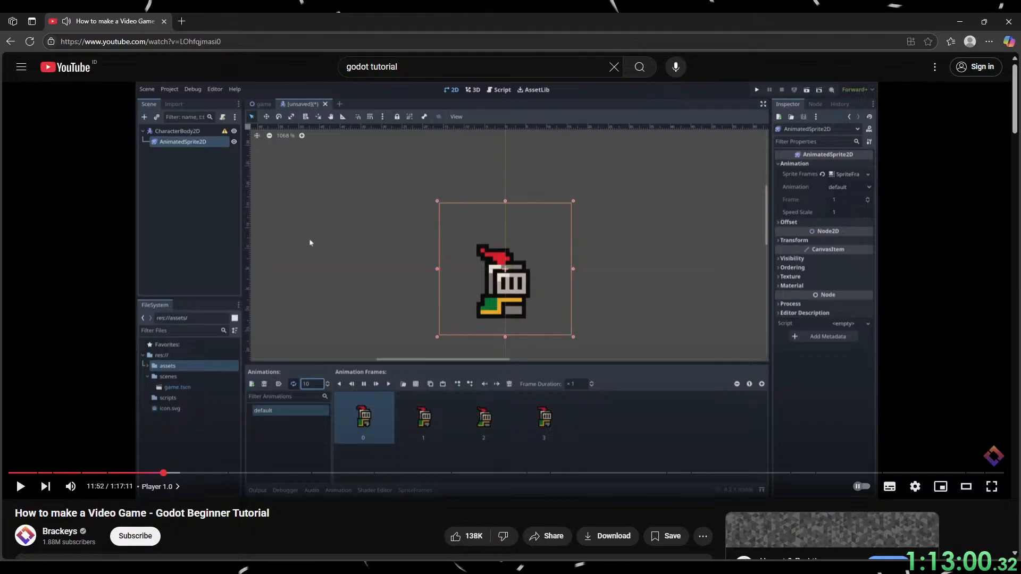
Switch to Godot, set the default animation's speed to 10 FPS, and preview its playback before pausing it.
click(960, 22)
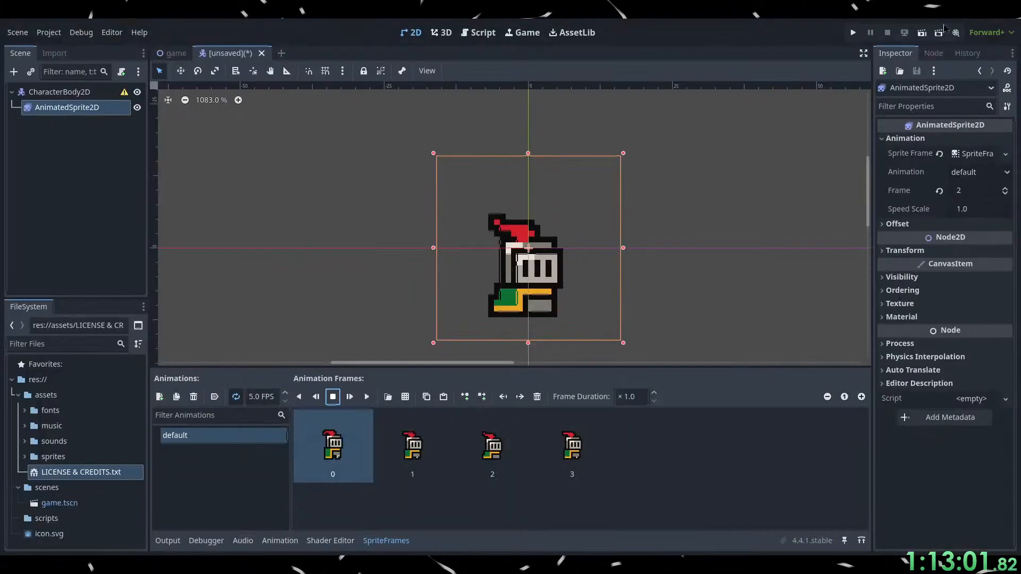
click(264, 403)
text(1)
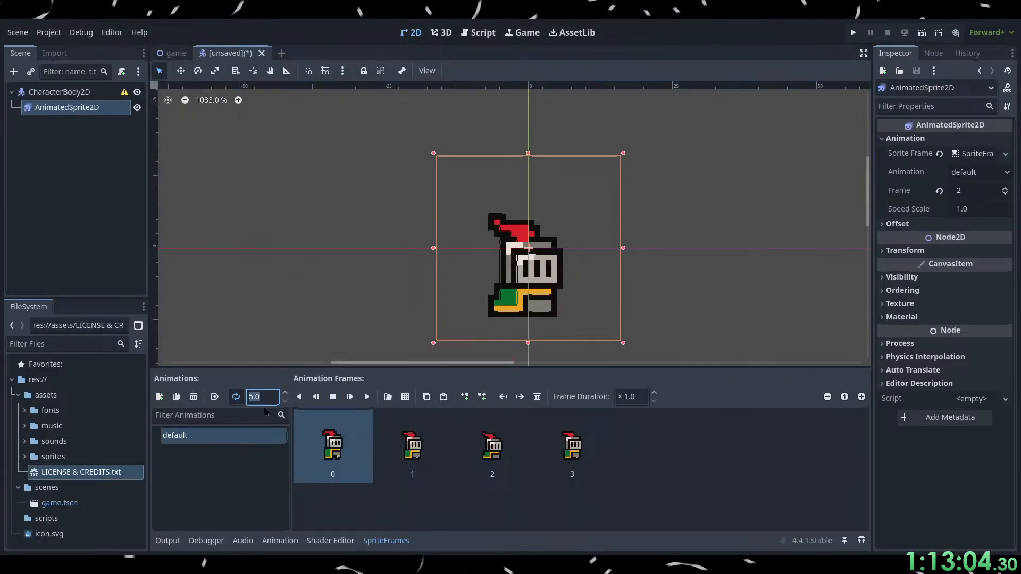
text(0)
click(561, 490)
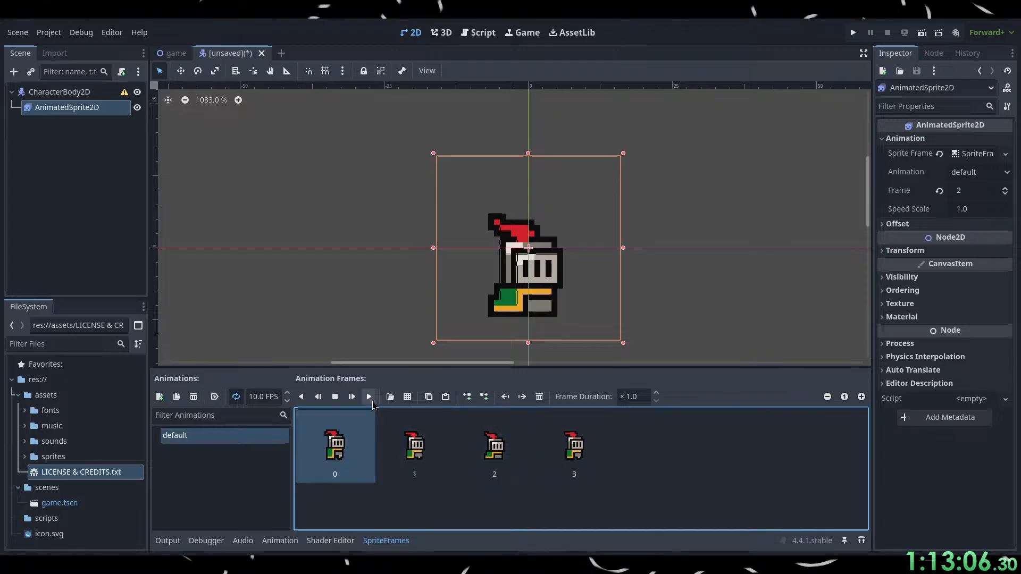
click(369, 397)
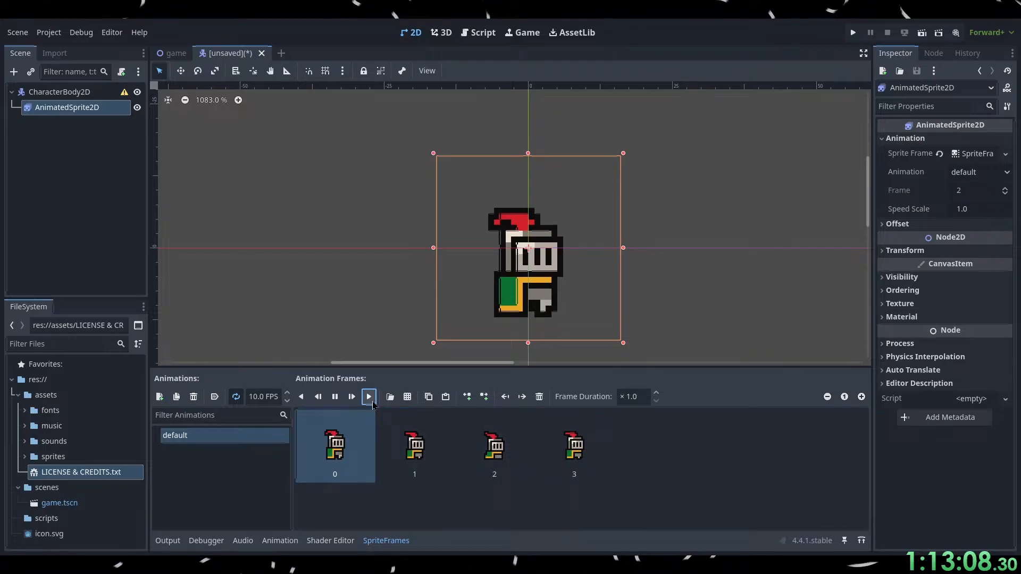
click(335, 397)
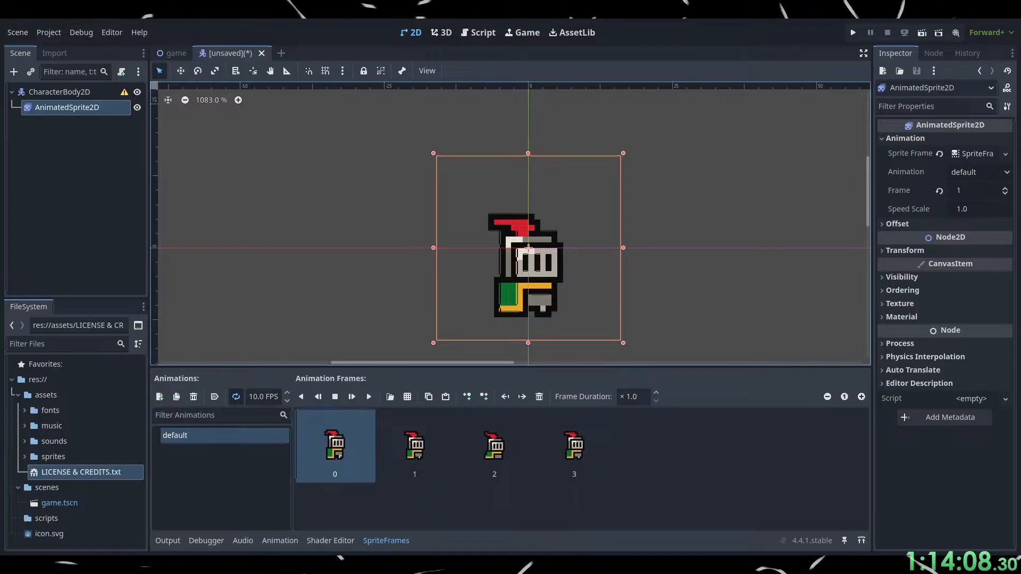
Switch to the browser and watch the tutorial's part on renaming the animation and repositioning the sprite, pausing at 12:06.
click(425, 561)
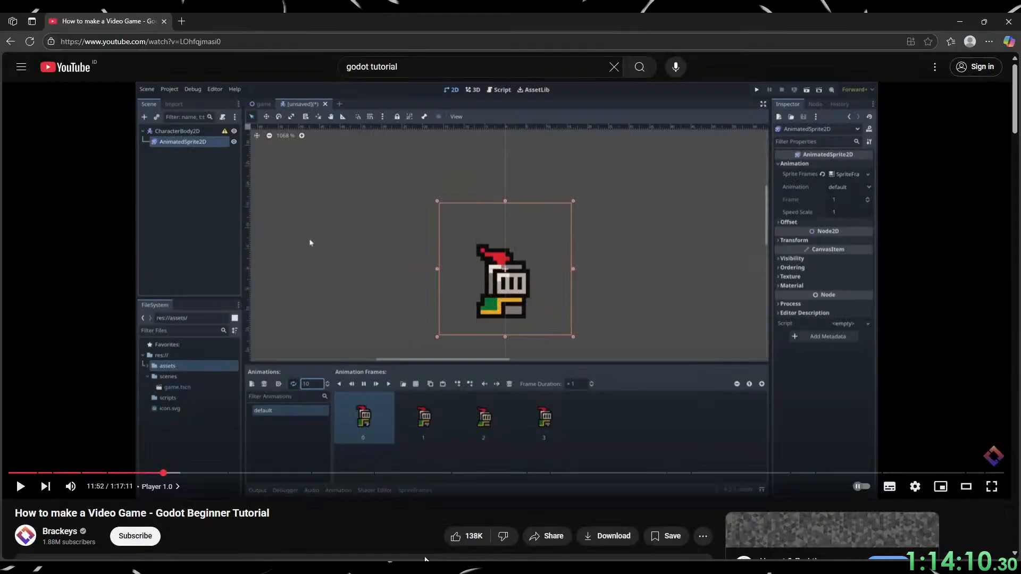
click(438, 261)
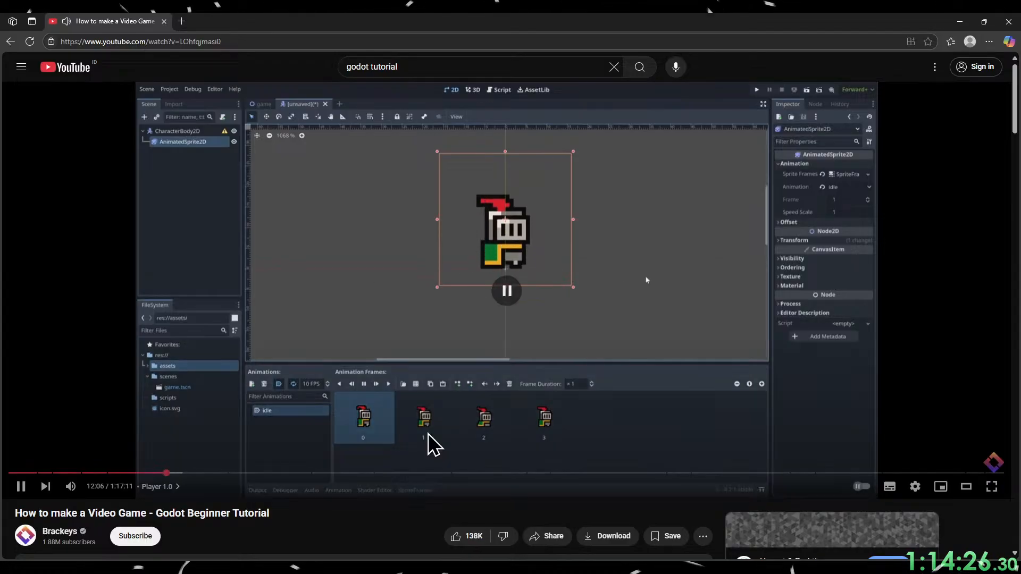
click(434, 446)
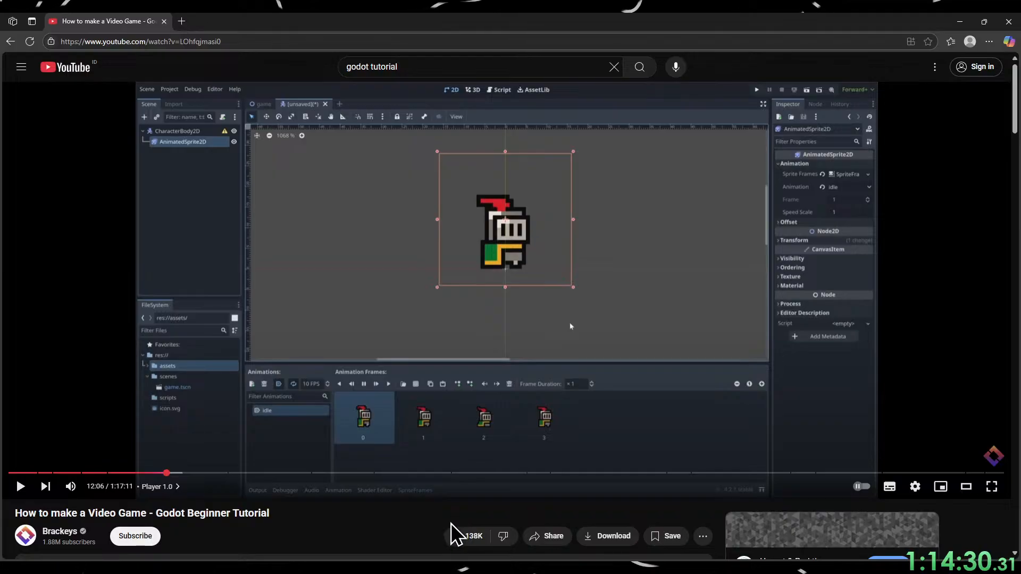
Switch to Godot and rename the knight's default animation to idle.
click(960, 22)
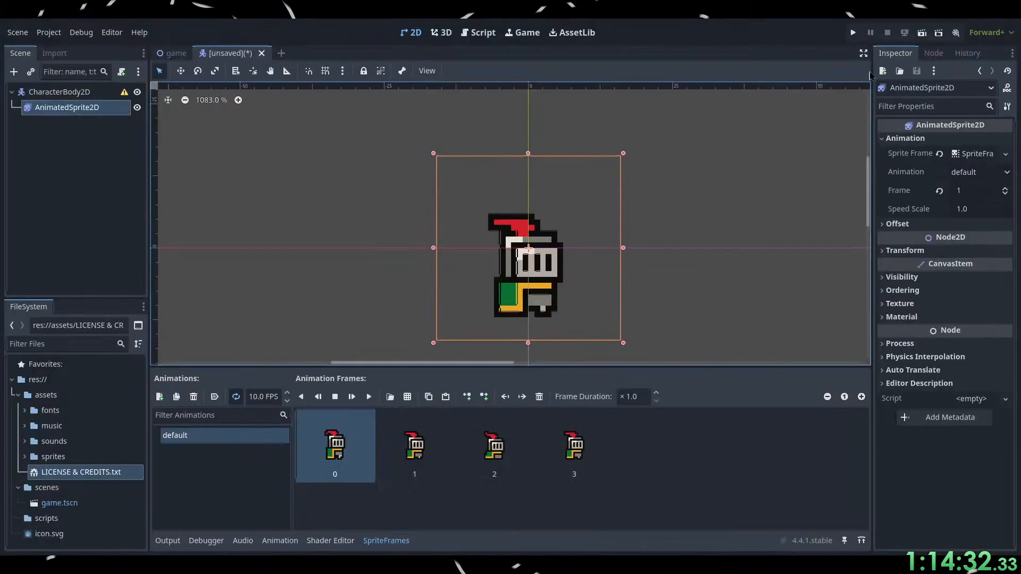
click(181, 442)
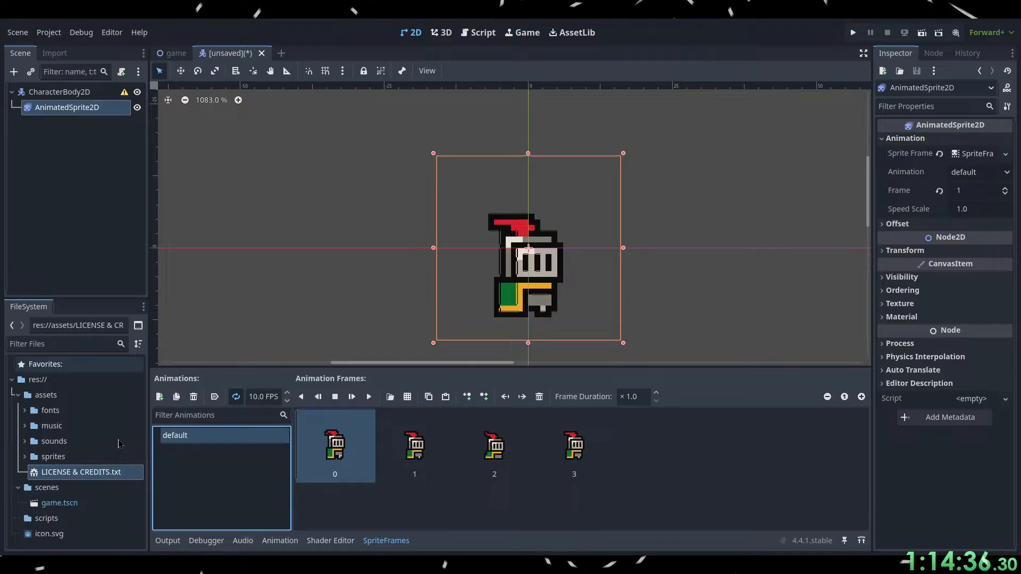
double_click(175, 435)
text(idle)
key(Return)
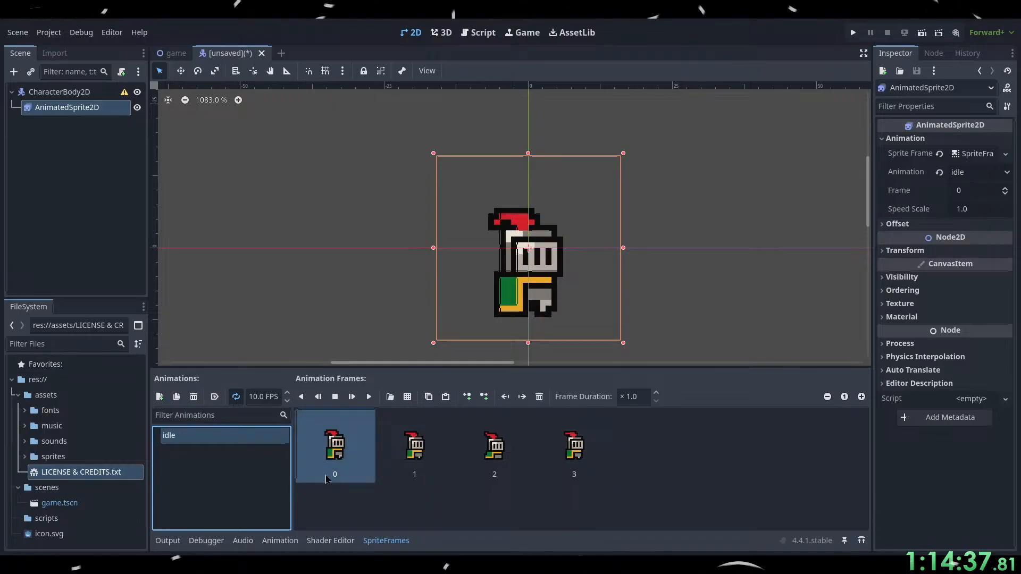
Preview the idle animation with looping on and off, and leave looping enabled with the animation playing.
click(369, 397)
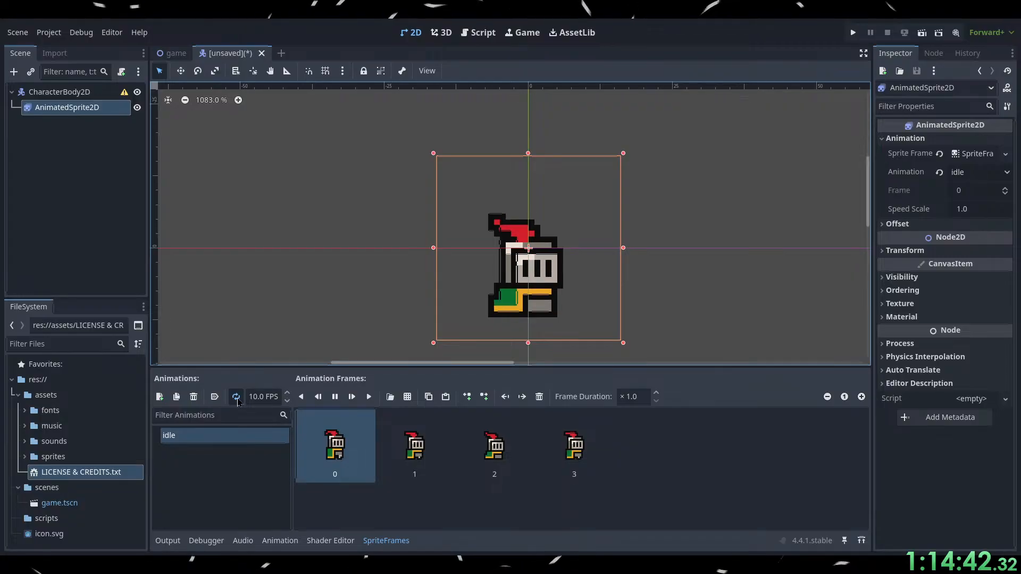
click(236, 398)
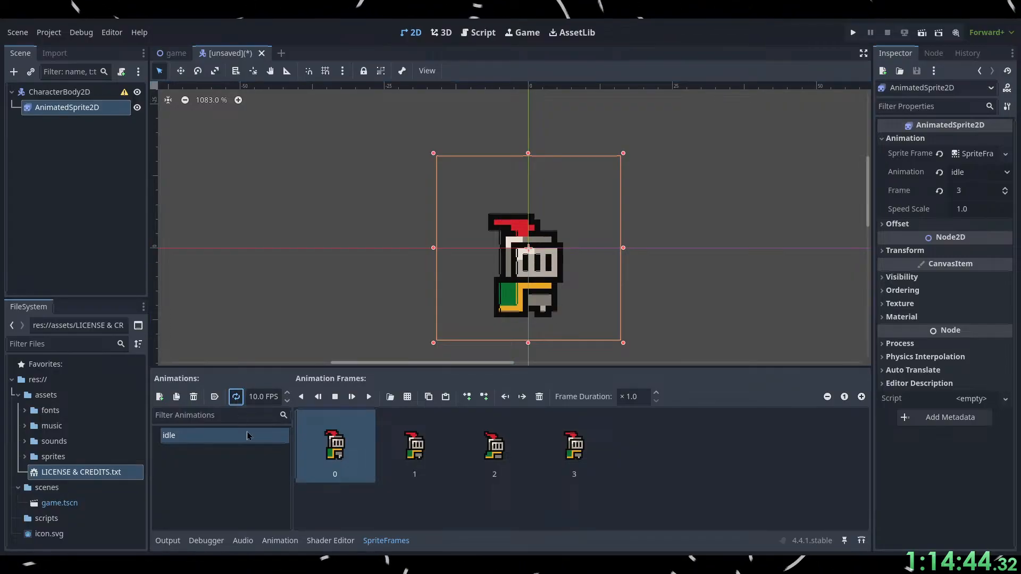
click(369, 397)
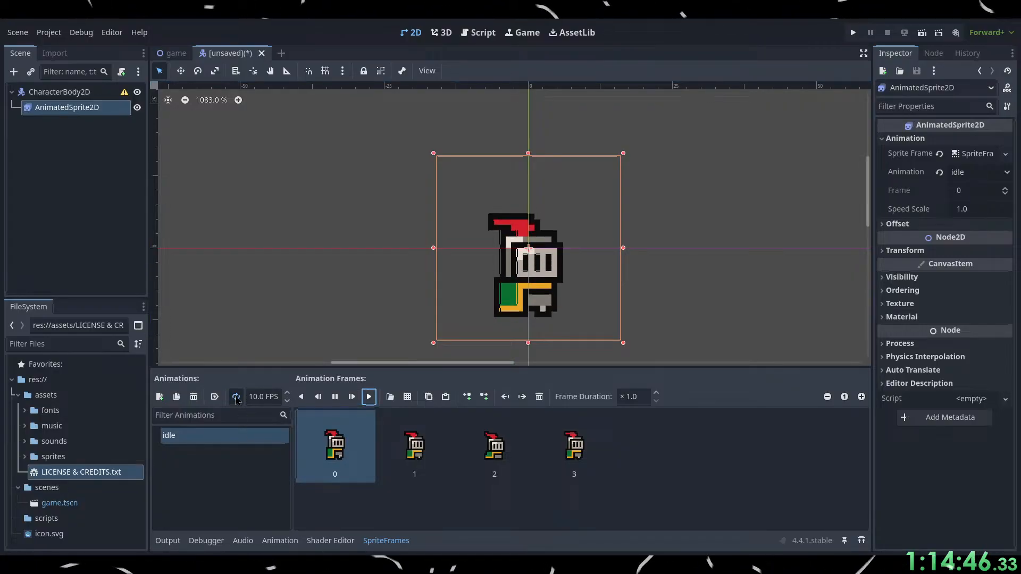
click(370, 398)
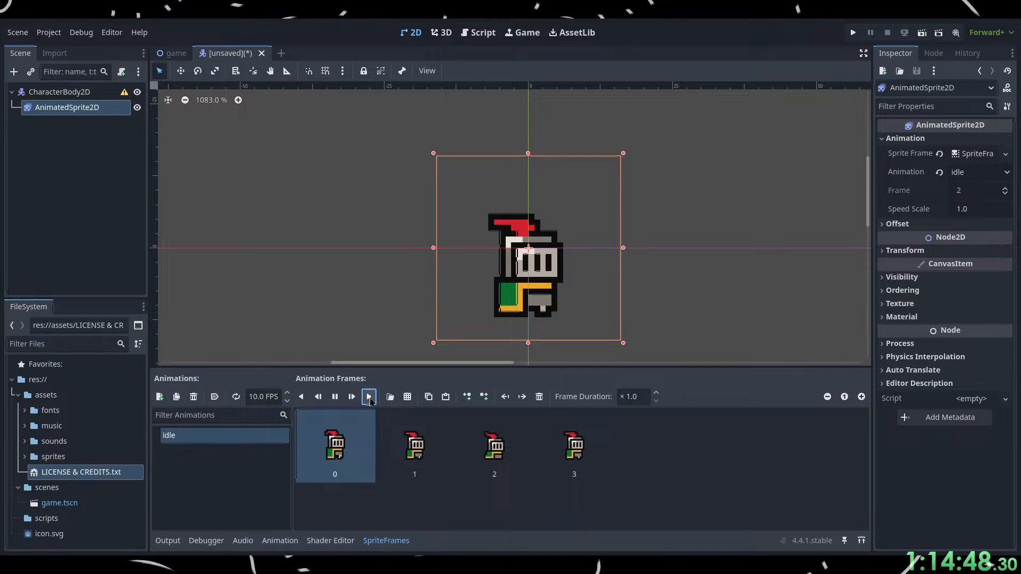
click(236, 397)
click(369, 397)
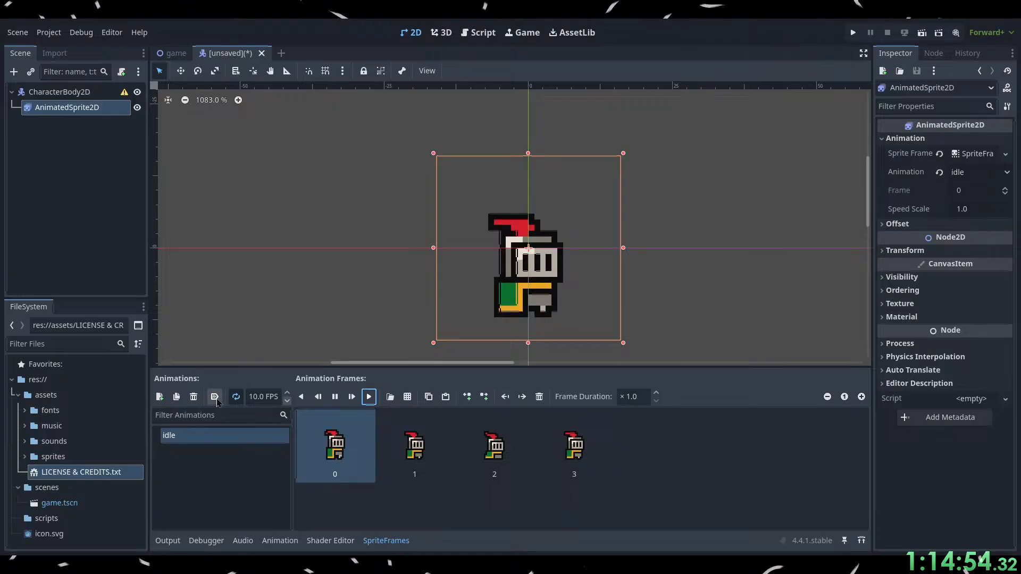
Enable autoplay on load for the idle animation and move the knight sprite up so its feet rest on the origin line.
click(215, 397)
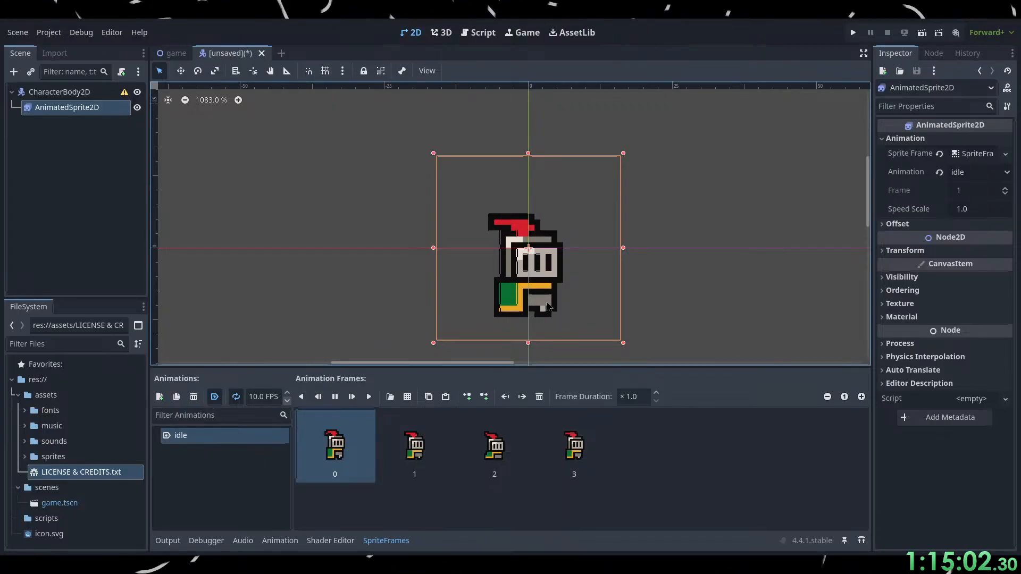
drag(548, 307, 546, 231)
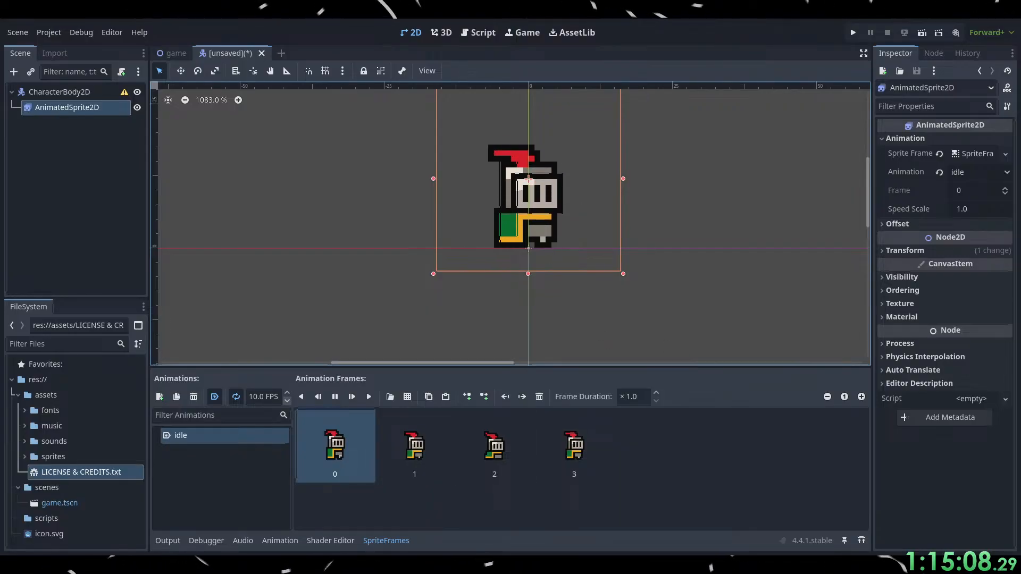
Switch to the browser and watch the tutorial up to choosing a shape for the CollisionShape2D, pausing at 12:42.
key(alt+Tab)
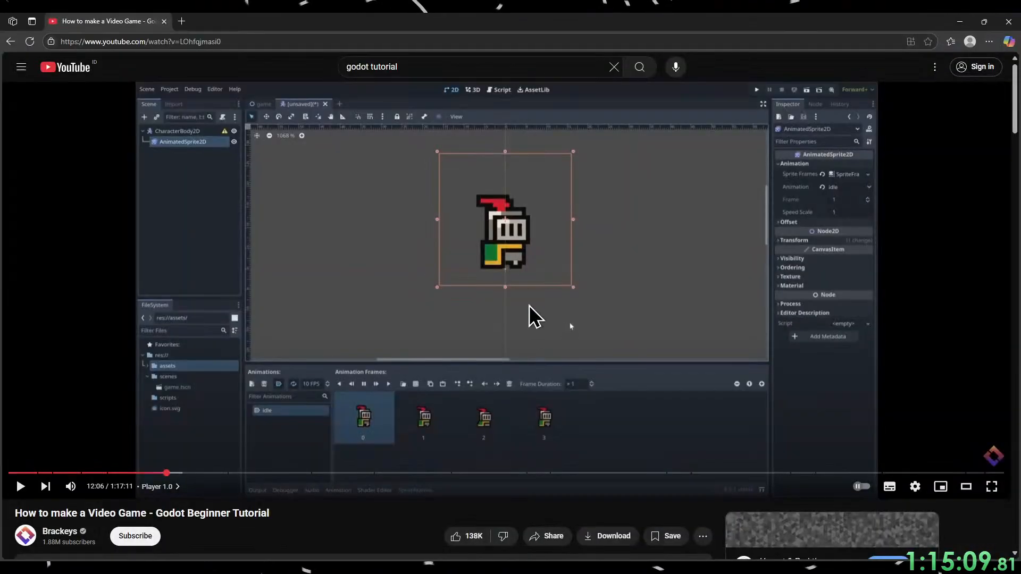
click(529, 372)
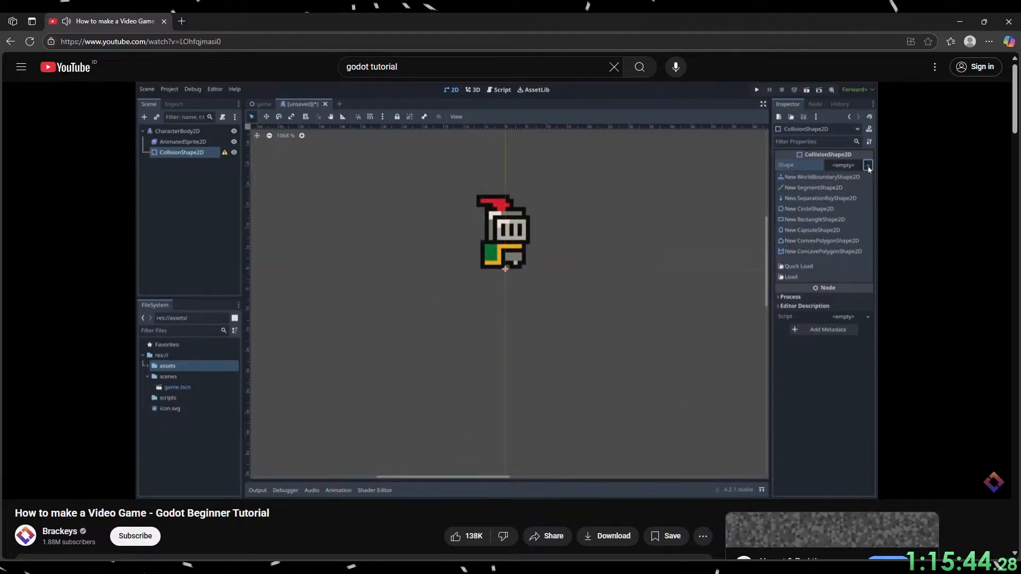
click(646, 423)
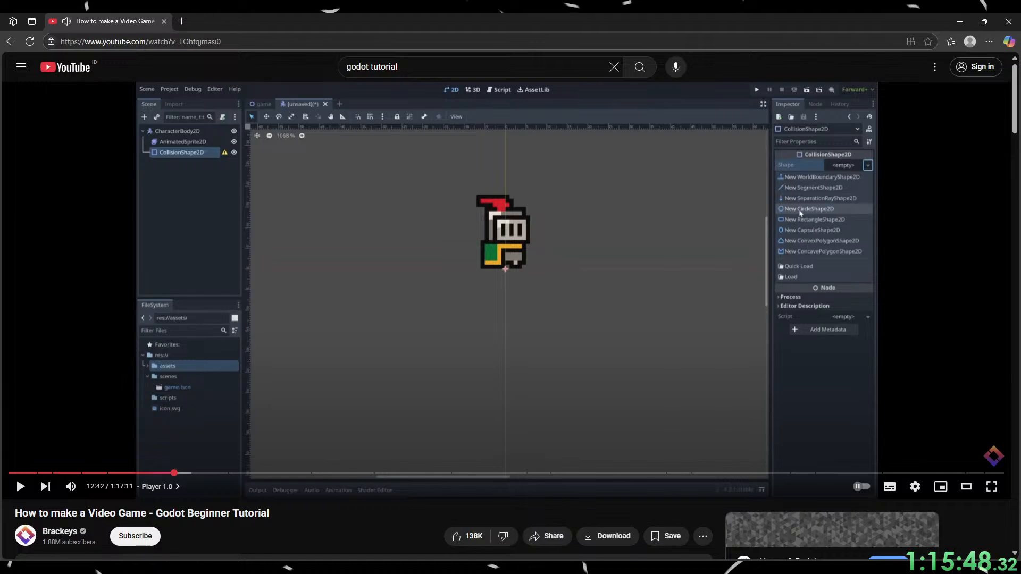
Switch to Godot, add a CollisionShape2D node under AnimatedSprite2D, and switch back to the browser tutorial to compare.
click(960, 21)
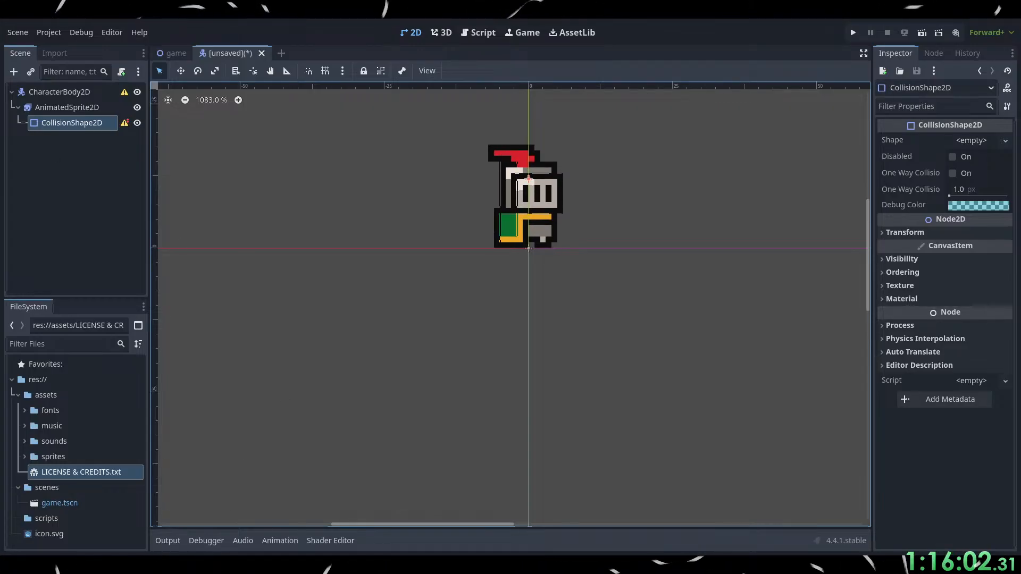
key(alt+Tab)
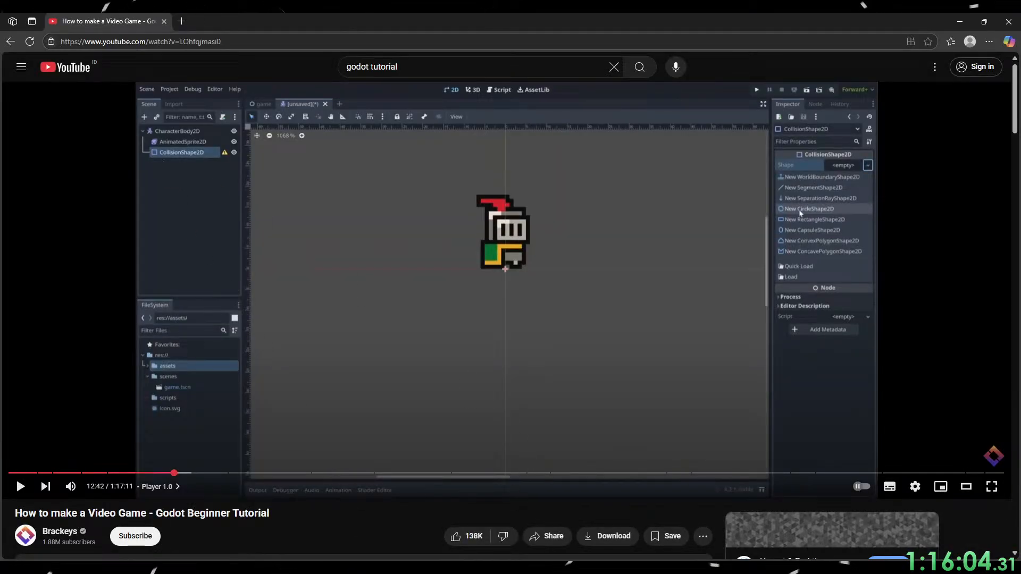
key(alt+Tab)
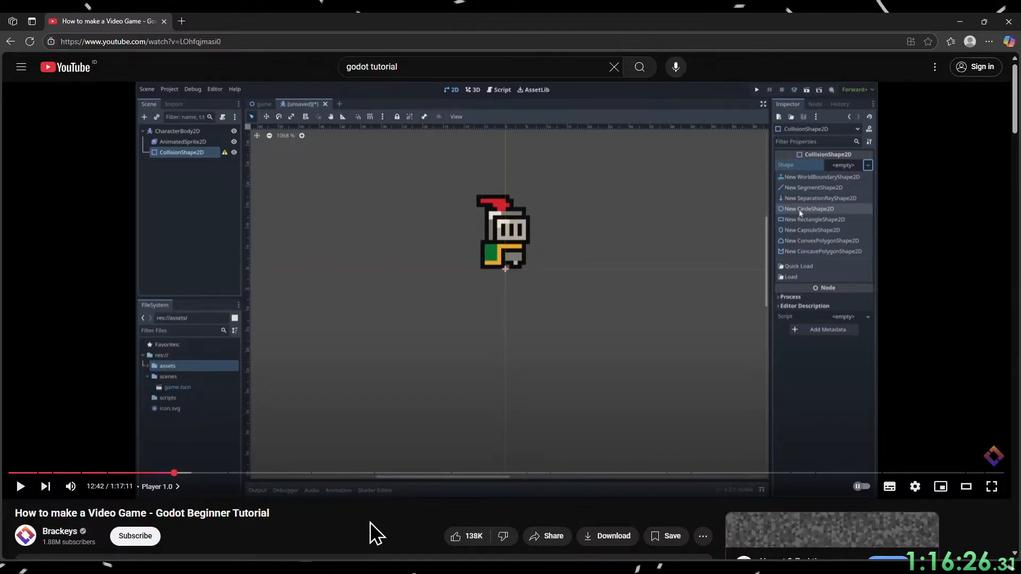
Skip the tutorial back to 12:19 and rewatch the part leading up to adding the collision node, pausing at 12:34.
key(Left)
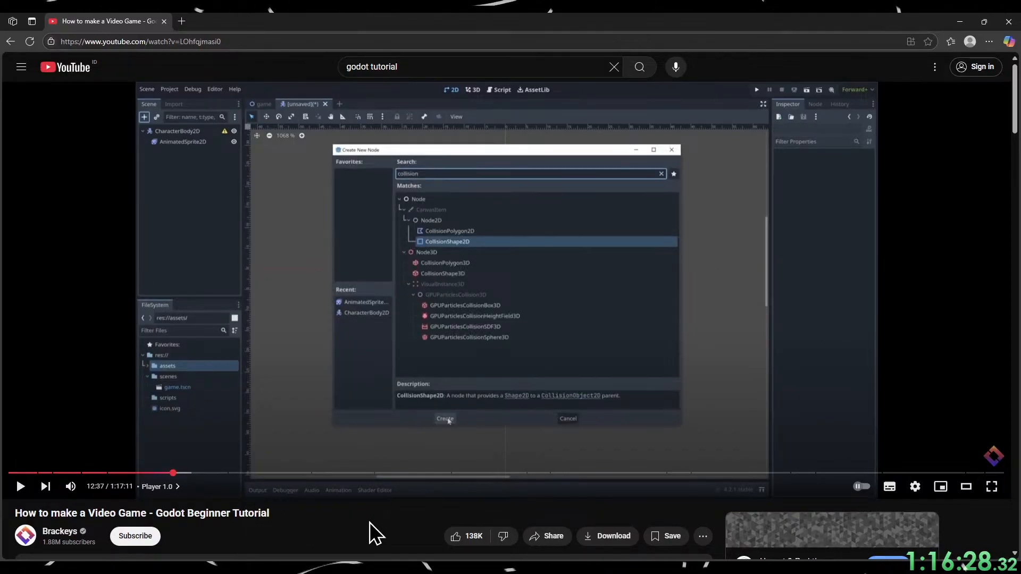
key(Left)
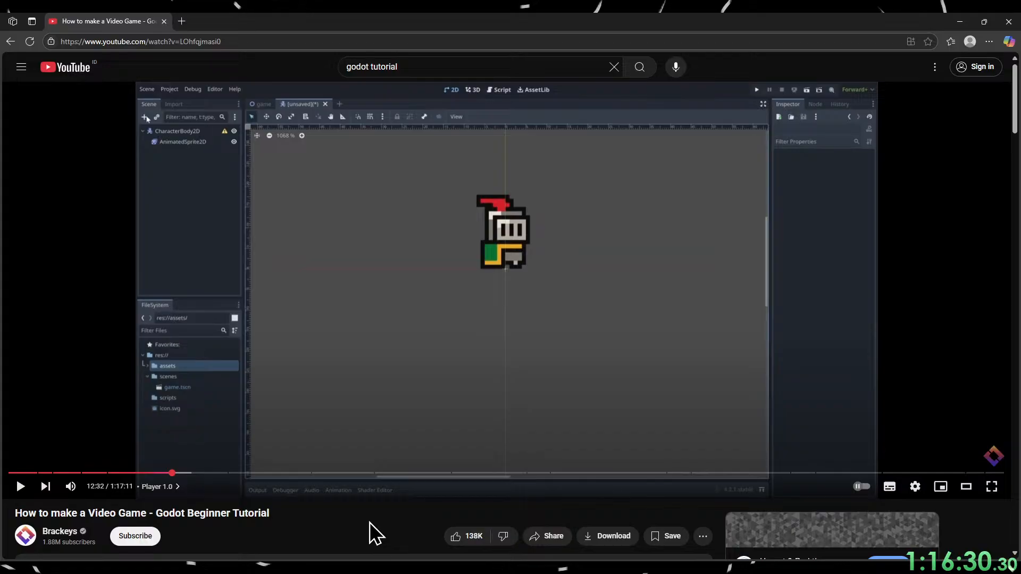
key(space)
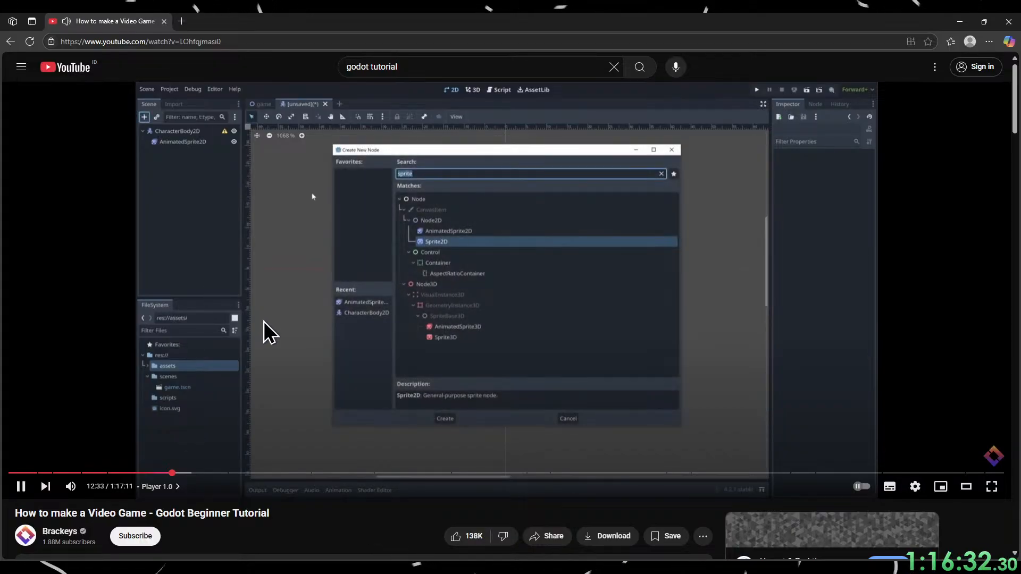
key(space)
key(Left)
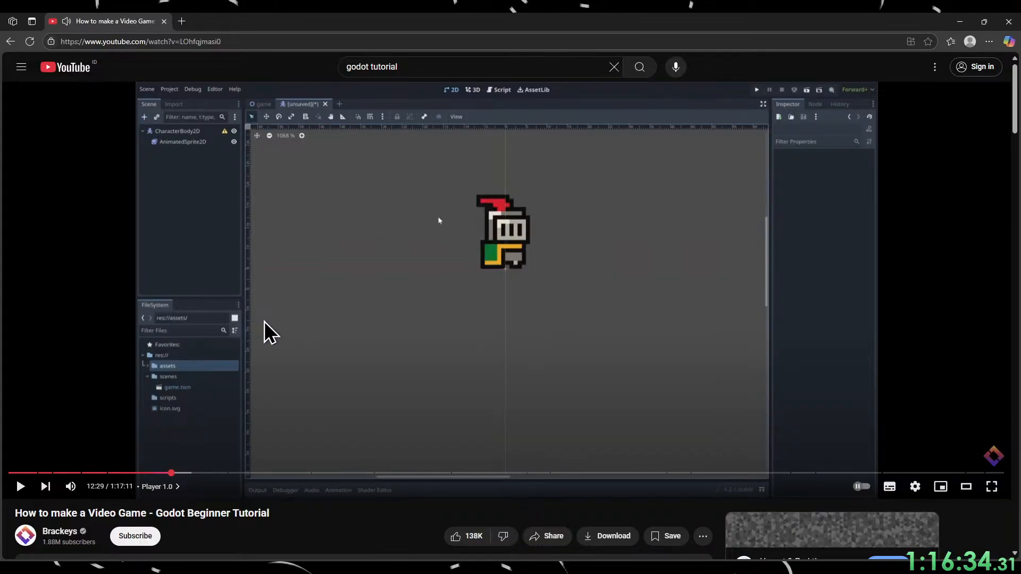
key(Left)
key(Left)
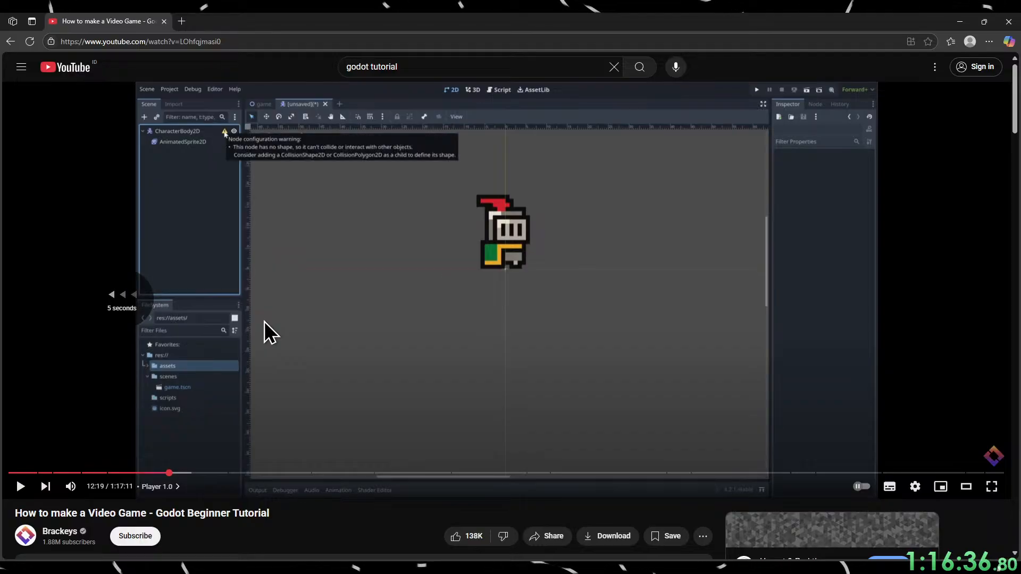
key(space)
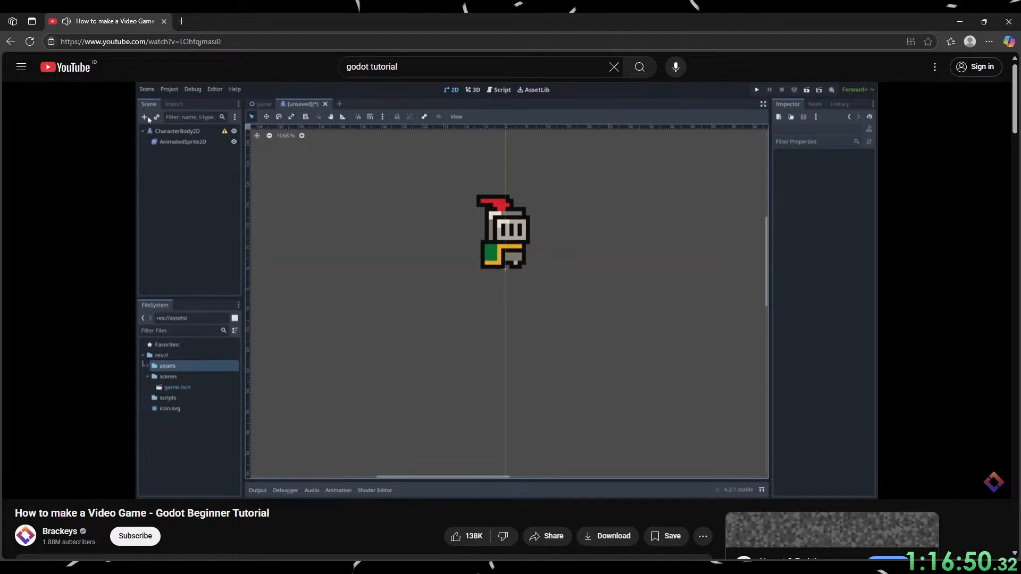
click(265, 324)
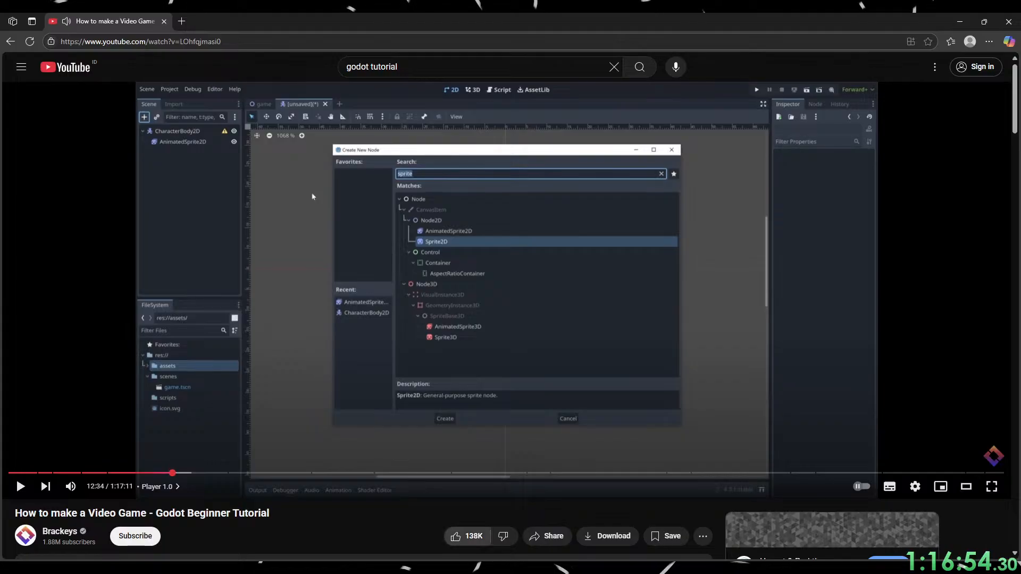
Switch to Godot and add a CollisionShape2D node as a direct child of CharacterBody2D.
key(alt+Tab)
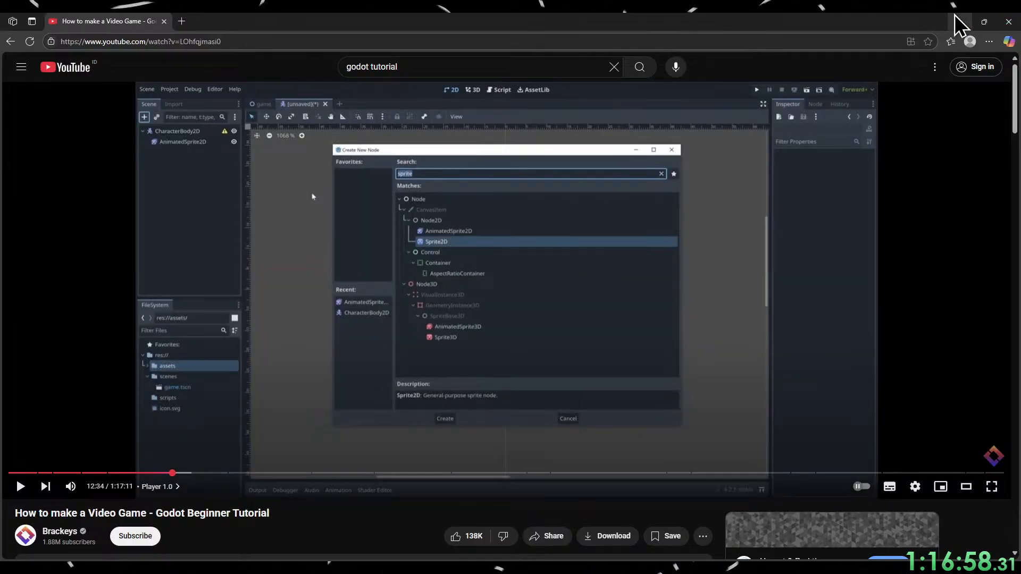
click(960, 22)
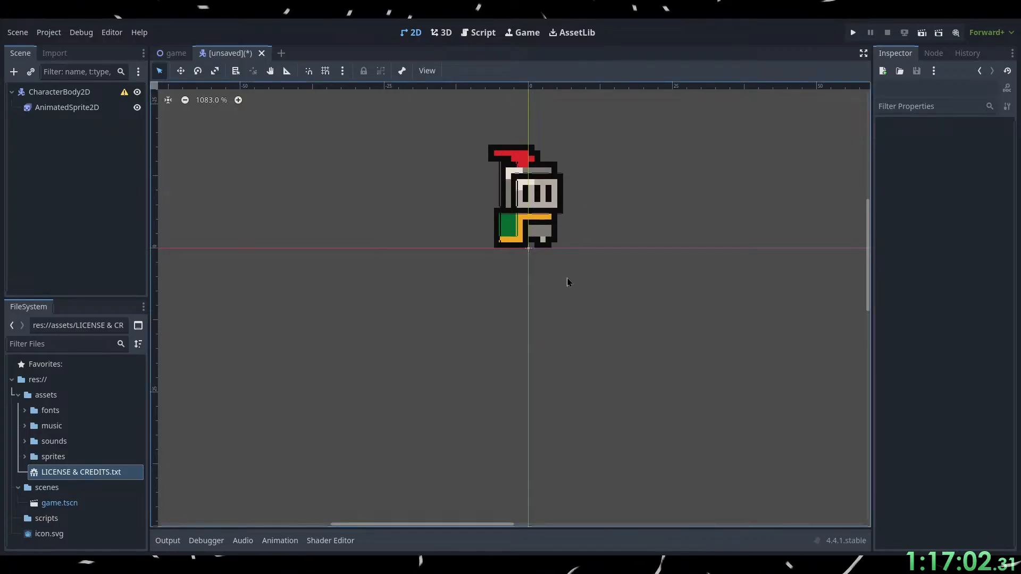
scroll(691, 277, up, 1)
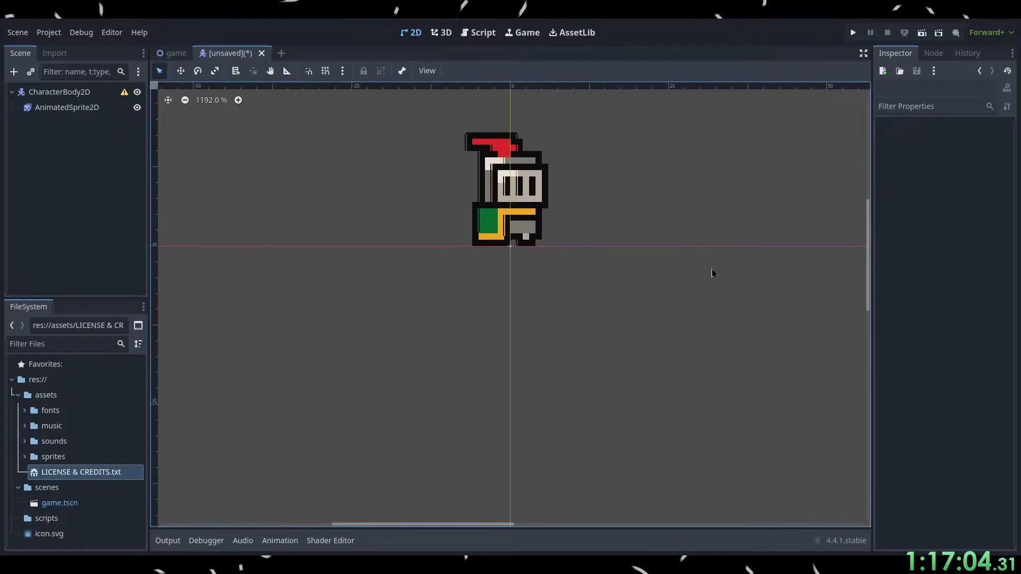
scroll(713, 273, down, 2)
scroll(458, 412, down, 3)
scroll(527, 253, up, 3)
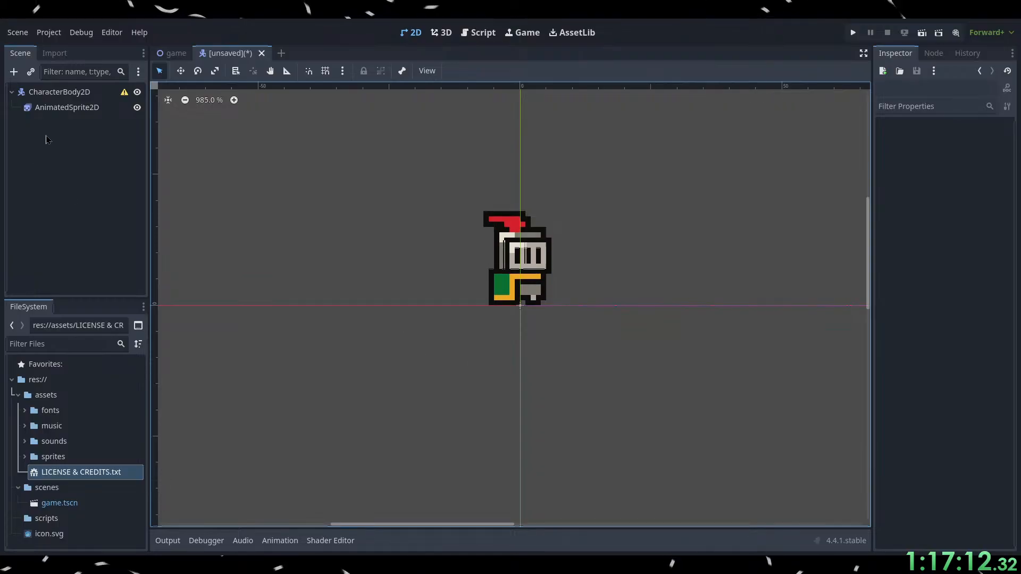
click(80, 109)
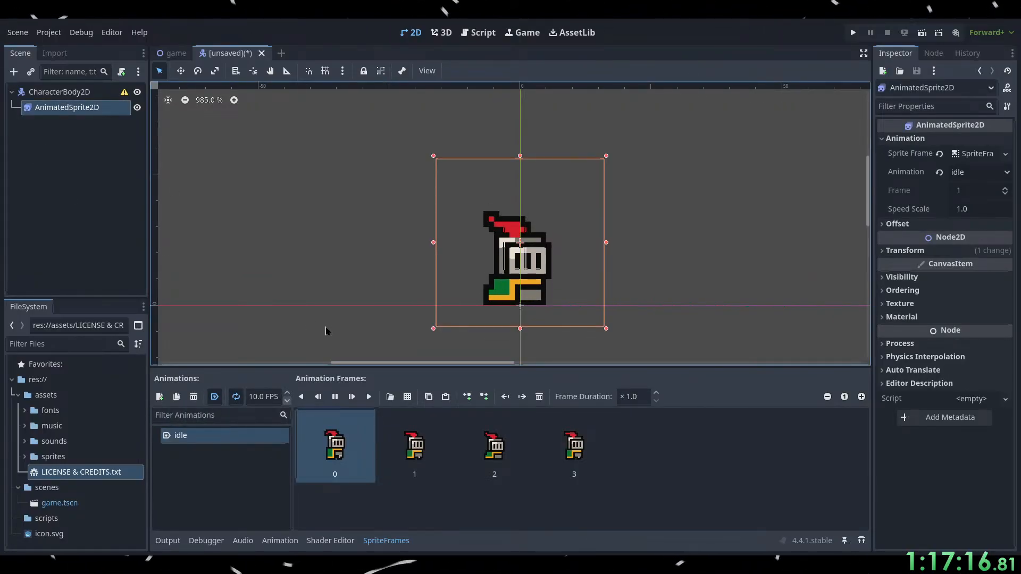
click(315, 295)
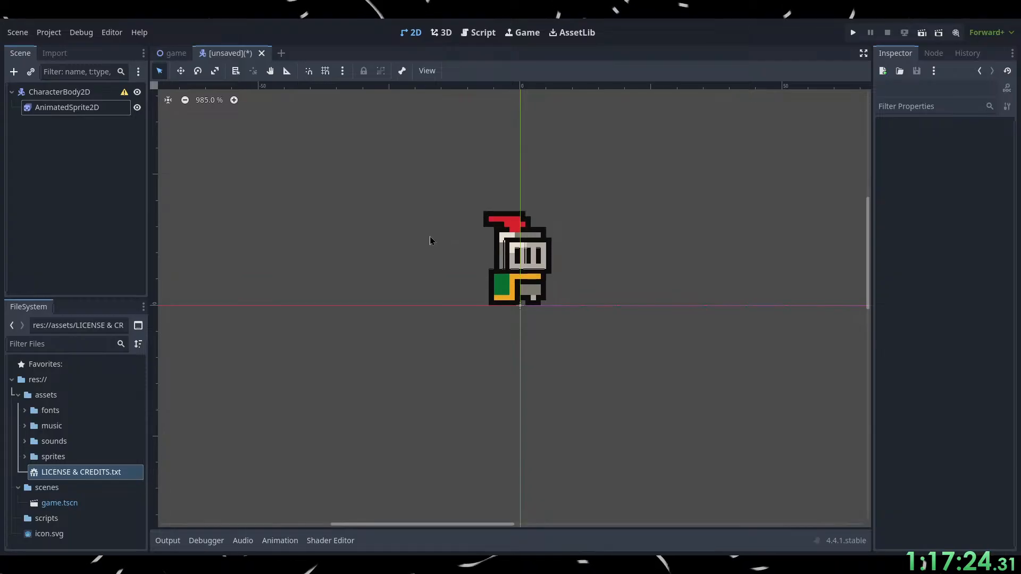
click(417, 472)
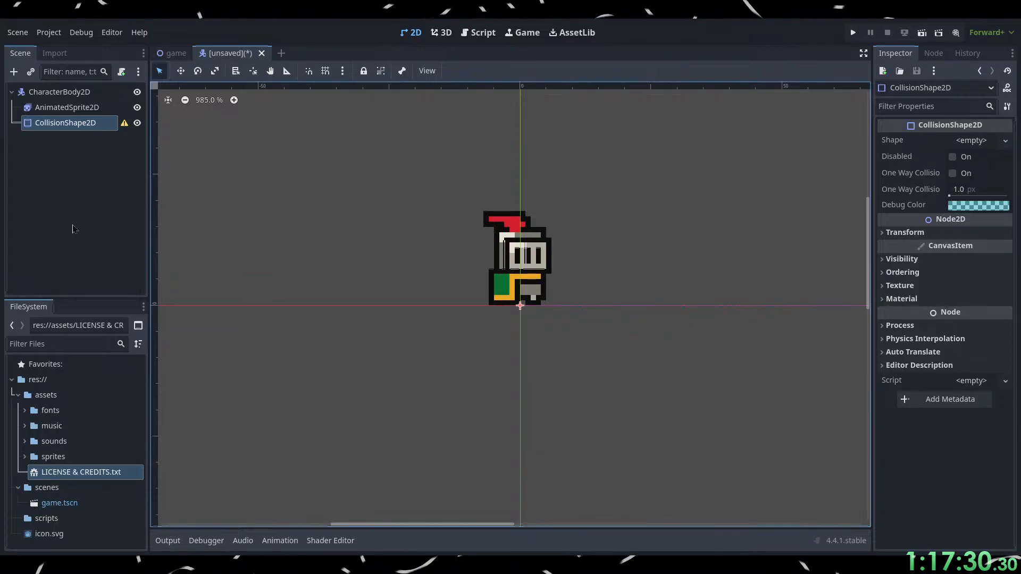
Delete the CollisionShape2D from CharacterBody2D and place a CollisionShape2D under AnimatedSprite2D instead.
key(Delete)
click(67, 107)
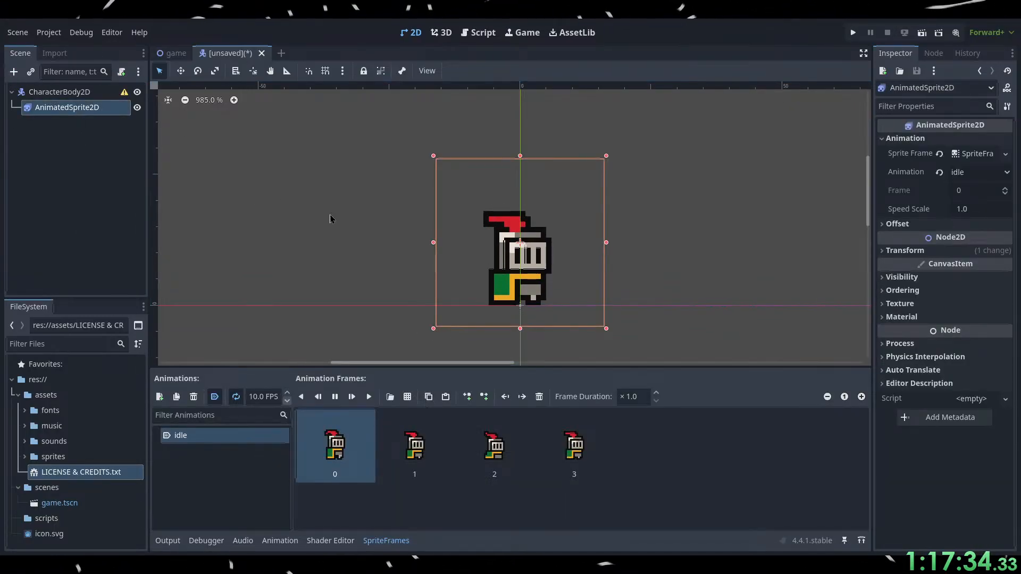
key(ctrl+z)
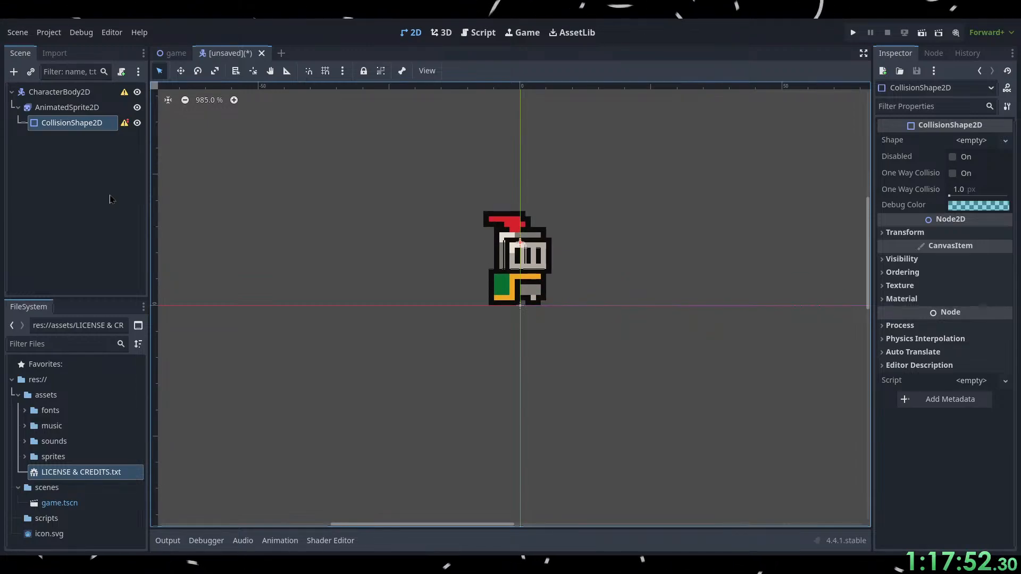
Replace the CollisionShape2D under AnimatedSprite2D with a CollisionShape2D added directly under CharacterBody2D.
key(Delete)
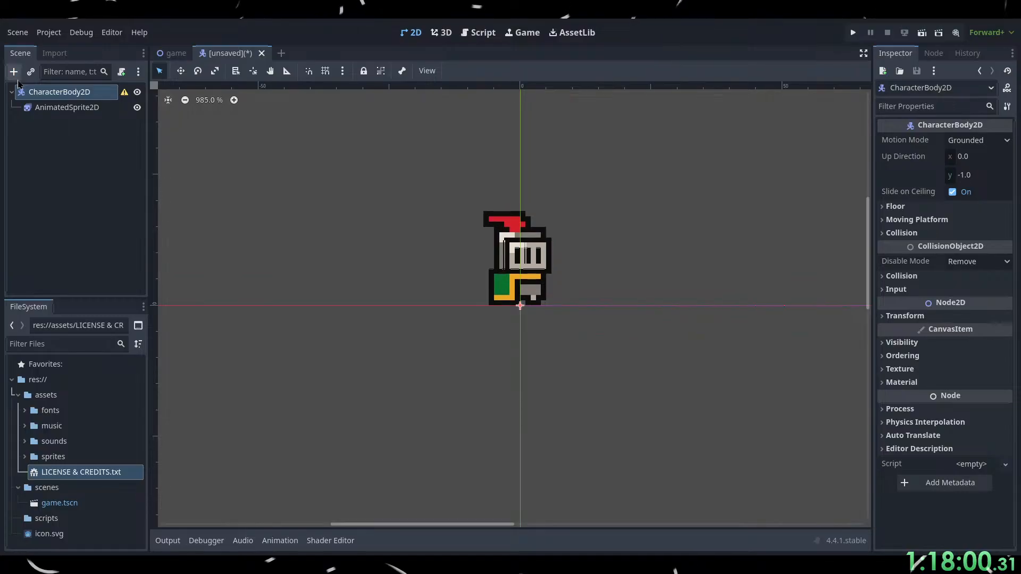
click(428, 477)
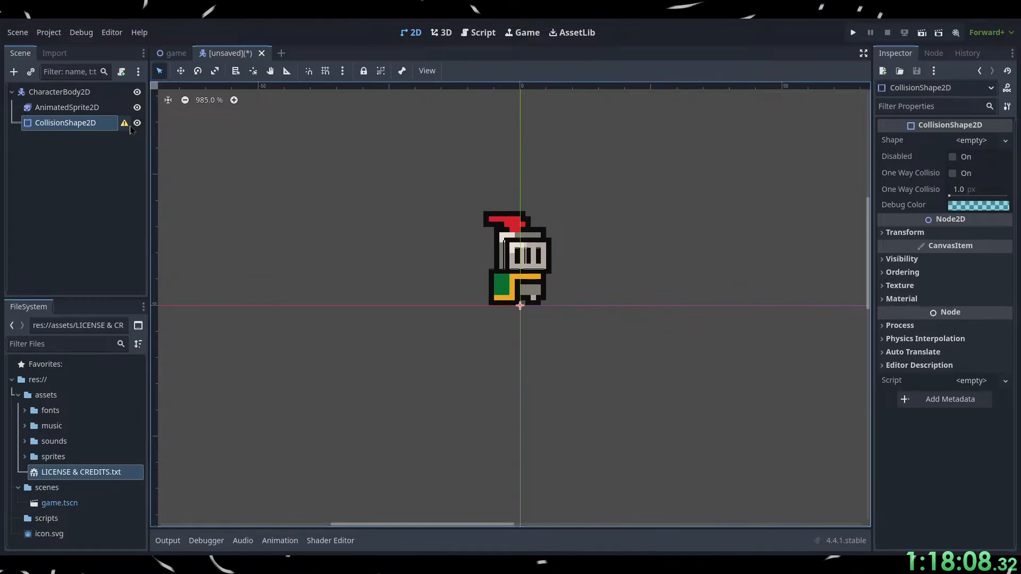
Switch to the browser and play the tutorial from 12:34, pausing at 12:44 once the collision shape type is chosen.
key(alt+Tab)
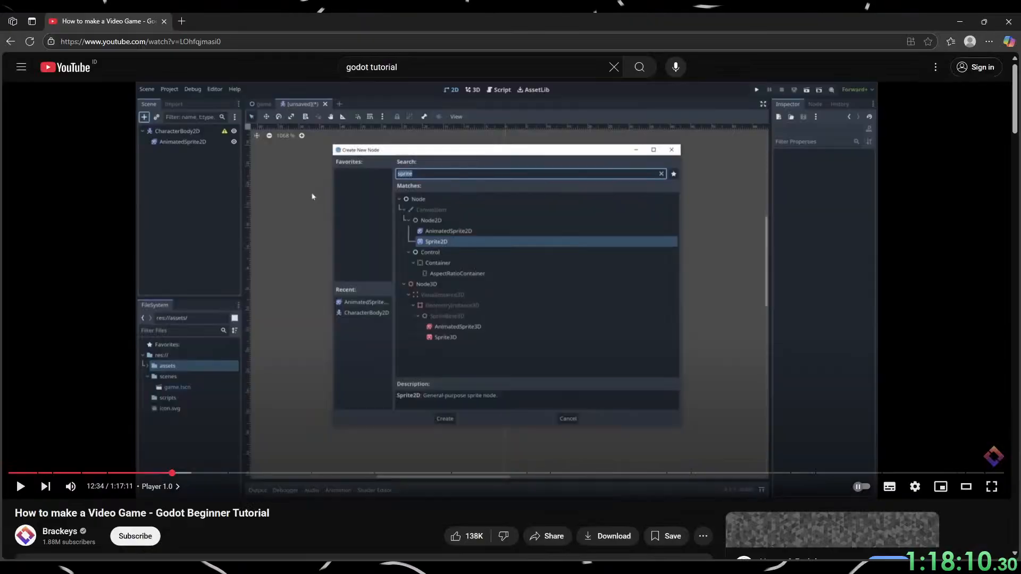
click(462, 361)
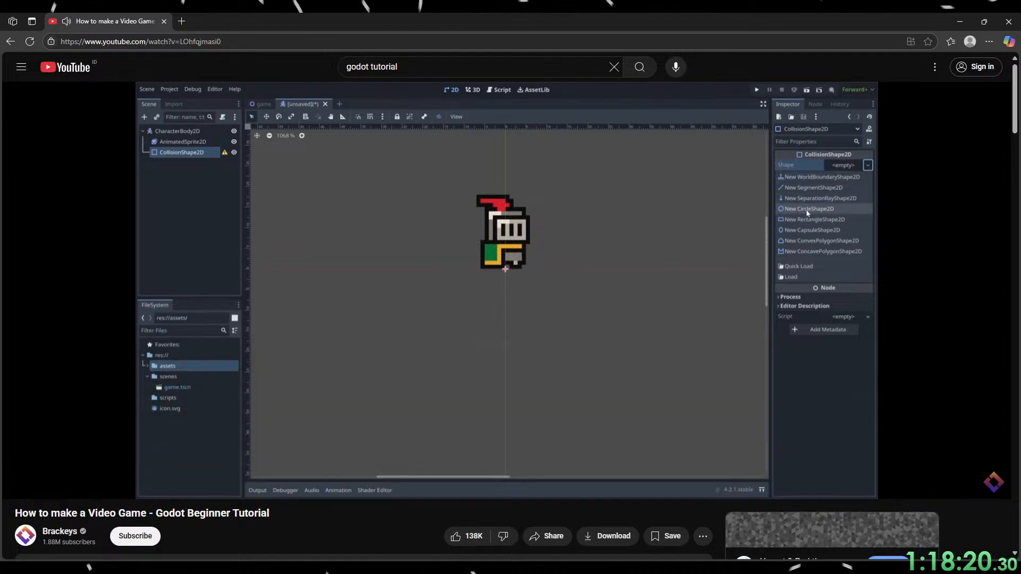
click(465, 381)
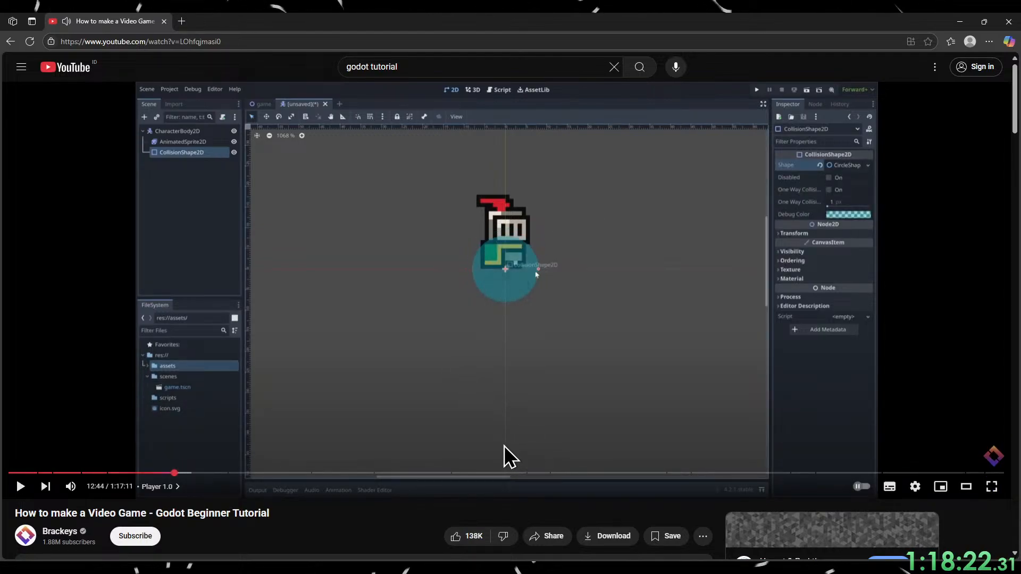
Switch to Godot and assign a new CircleShape2D as the CollisionShape2D's shape.
click(952, 17)
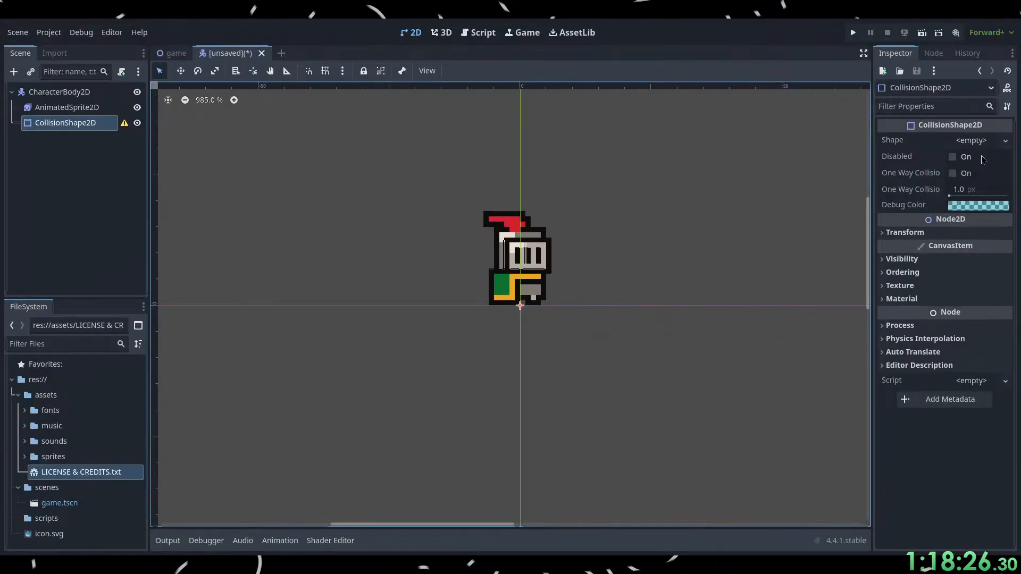
click(993, 143)
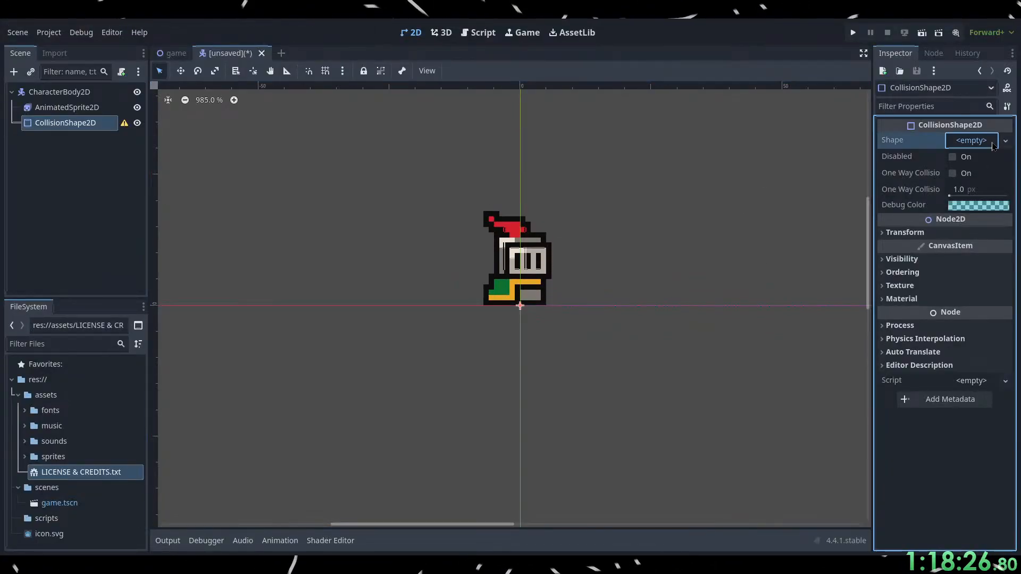
click(951, 208)
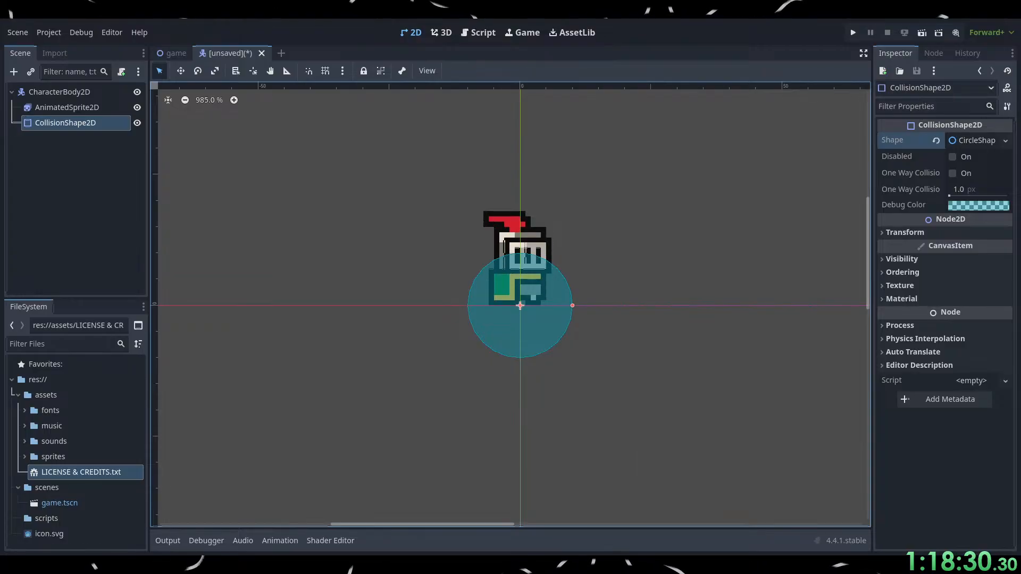
Switch to the browser and continue the tutorial through the collision circle's resizing and placement, pausing at 12:50.
key(alt+Tab)
click(581, 403)
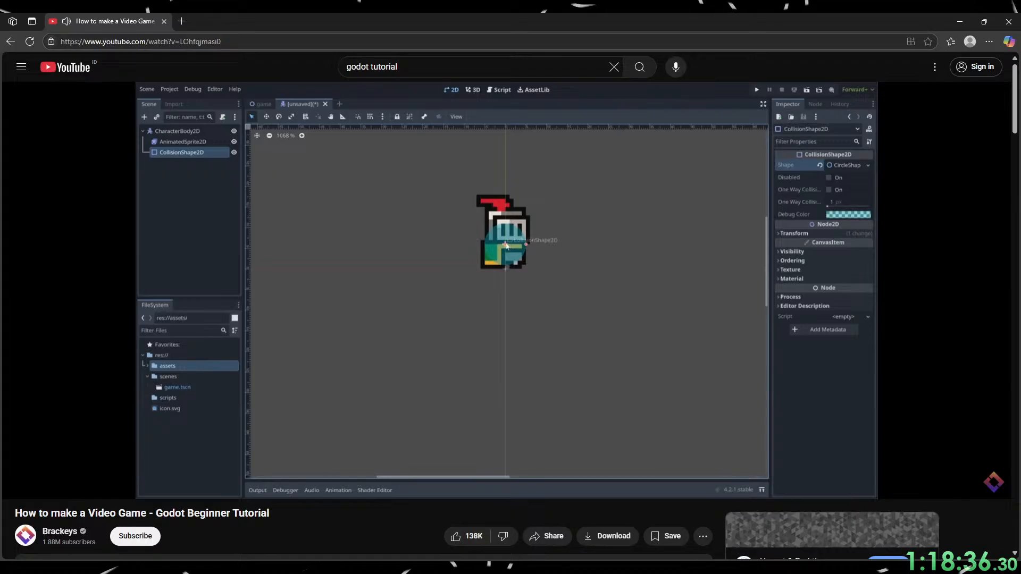
click(586, 404)
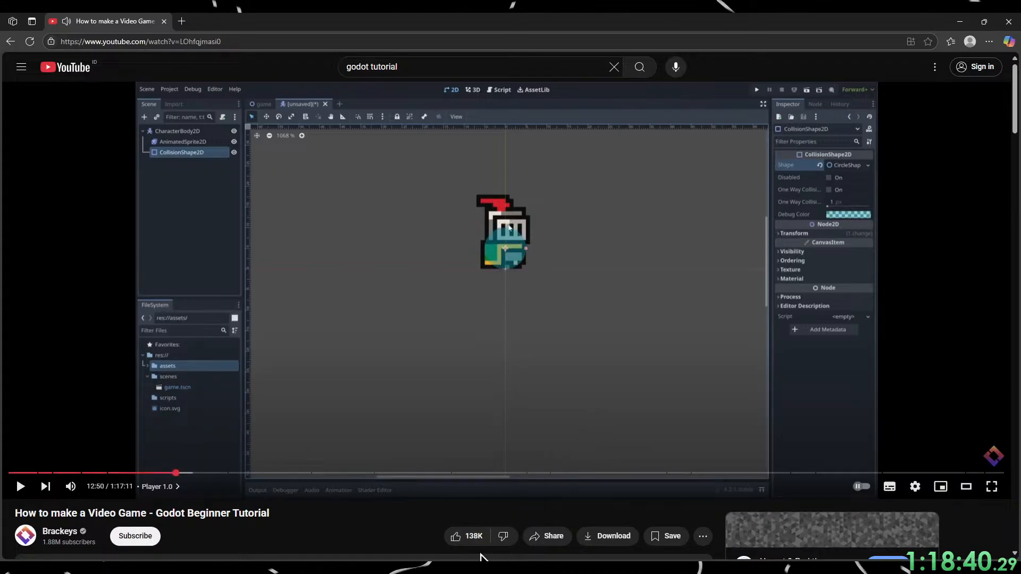
Switch to Godot, shrink the collision circle to about half its size, and move it up over the knight's lower body.
click(960, 21)
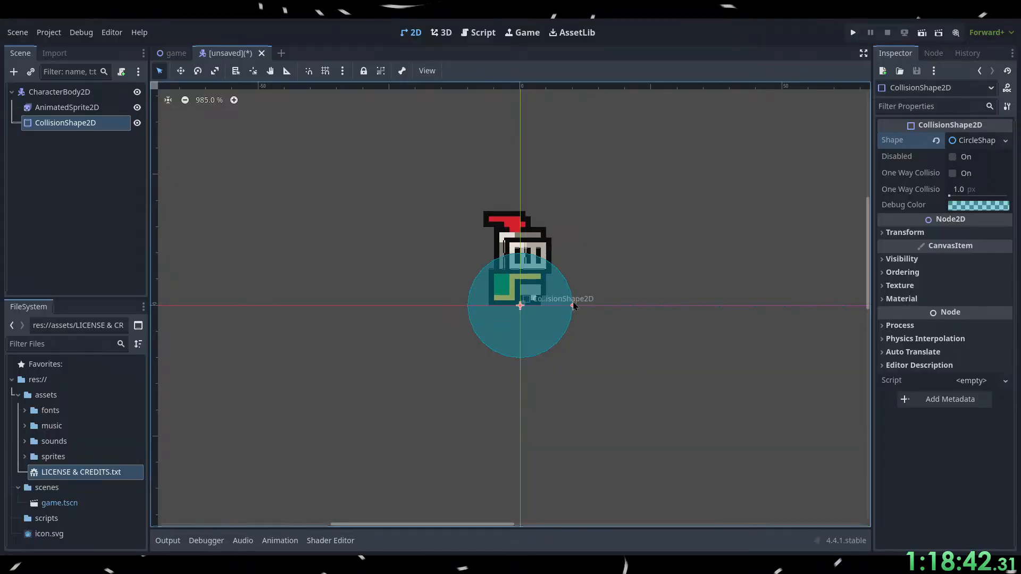
drag(572, 306, 546, 306)
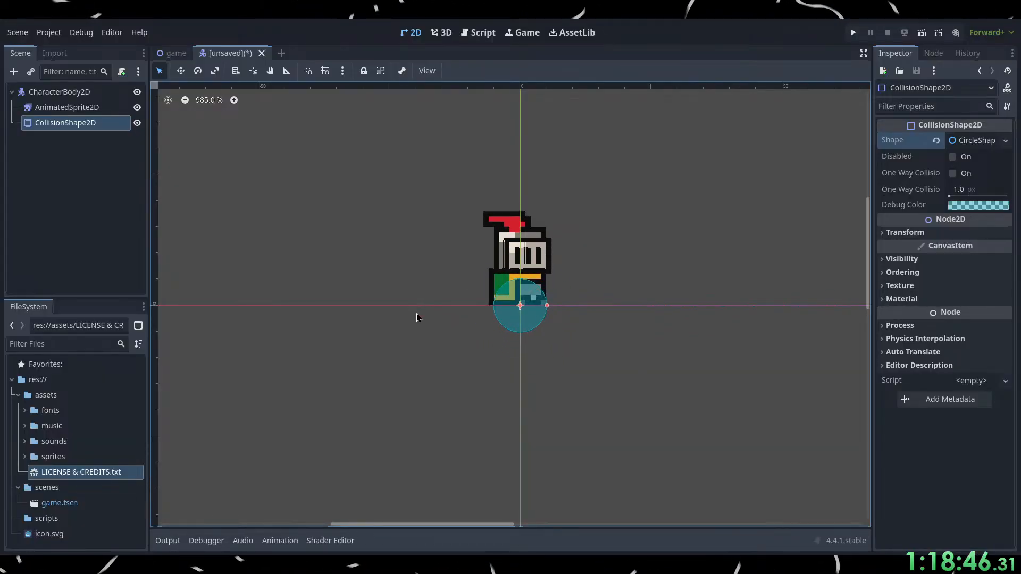
click(53, 108)
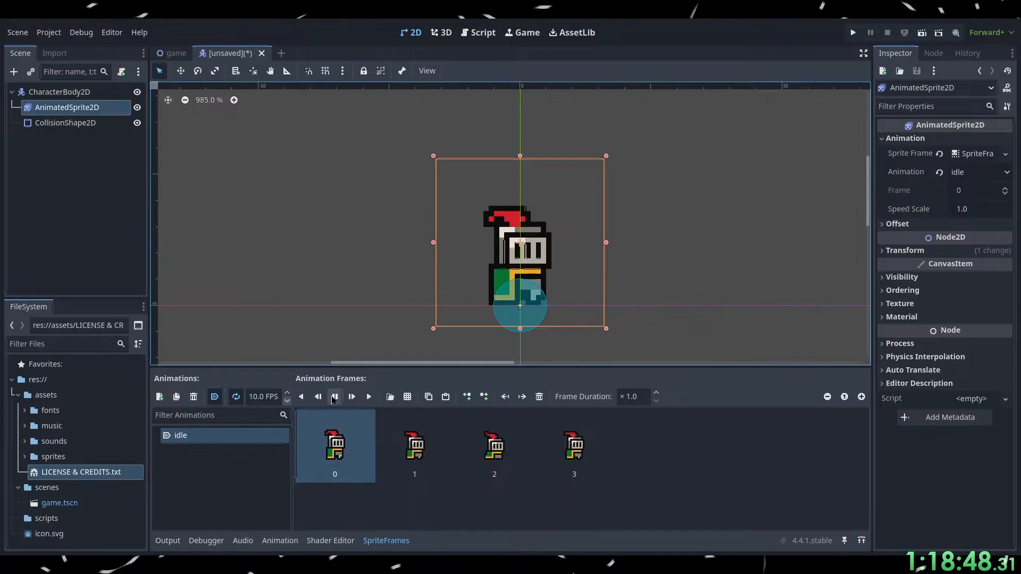
key(Down)
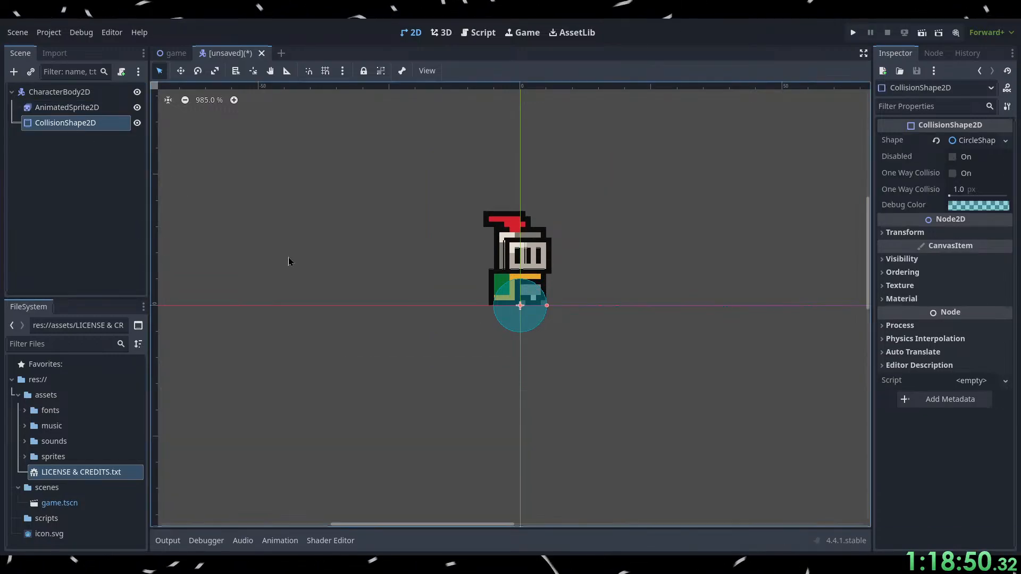
key(Up)
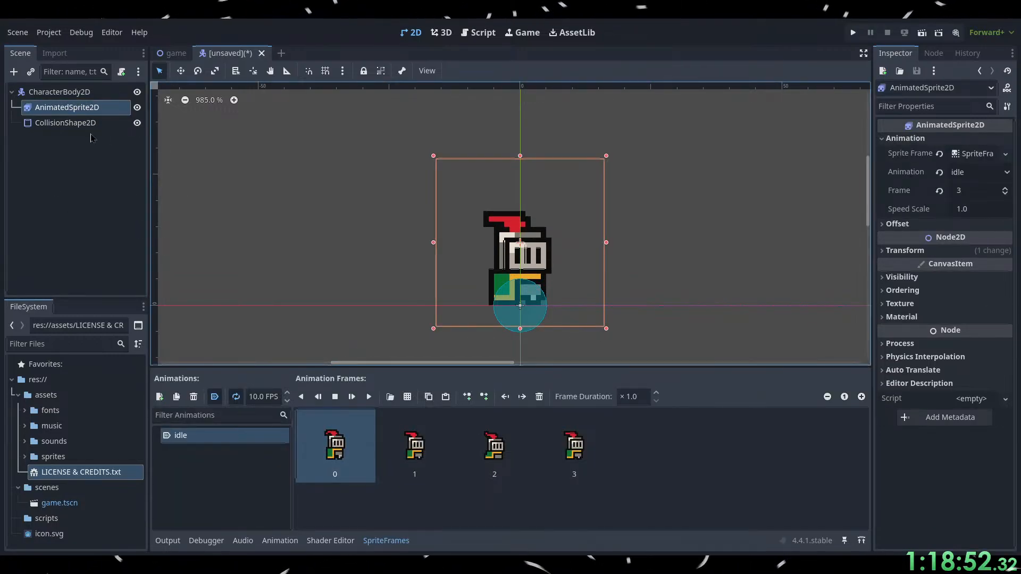
key(Down)
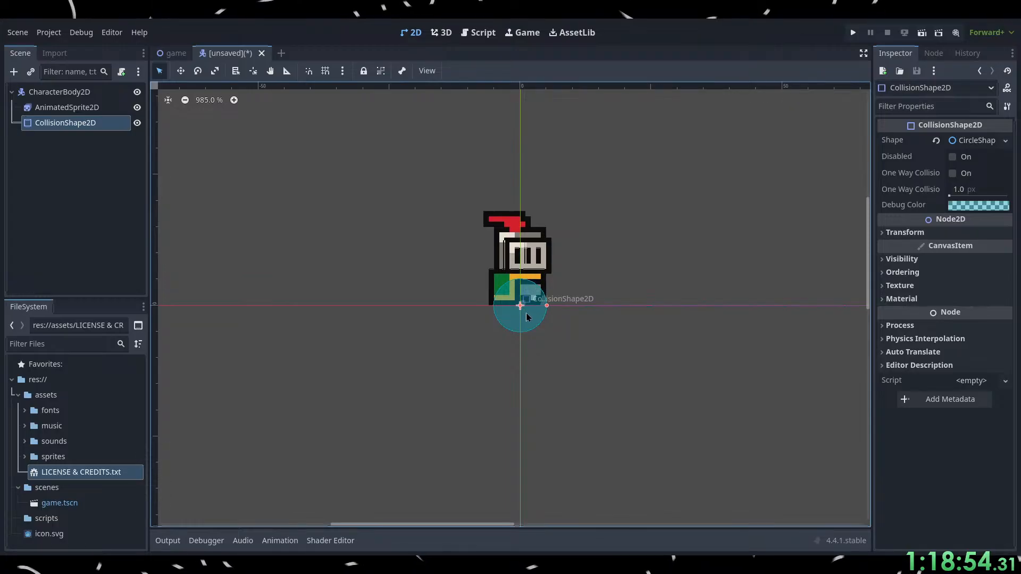
drag(527, 316, 527, 290)
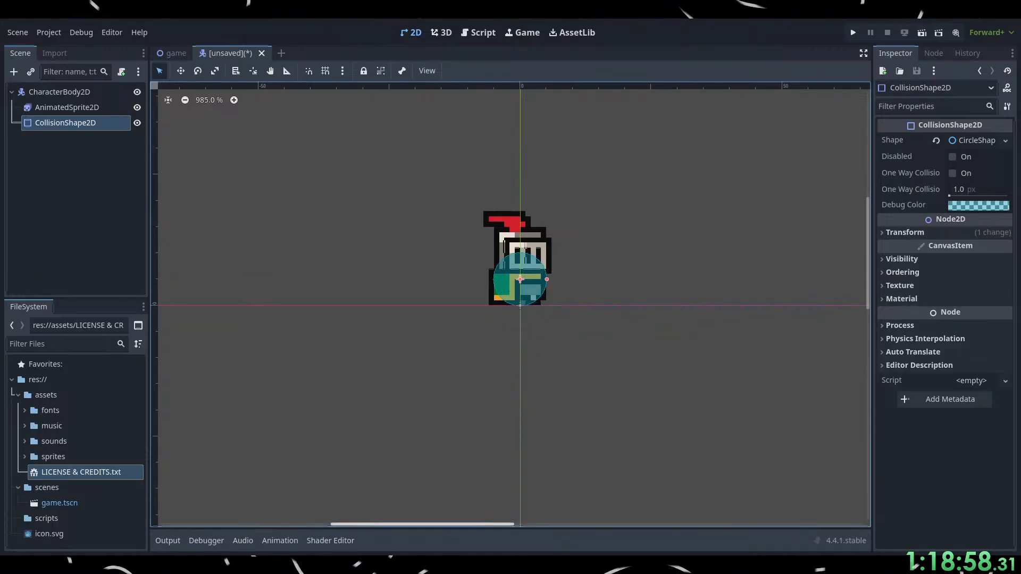
Switch to the browser and watch the tutorial's part on renaming and saving the player scene, pausing at 13:15.
key(alt+Tab)
click(557, 356)
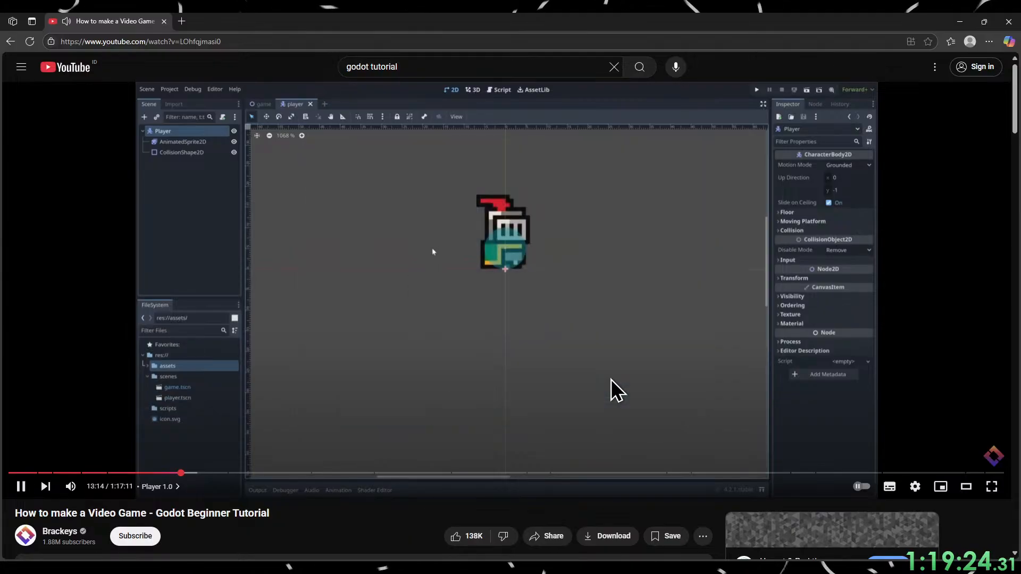
click(591, 413)
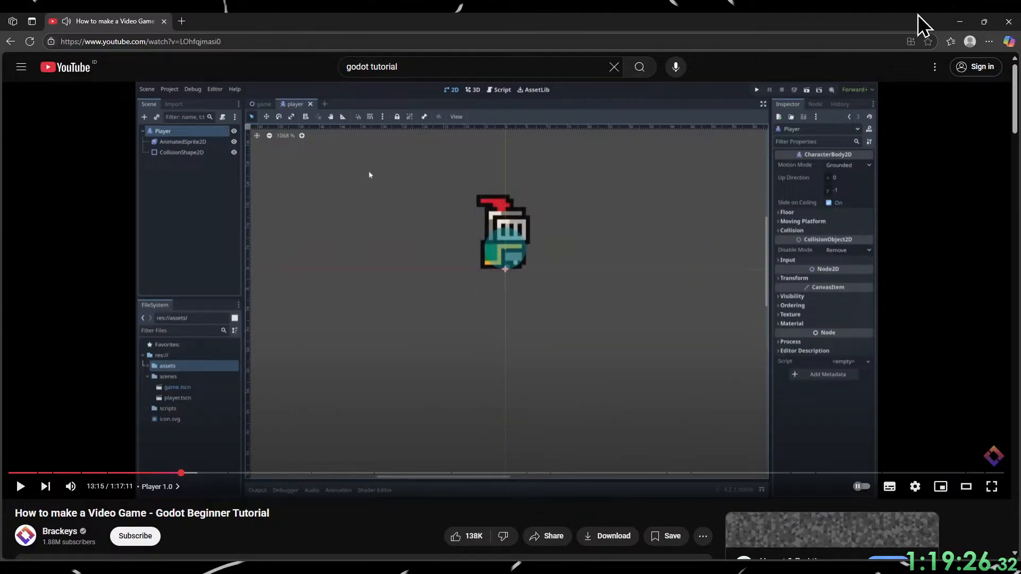
Switch to Godot, rename the root CharacterBody2D node to Player, and save the scene as player.tscn.
click(957, 23)
click(58, 92)
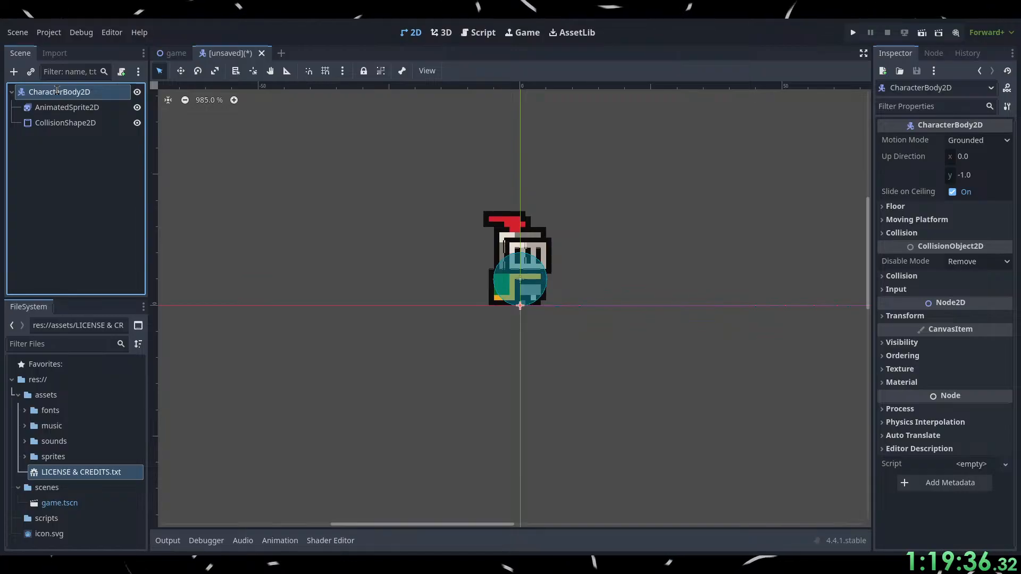
text(Player)
key(Return)
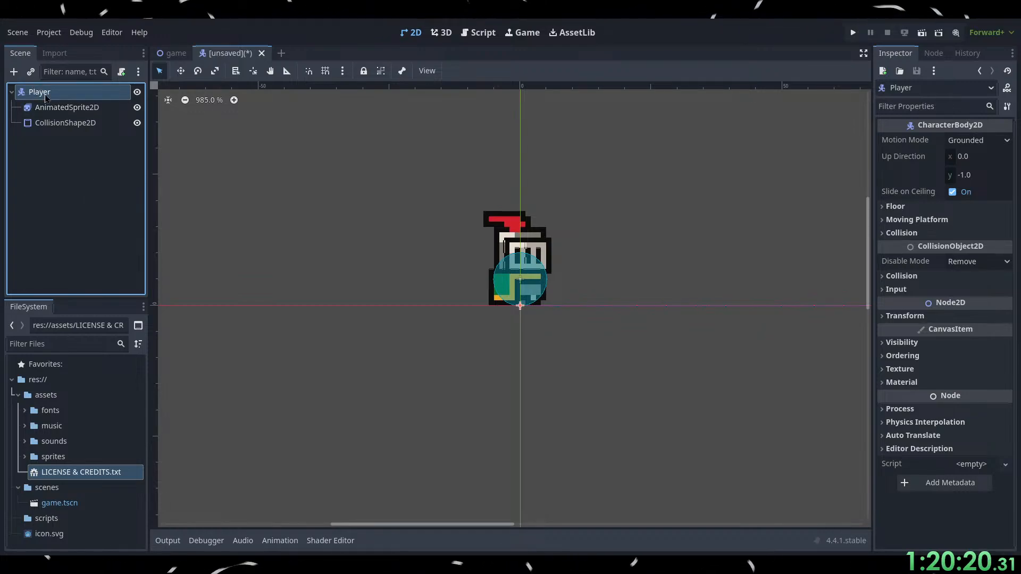
click(121, 230)
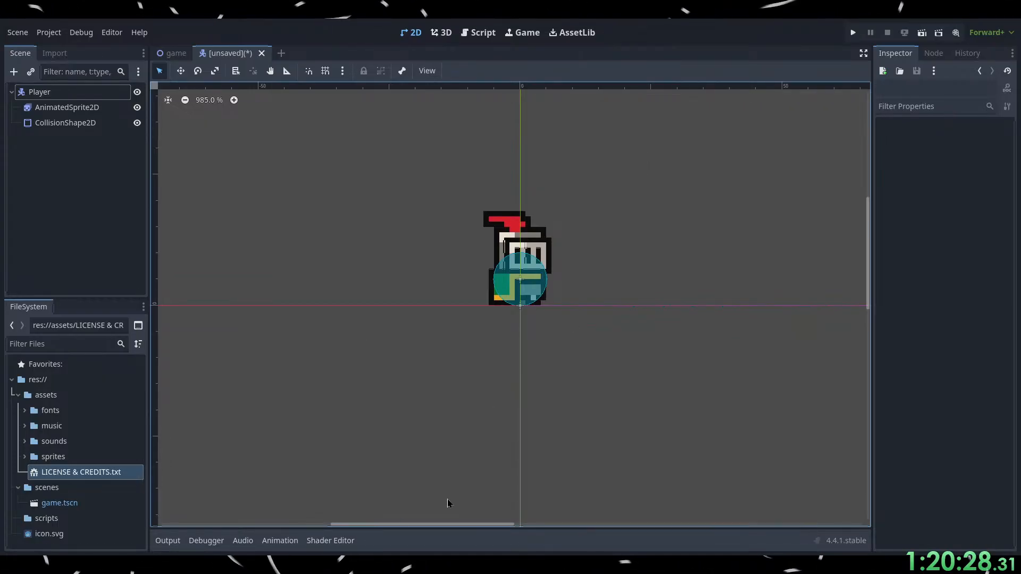
key(ctrl+s)
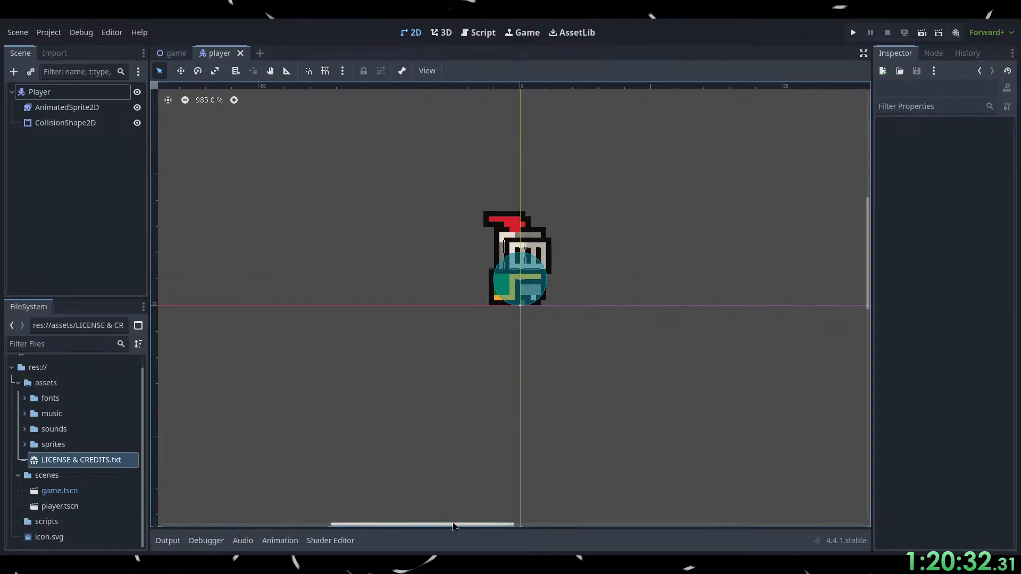
Switch to the browser and watch how the tutorial places the player in the game scene, pausing at 13:28.
key(alt+Tab)
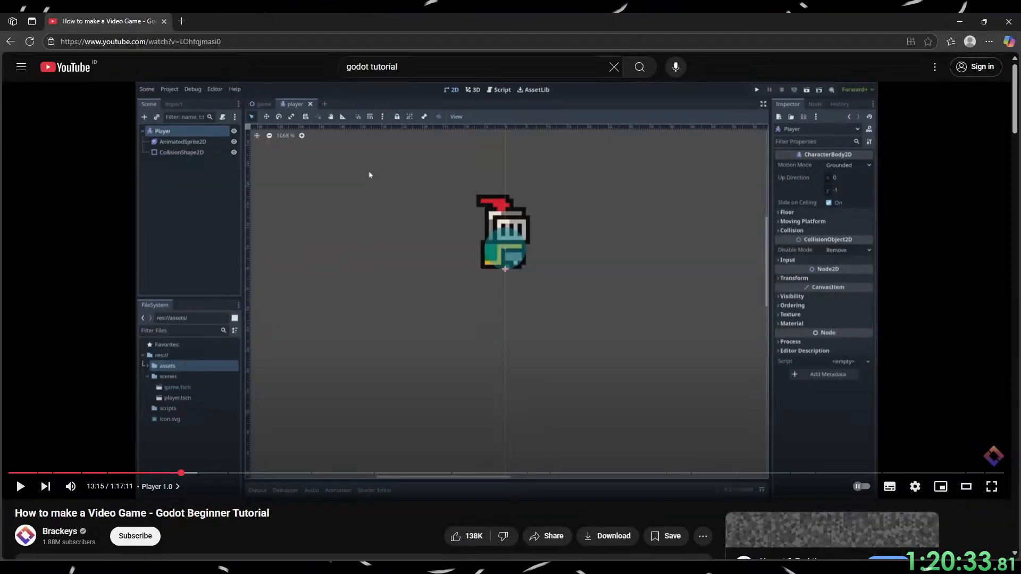
click(495, 370)
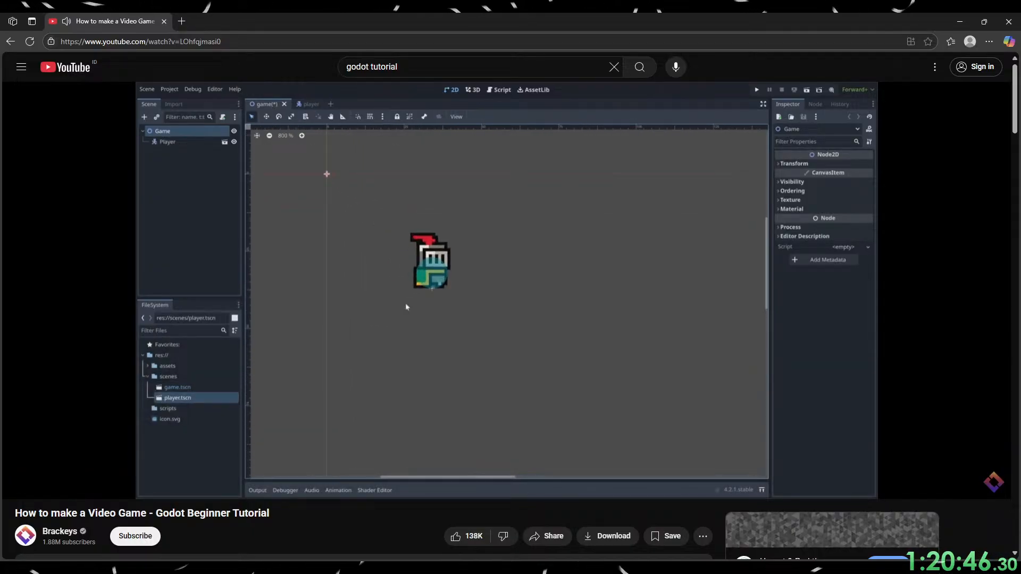
click(417, 381)
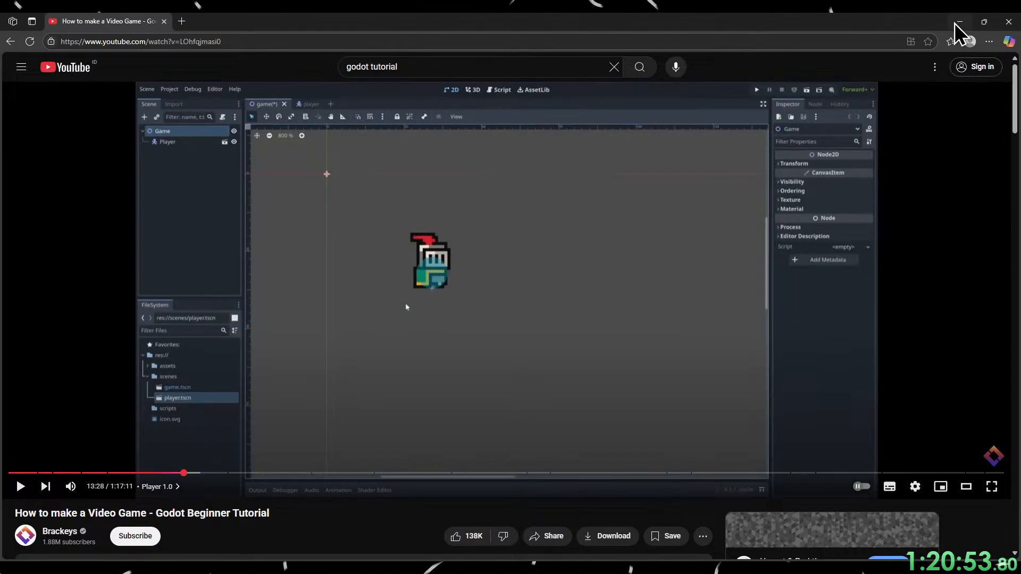
Switch to Godot, open the game scene, and place an instance of player.tscn just below and right of the origin.
click(957, 22)
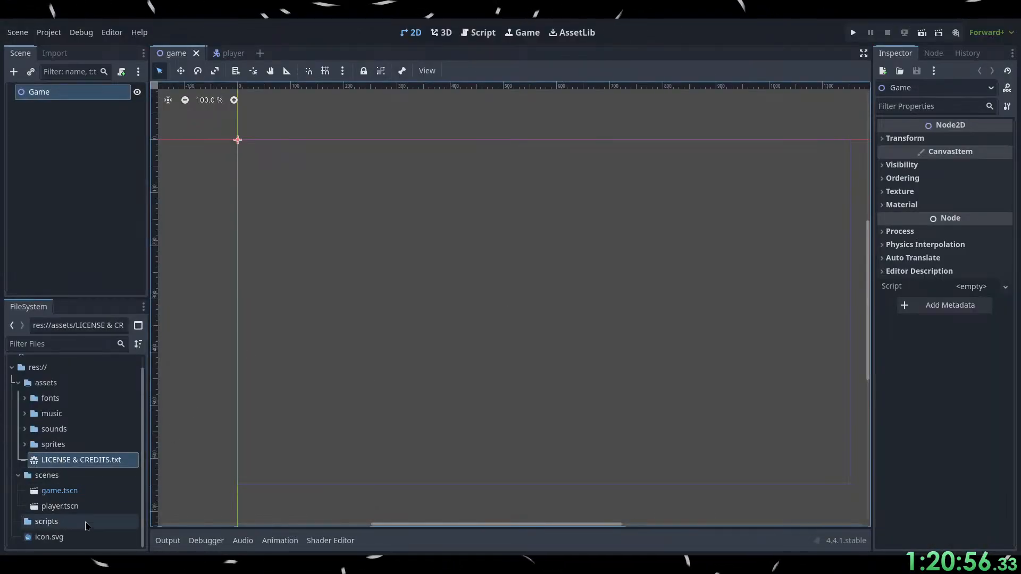
scroll(245, 137, up, 6)
scroll(231, 152, up, 20)
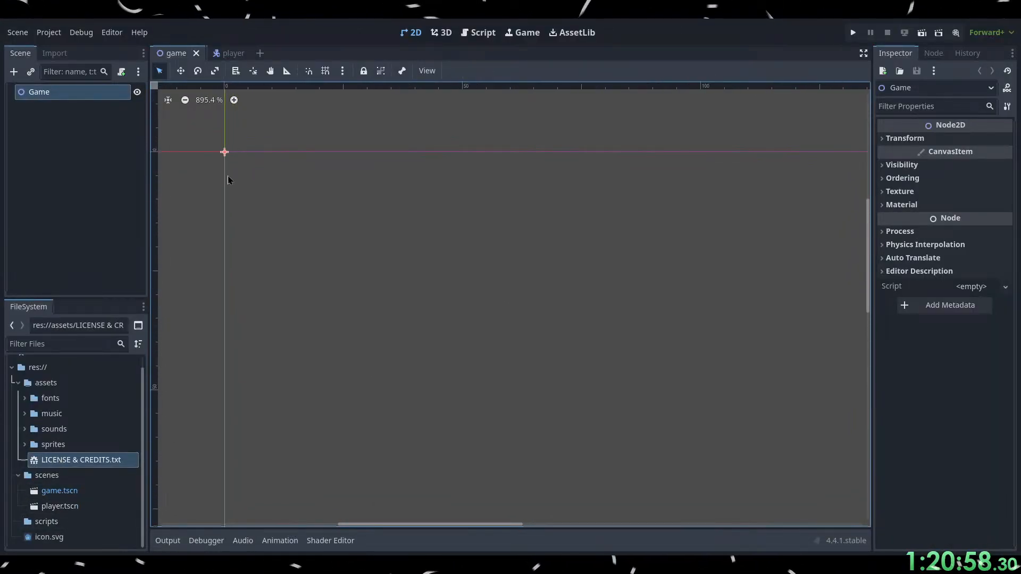
drag(65, 512, 302, 318)
drag(455, 355, 554, 373)
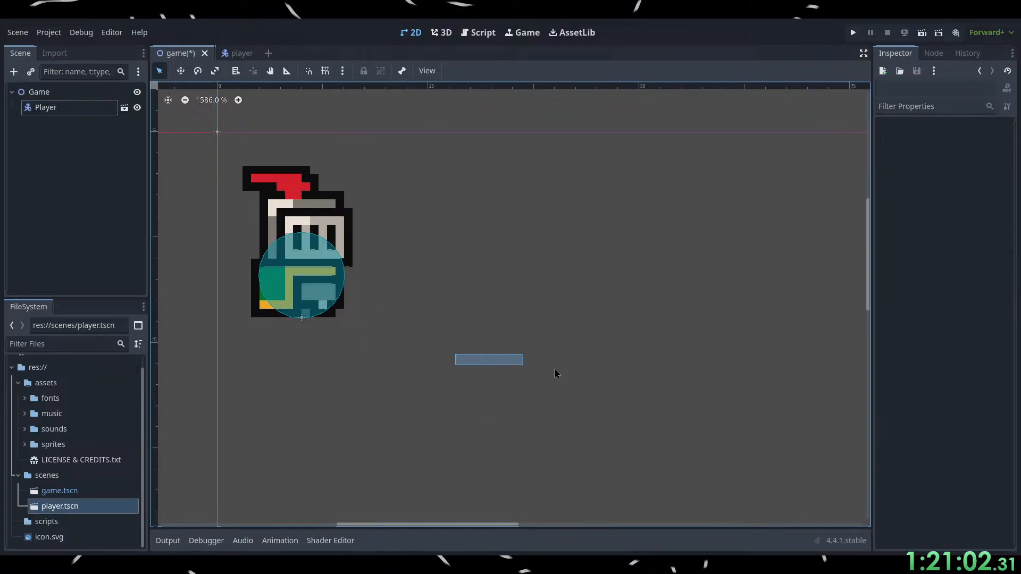
middle_drag(472, 395, 651, 435)
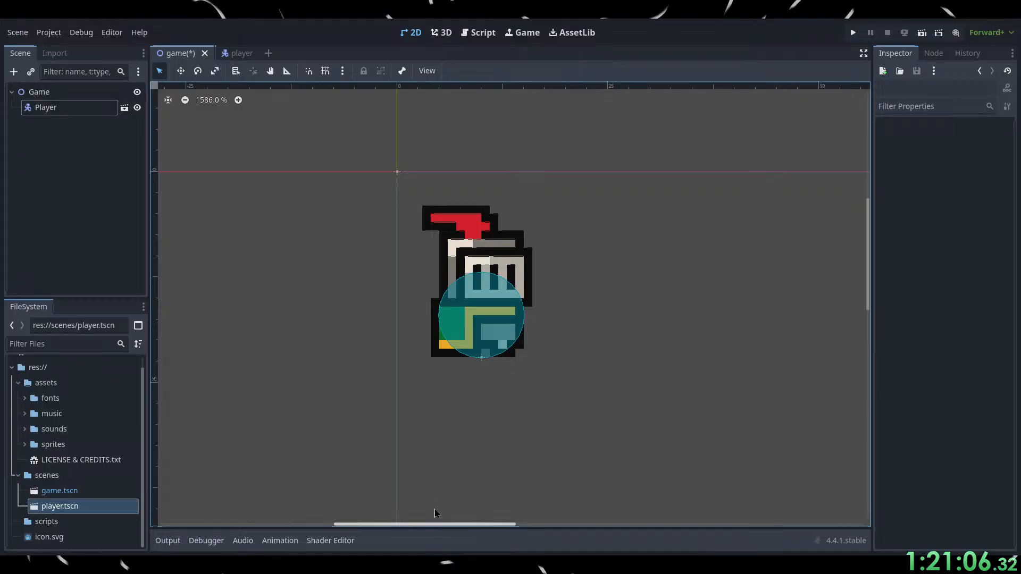
Switch to the browser and watch the tutorial add a Camera2D node to the game scene, pausing at 13:34.
key(alt+Tab)
click(553, 351)
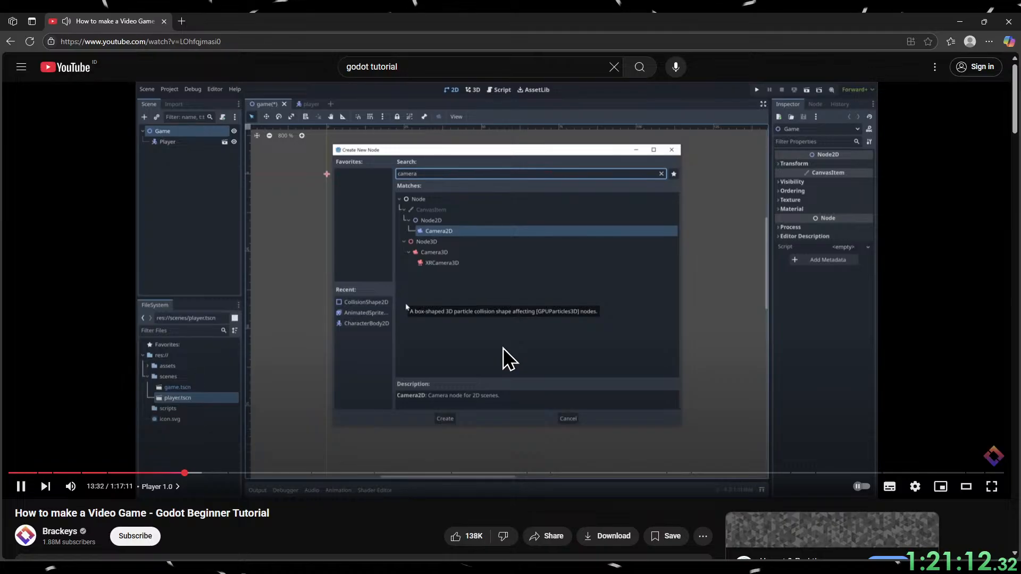
click(501, 358)
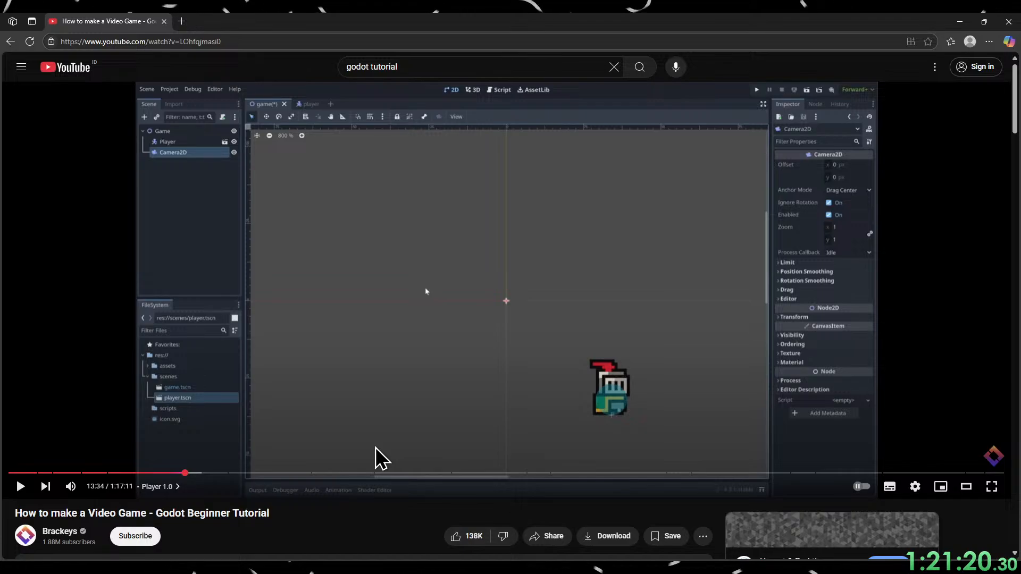
Switch to Godot and add a Camera2D node as a child of the Game root node.
click(960, 22)
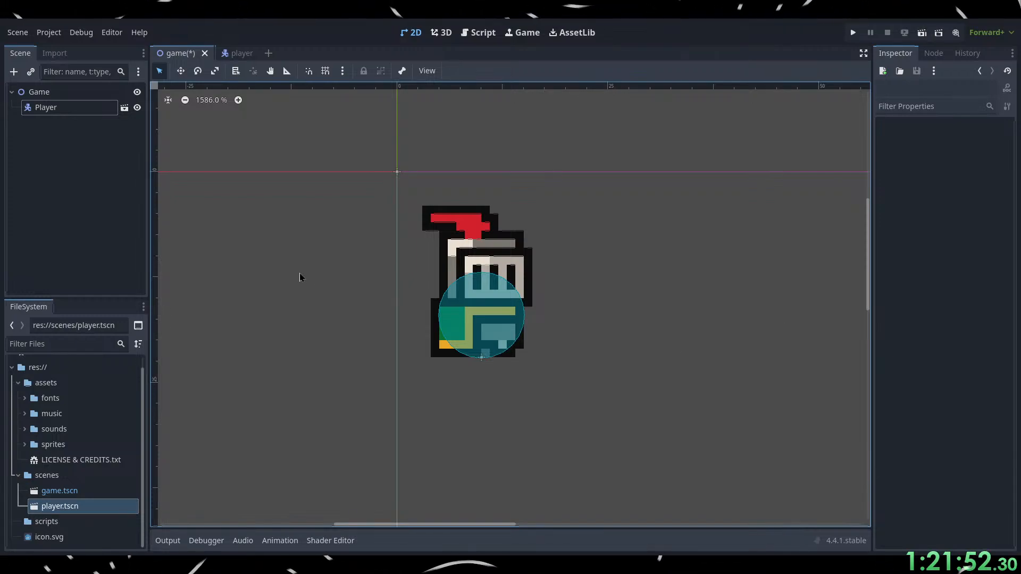
click(71, 152)
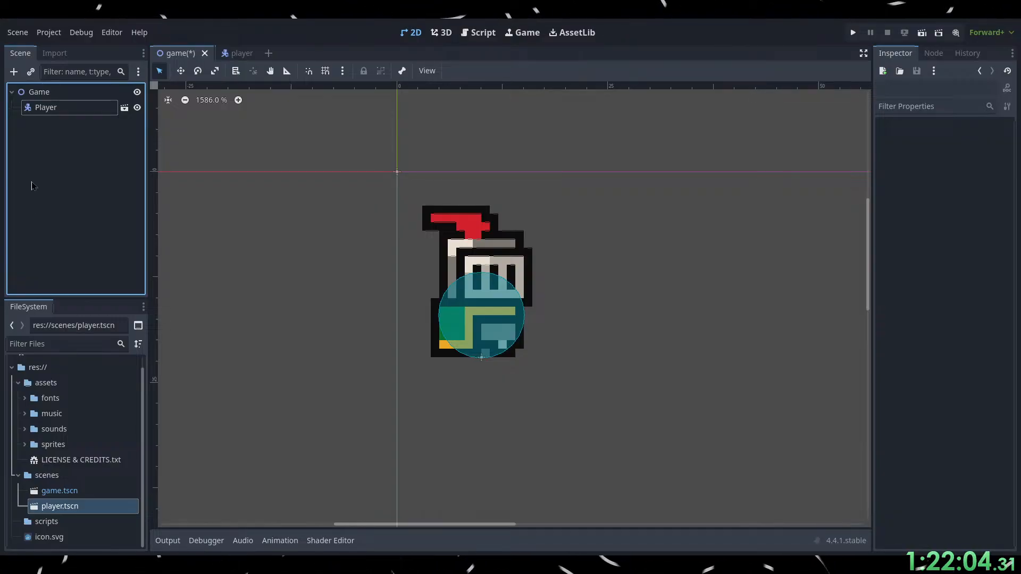
click(33, 91)
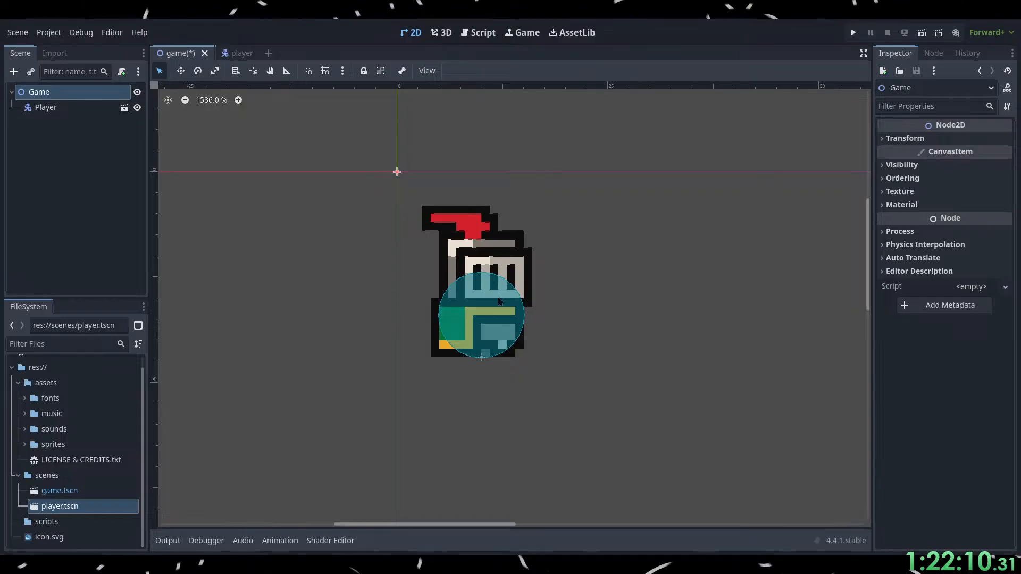
click(356, 499)
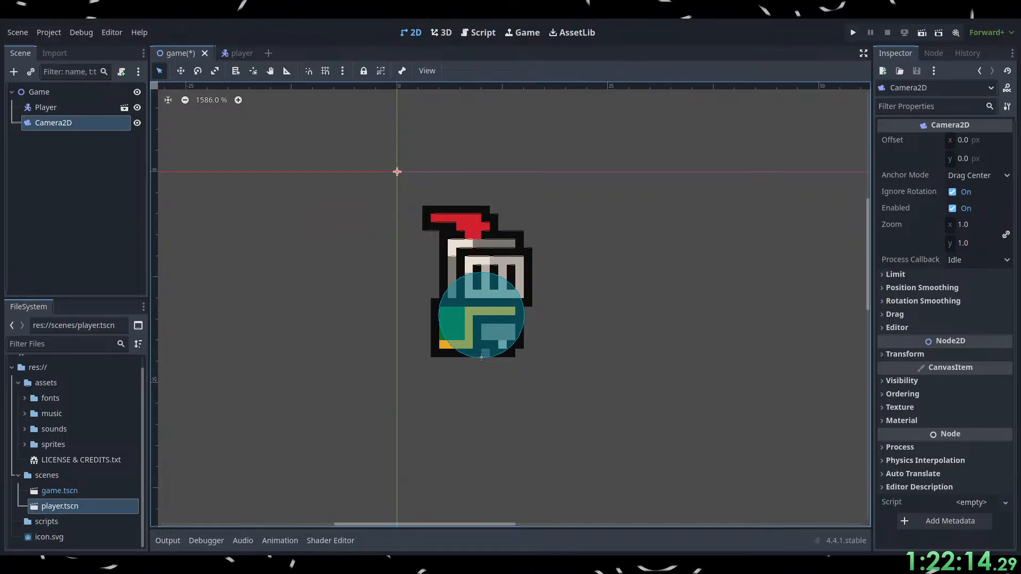
Switch to the browser and watch the tutorial change the camera's zoom, pausing at 13:45.
key(alt+Tab)
click(493, 335)
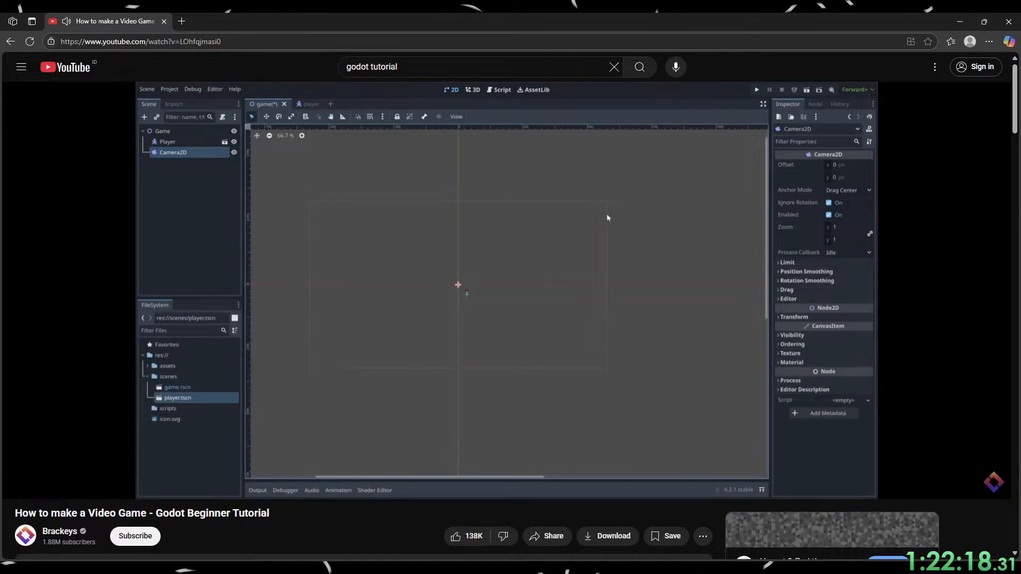
click(507, 407)
click(496, 394)
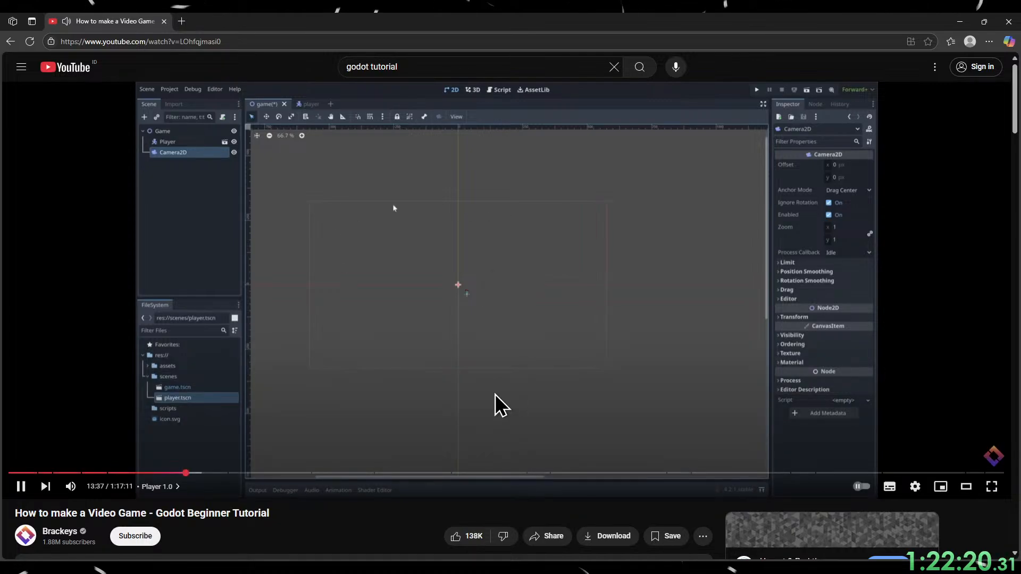
click(495, 394)
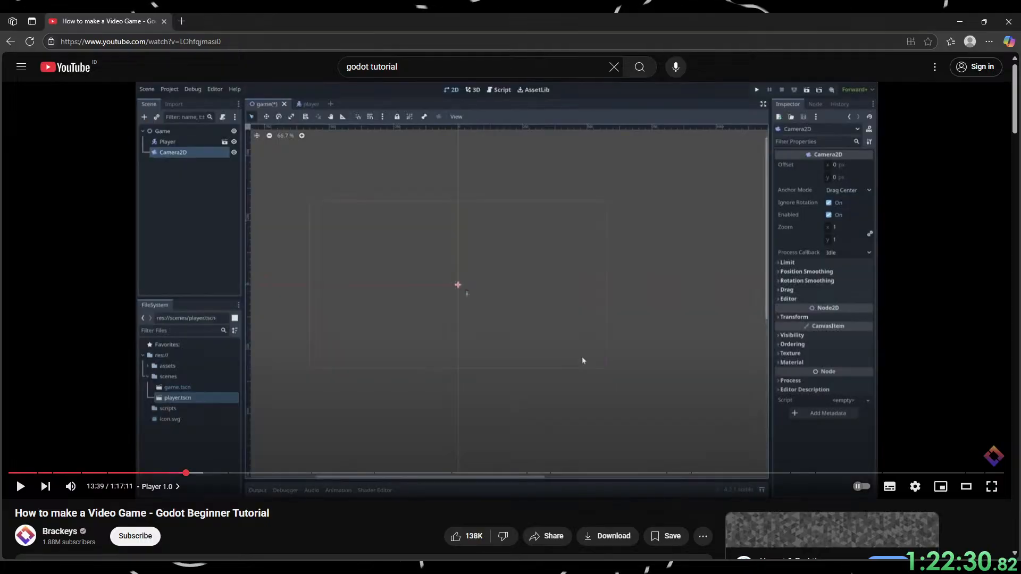
click(481, 260)
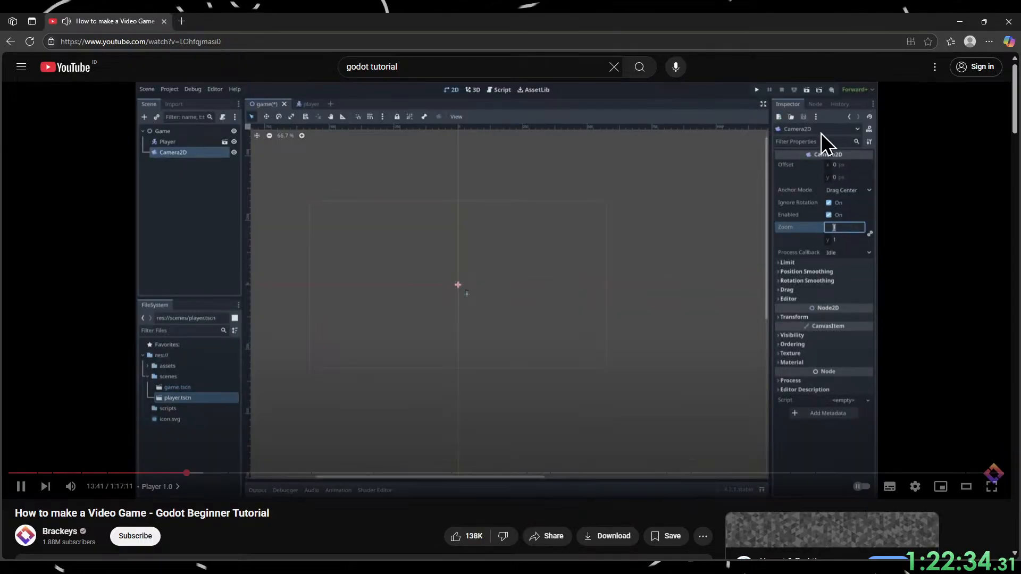
click(487, 312)
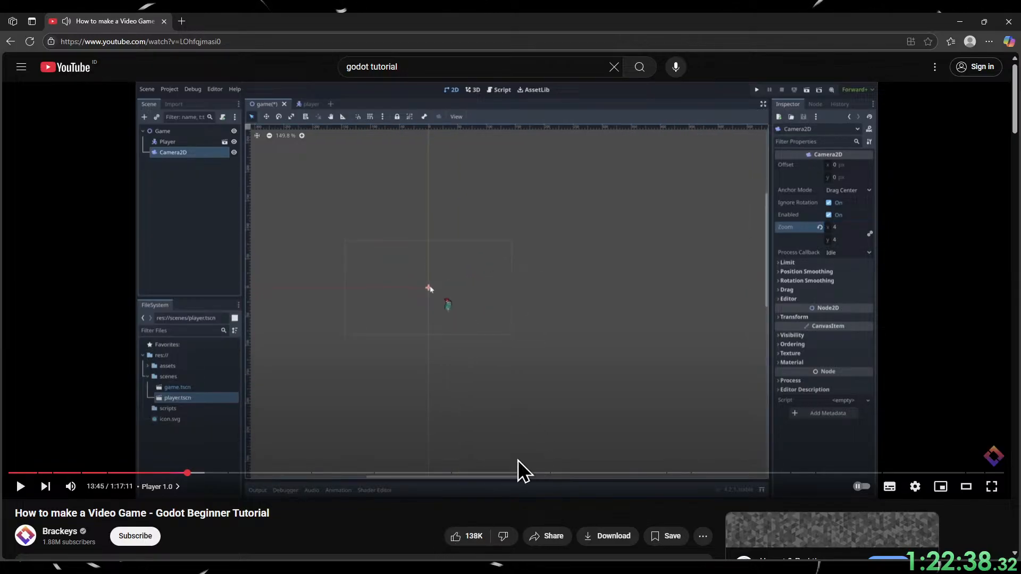
Switch to Godot and set the Camera2D node's zoom to 4 on both axes.
click(1009, 21)
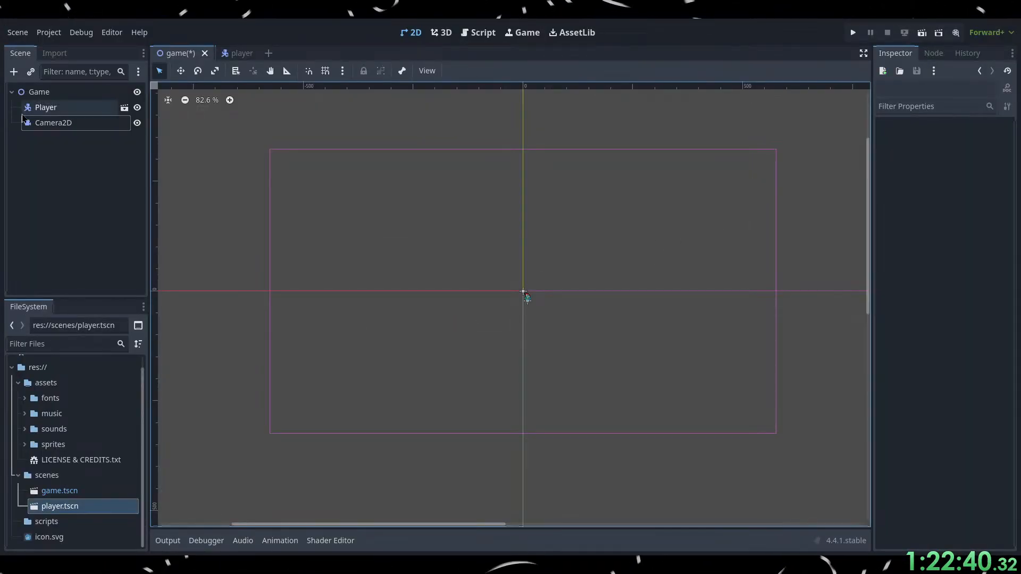
click(53, 126)
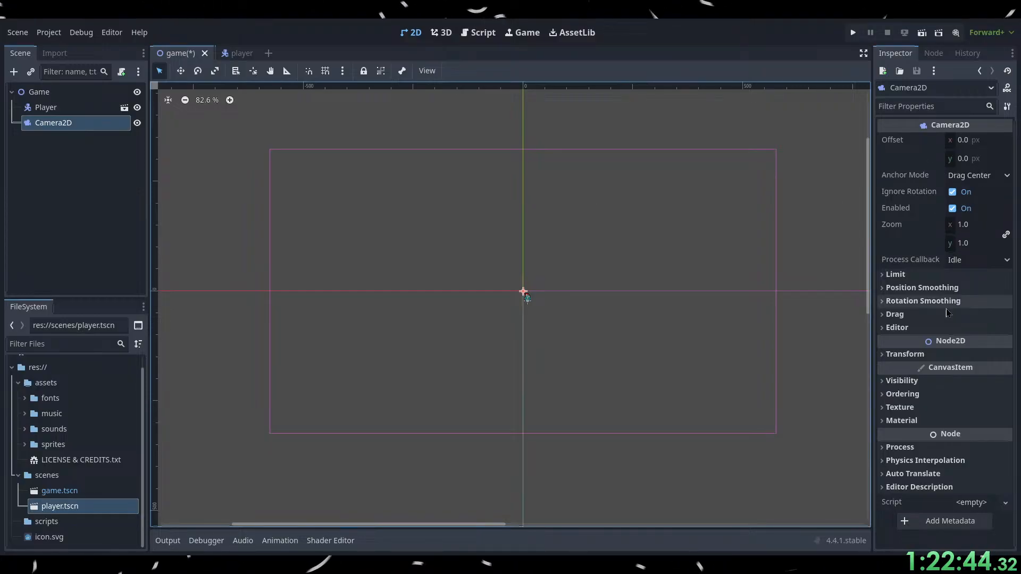
click(961, 226)
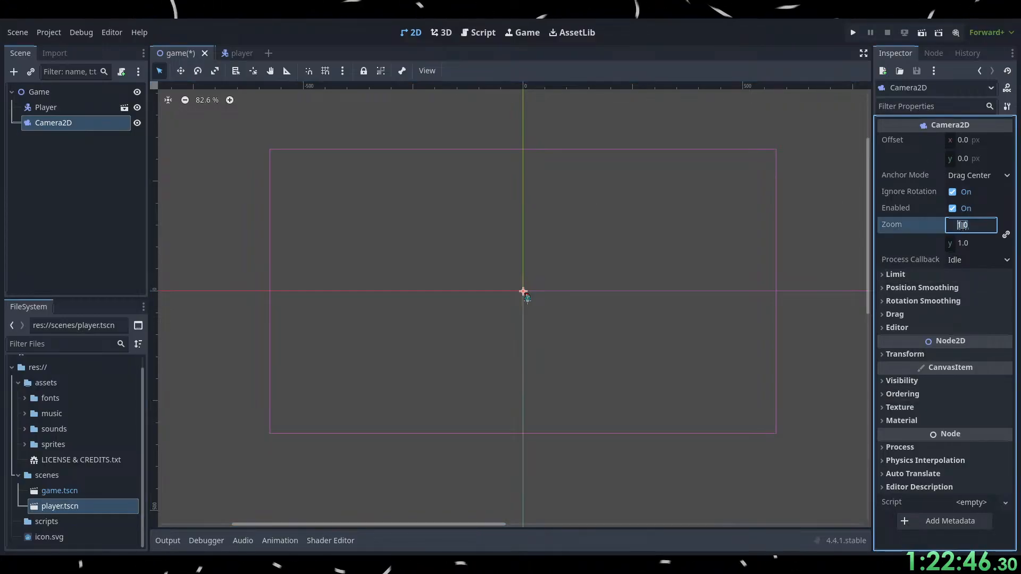
text(4)
key(Return)
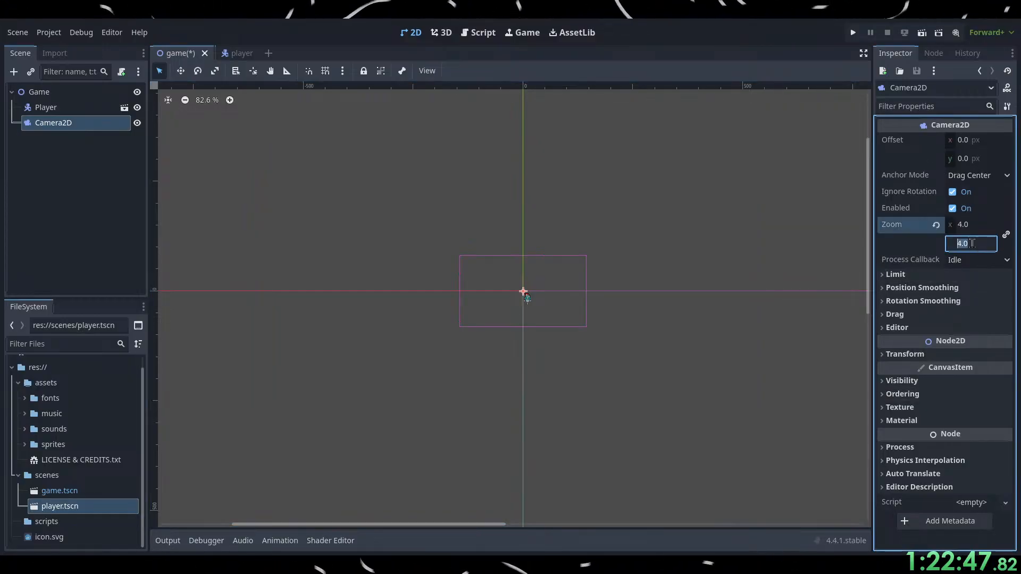
click(713, 292)
scroll(509, 304, up, 6)
scroll(553, 297, up, 8)
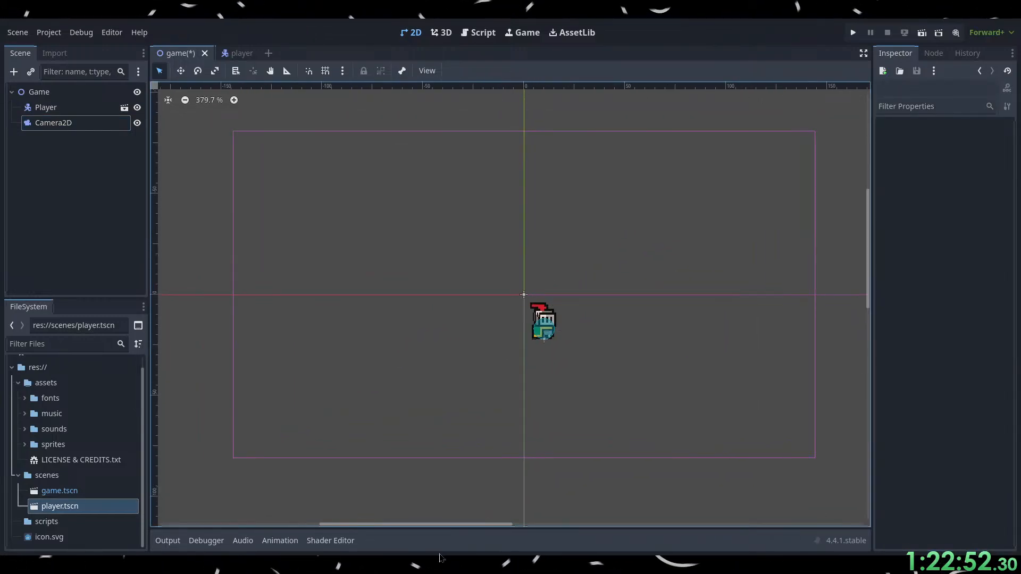
Switch to the browser and watch the tutorial move the camera over the player, pausing at 13:49.
key(alt+Tab)
click(516, 351)
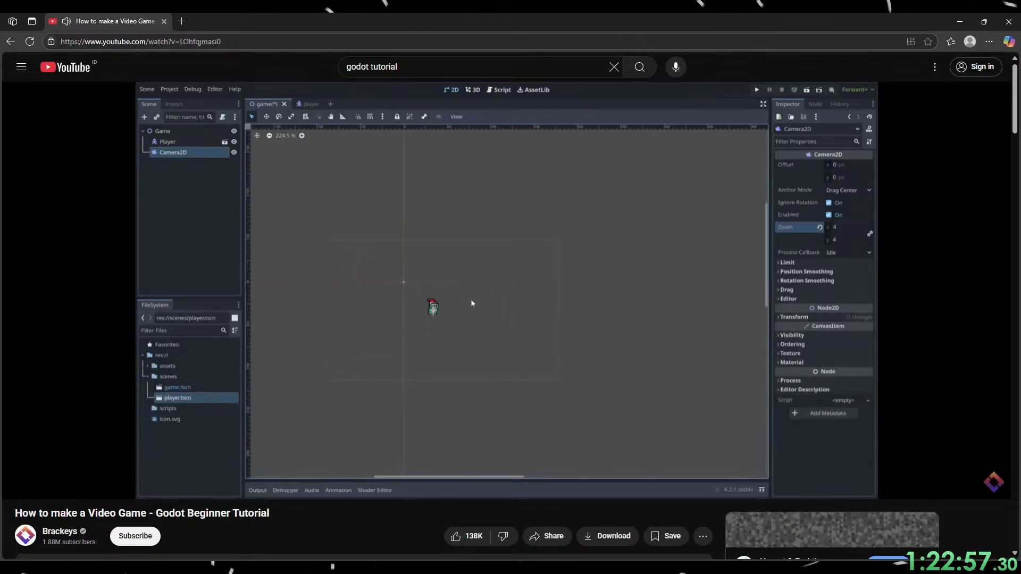
click(626, 325)
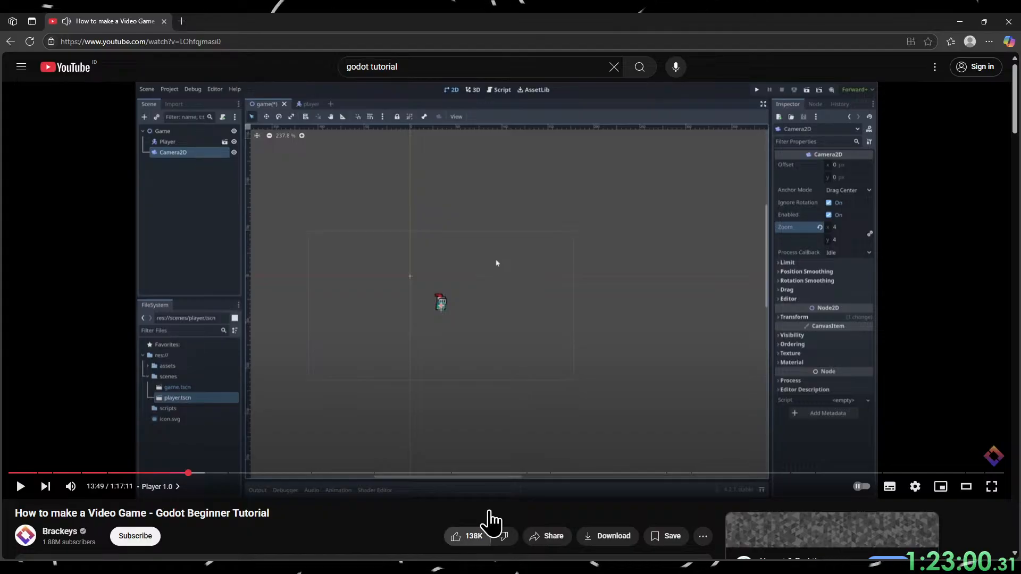
Switch to Godot, move the player farther right and down from the origin, and centre the Camera2D node on it.
click(961, 21)
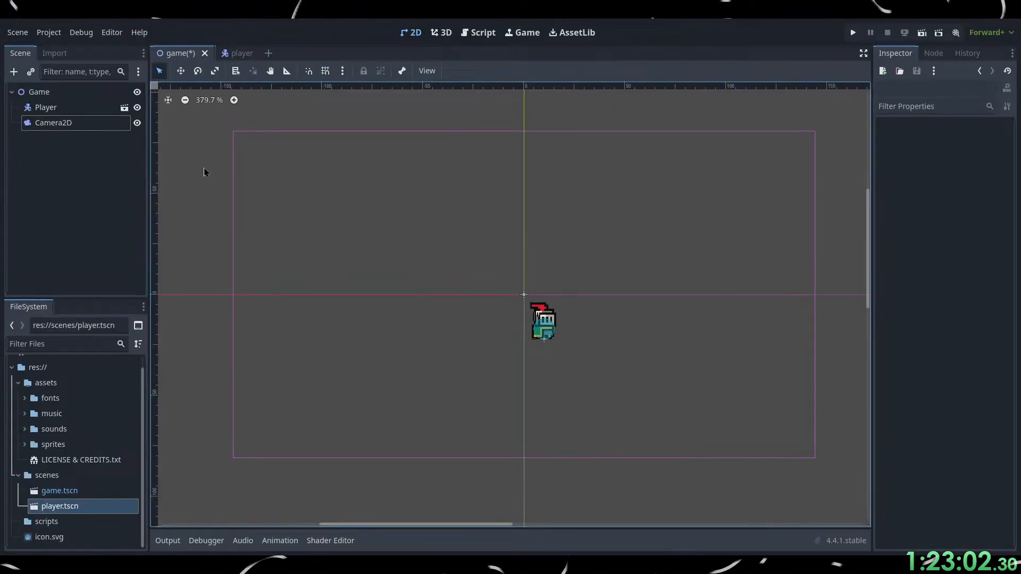
click(545, 325)
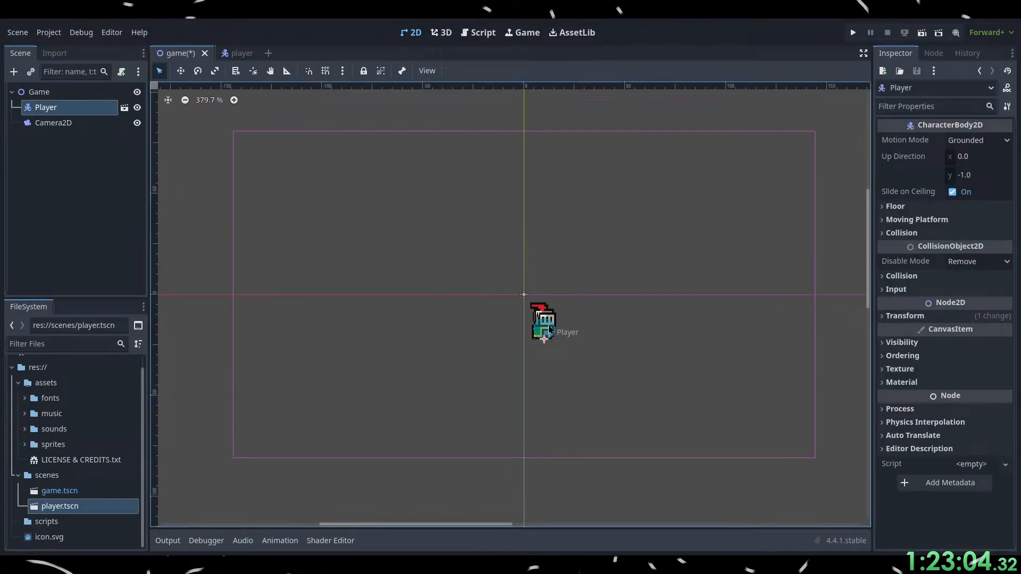
drag(550, 329, 603, 335)
click(57, 125)
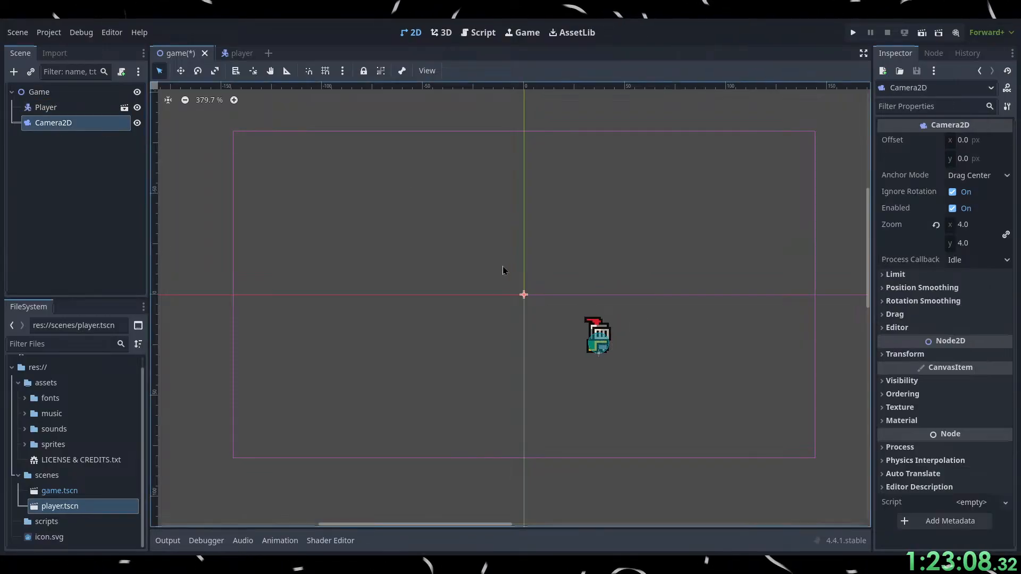
drag(525, 296, 599, 344)
click(231, 257)
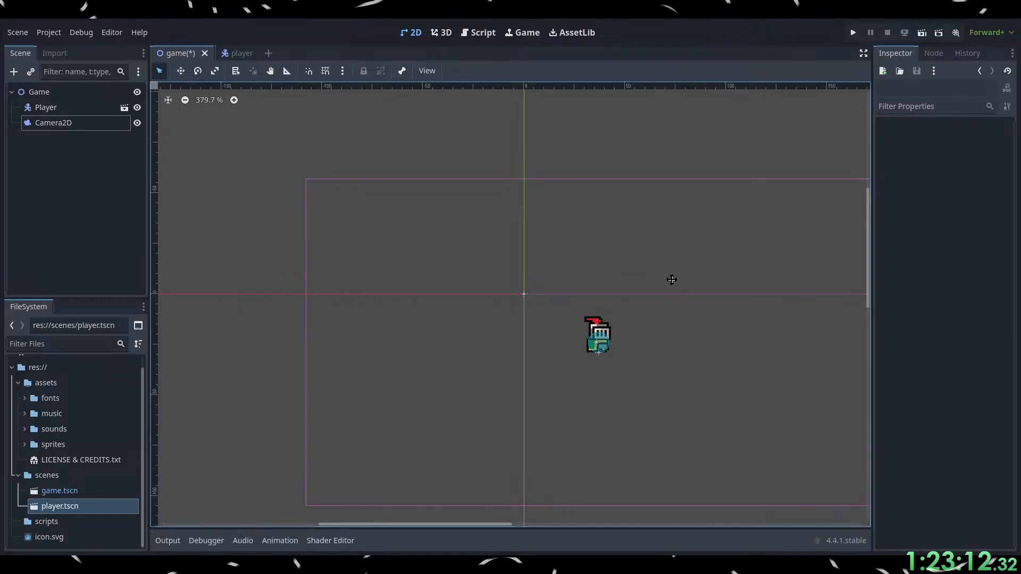
middle_drag(671, 280, 587, 237)
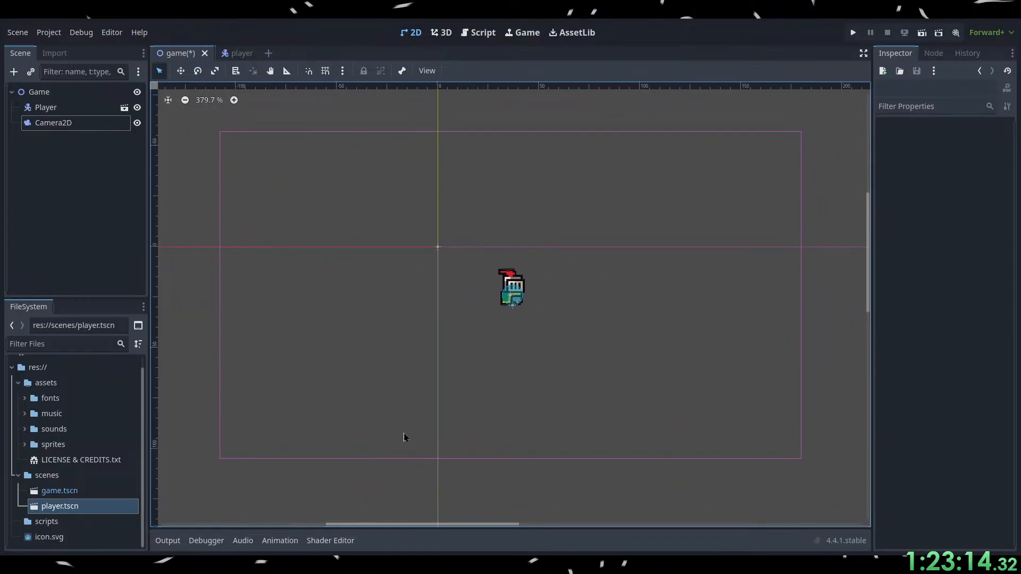
Switch to the browser and watch the tutorial test-run the game with the new camera, pausing around 13:57.
key(alt+Tab)
click(574, 198)
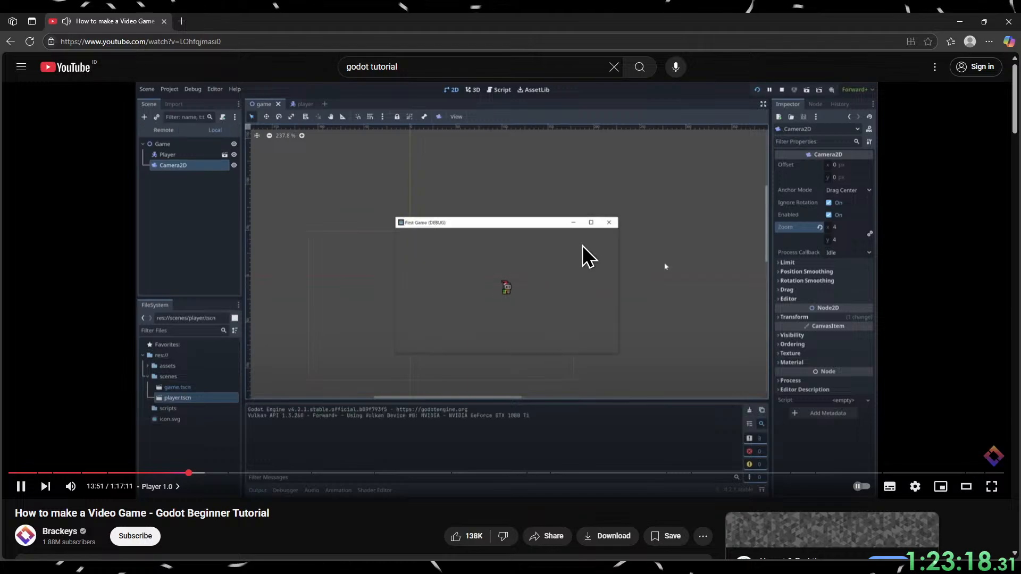
click(571, 350)
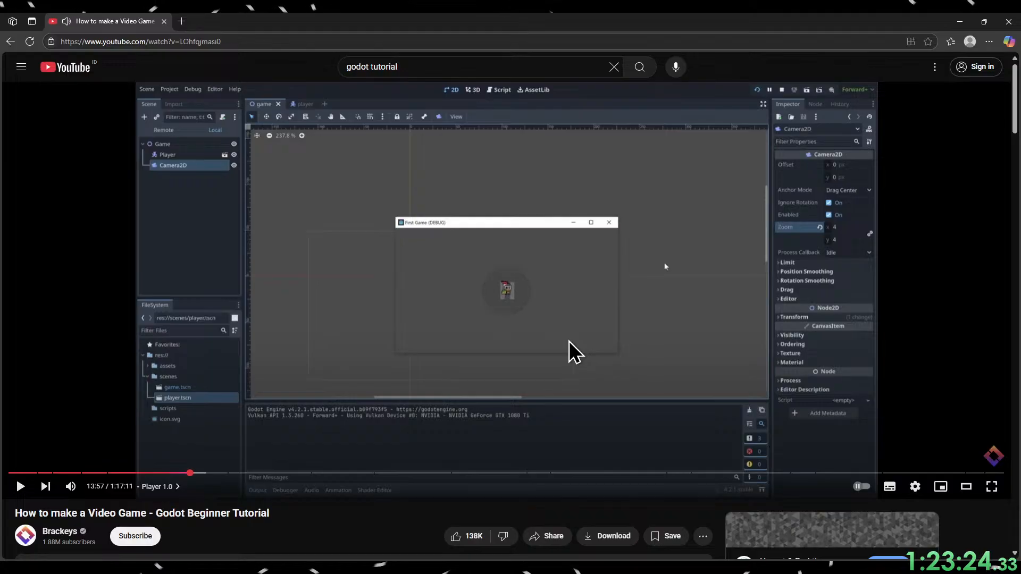
click(569, 349)
click(580, 347)
Switch to Godot, run the project to test the camera view, stop it, and start it again.
click(960, 21)
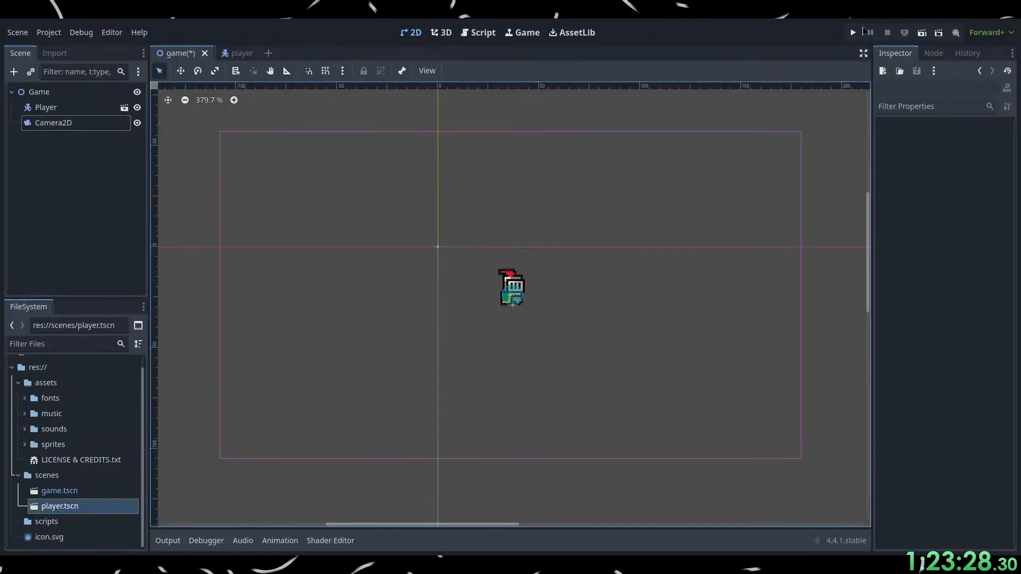
key(F5)
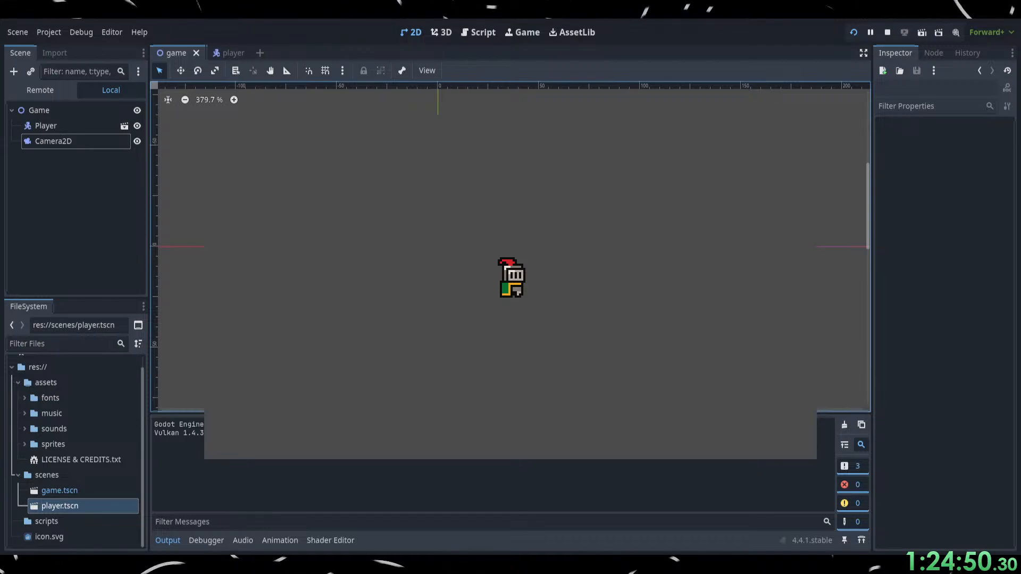
key(F8)
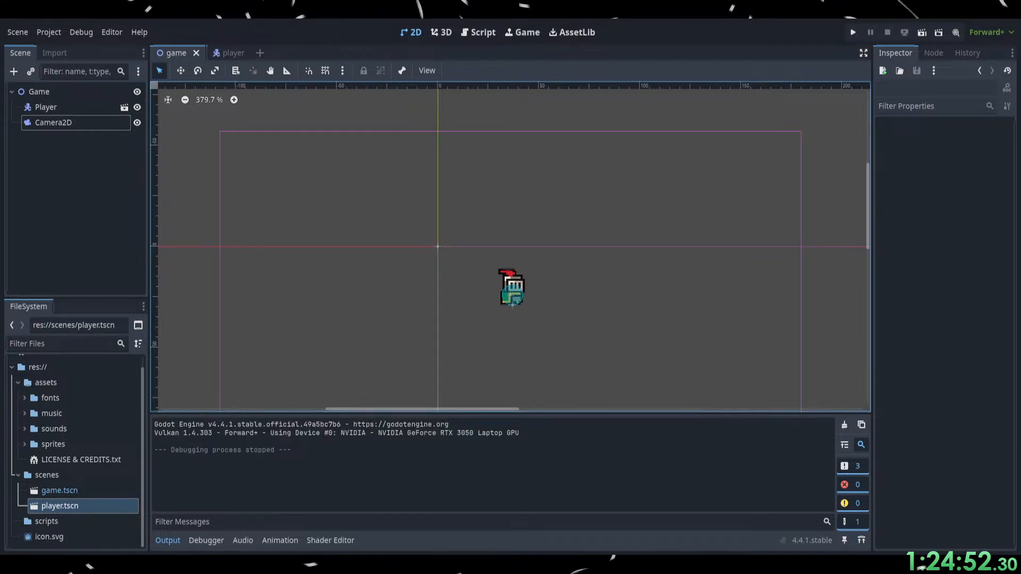
click(853, 33)
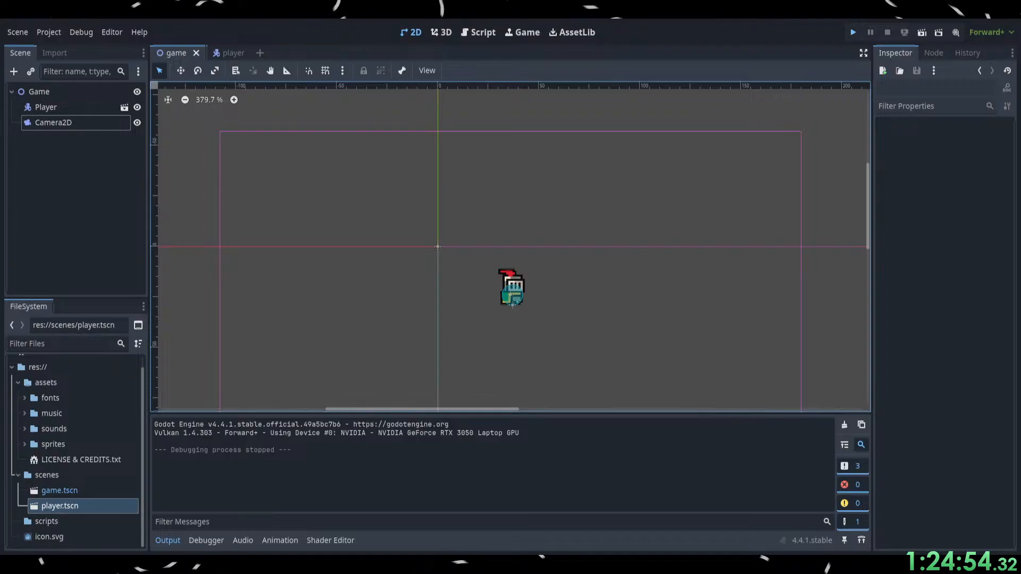
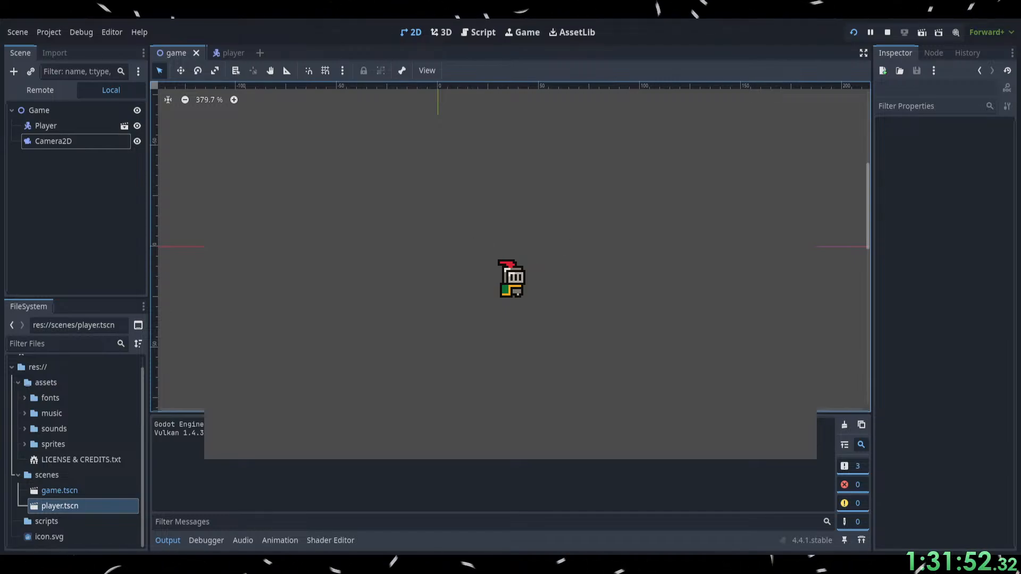
Stop the running game and select the Player node in the game scene.
key(F8)
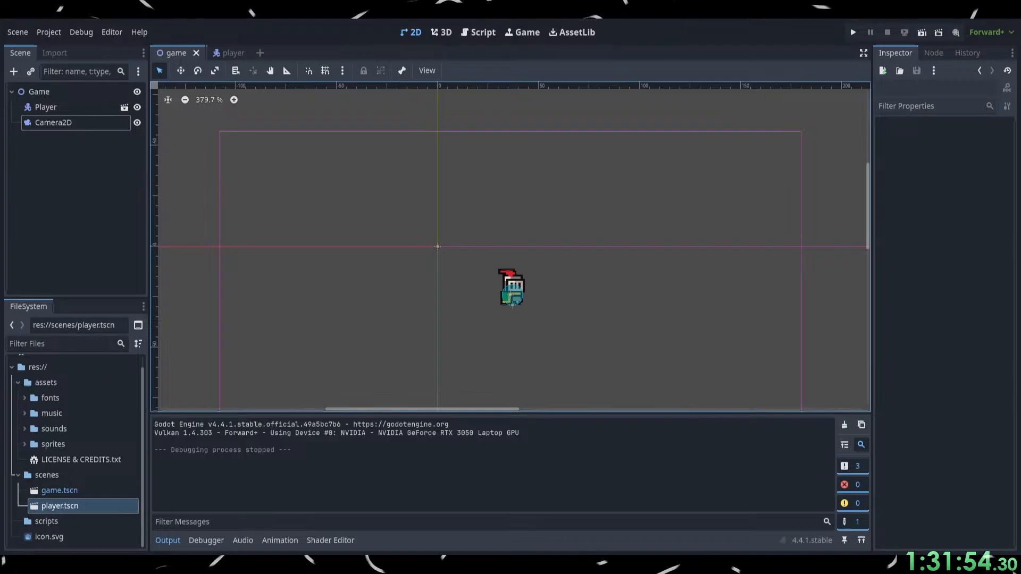
scroll(524, 295, up, 8)
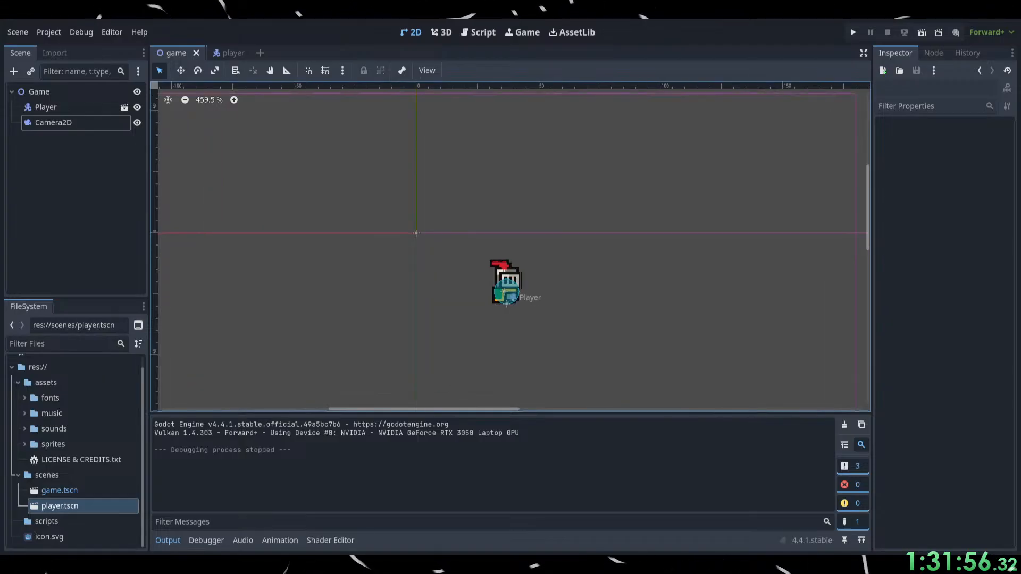
scroll(491, 262, up, 11)
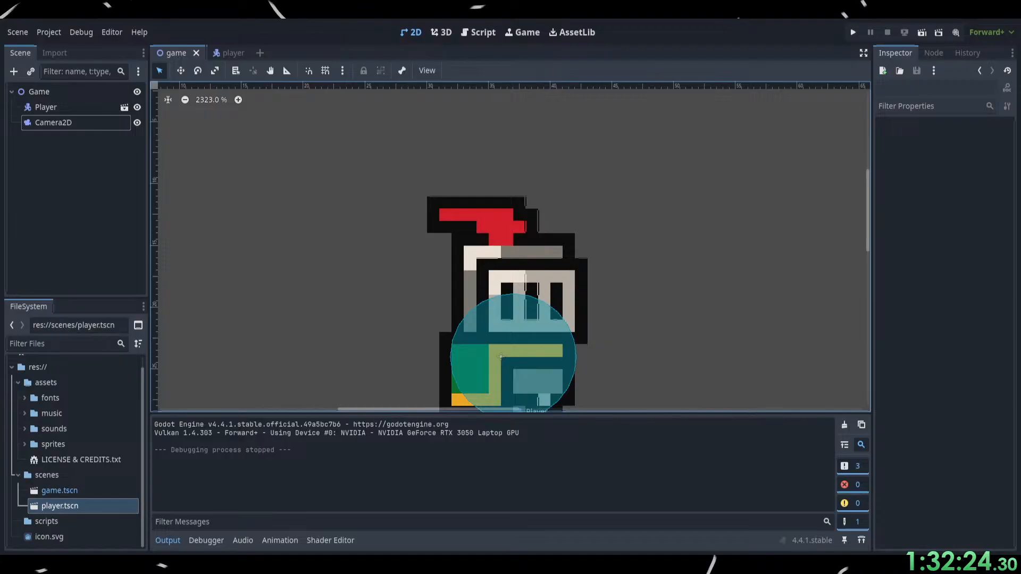
click(356, 336)
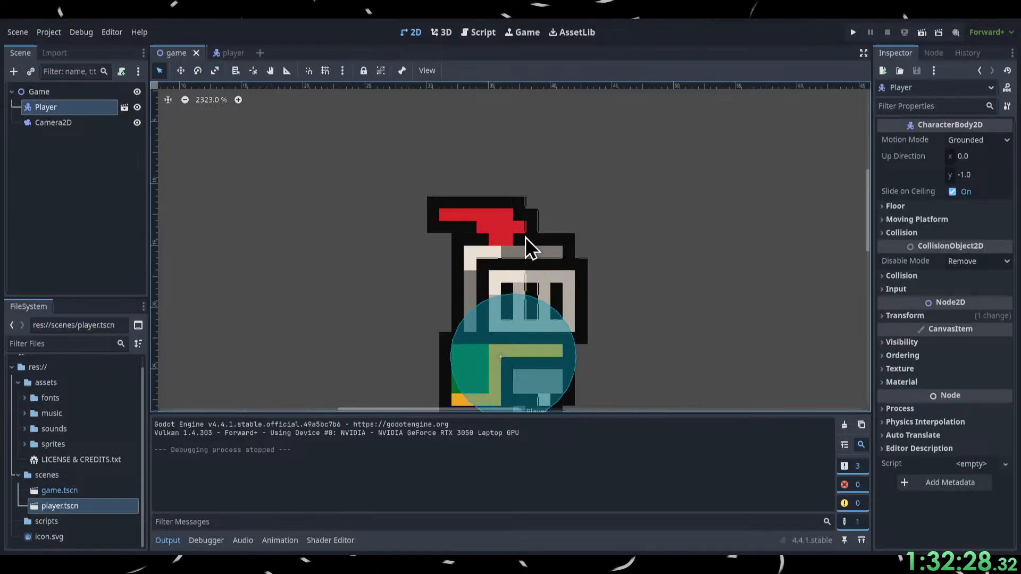
Switch to the browser and watch the tutorial attach a movement script to the player, pausing at 14:36.
key(alt+Tab)
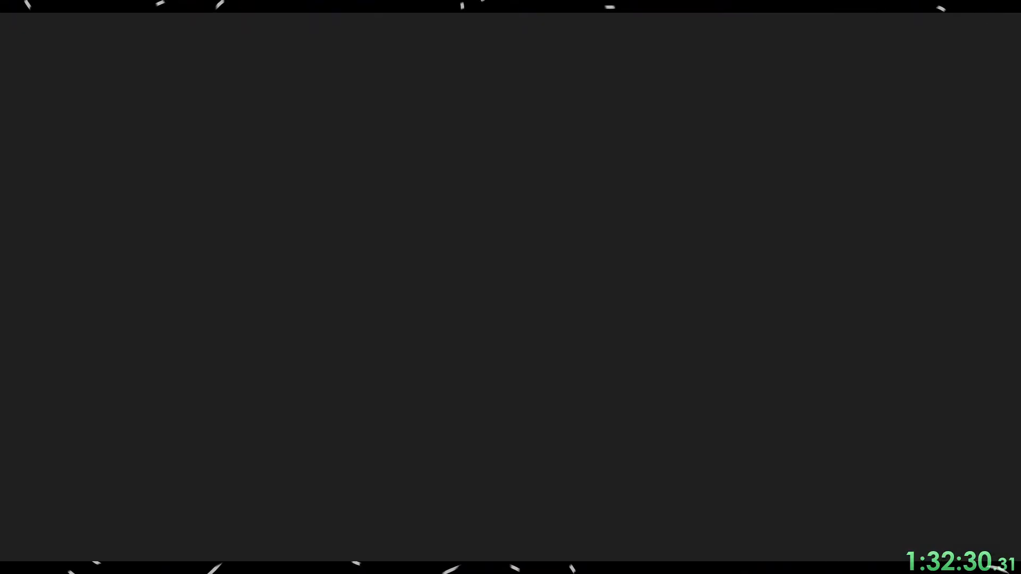
click(521, 357)
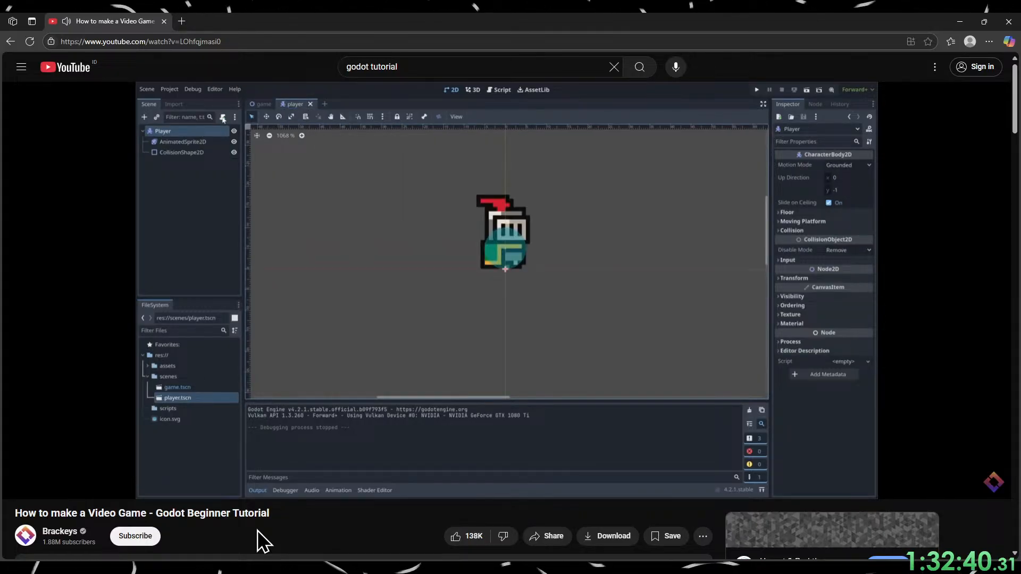
mouse_move(290, 336)
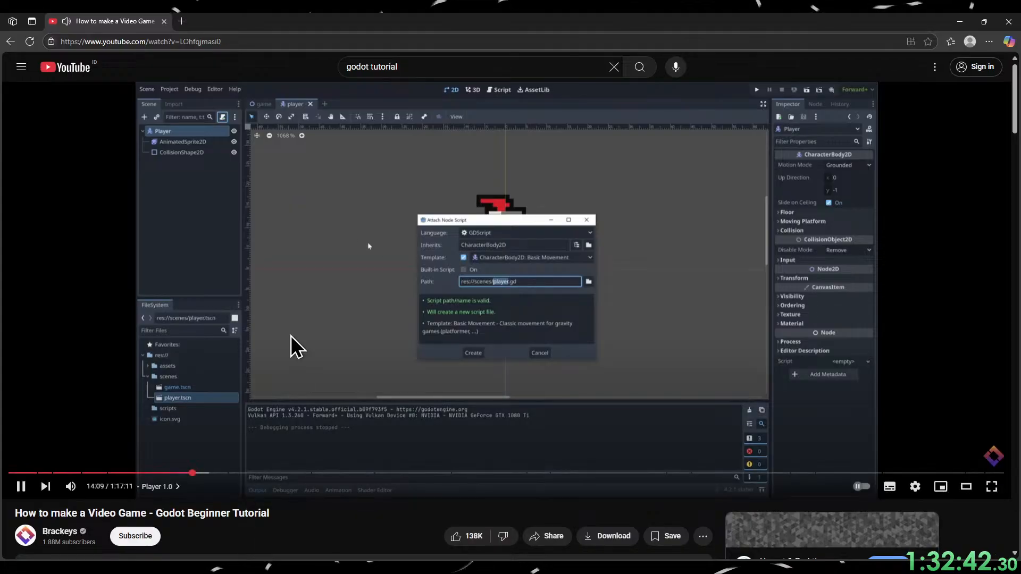
click(279, 238)
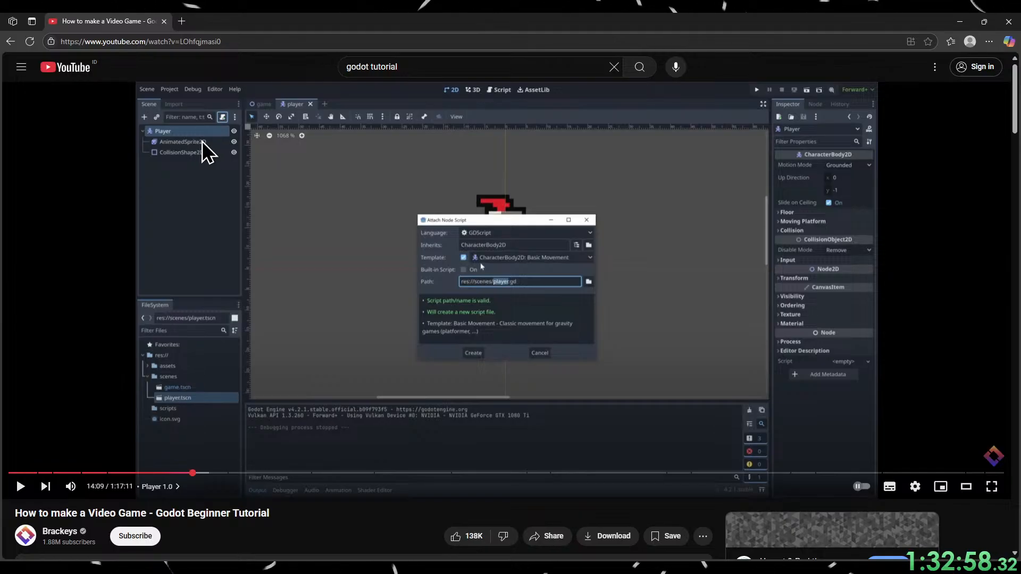
click(246, 234)
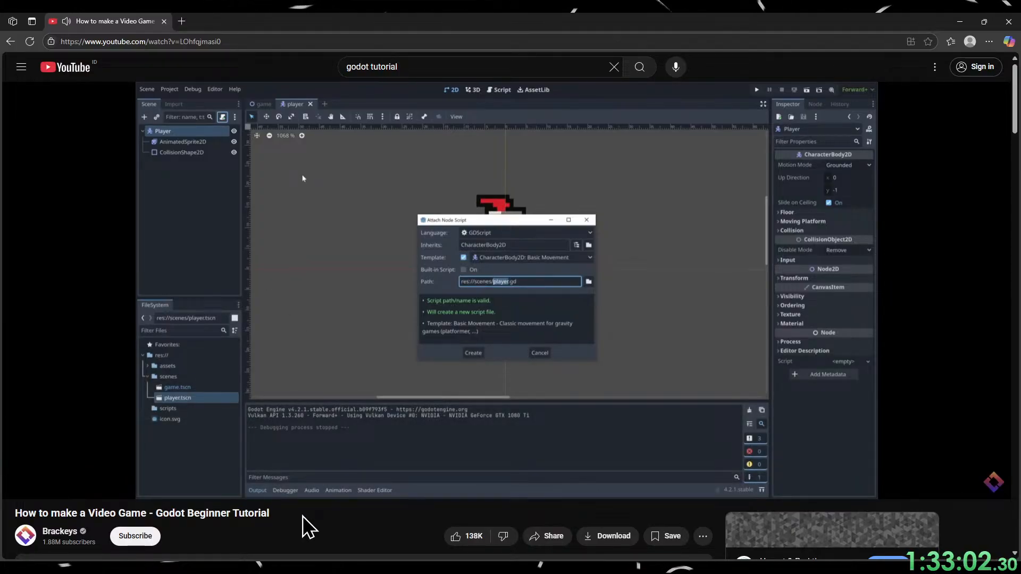
key(Left)
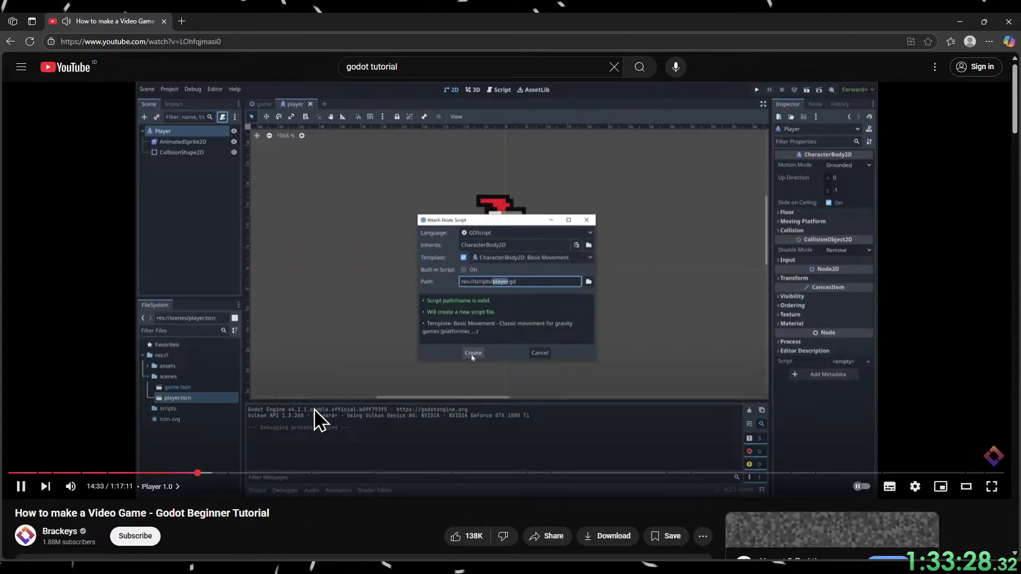
click(317, 417)
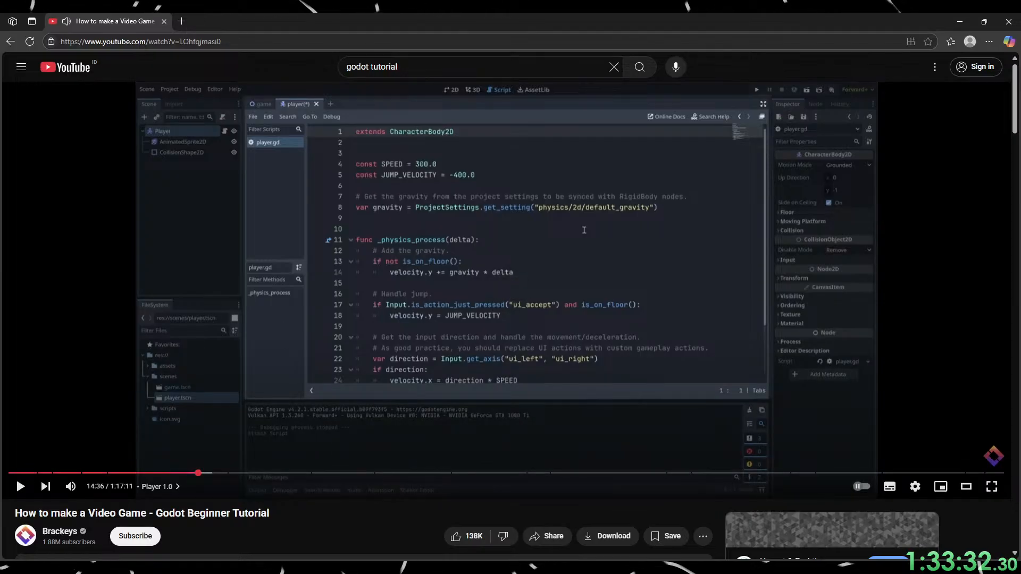
Glance at the Godot scene, return to the browser and rewind the tutorial to the script location dialog at 14:31.
click(960, 21)
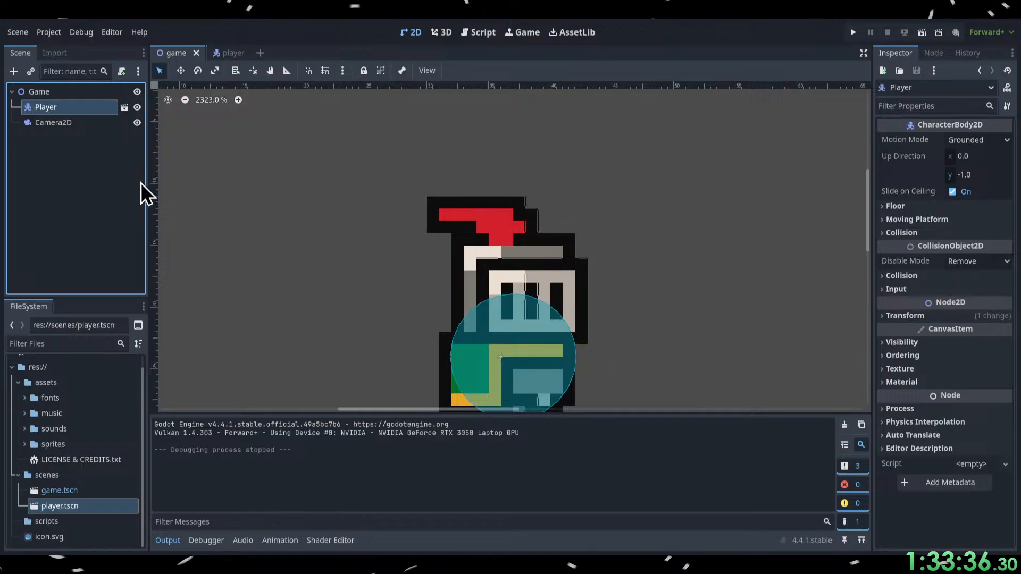
key(alt+Tab)
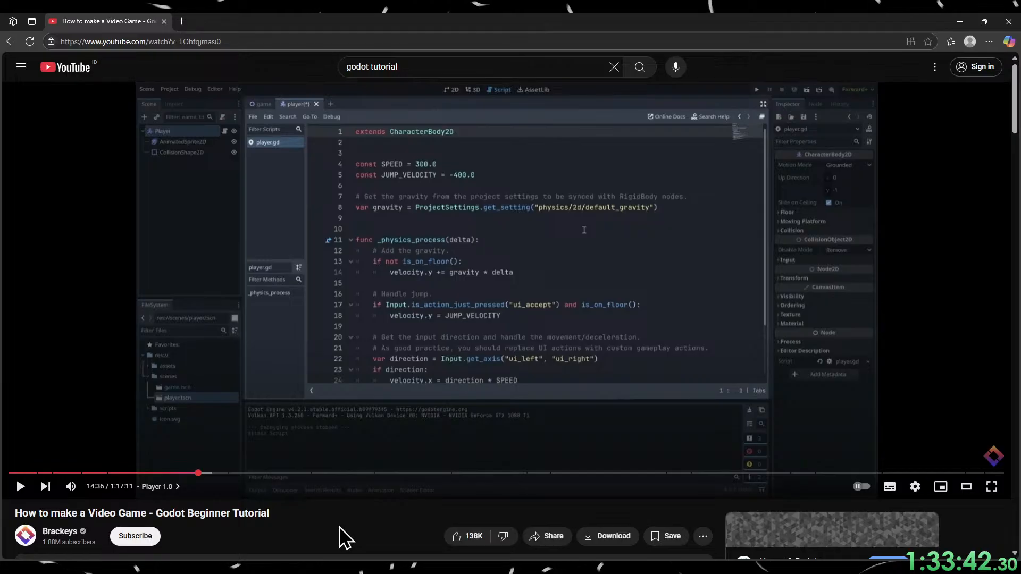
key(Left)
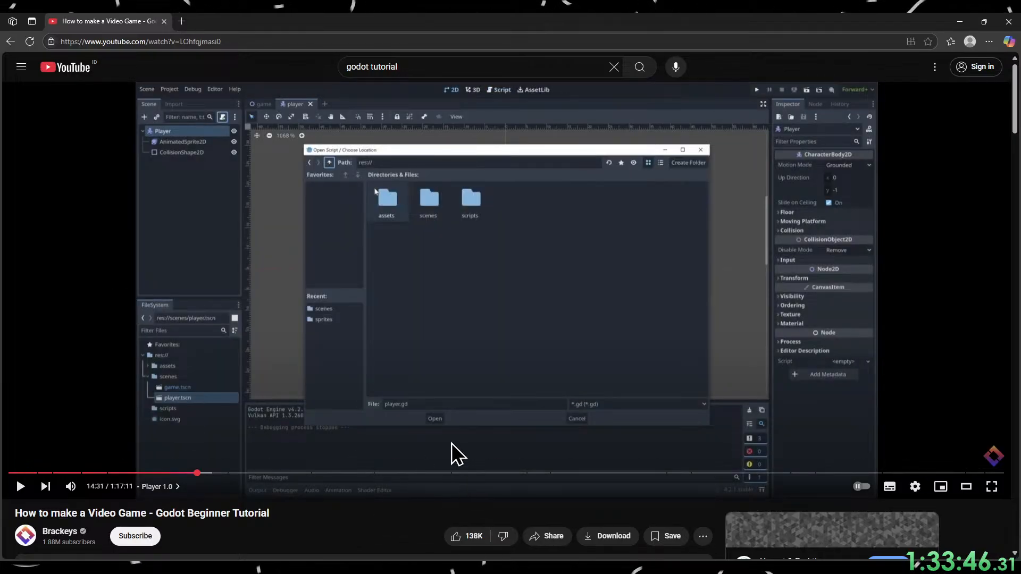
Switch to Godot, attach a new player.gd movement script to the player scene's root node, and check the 2D and Script views.
key(alt+Tab)
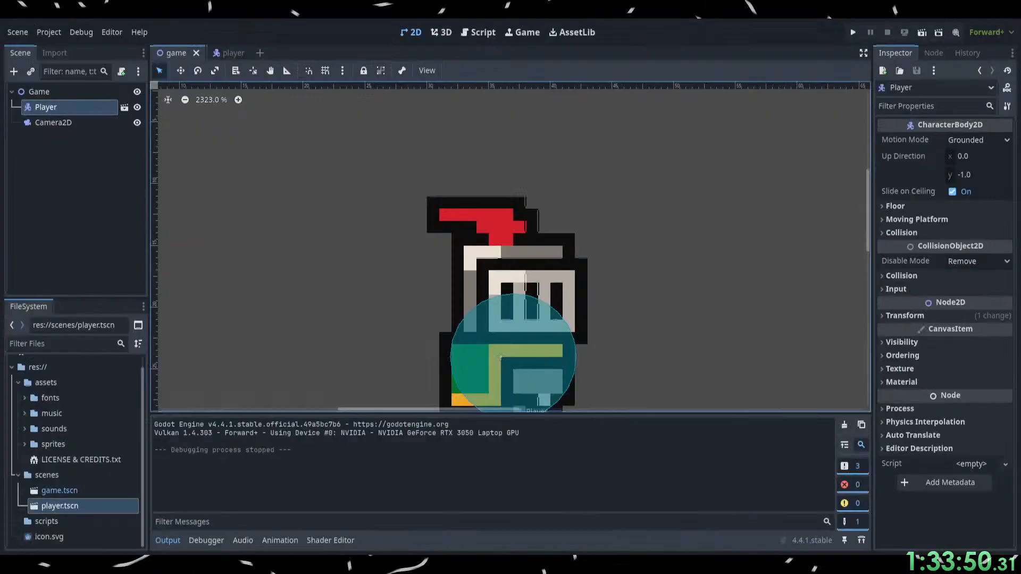
click(231, 56)
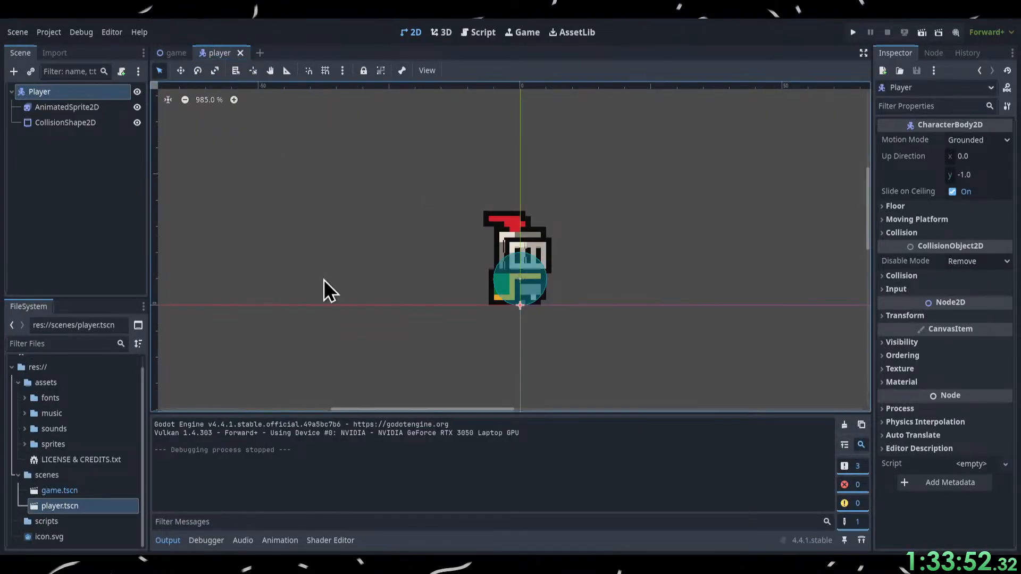
click(80, 97)
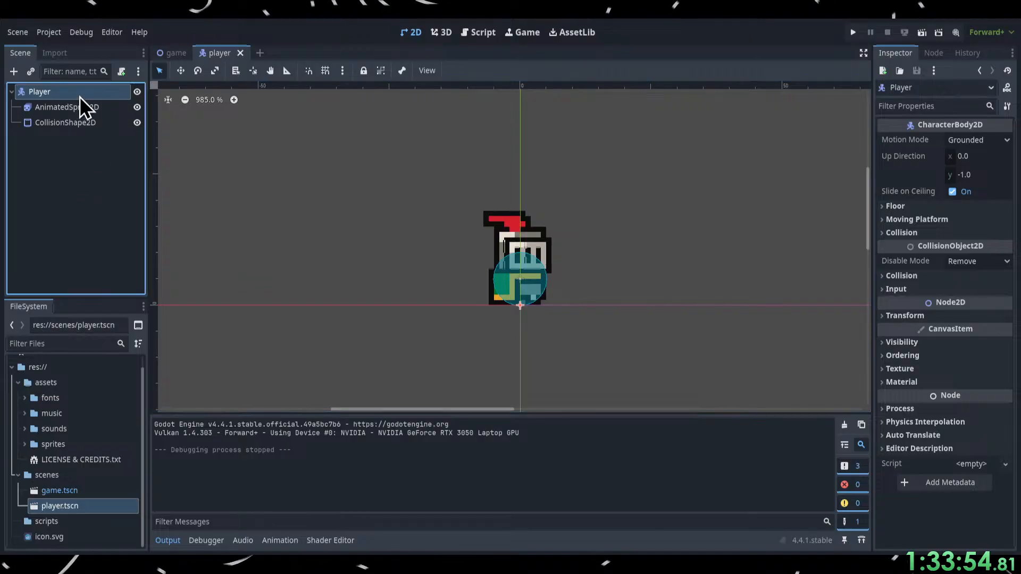
click(127, 78)
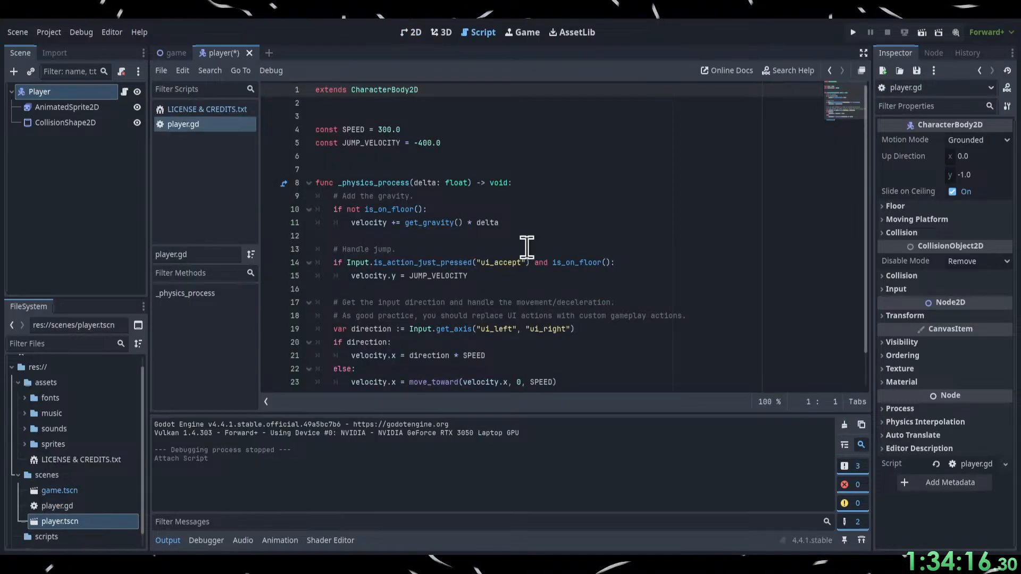
click(411, 33)
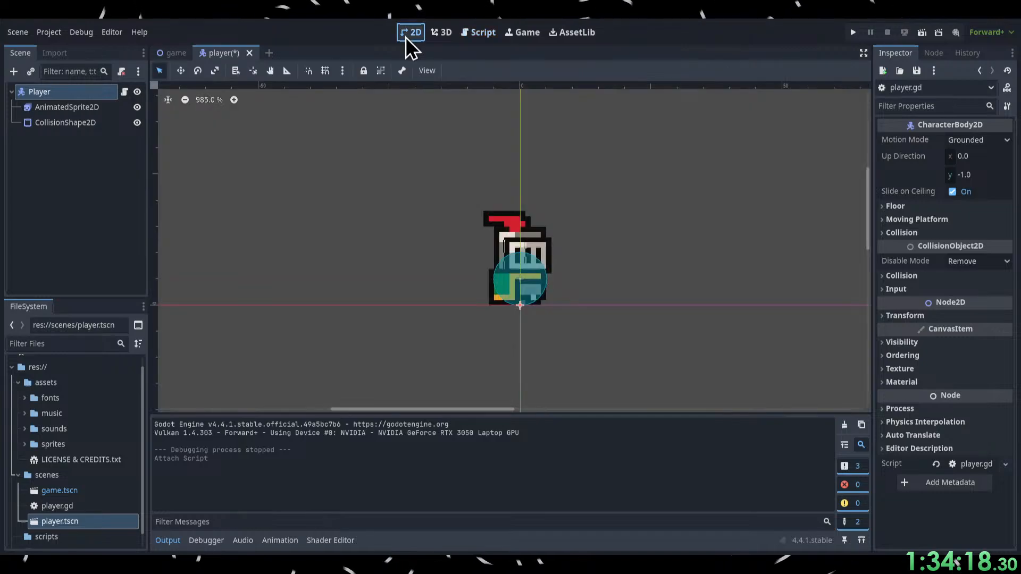
click(484, 34)
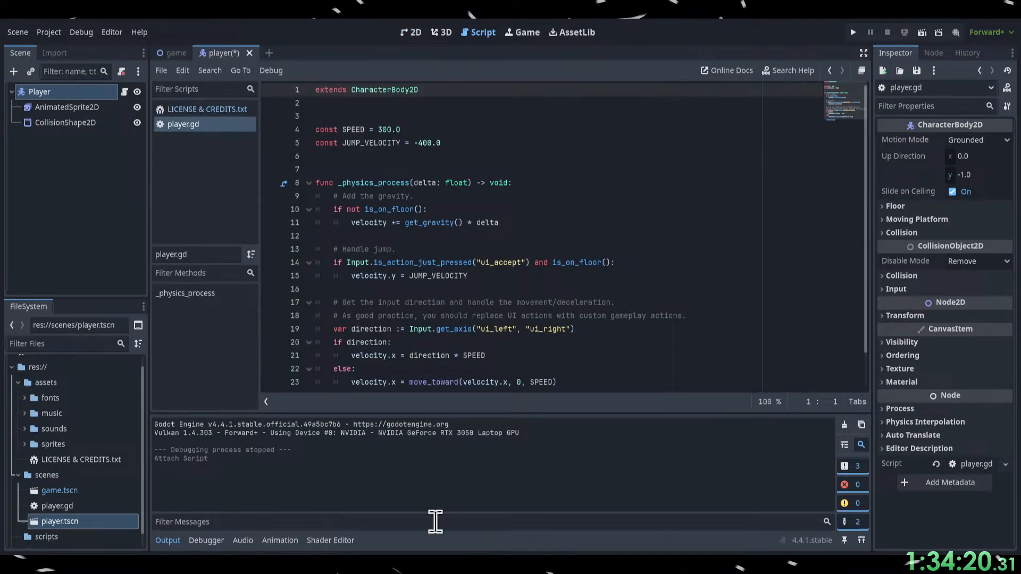
Switch to the browser, watch the tutorial up to 15:03 on switching between script and 2D views, and return to Godot.
key(alt+Tab)
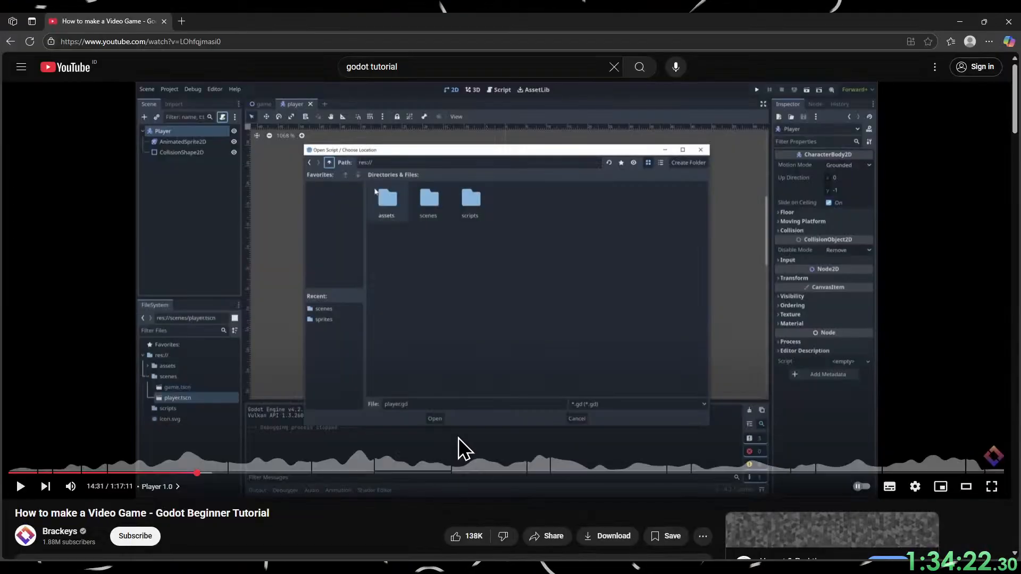
click(526, 334)
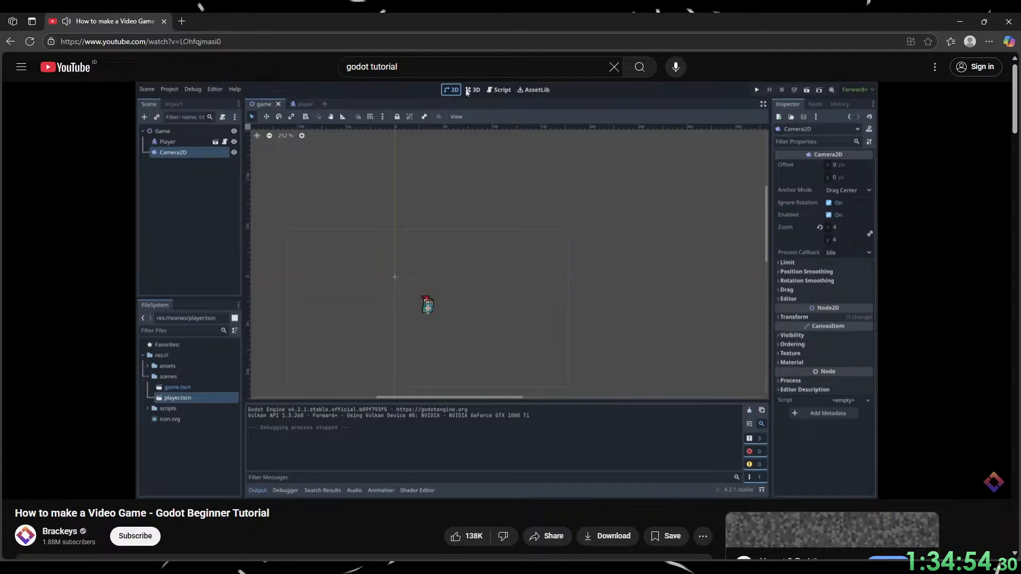
click(537, 416)
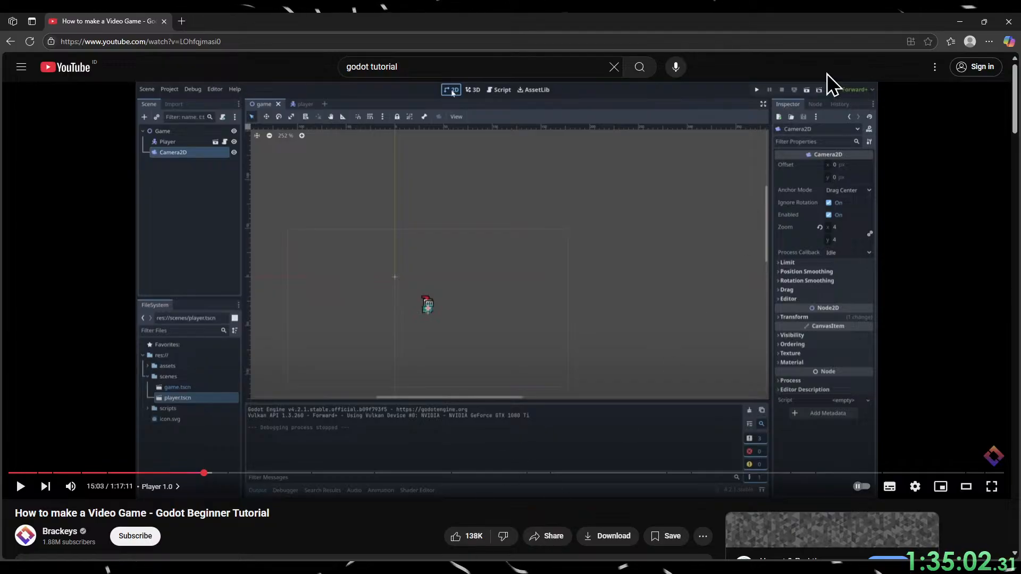
click(960, 22)
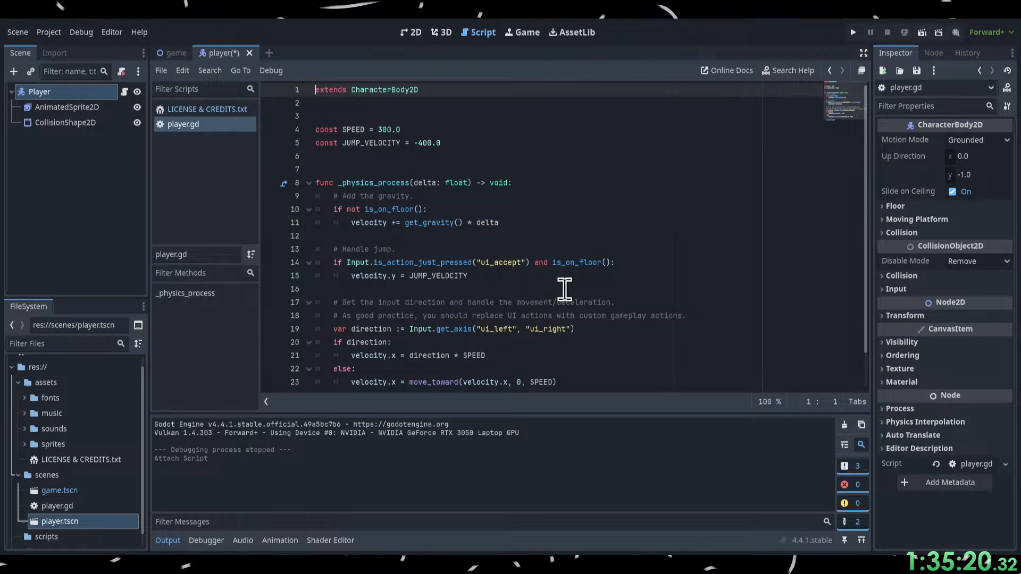
Switch to the browser and replay the tutorial's change from the script to the 2D view, pausing at 15:00.
key(alt+Tab)
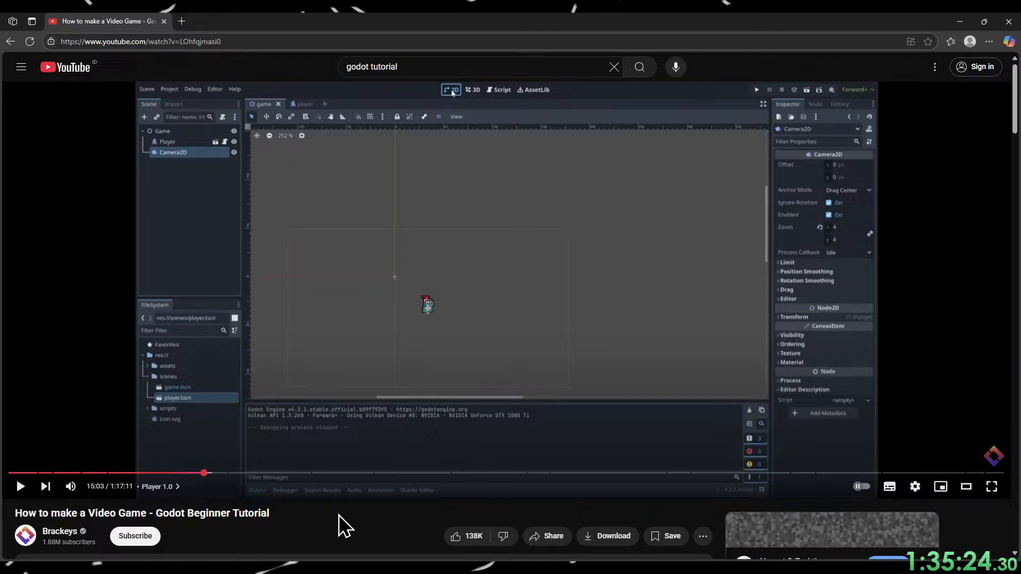
click(488, 326)
key(Left)
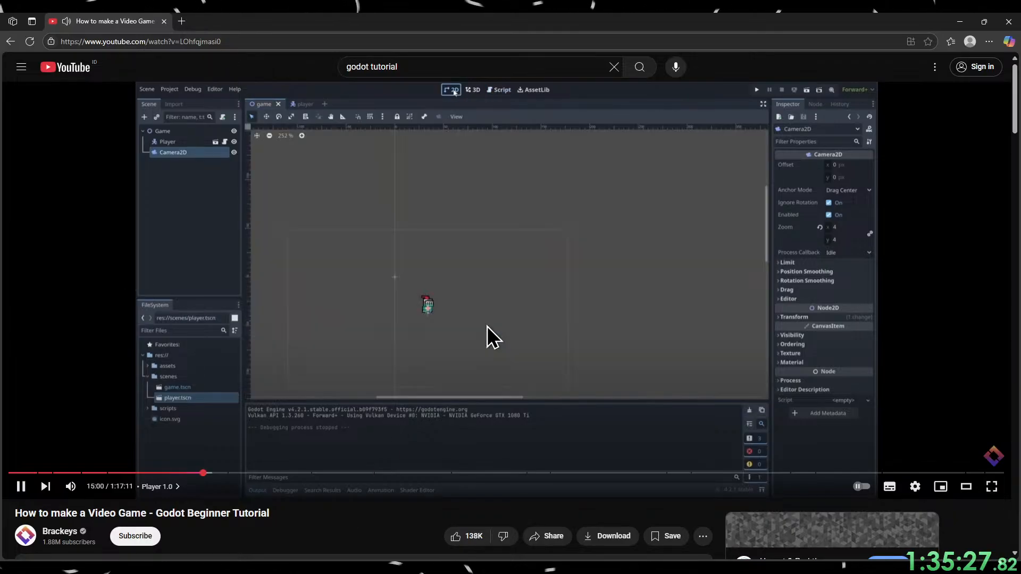
key(Left)
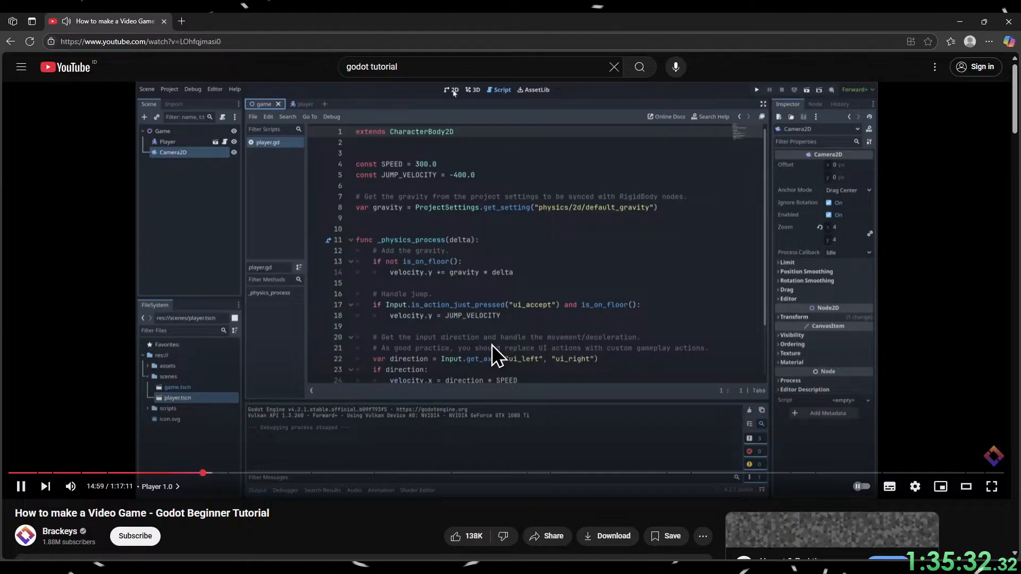
click(492, 344)
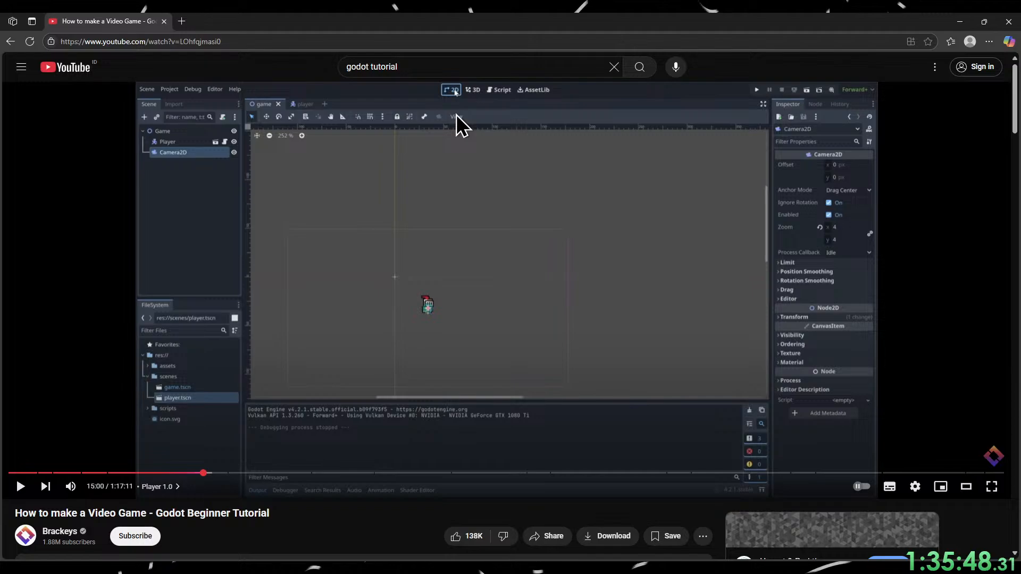
Watch the tutorial choose a StaticBody2D node for the game scene, pausing around 15:14.
click(464, 272)
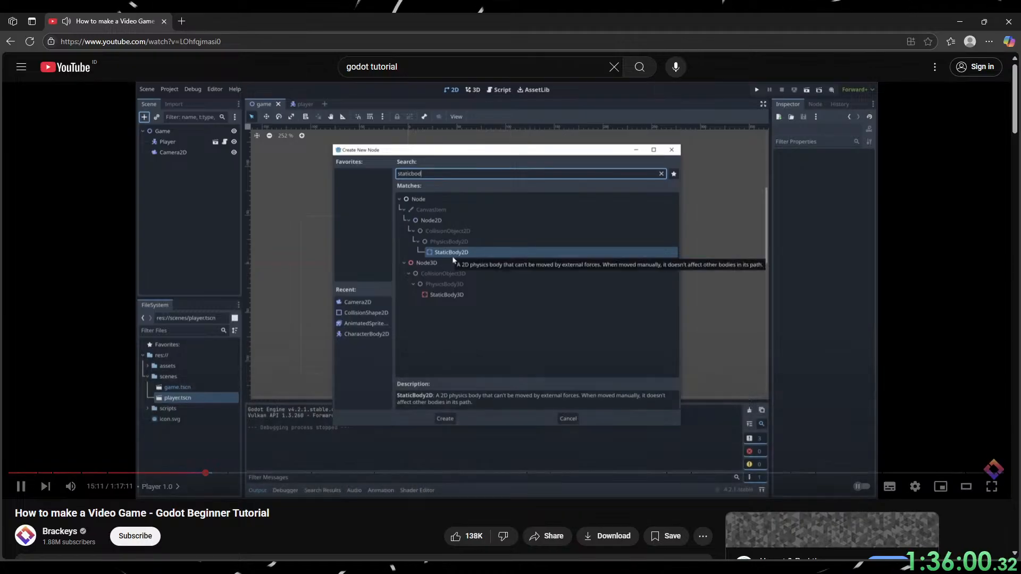
click(508, 306)
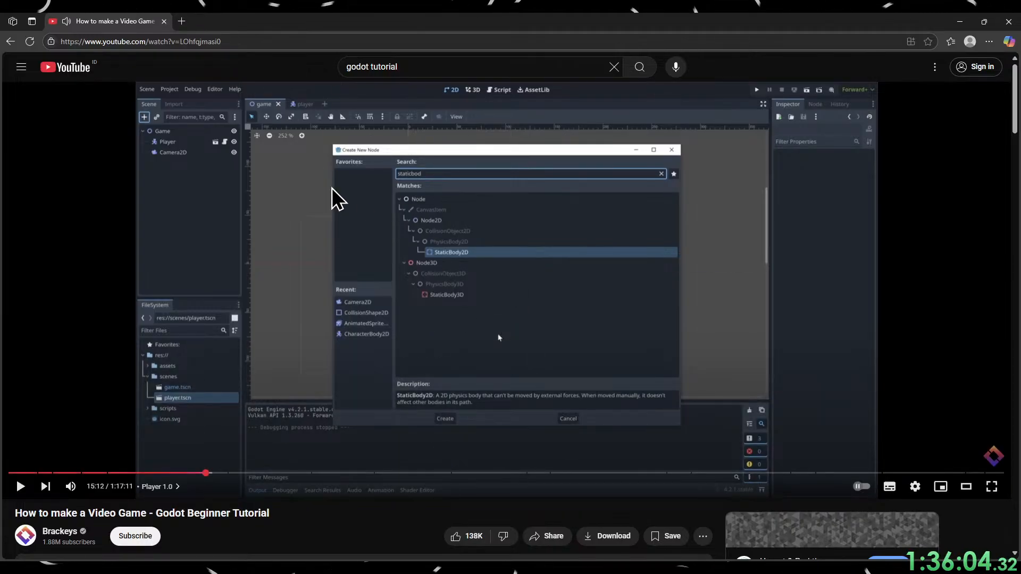
click(470, 399)
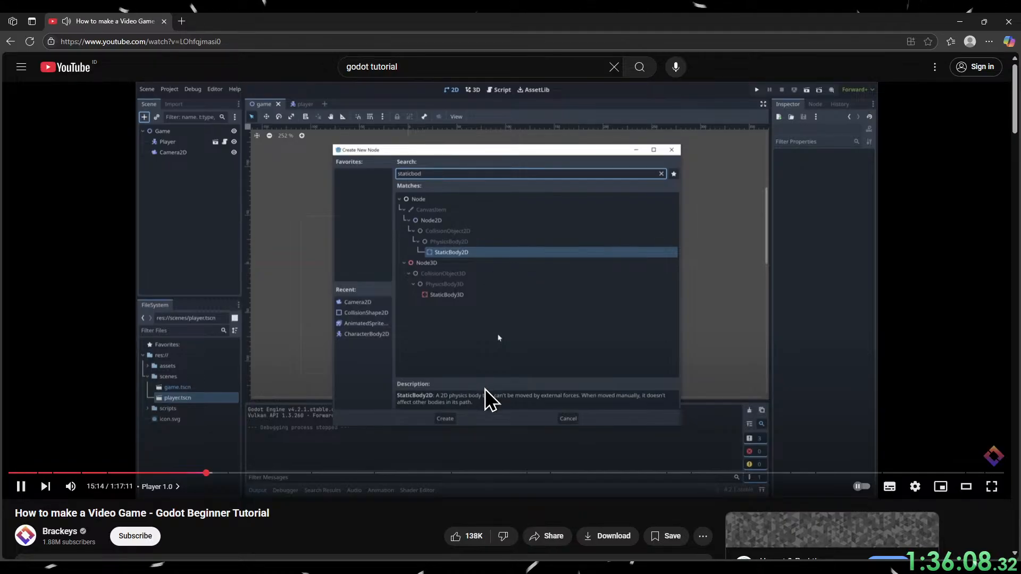
click(489, 400)
Switch to Godot, show the 2D view, and add a StaticBody2D node under Player in the player scene.
key(alt+Tab)
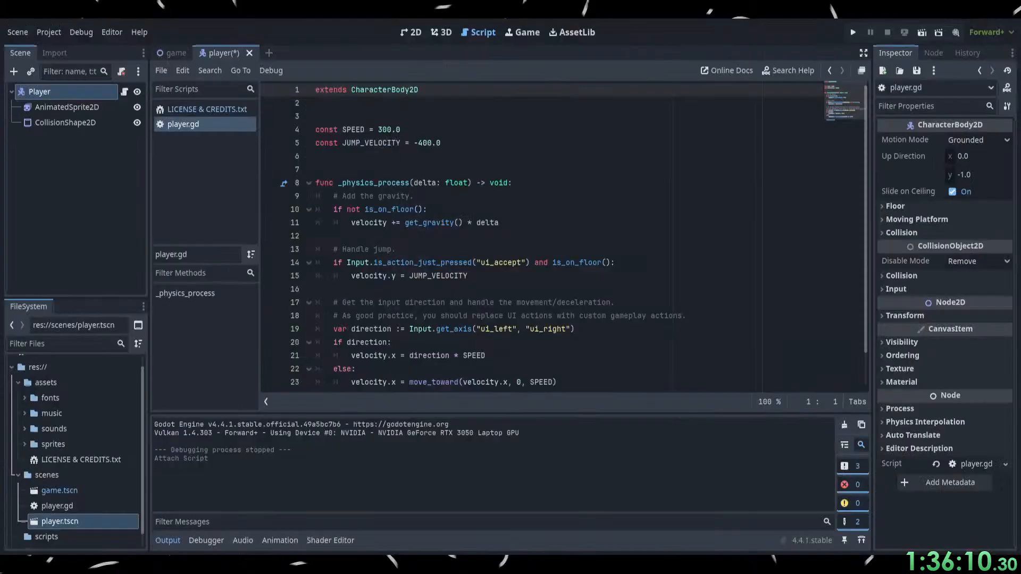
click(418, 34)
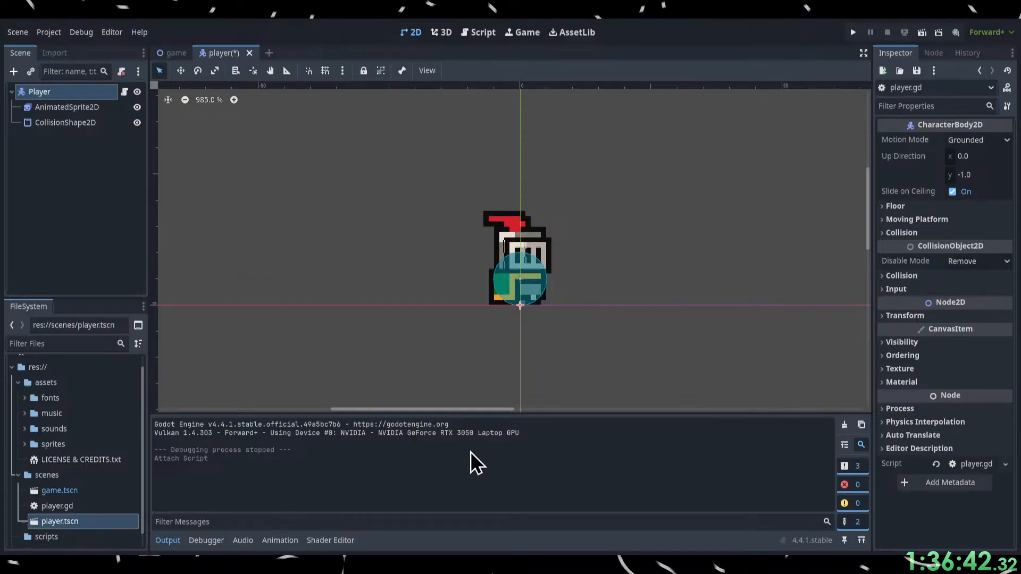
click(433, 463)
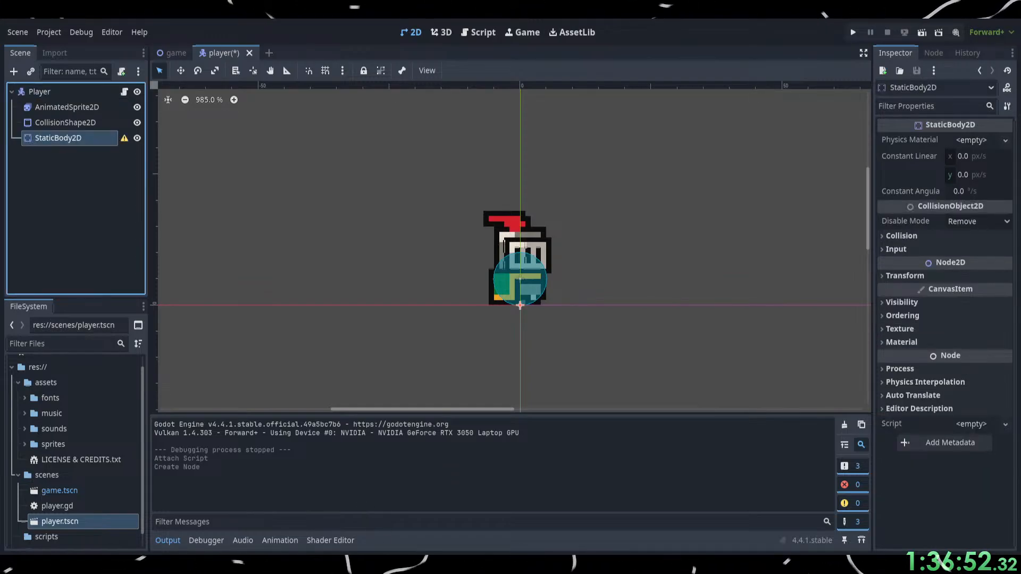
Switch to the browser, watch the tutorial up to 15:41 on giving the static body a world boundary collision shape, and return to Godot.
key(alt+Tab)
click(505, 372)
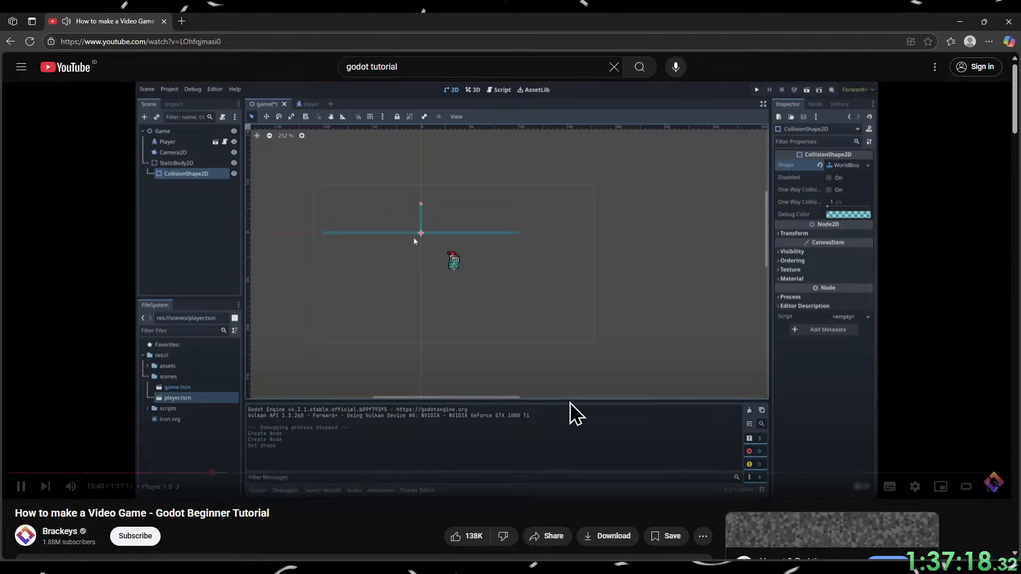
click(569, 416)
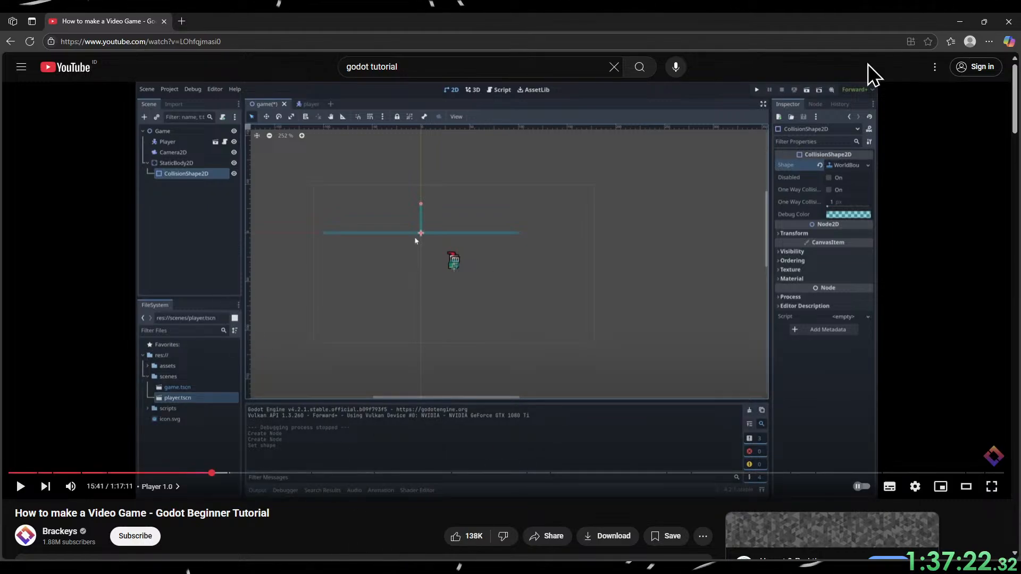
click(959, 22)
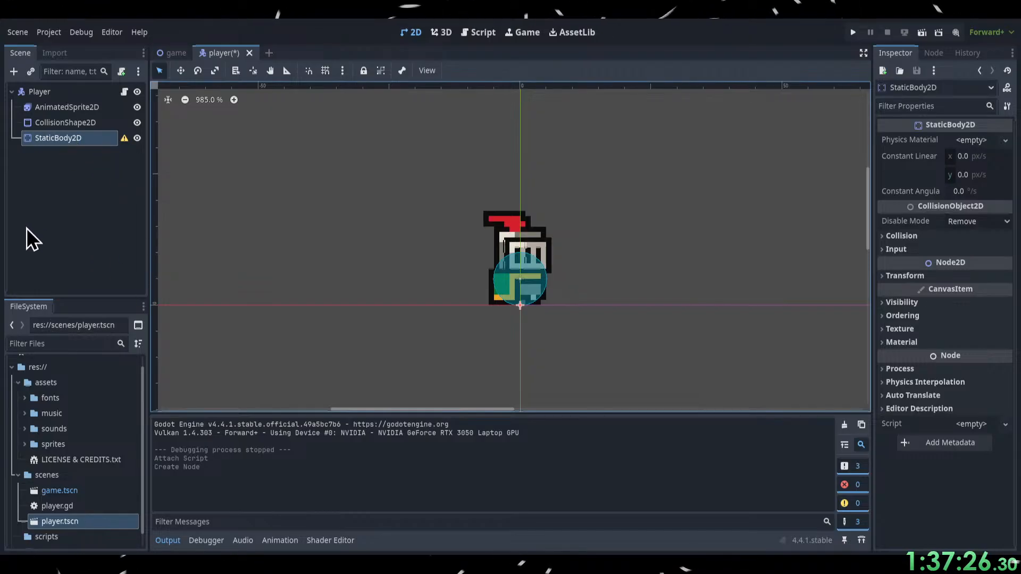
Delete the StaticBody2D node from the player scene.
click(68, 94)
click(62, 139)
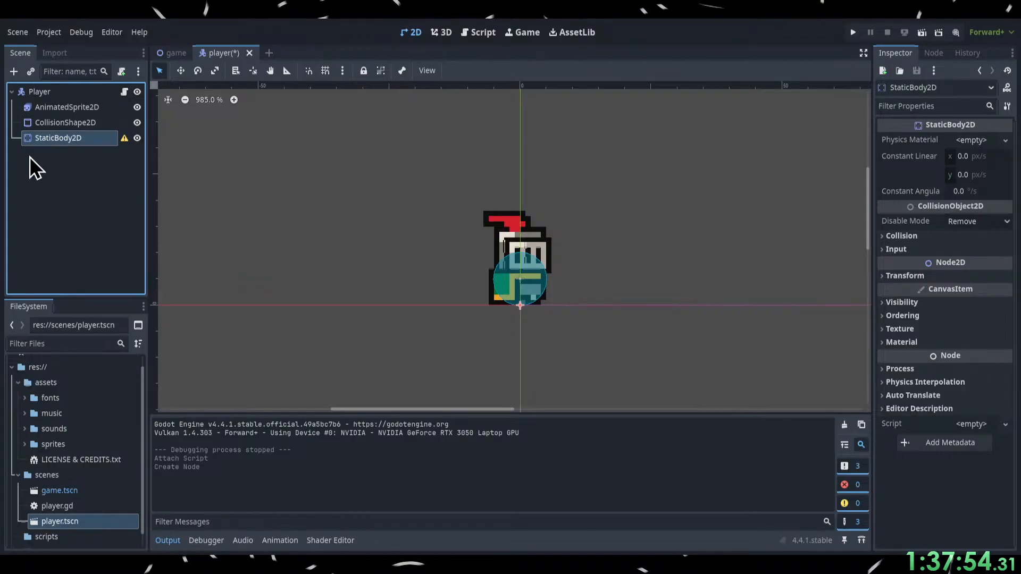
click(63, 93)
click(55, 142)
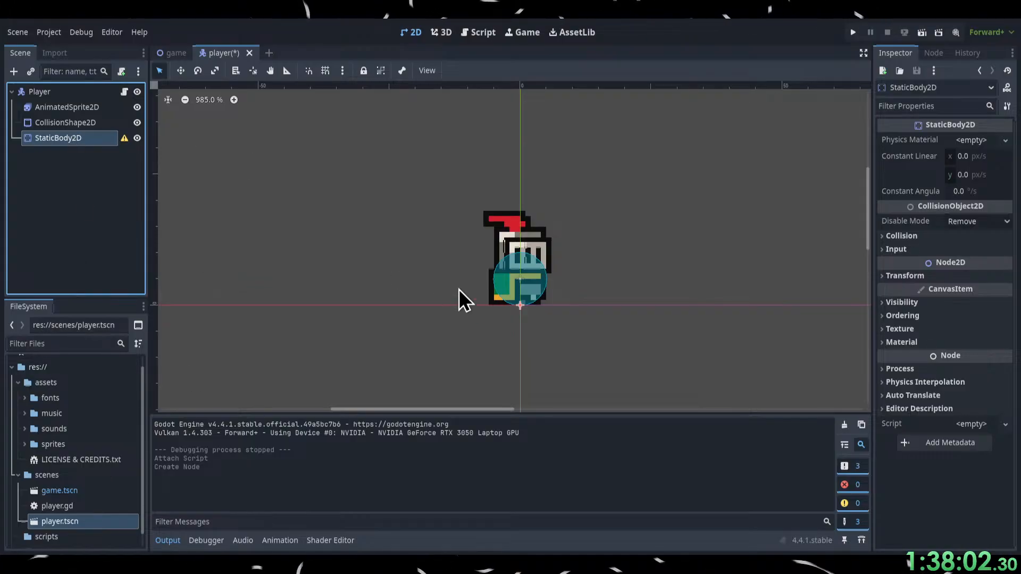
key(Delete)
In the game scene, add a StaticBody2D under the Game root and give it a CollisionShape2D child.
click(176, 57)
click(55, 96)
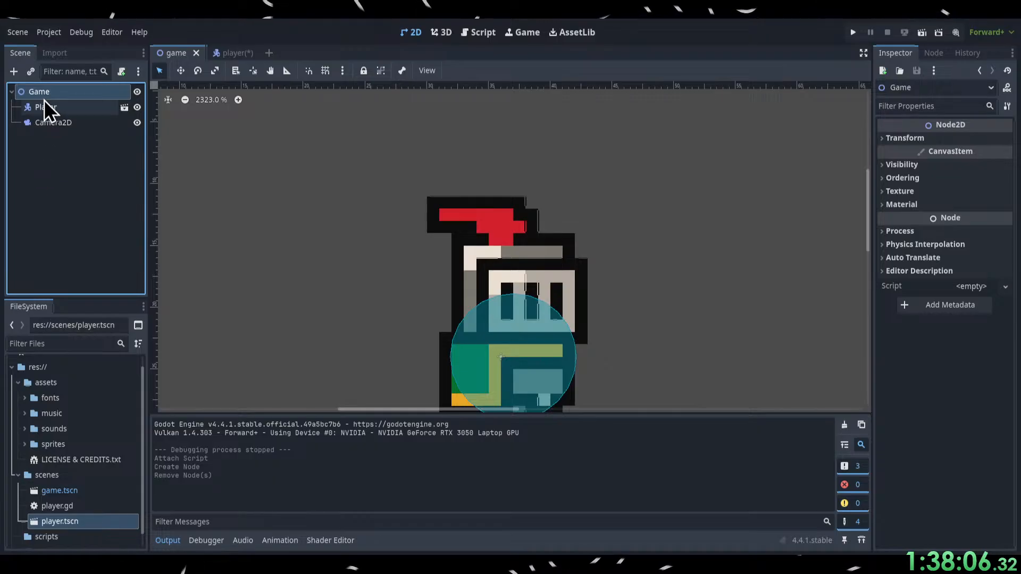
click(14, 67)
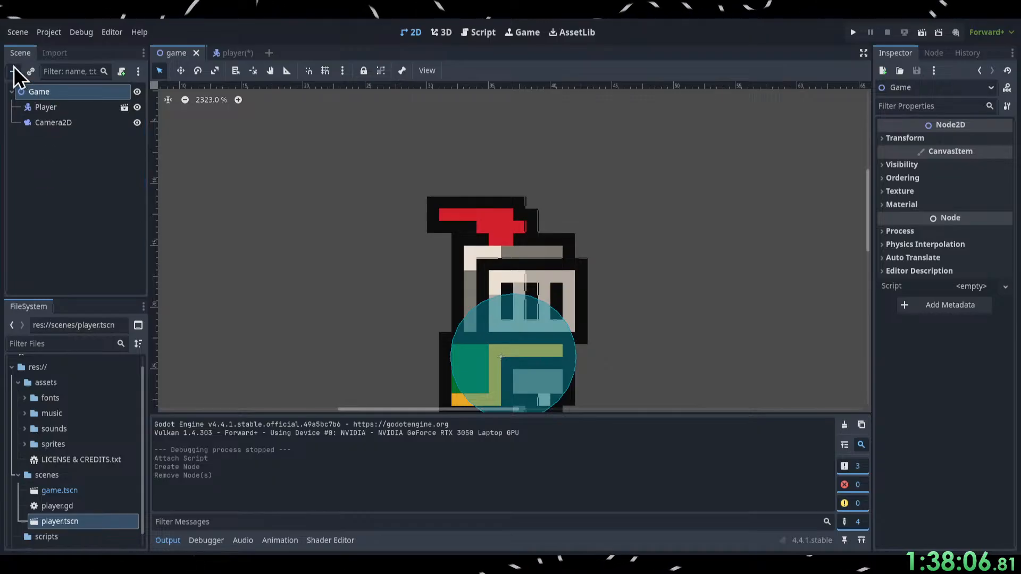
click(422, 470)
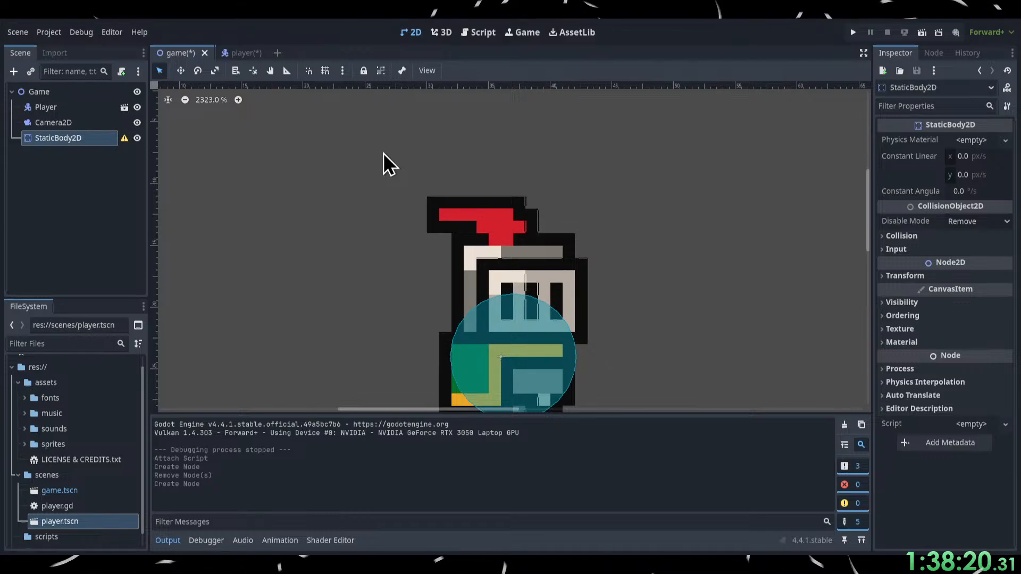
click(432, 468)
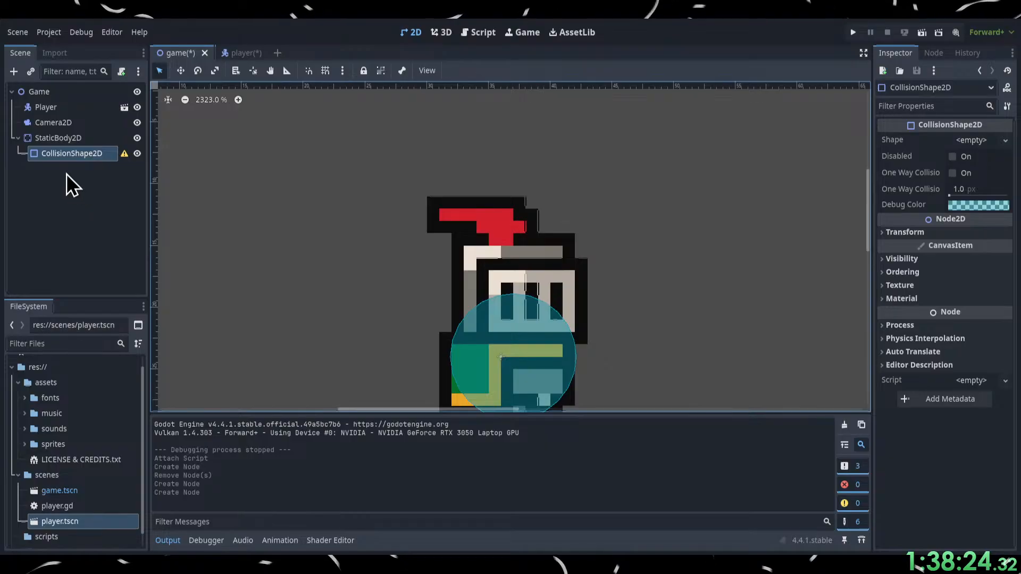
click(54, 55)
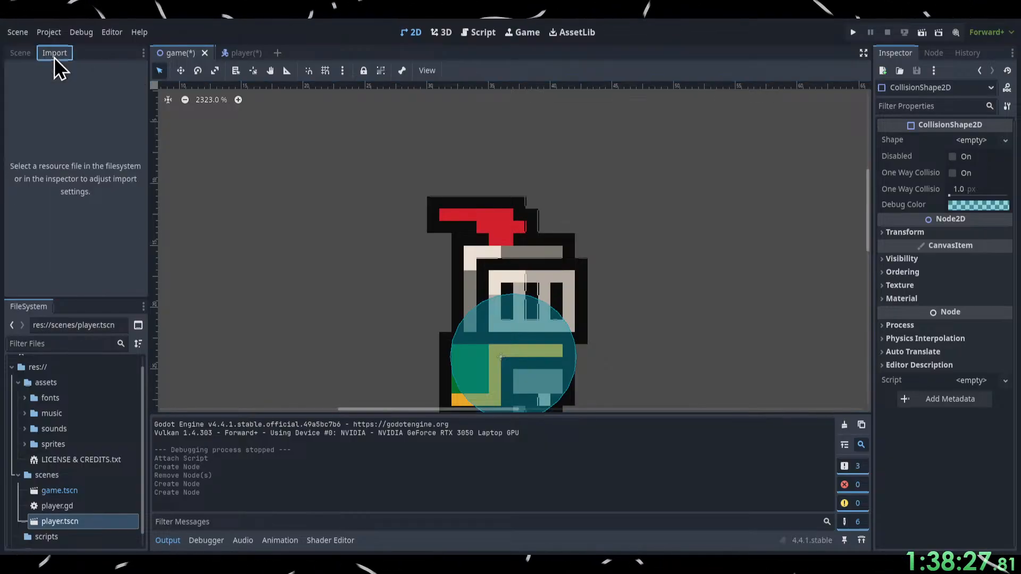
click(24, 54)
click(239, 53)
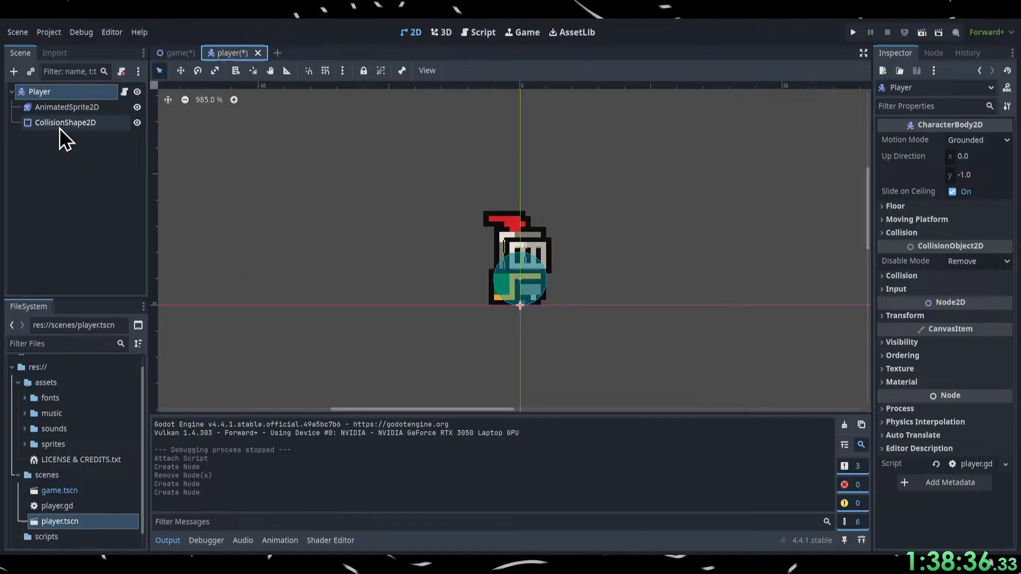
drag(60, 129, 56, 101)
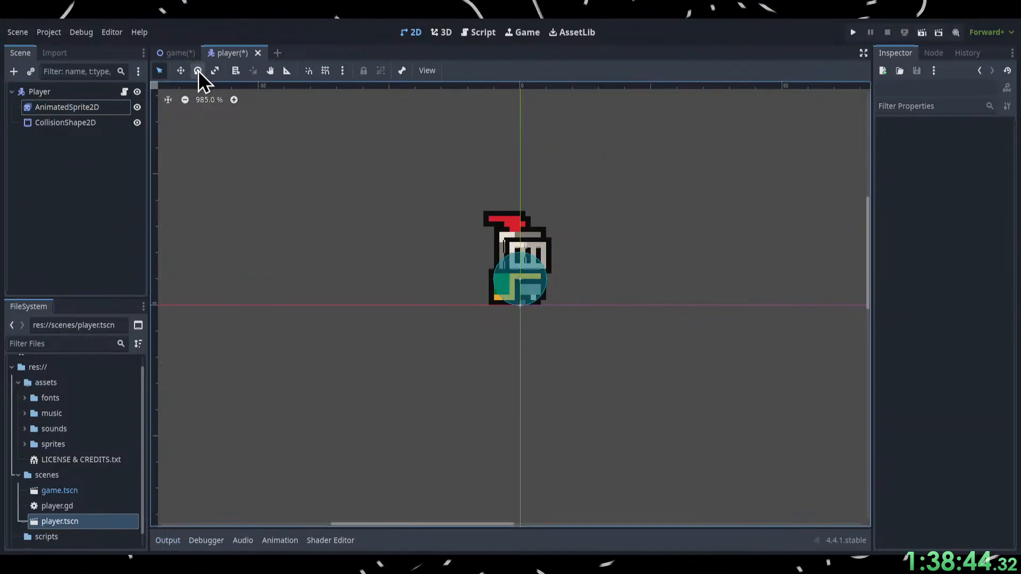
click(180, 52)
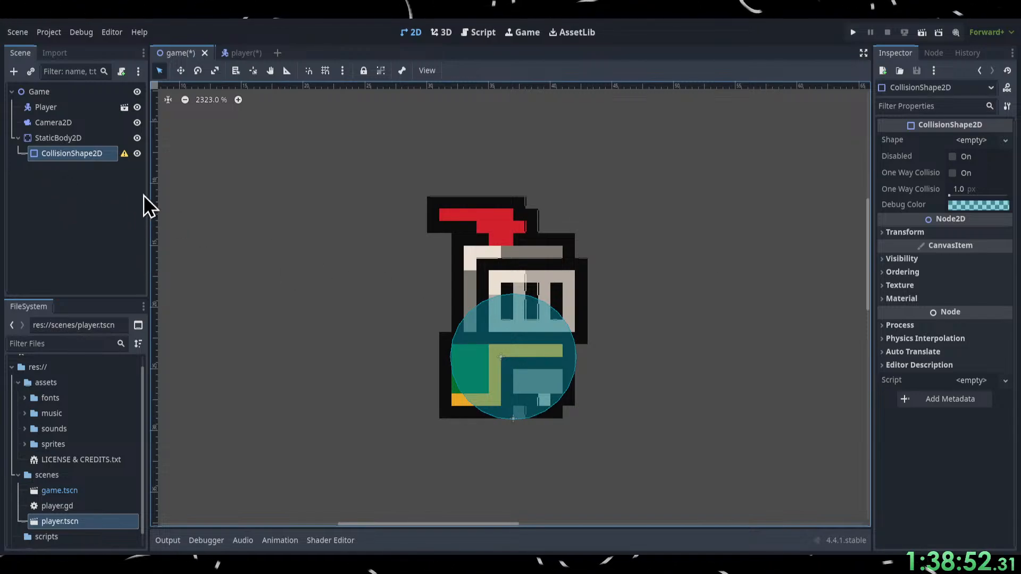
Assign a world boundary shape to the static body's CollisionShape2D in the game scene.
click(981, 145)
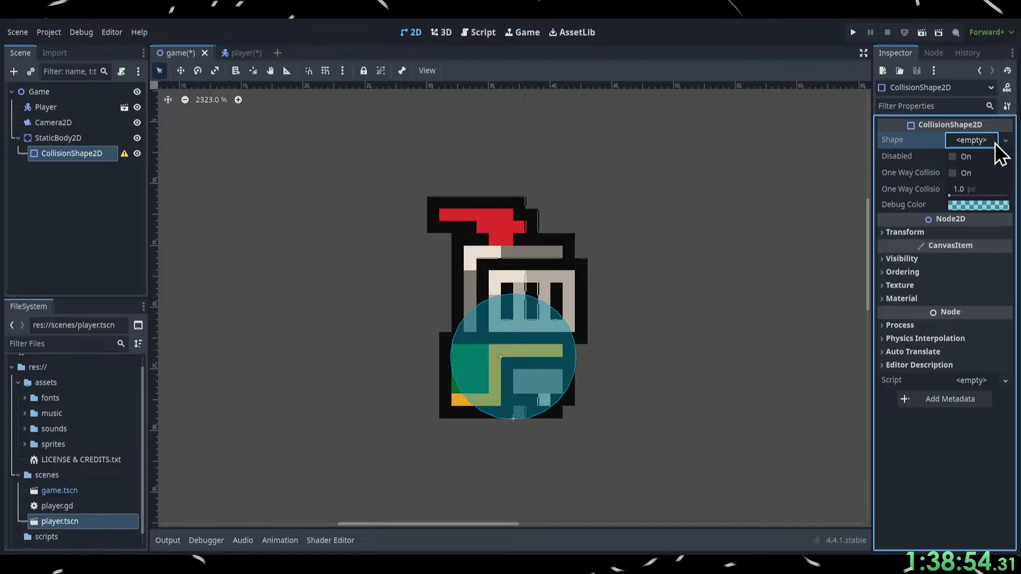
click(972, 158)
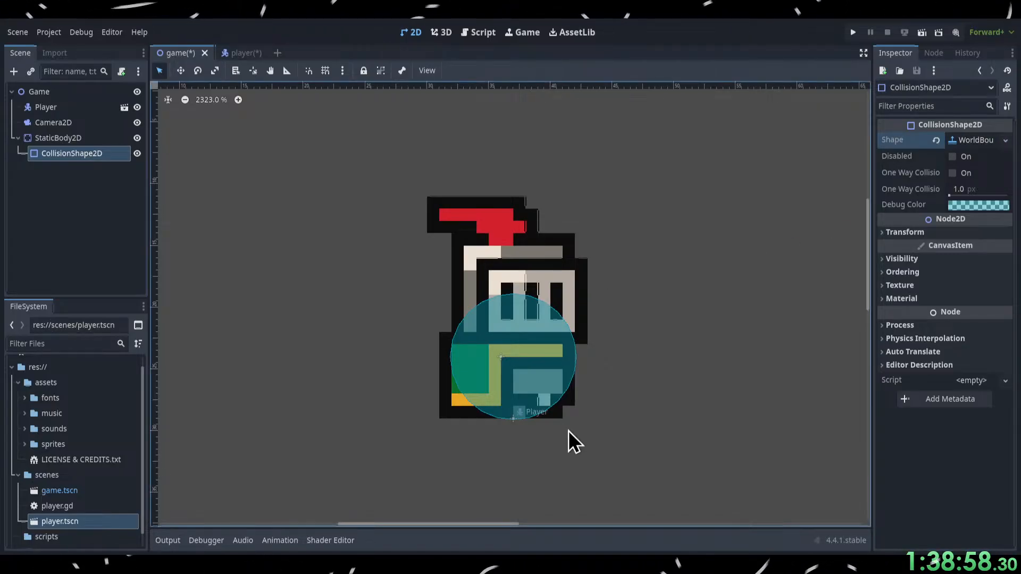
scroll(518, 341, down, 5)
scroll(506, 237, down, 4)
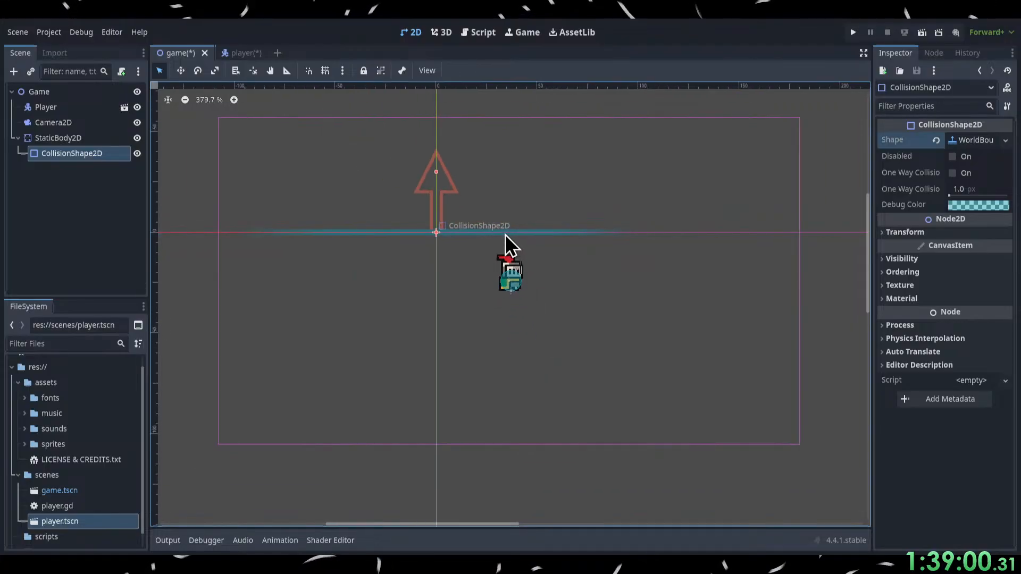
scroll(469, 202, up, 1)
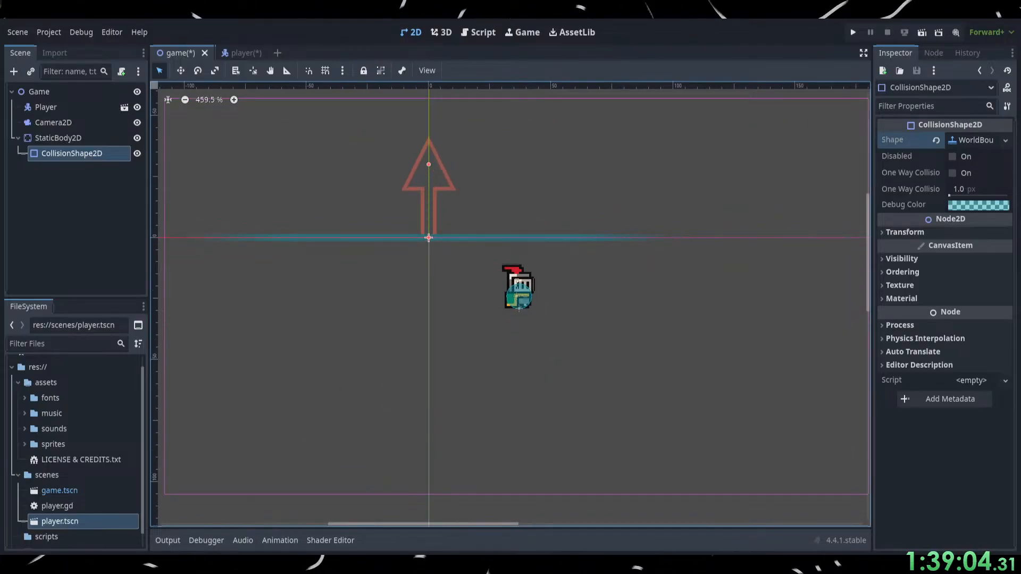
Switch to the browser, watch the tutorial move the StaticBody2D beneath the player, pausing at 16:07, and return to Godot.
key(alt+Tab)
click(552, 303)
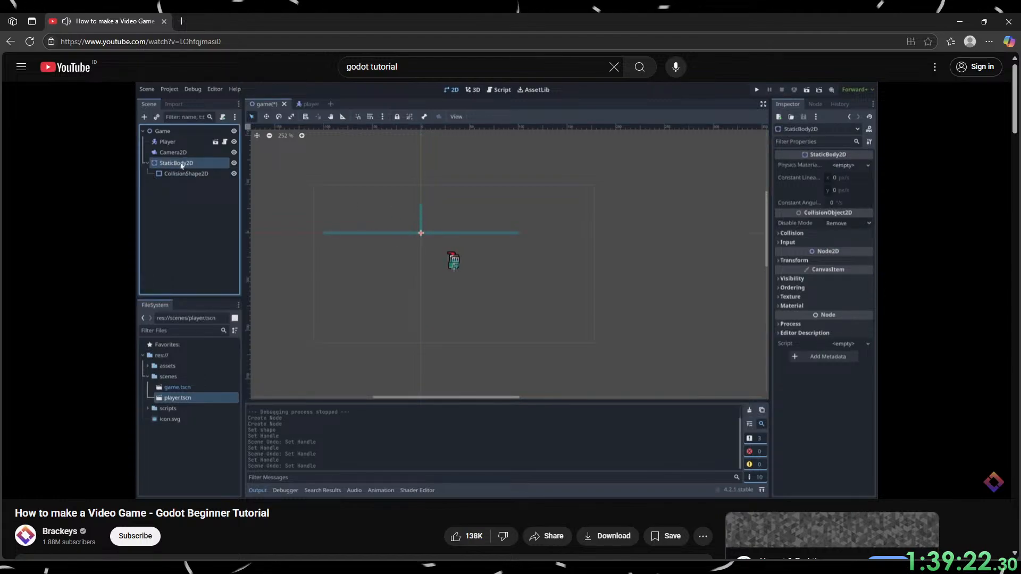
mouse_move(610, 282)
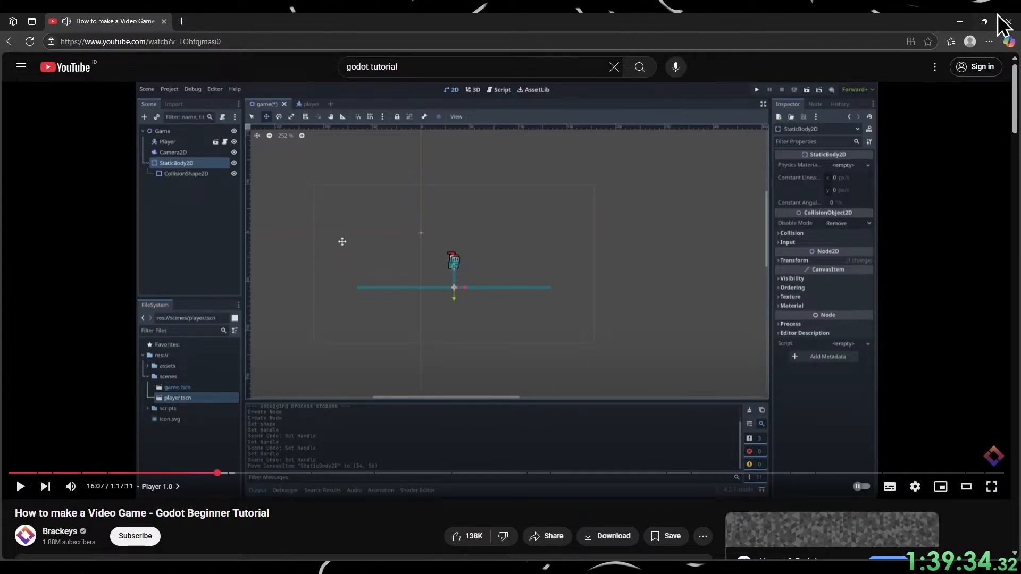
key(alt+Tab)
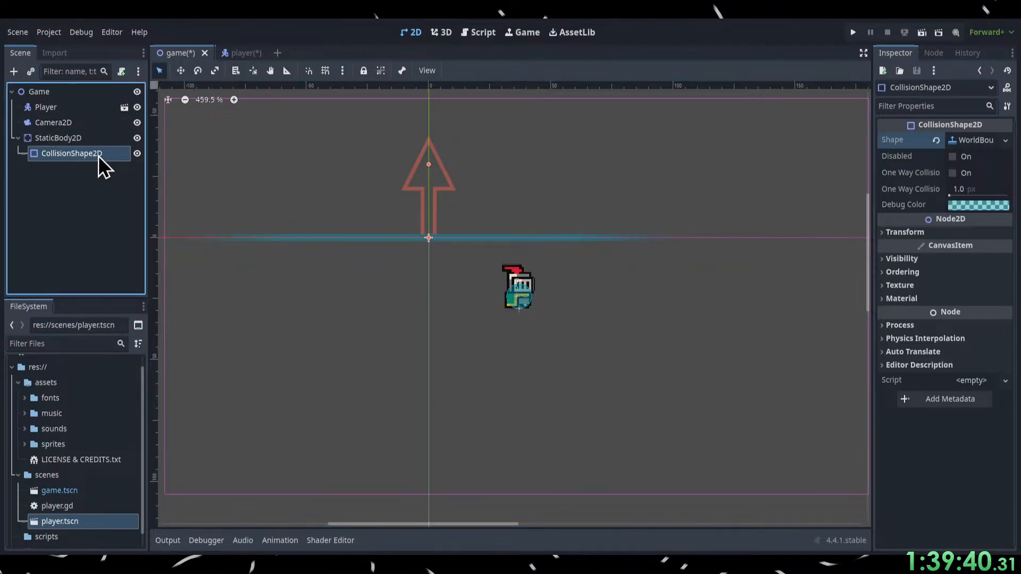
Move the StaticBody2D with the Move tool so its boundary line lies directly below the player.
click(67, 137)
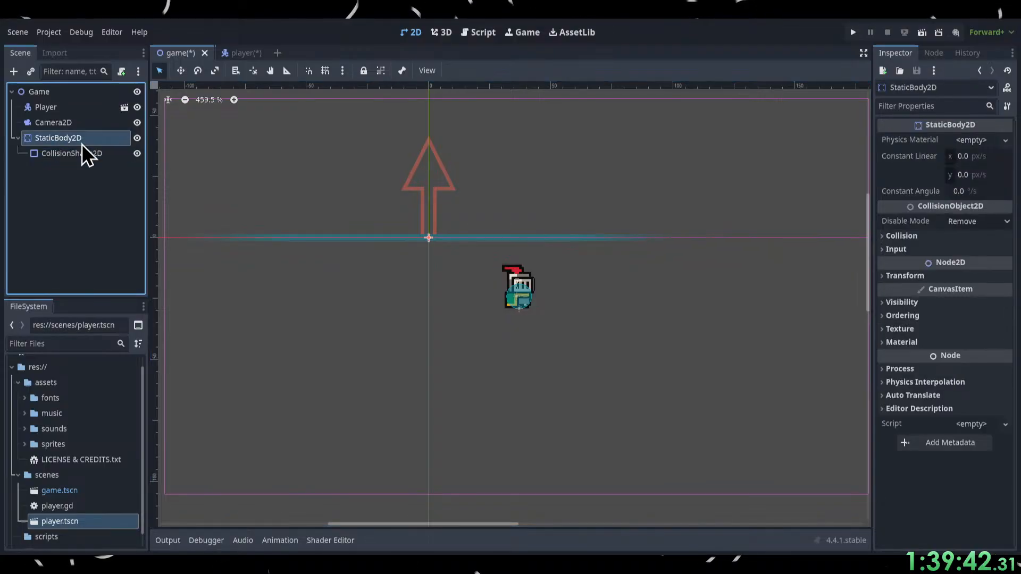
click(180, 72)
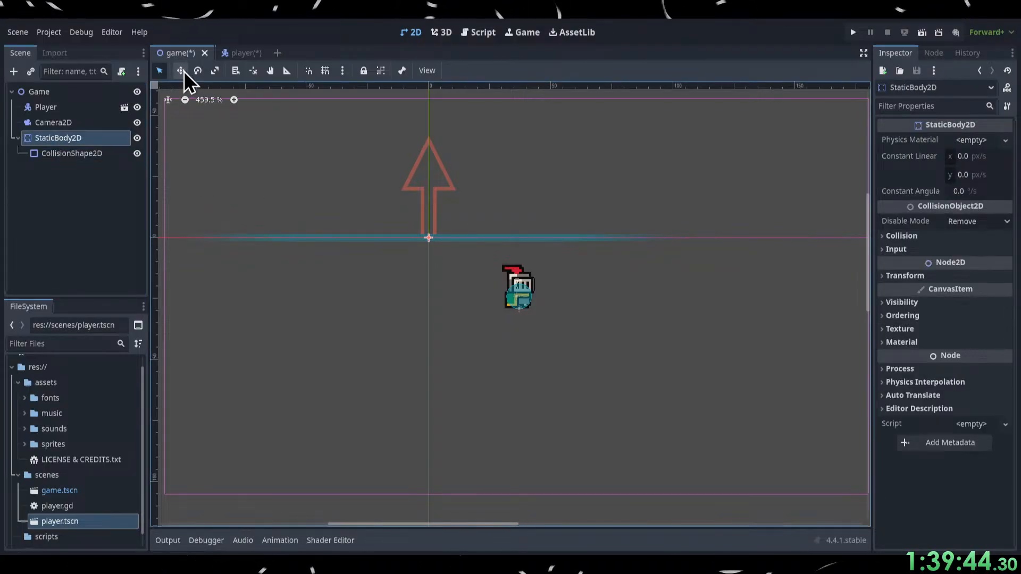
drag(423, 226, 519, 408)
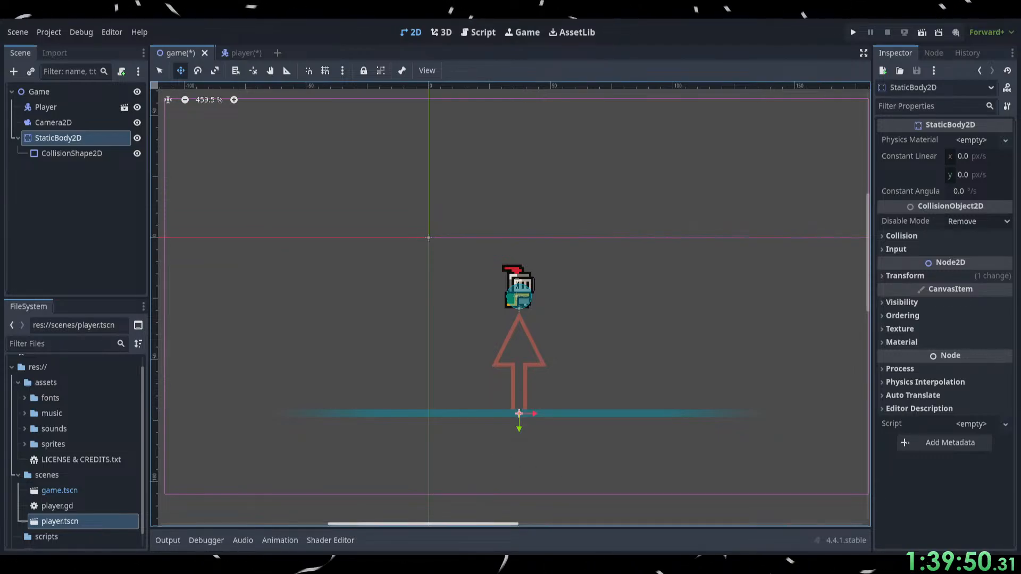
Switch to the browser, watch the tutorial's test run of the player on the ground up to 16:23, and return to Godot.
key(alt+Tab)
click(462, 355)
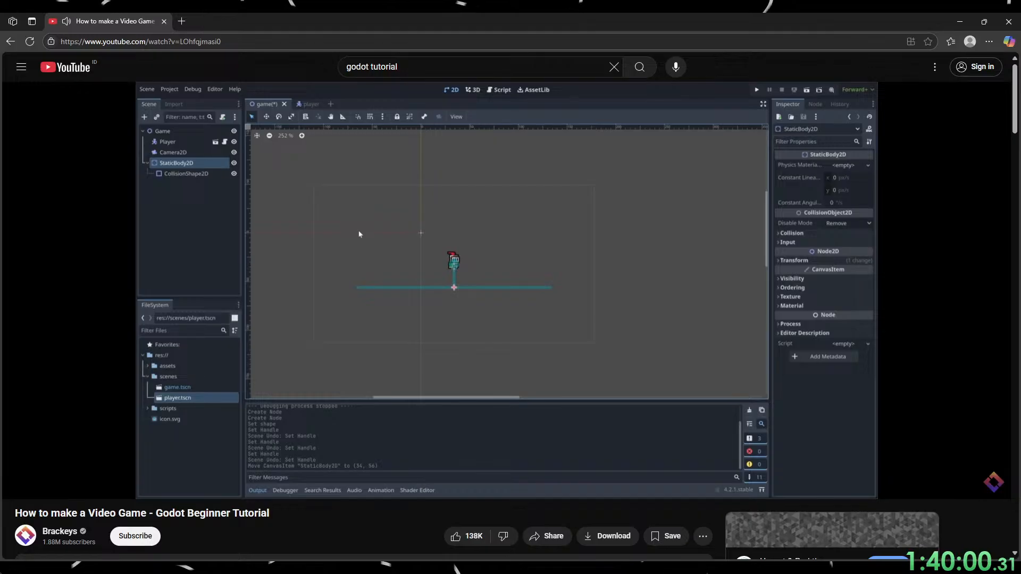
click(513, 395)
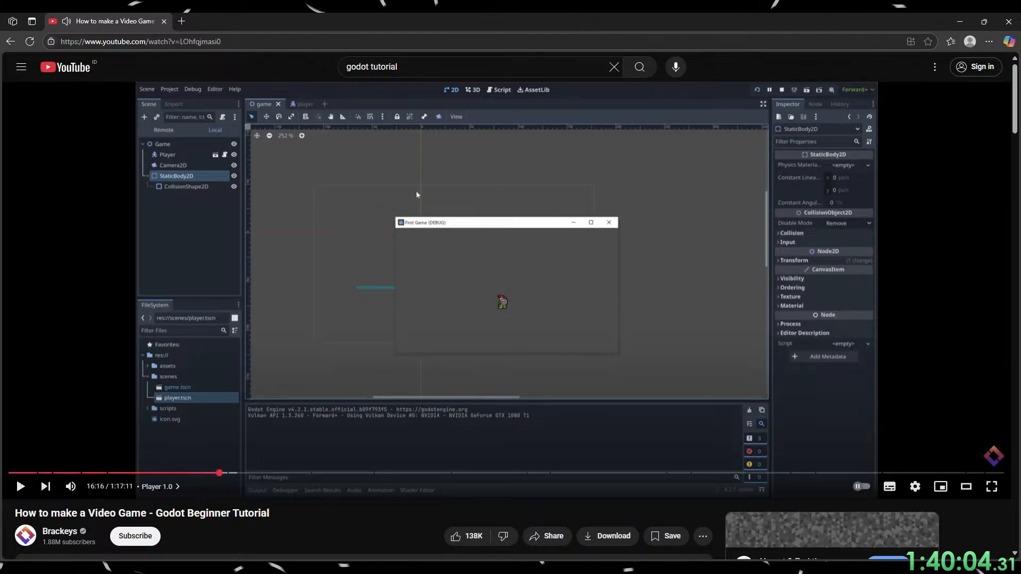
click(663, 310)
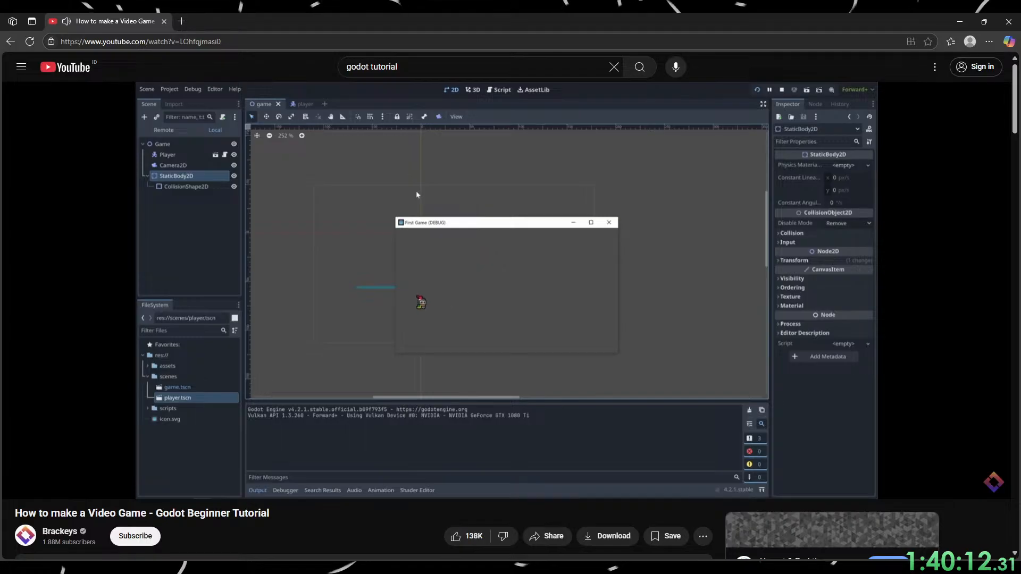
click(664, 346)
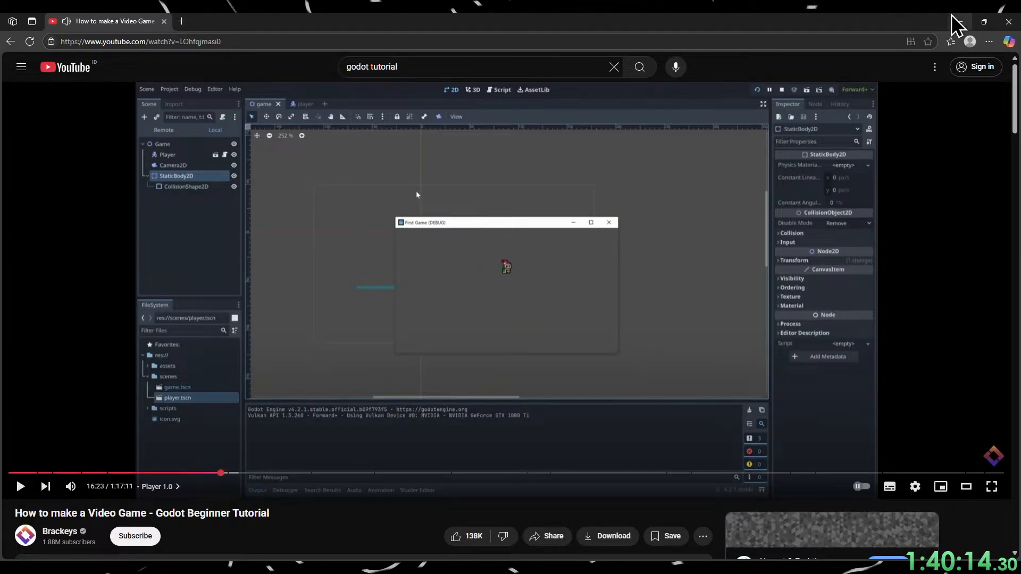
click(959, 22)
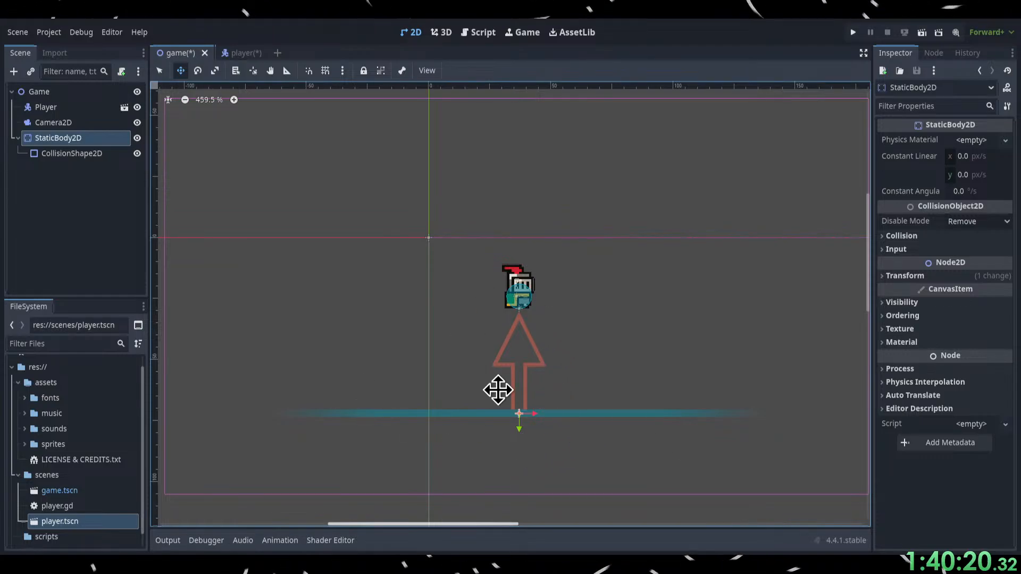
Run the project and test walking the player left and right on the ground boundary.
click(86, 153)
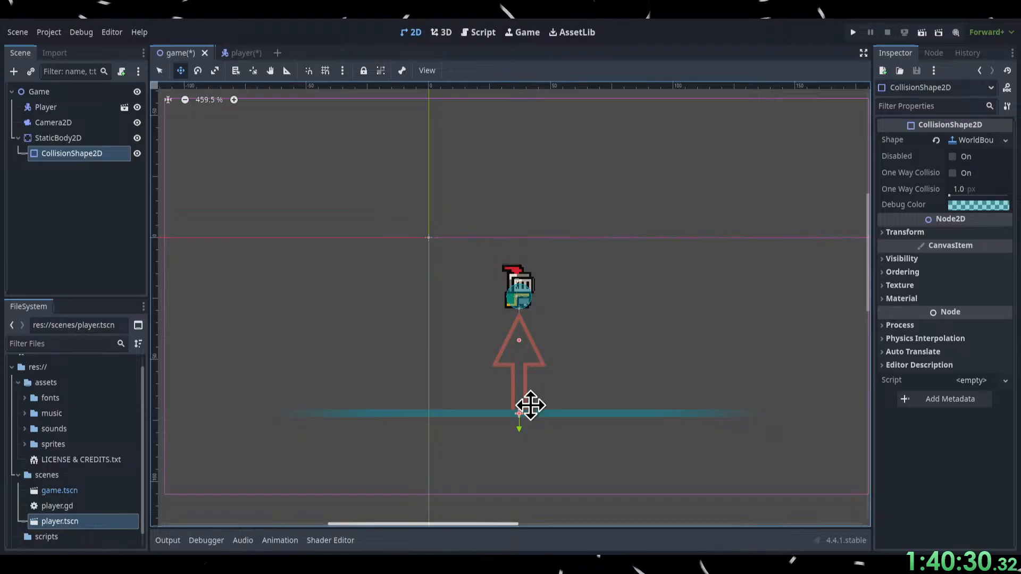
click(853, 33)
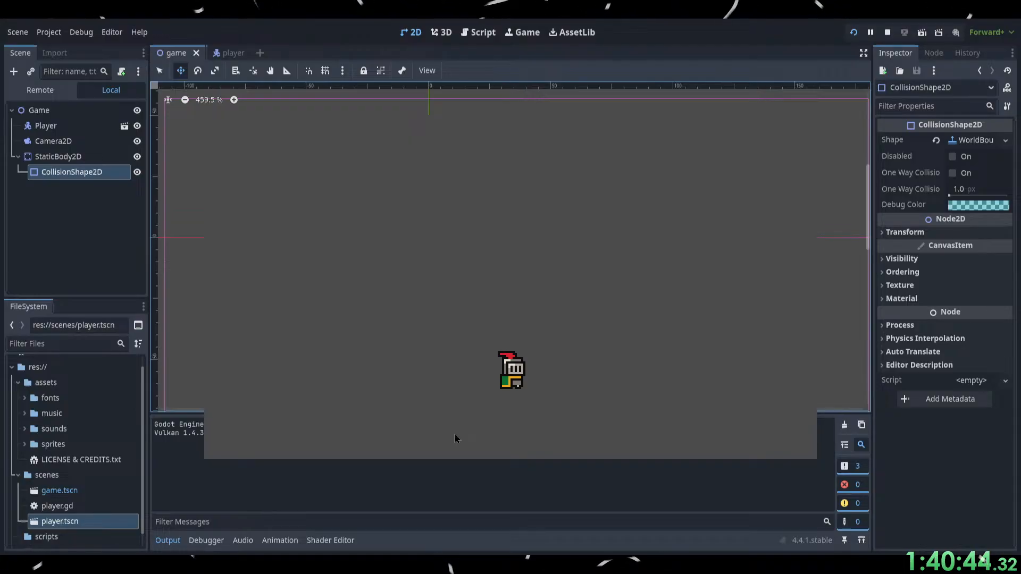
key(Left)
key(Right)
key(Right)
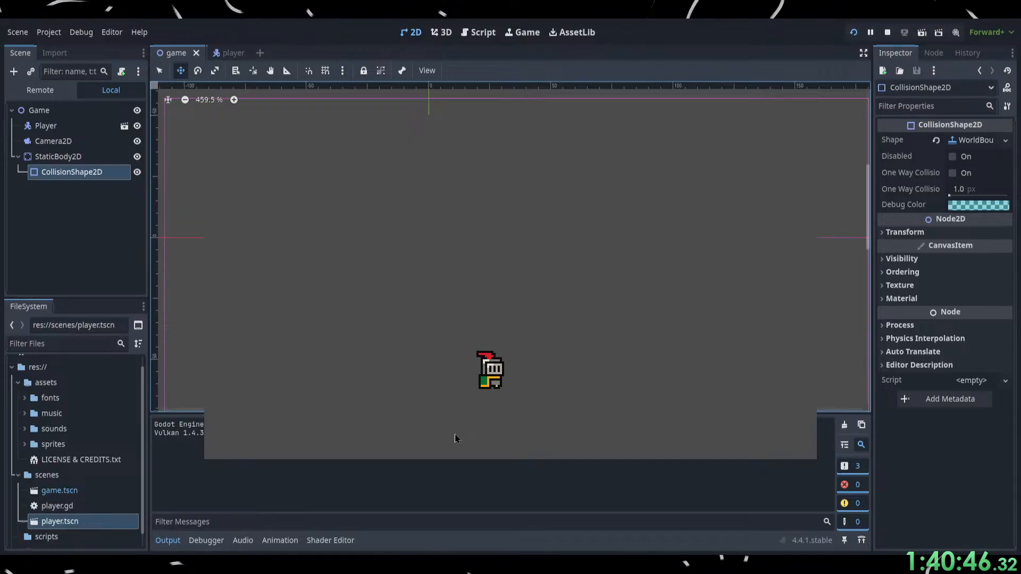
key(Left)
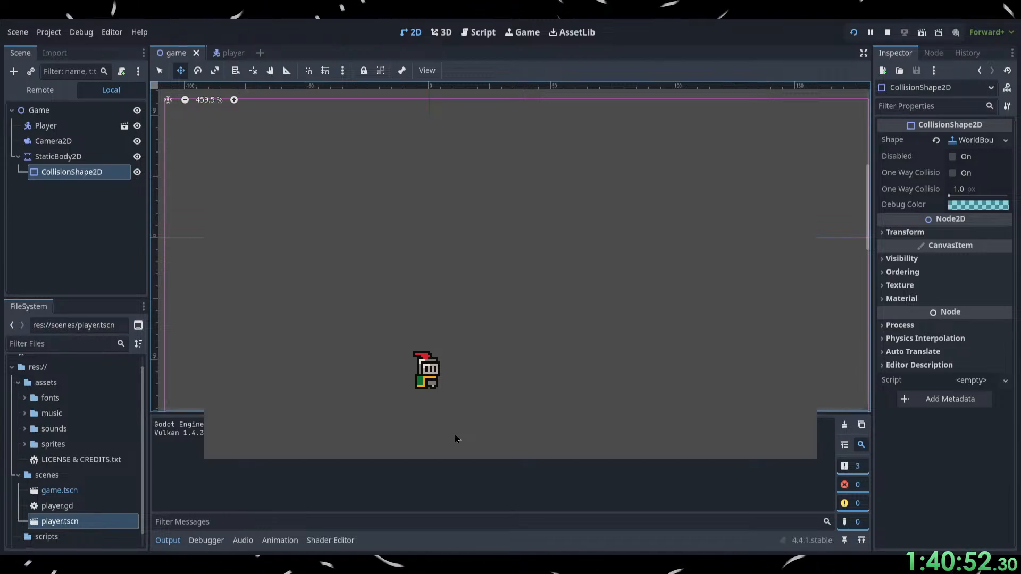
key(Left)
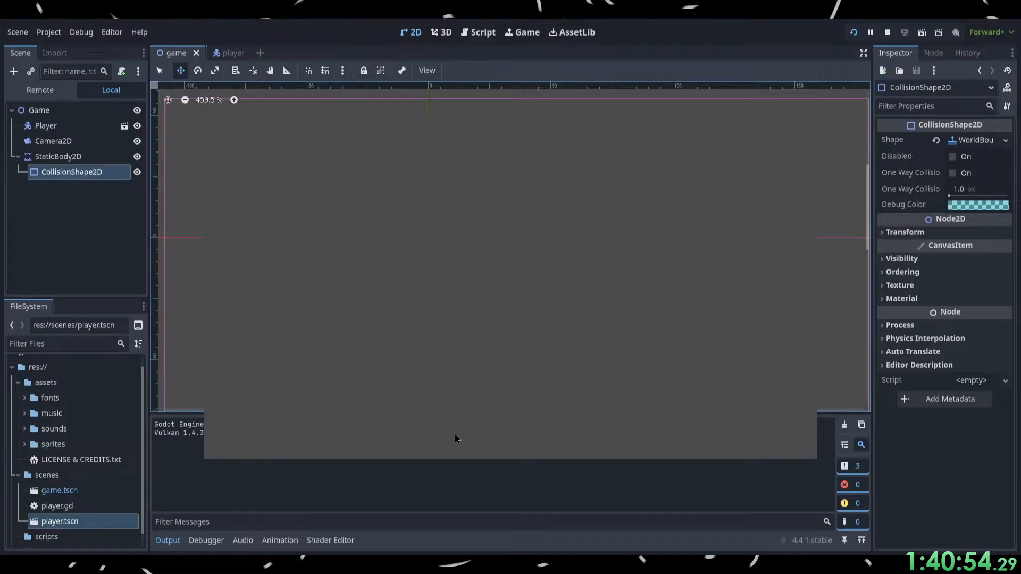
key(Right)
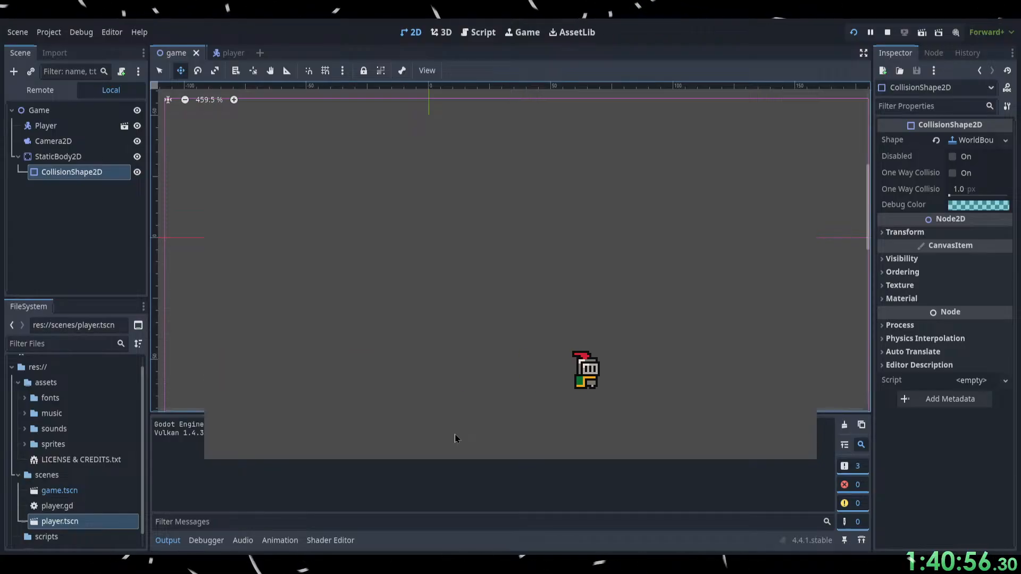
key(Left)
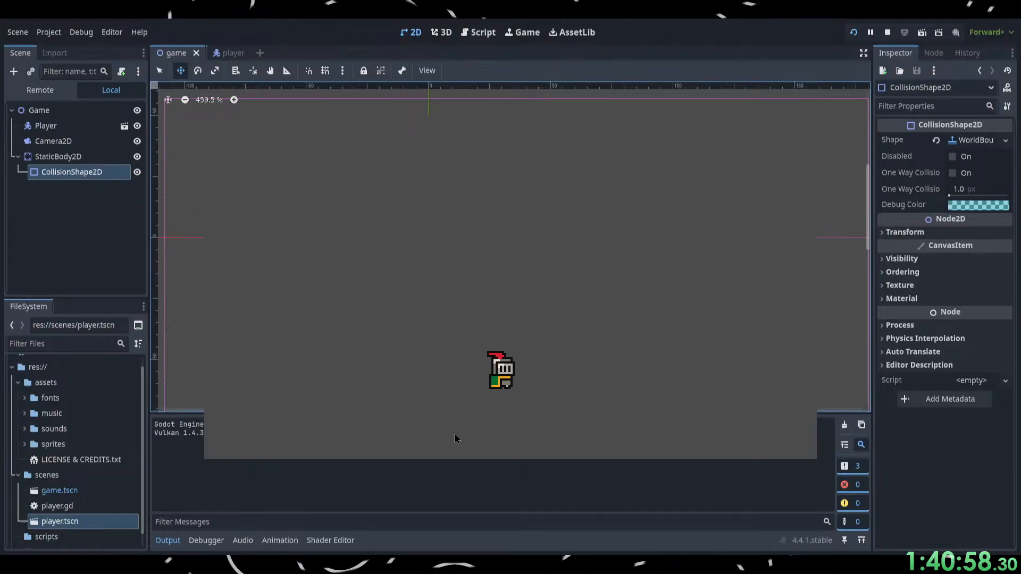
Test jumping and walking the player left and right in the running game, and stop the run.
key(Left)
key(Right)
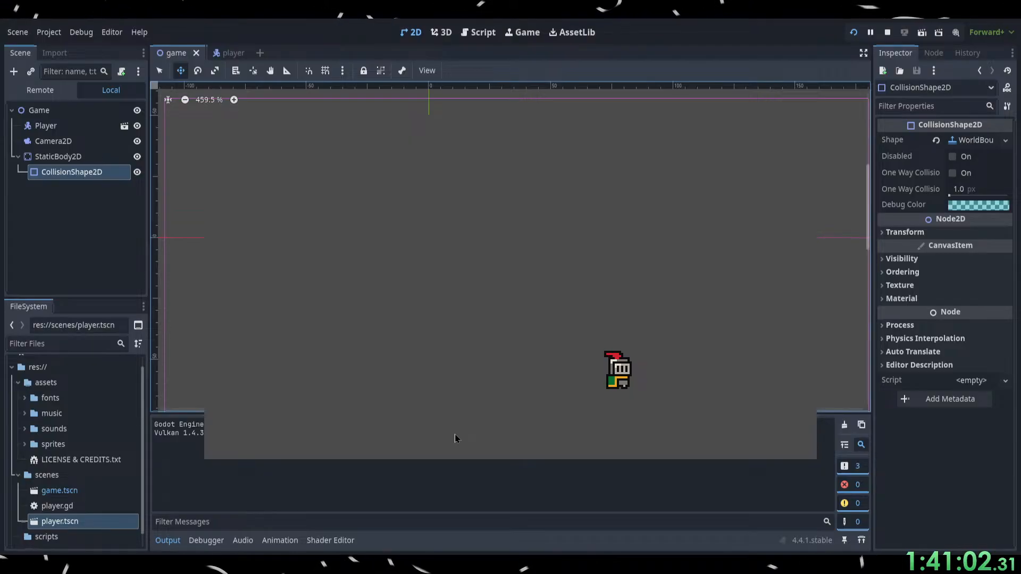
key(space)
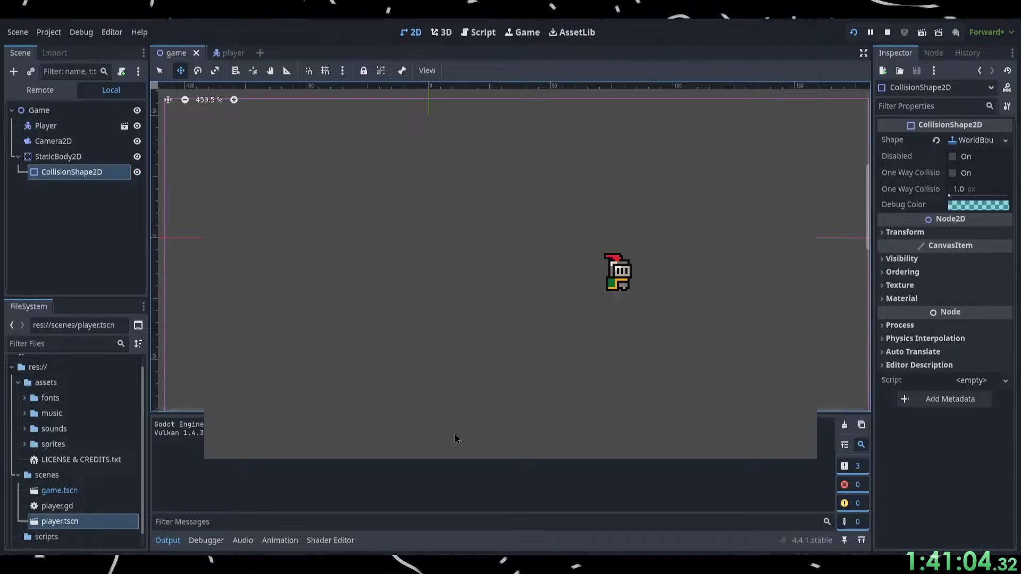
key(space)
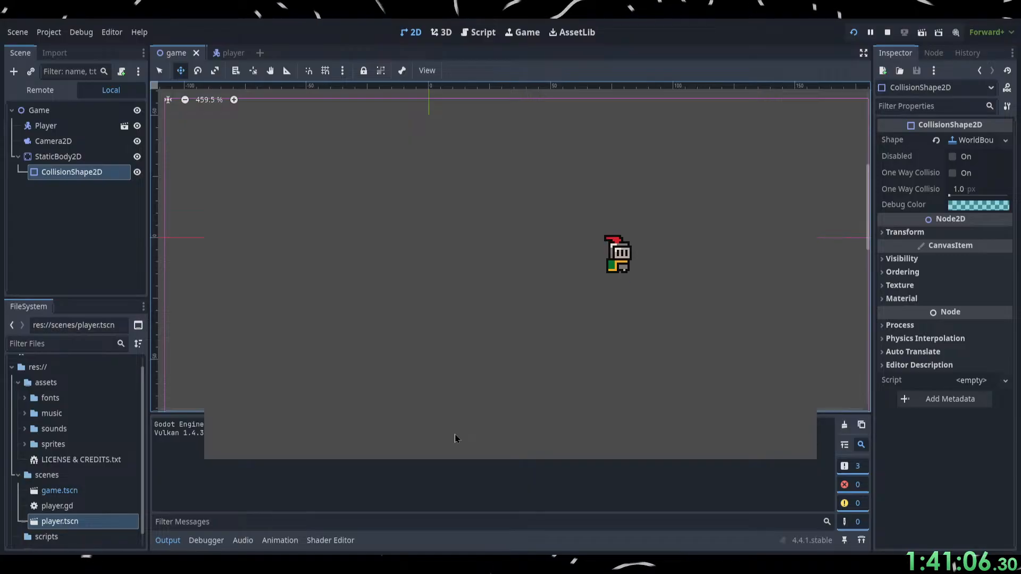
key(space)
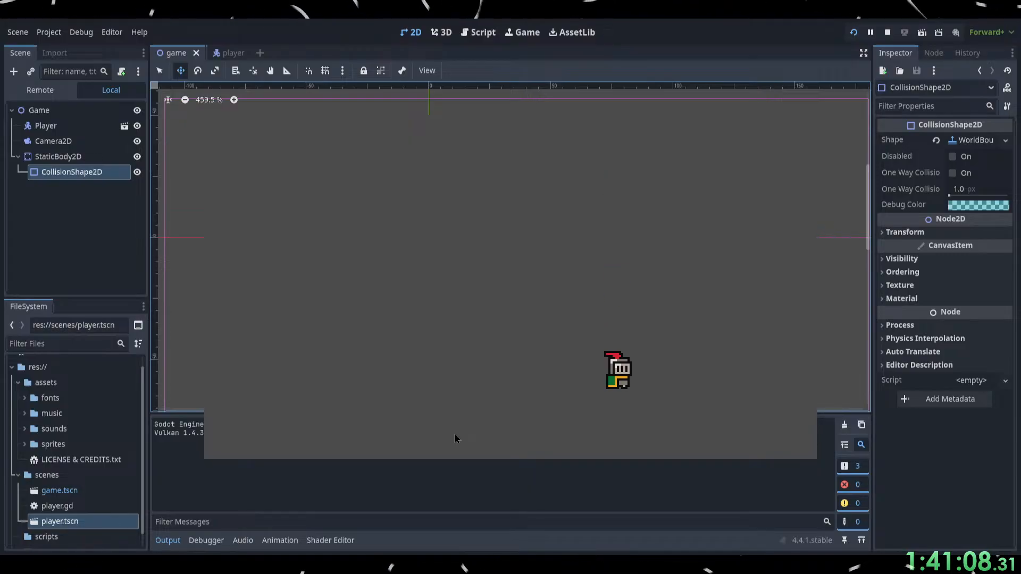
key(space)
key(space)
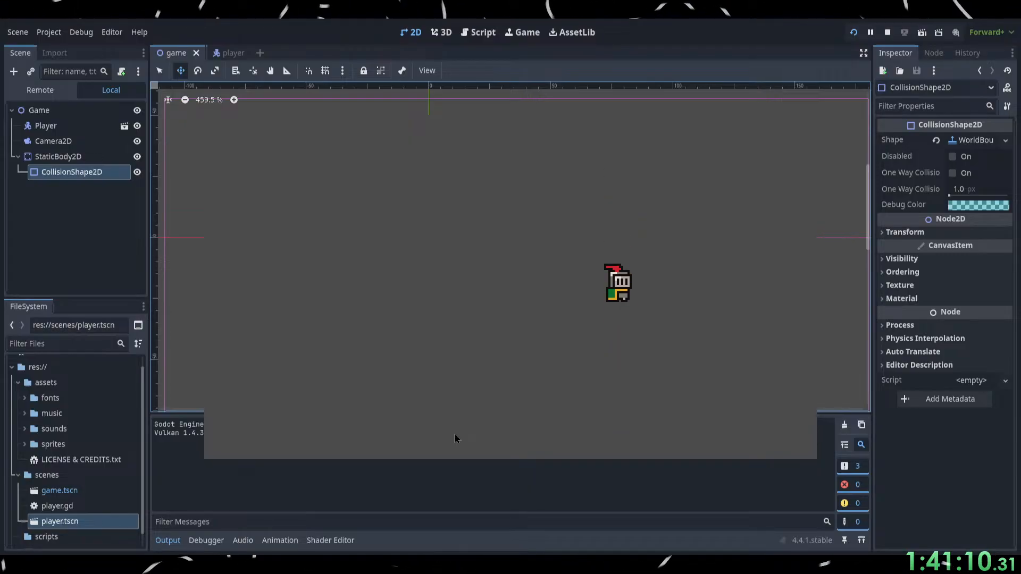
key(Left)
key(Right)
key(Left)
key(Right)
key(Left)
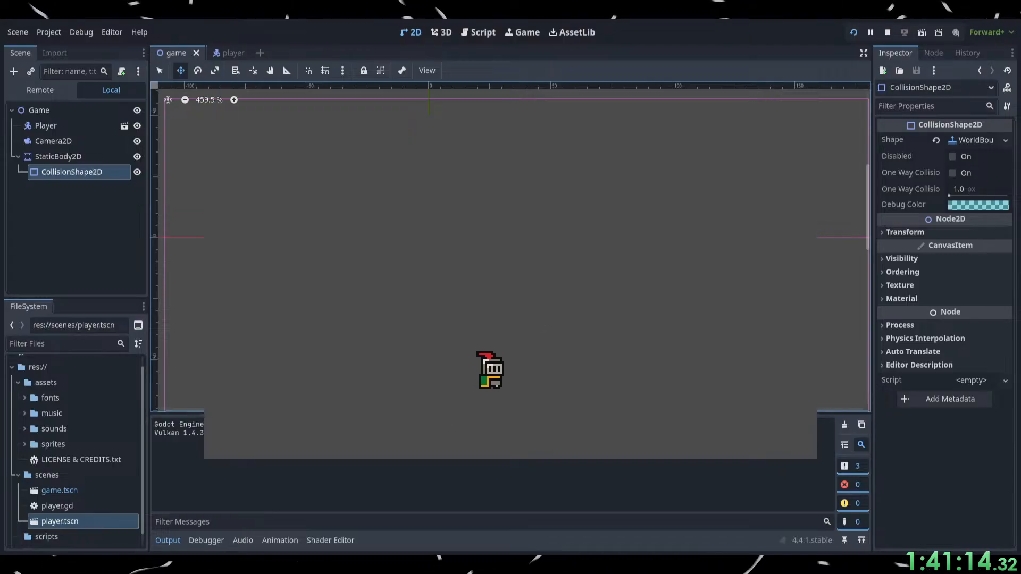
key(F8)
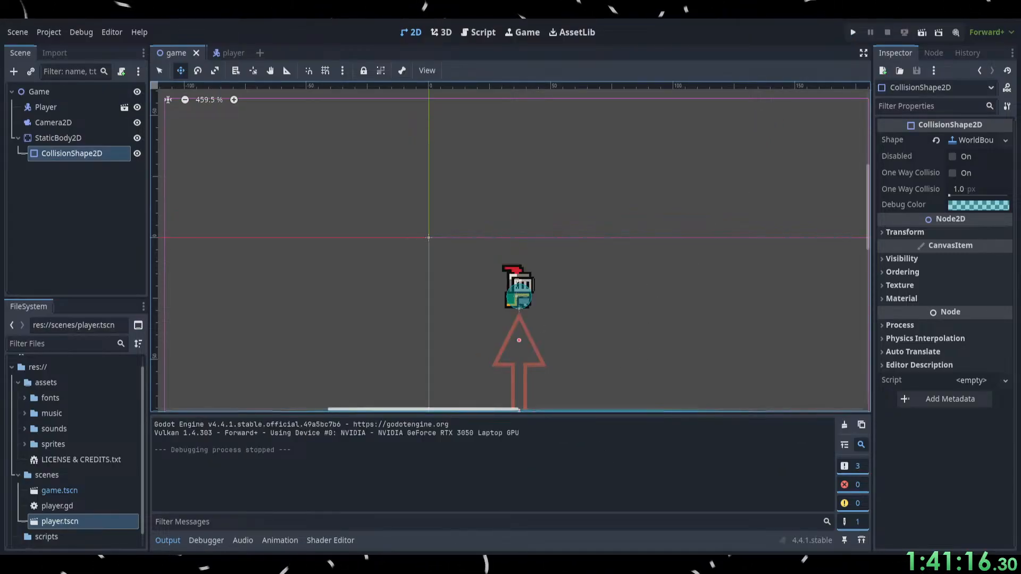
Switch to the browser, watch the tutorial open the player script, pausing at 16:35, and return to Godot.
key(alt+Tab)
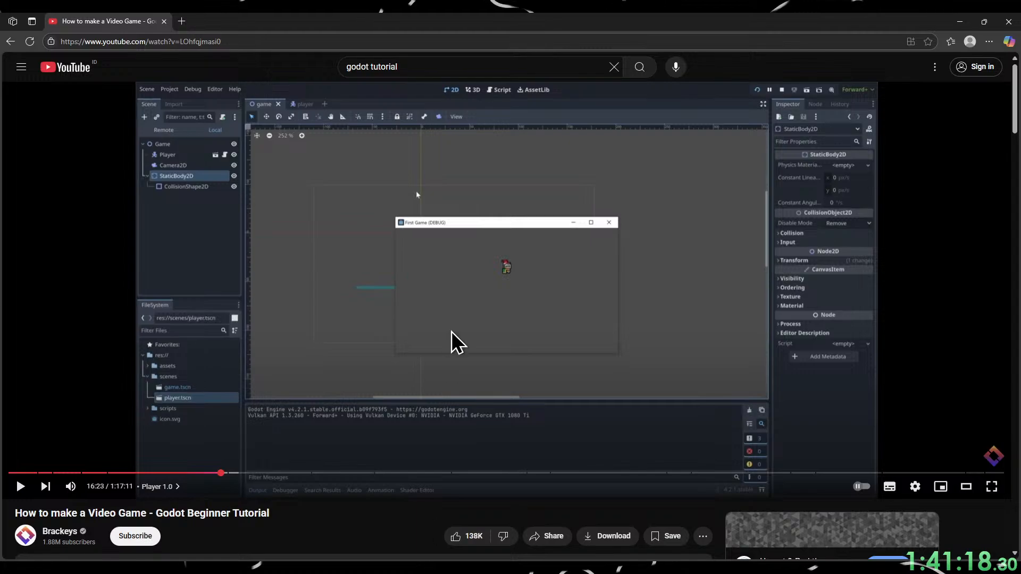
click(452, 332)
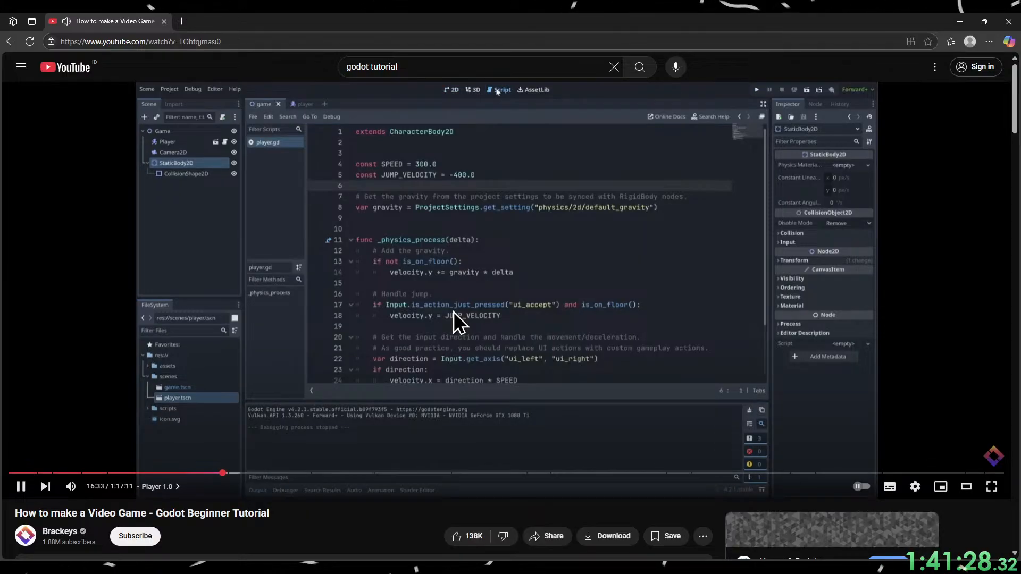
click(513, 374)
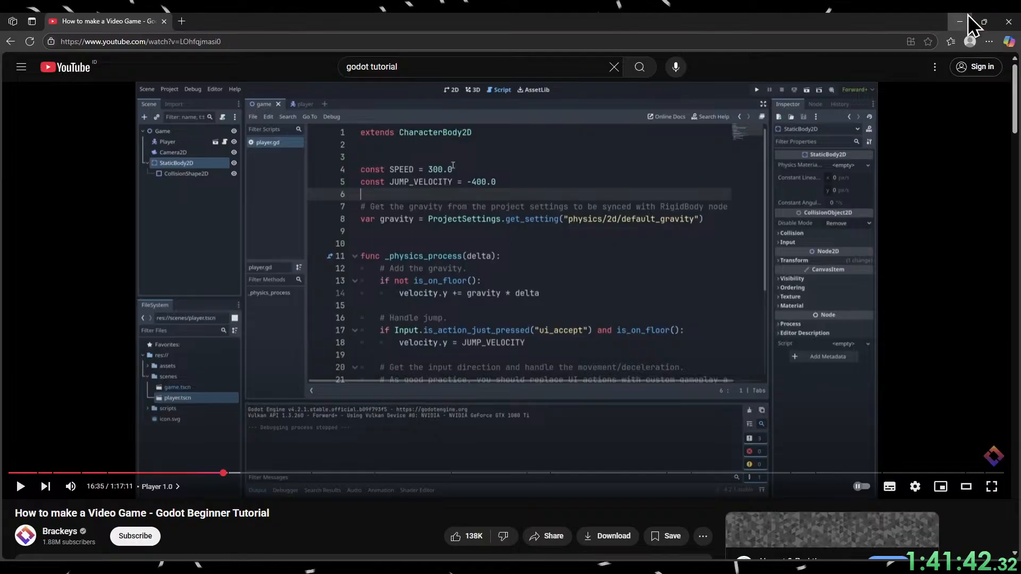
click(969, 16)
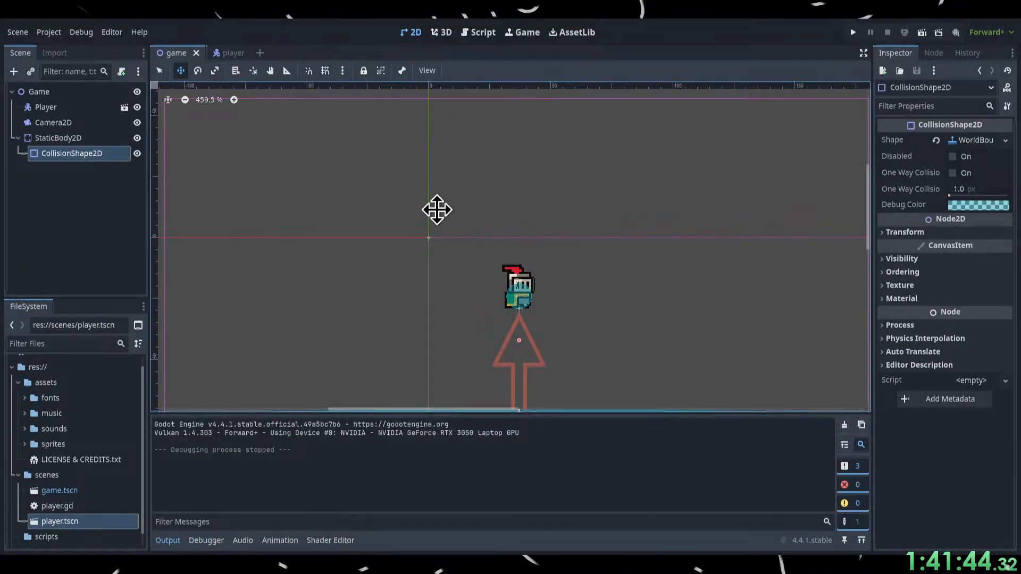
View the player.gd script with the game and player scenes open in turn, and return to the game scene's 2D view.
click(325, 70)
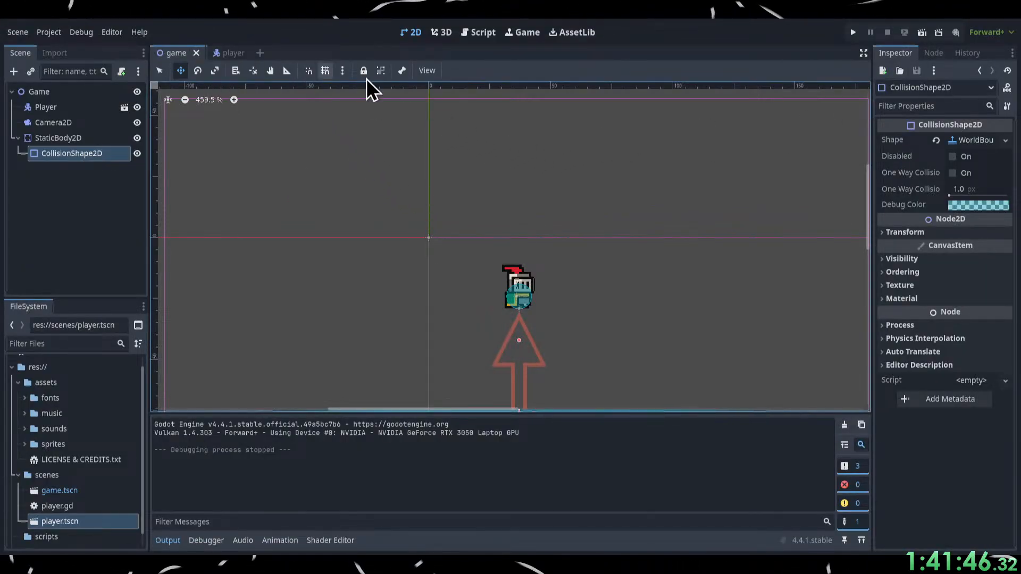
click(478, 32)
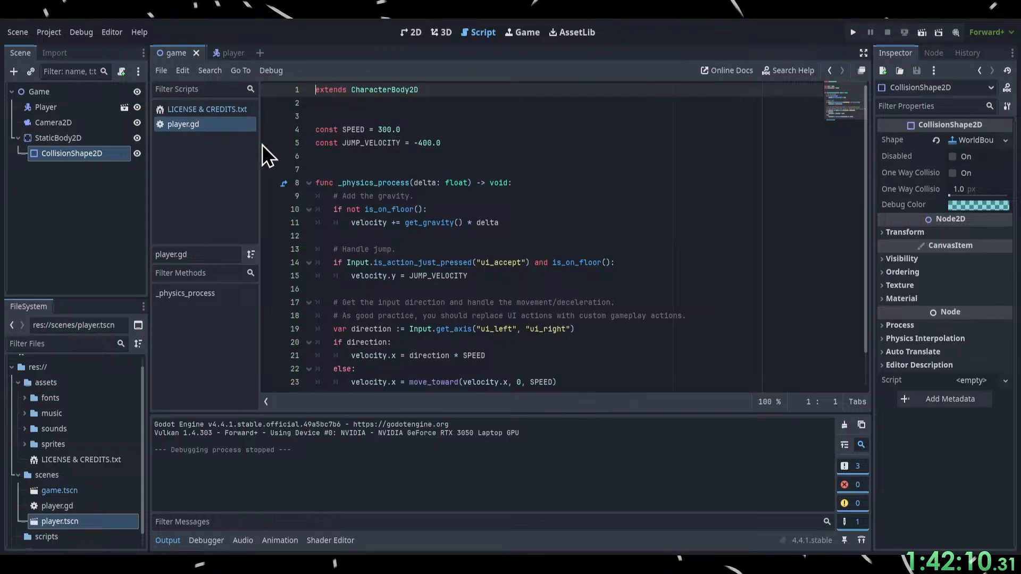
click(221, 57)
click(181, 54)
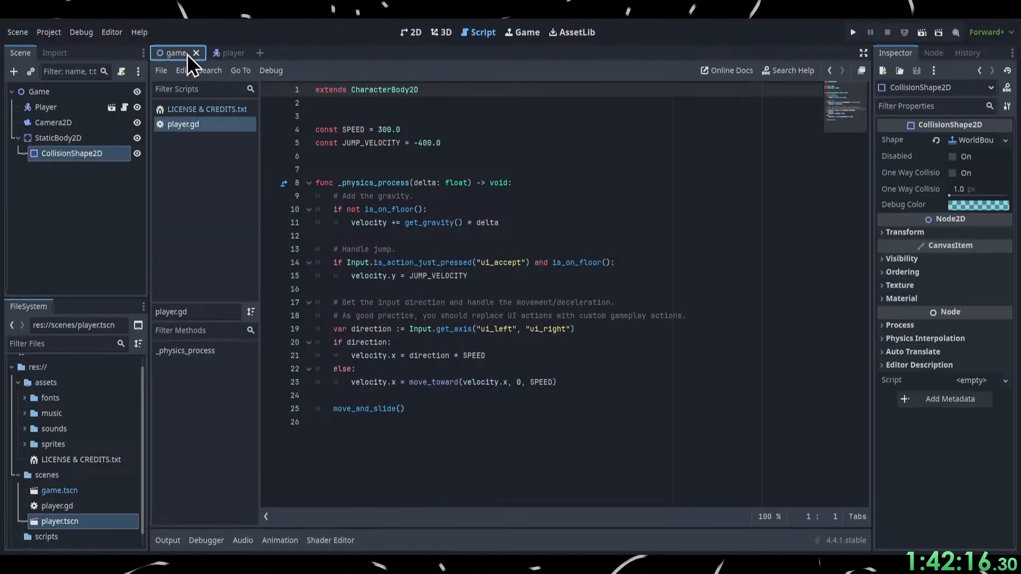
click(219, 55)
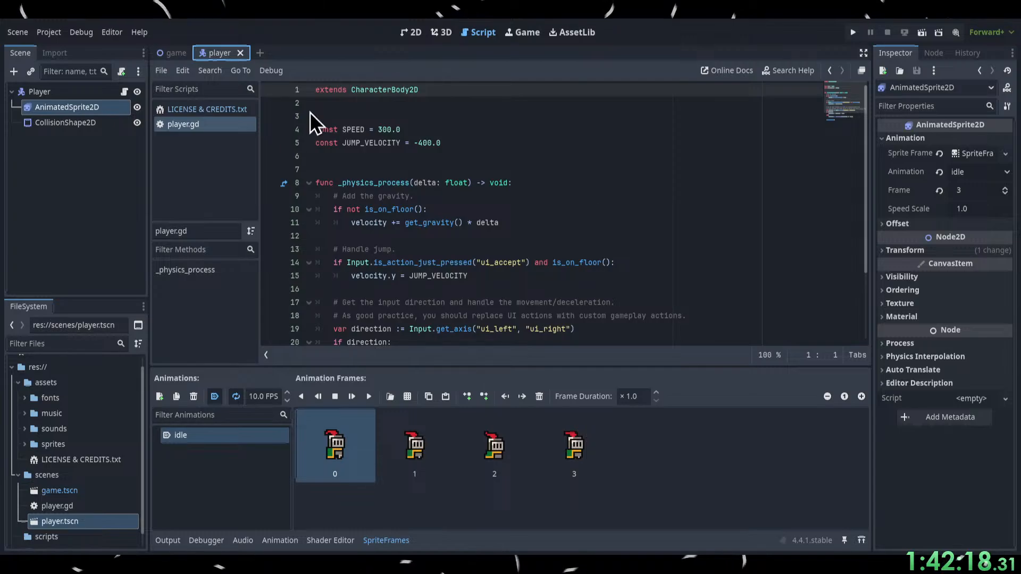
click(171, 55)
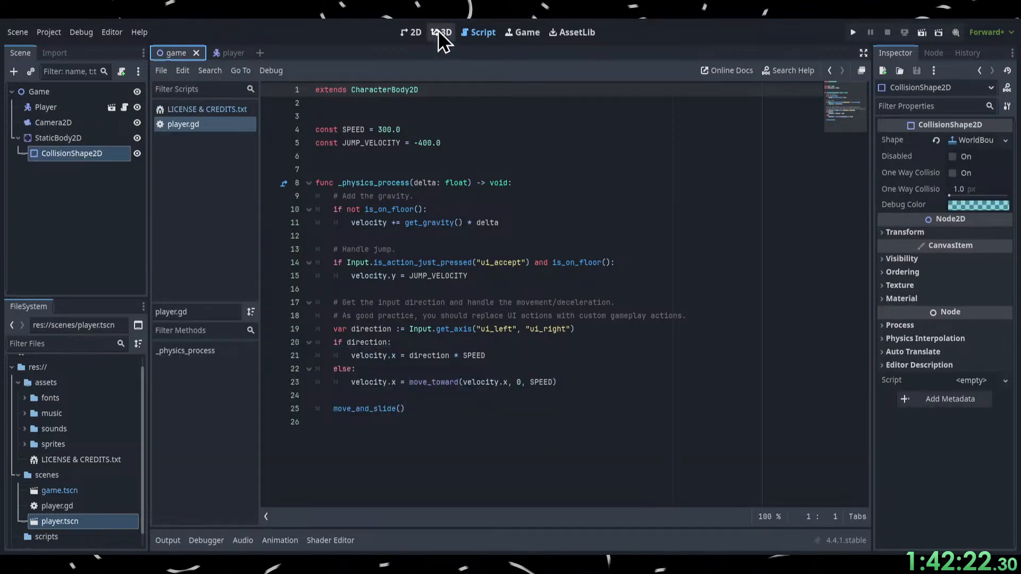
click(411, 32)
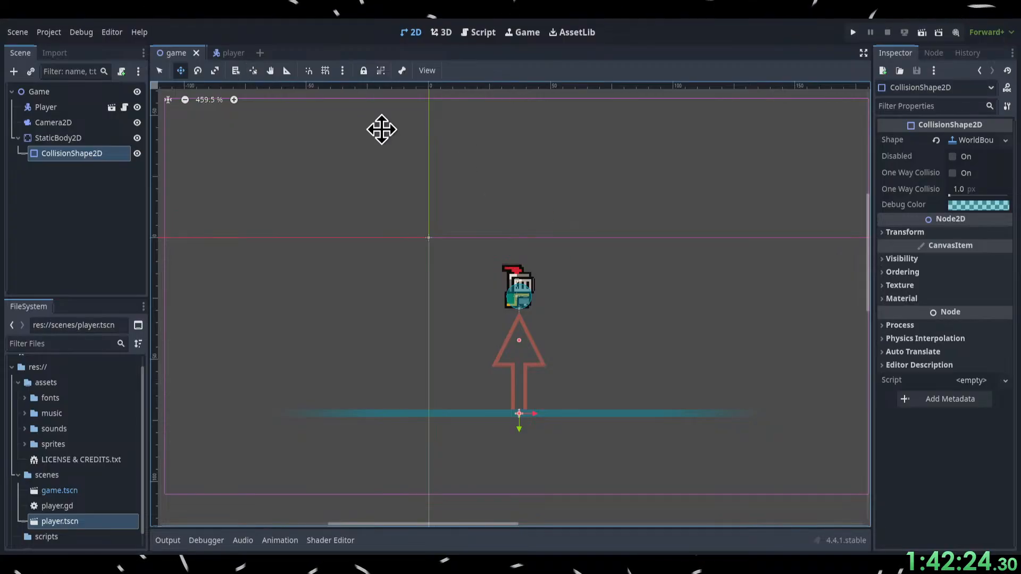
Switch to the player scene and move player.gd from the scenes folder into the scripts folder.
click(233, 53)
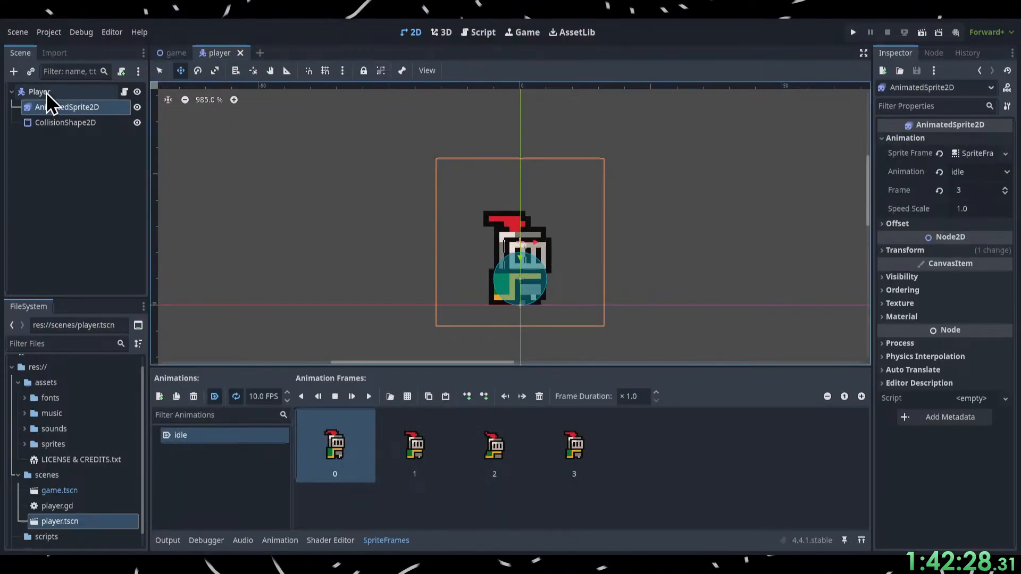
click(168, 59)
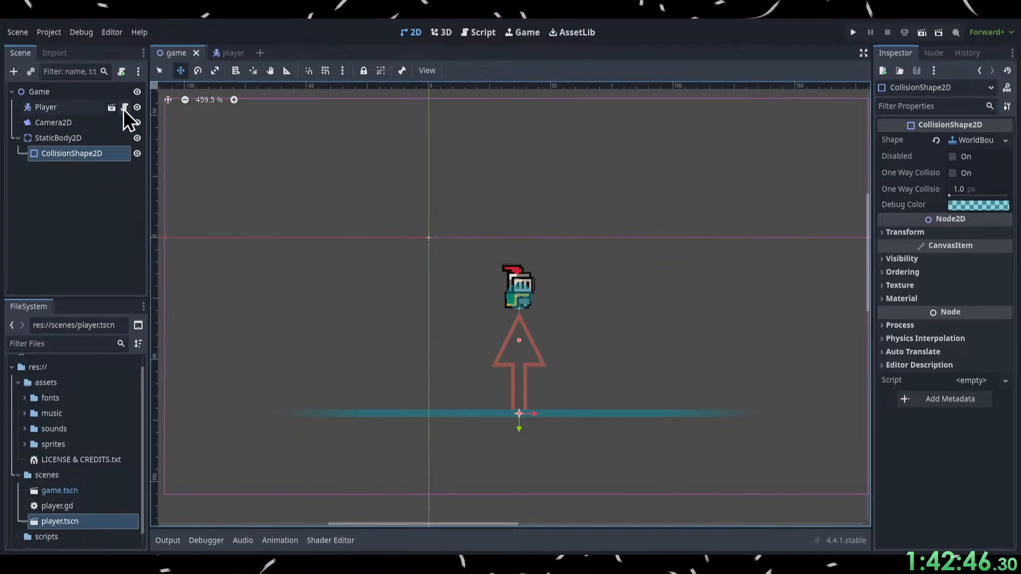
click(225, 53)
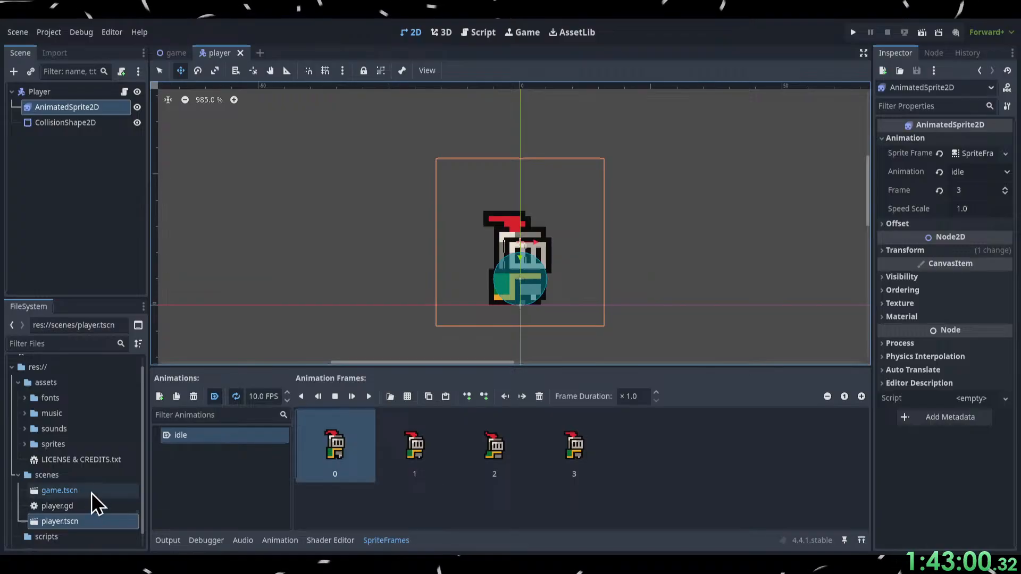
scroll(85, 503, down, 1)
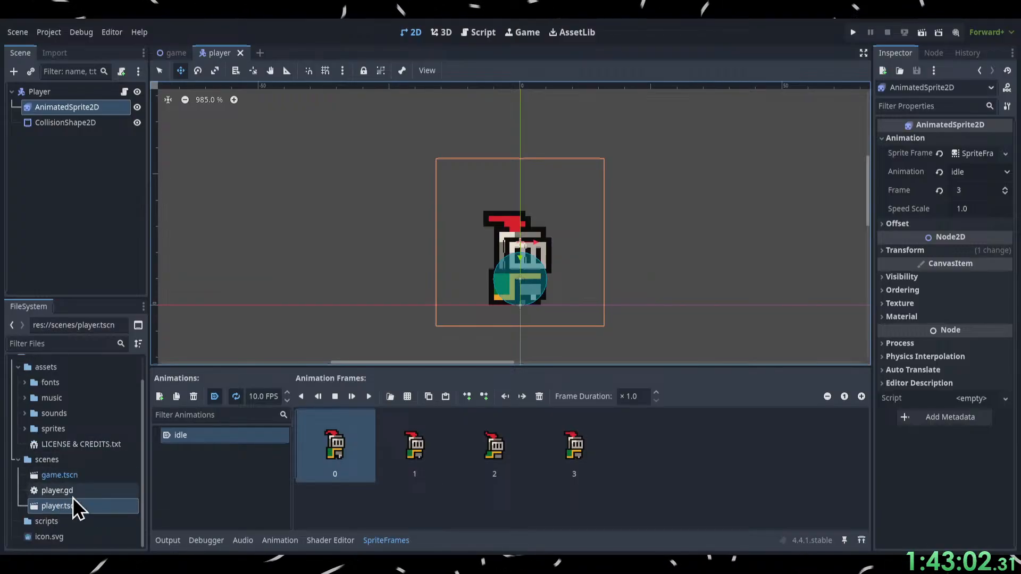
drag(54, 492, 52, 523)
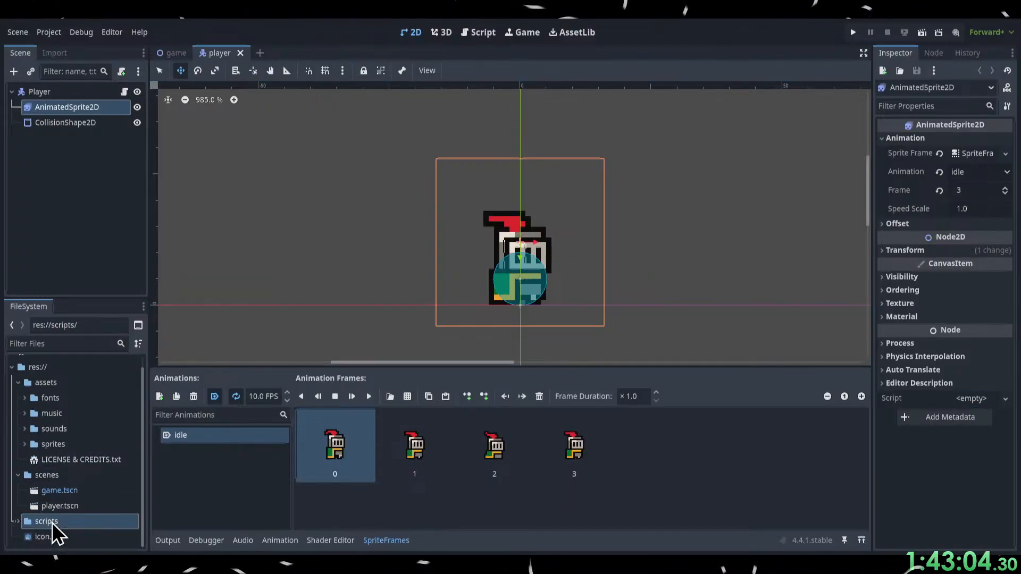
Run the project to test the player's jump with the relocated script, and stop the run.
click(852, 33)
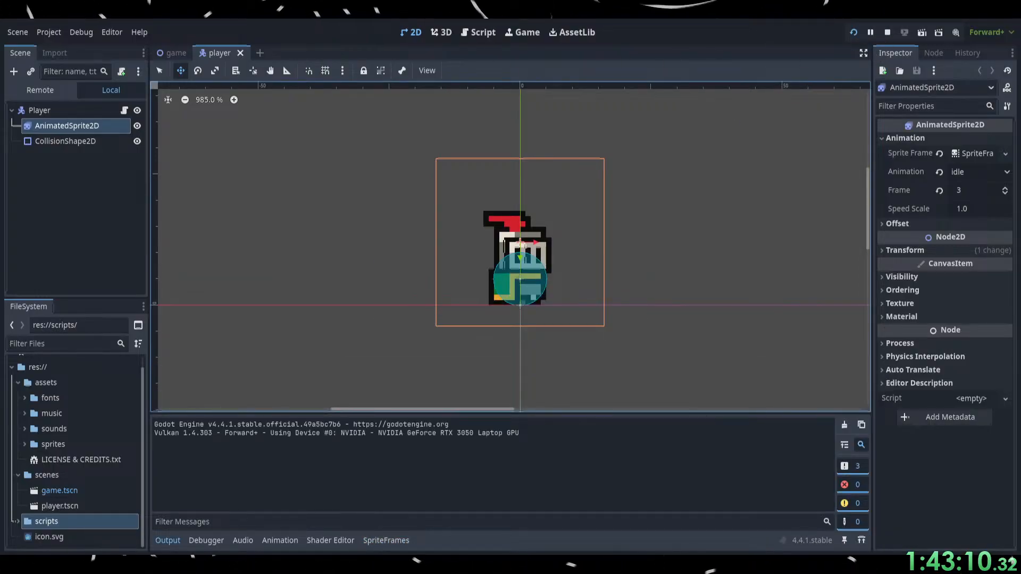
key(space)
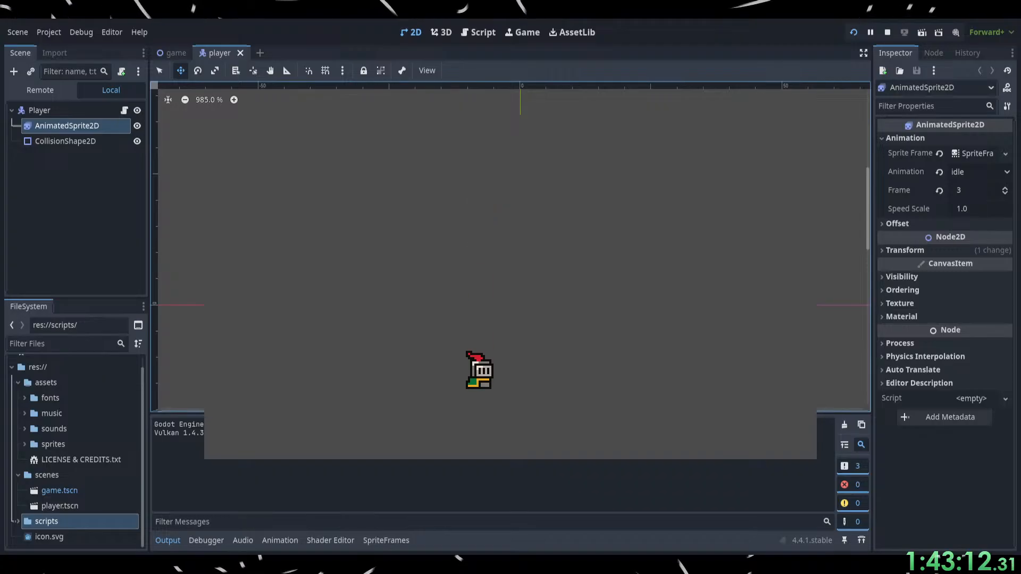
key(F8)
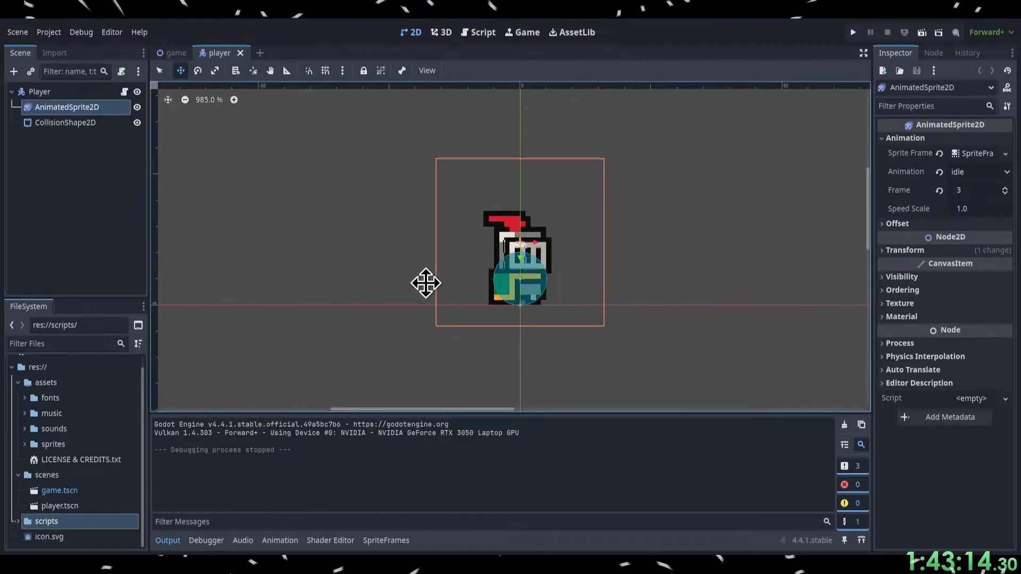
Review the gravity, jump and movement code in player.gd and select the Player root node in the player scene.
click(483, 34)
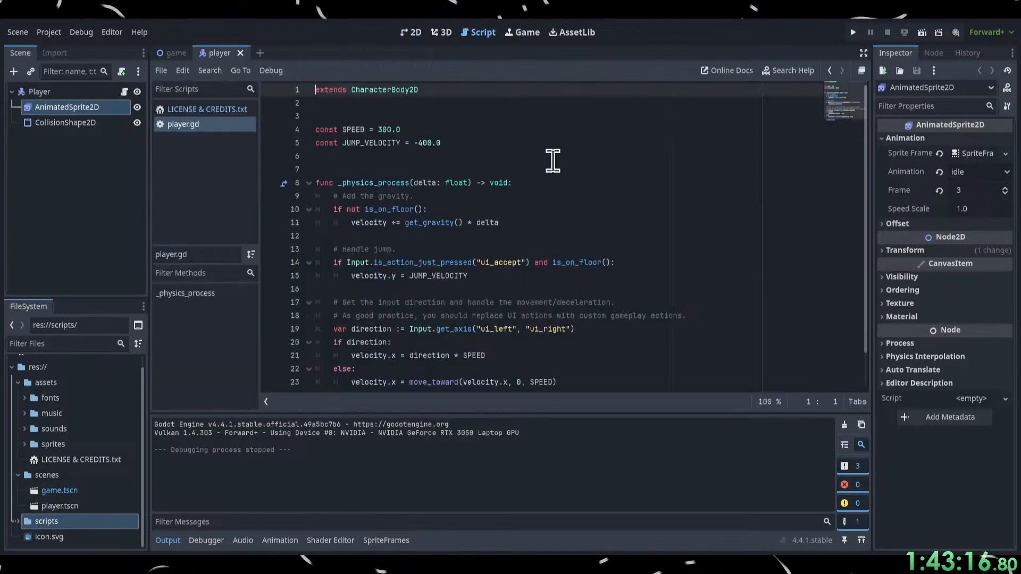
click(173, 55)
click(221, 55)
click(511, 185)
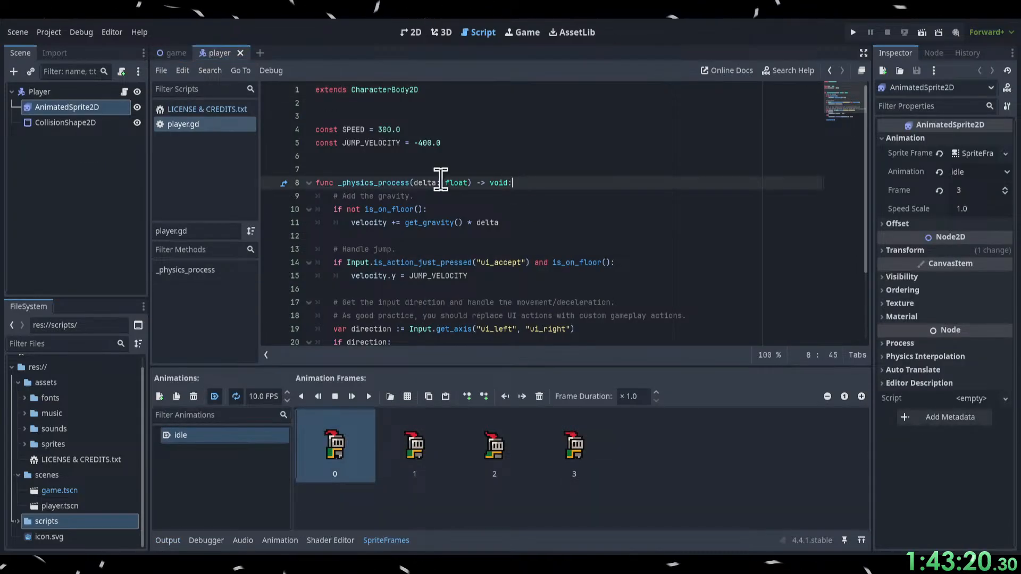
click(545, 276)
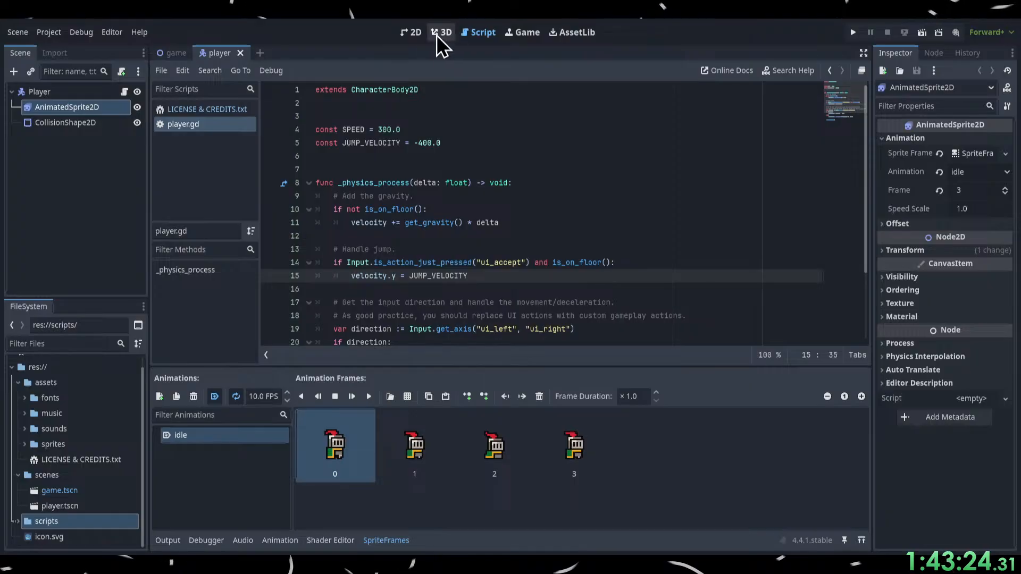
click(411, 32)
click(39, 93)
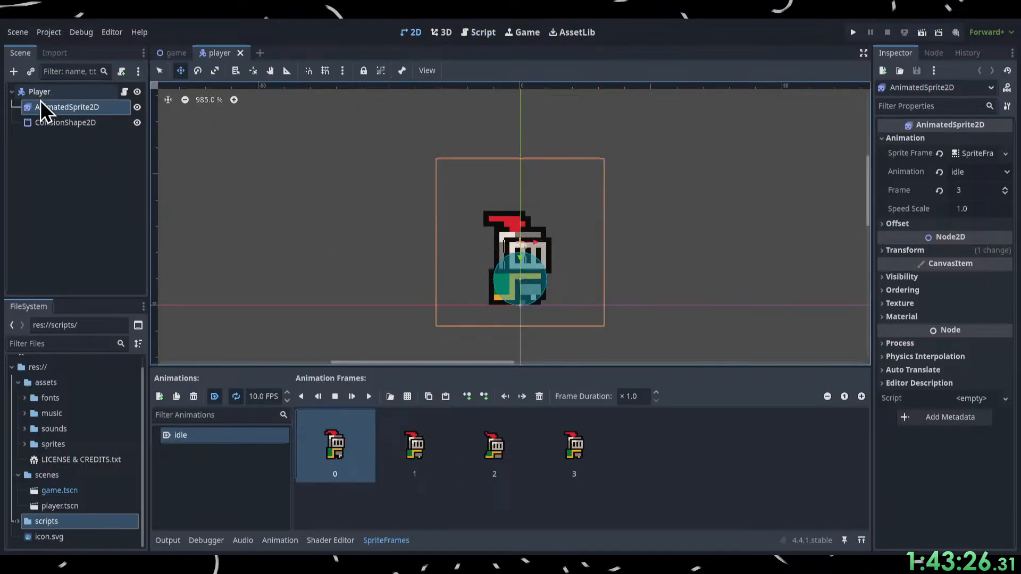
click(484, 33)
click(54, 108)
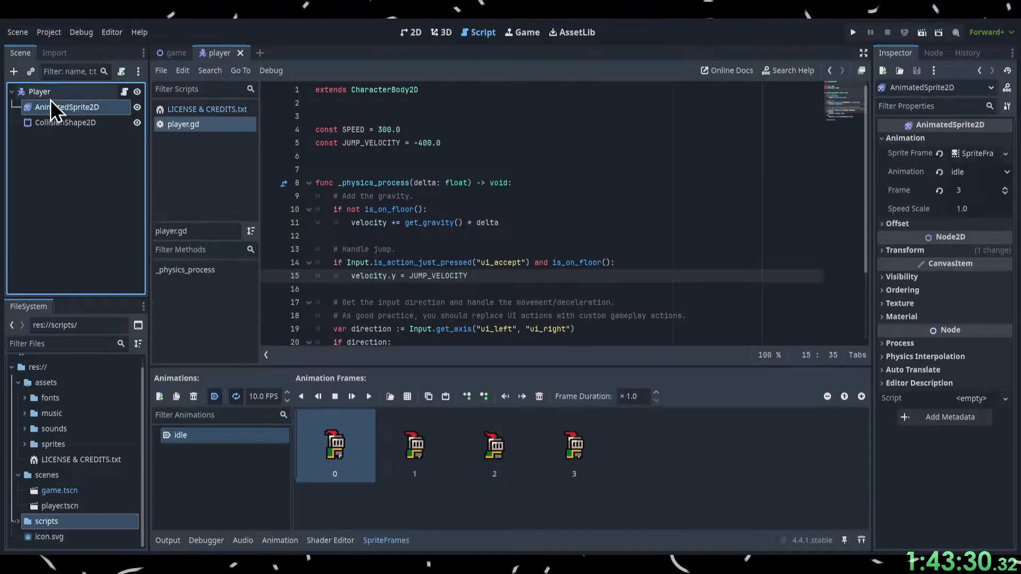
click(39, 92)
click(570, 328)
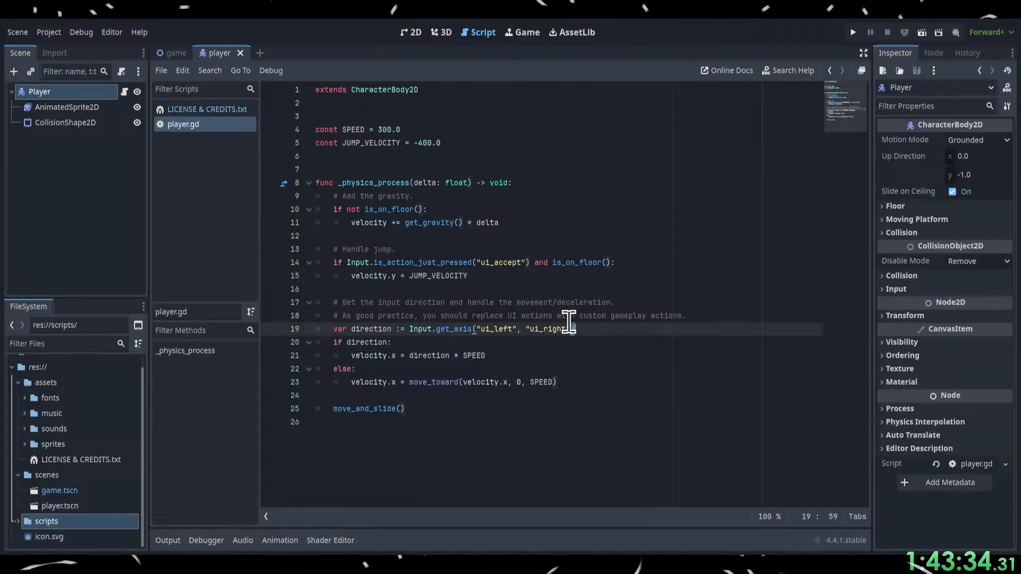
click(573, 222)
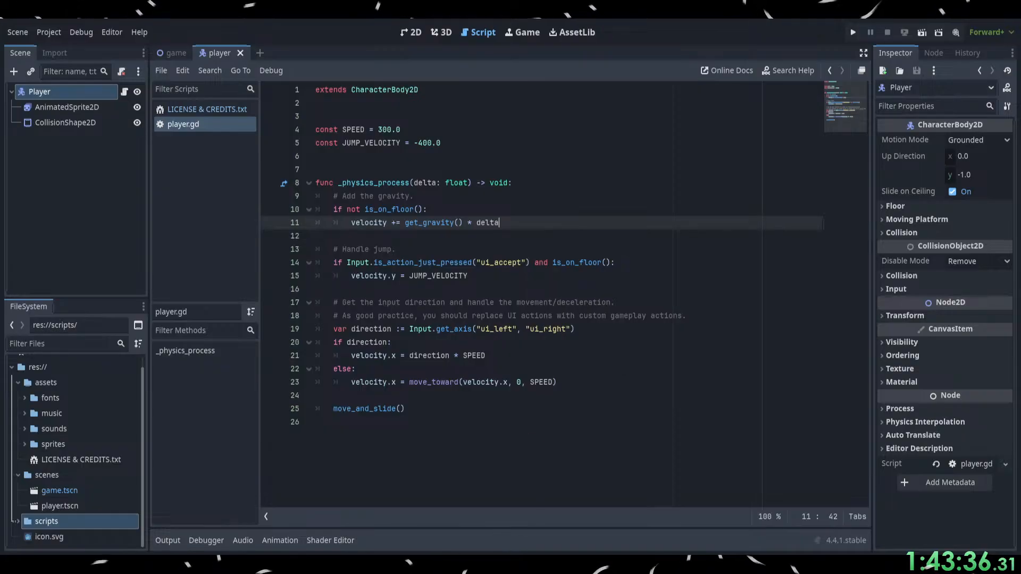
Switch to the browser, pause the tutorial at 16:35, and return to the movement comments in Godot's player.gd script.
key(alt+Tab)
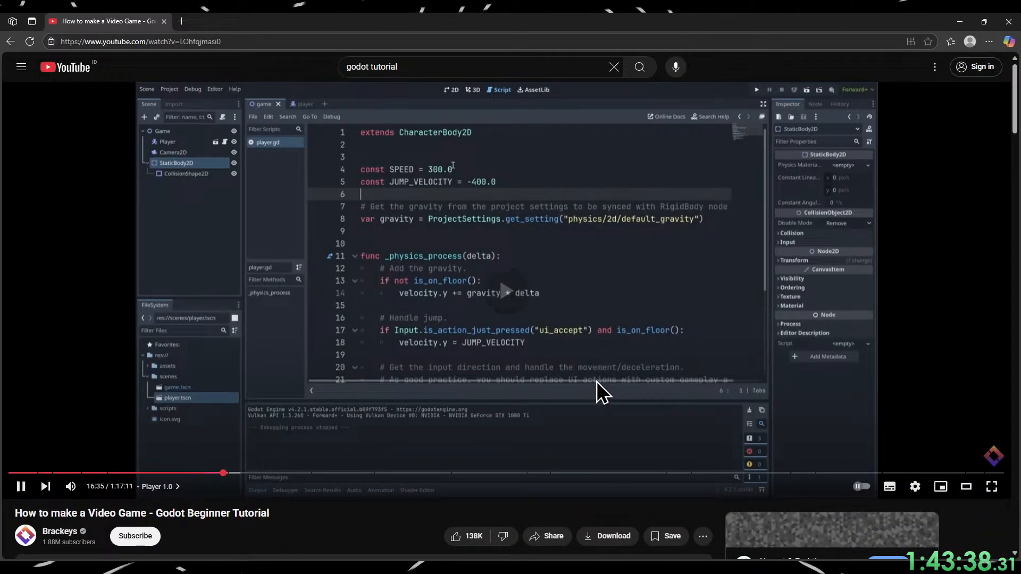
click(597, 382)
key(alt+Tab)
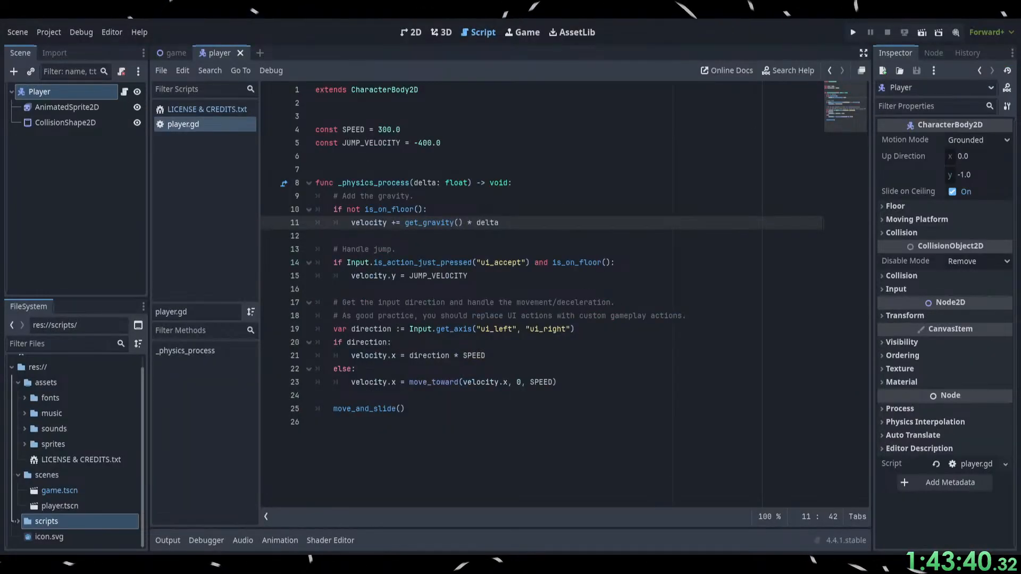
click(613, 316)
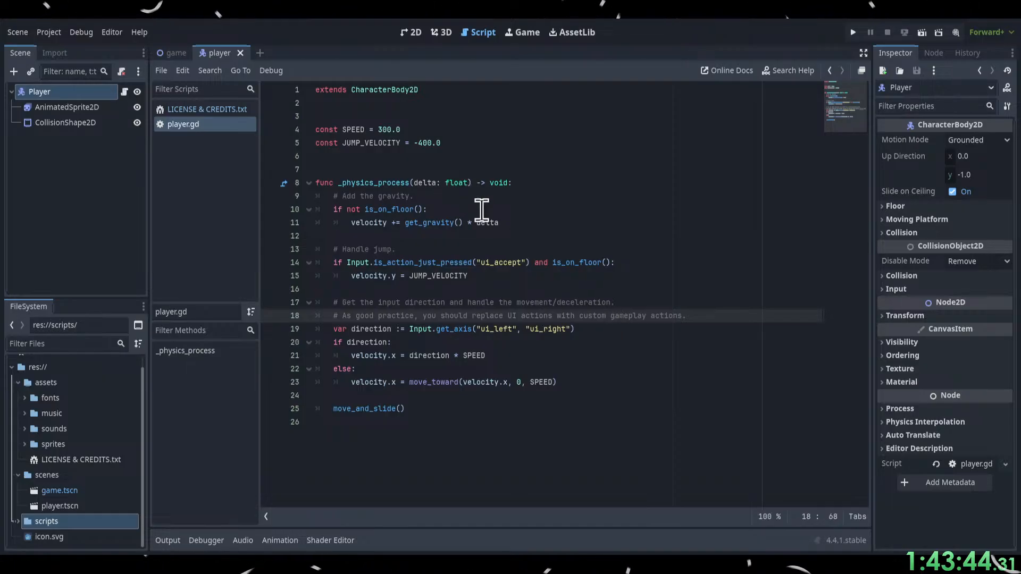
Enlarge the player.gd code text to 186 % and place the cursor on the empty line below the JUMP_VELOCITY constant.
ctrl+scroll(484, 229, up, 2)
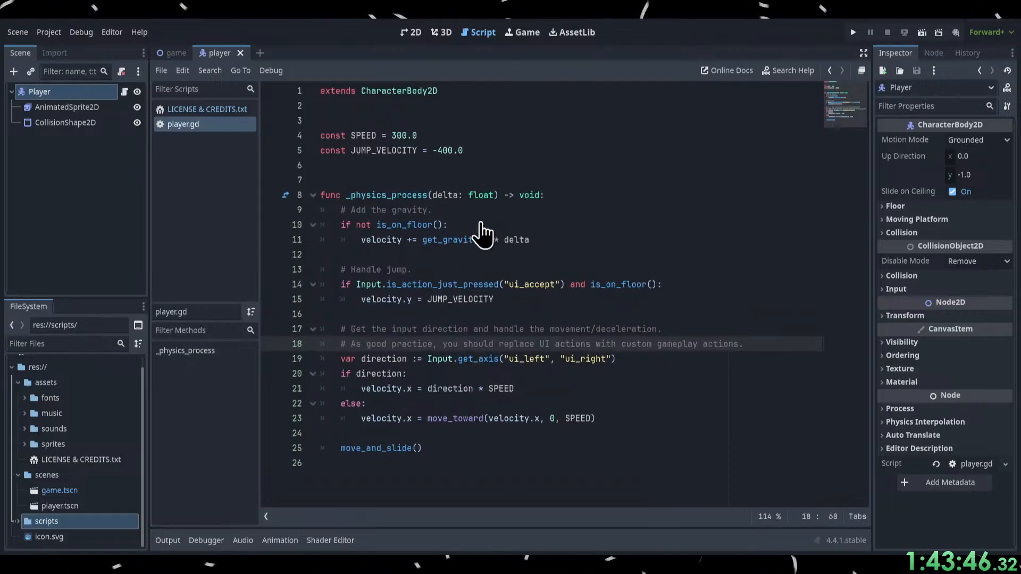
ctrl+scroll(484, 229, up, 6)
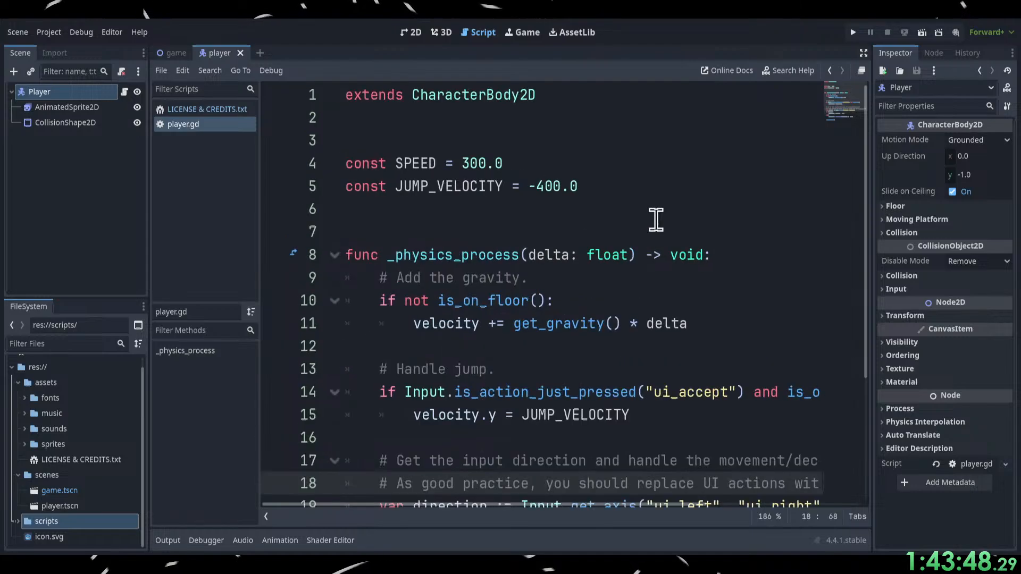
click(654, 216)
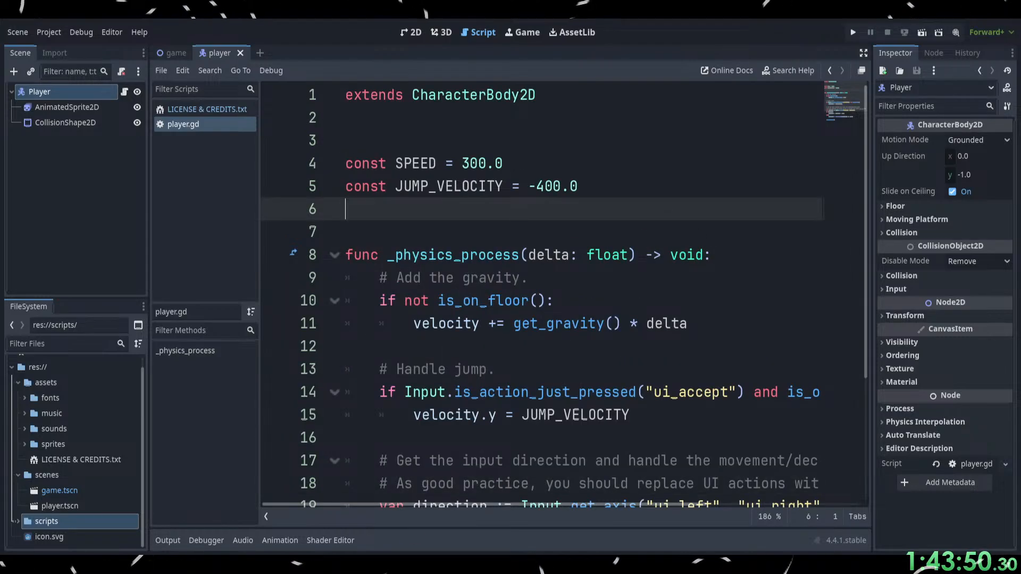
Switch to the browser, watch the tutorial's speed and jump velocity changes up to 16:48, pause it, and return to Godot.
key(alt+Tab)
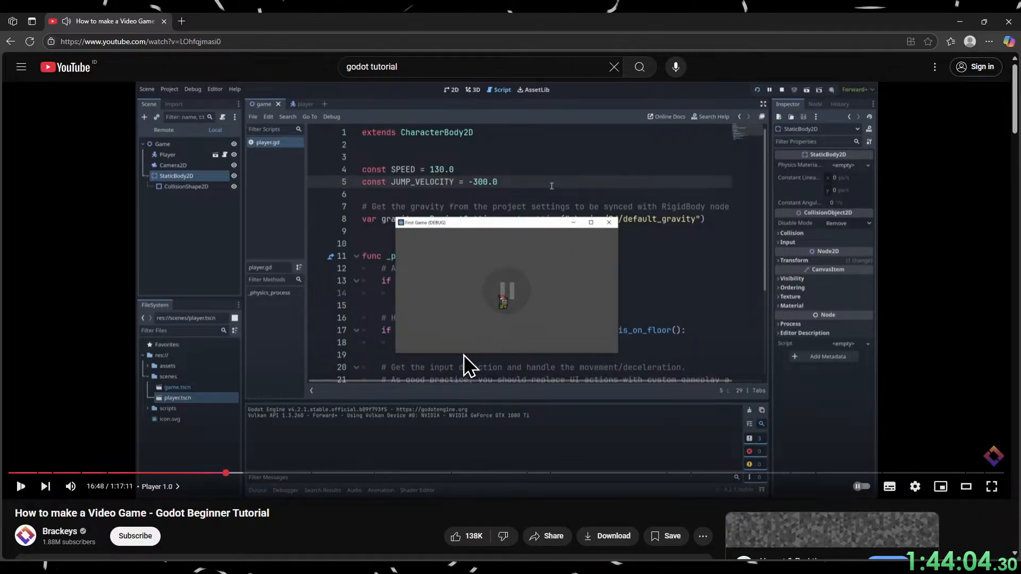
click(458, 295)
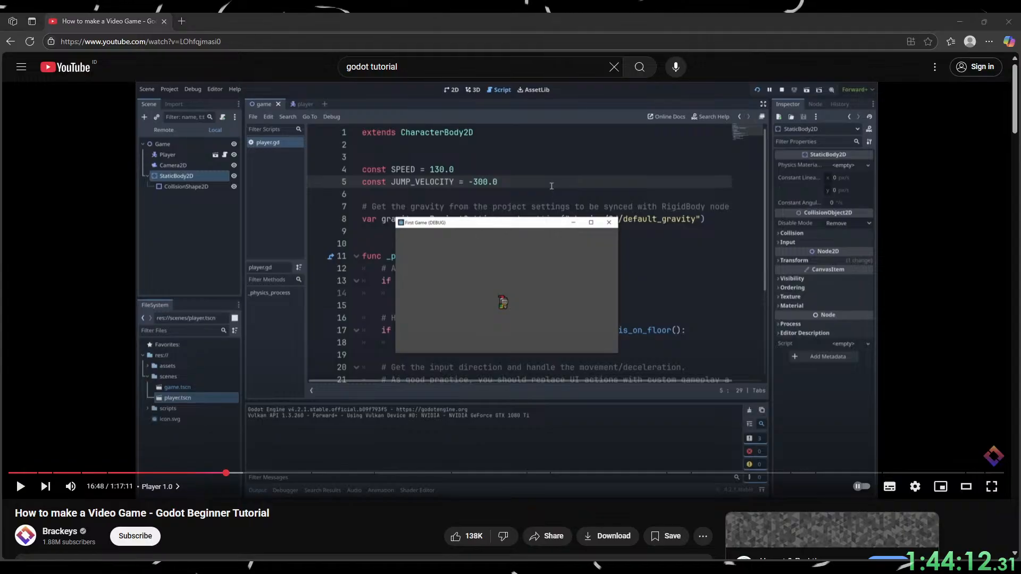
key(alt+Tab)
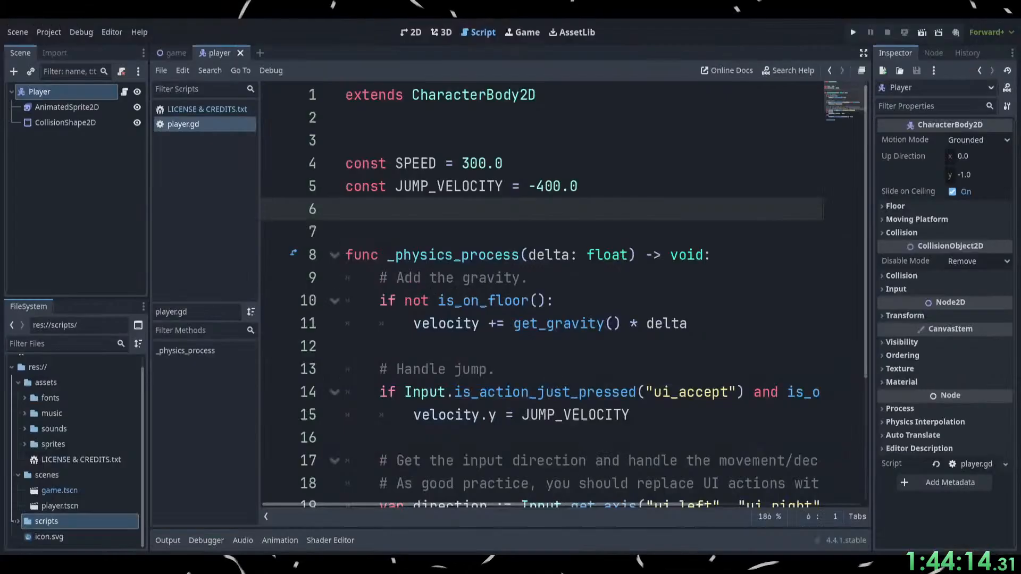
Set the SPEED constant to 130.0 and the JUMP_VELOCITY constant to -300.0 in player.gd.
click(462, 163)
double_click(493, 163)
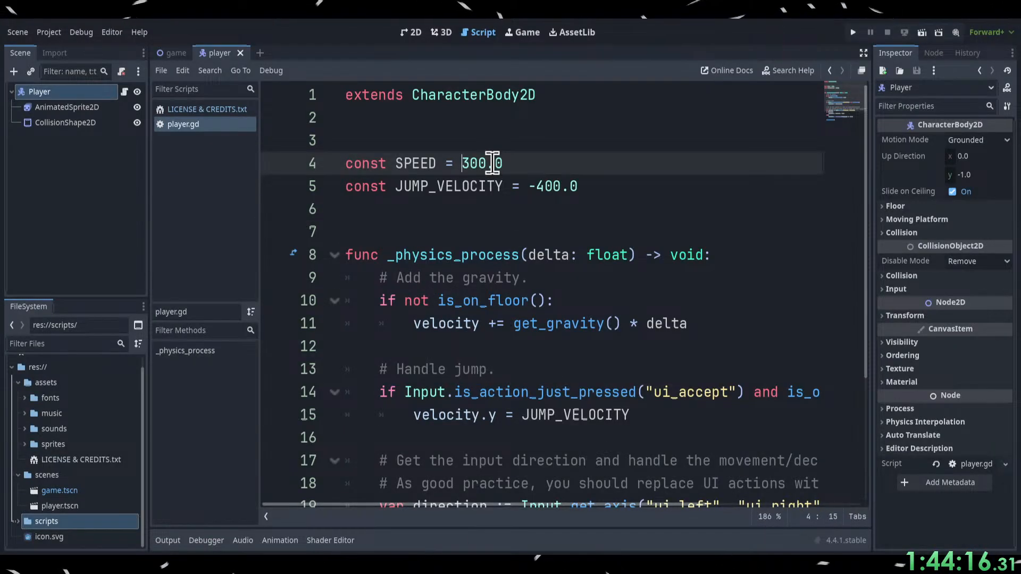
text(130)
click(550, 187)
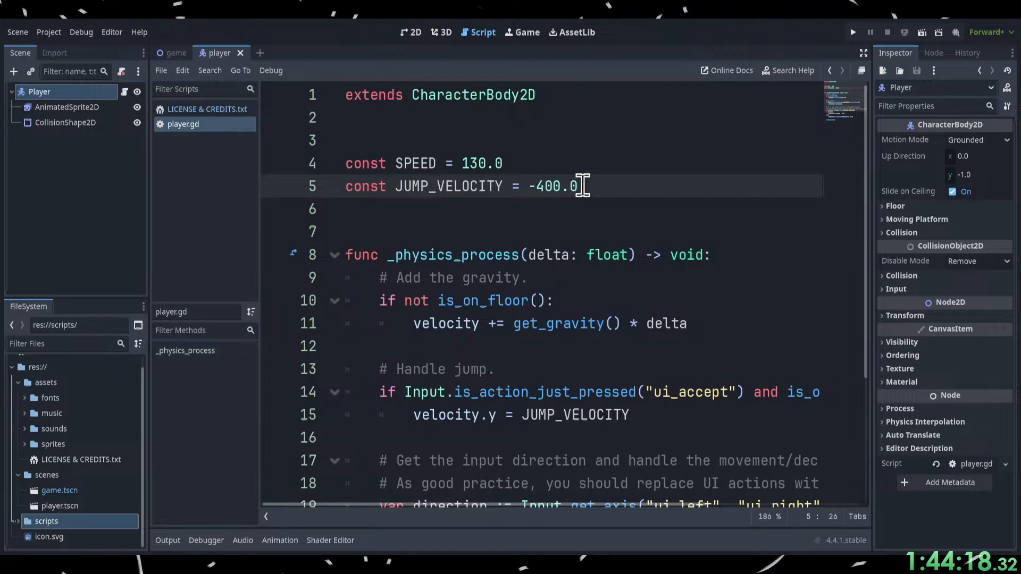
key(BackSpace)
text(3)
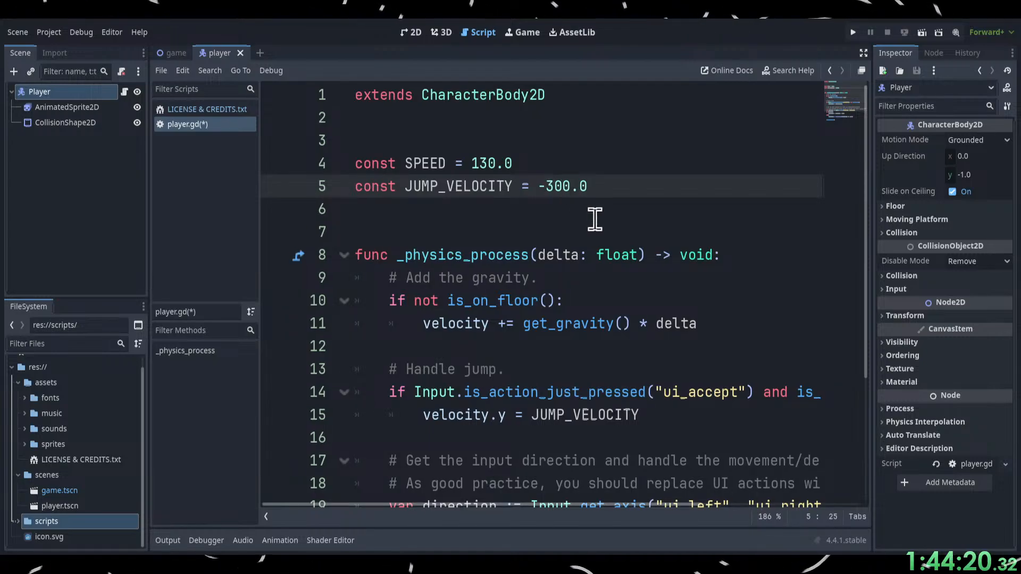
click(593, 213)
Run the project, test the player's left and right movement and jump, and close the game window.
click(853, 32)
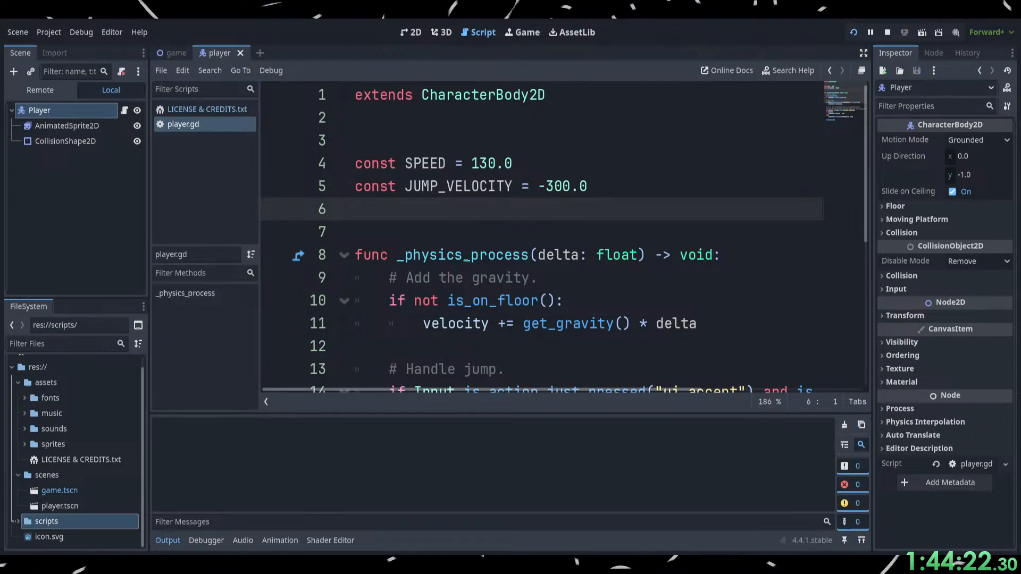
key(Left)
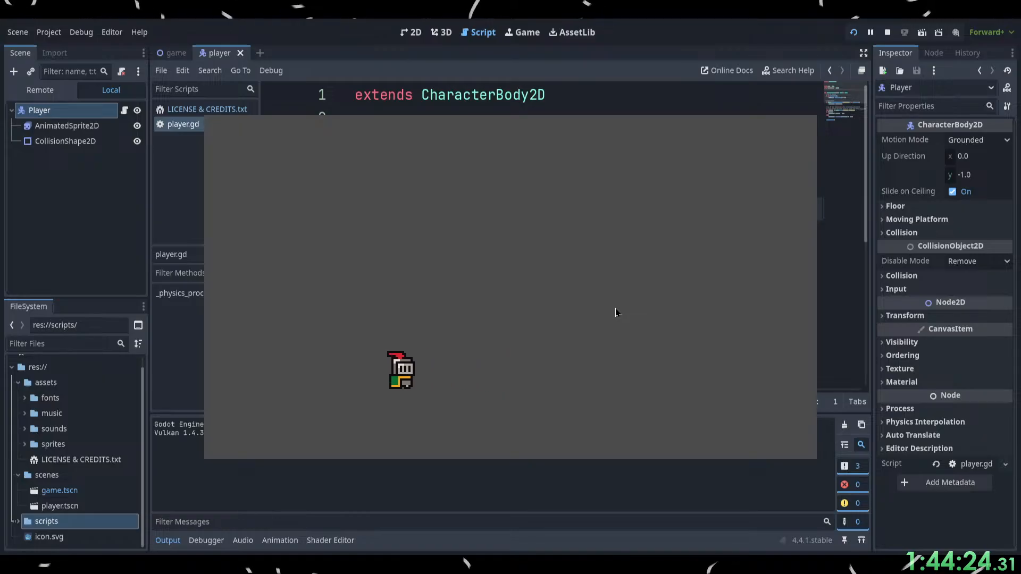
key(Right)
key(Left)
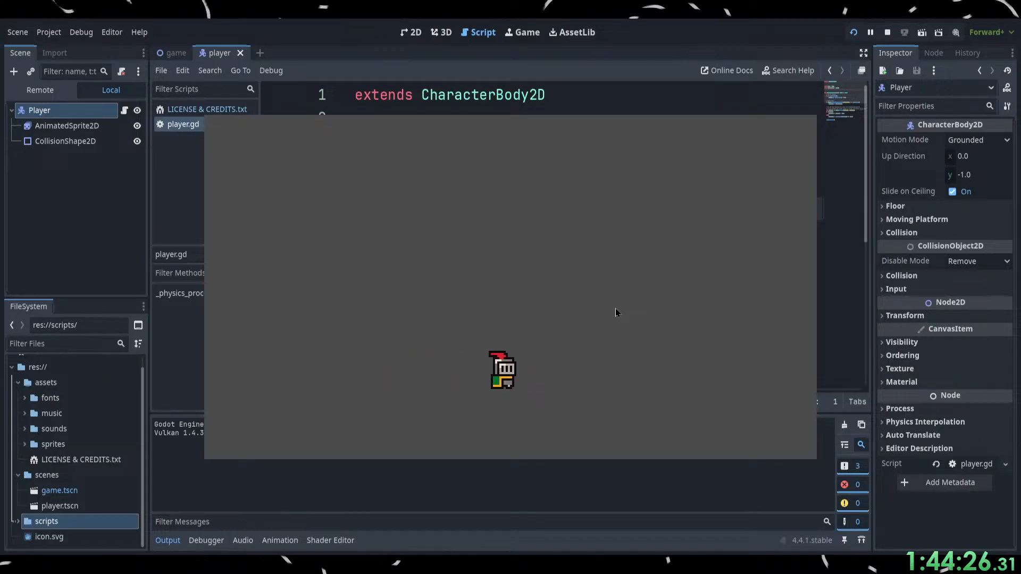
key(space)
key(space)
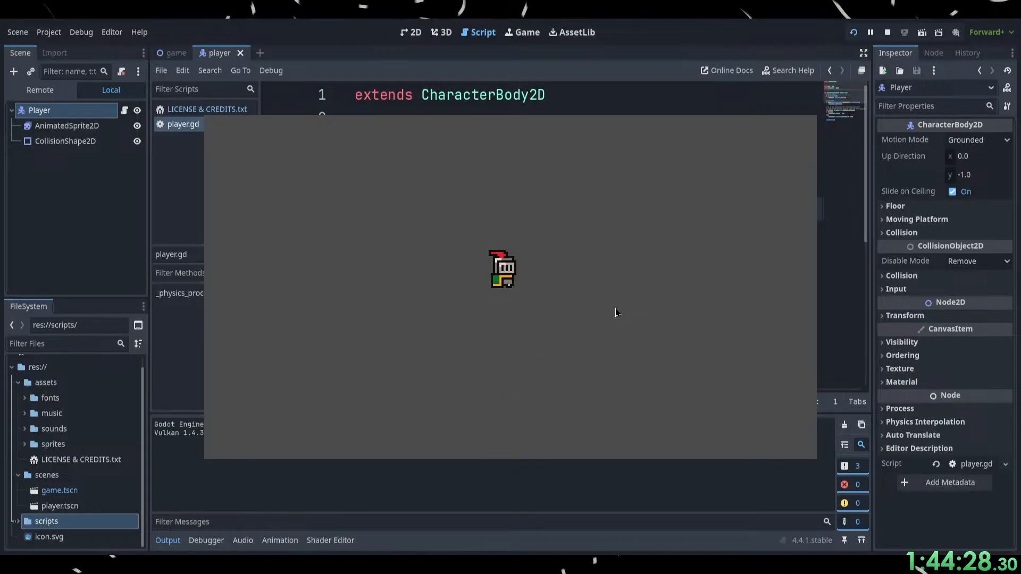
key(space)
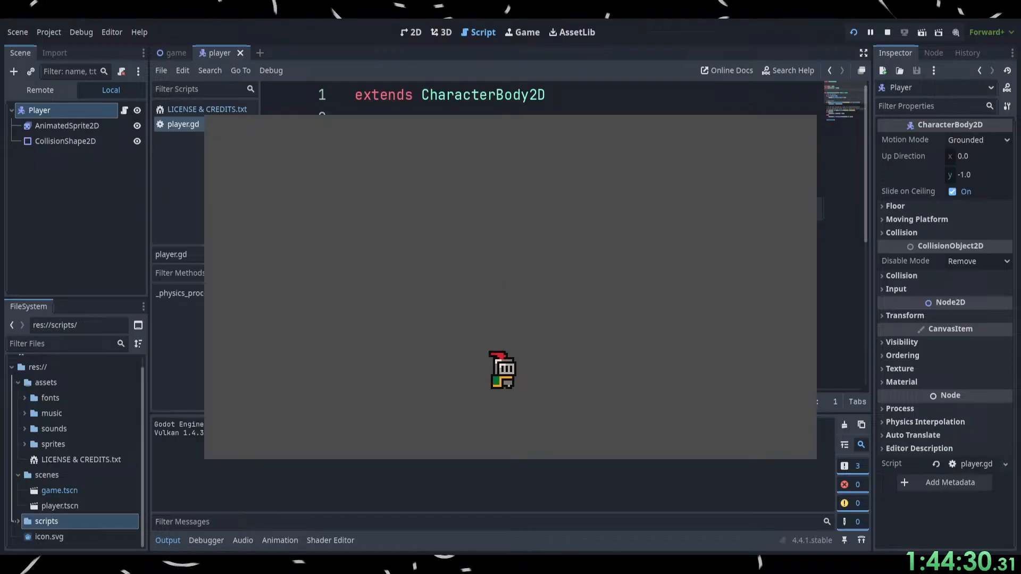
click(798, 86)
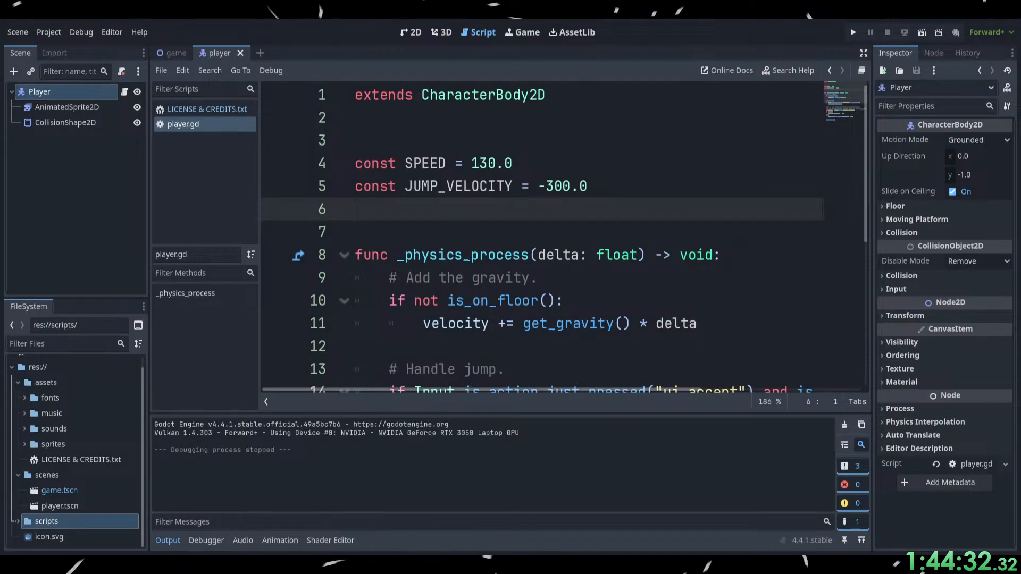
Switch to the browser, resume the tutorial into the Worldbuilding 1.0 chapter, and pause it at 17:01.
key(alt+Tab)
click(350, 398)
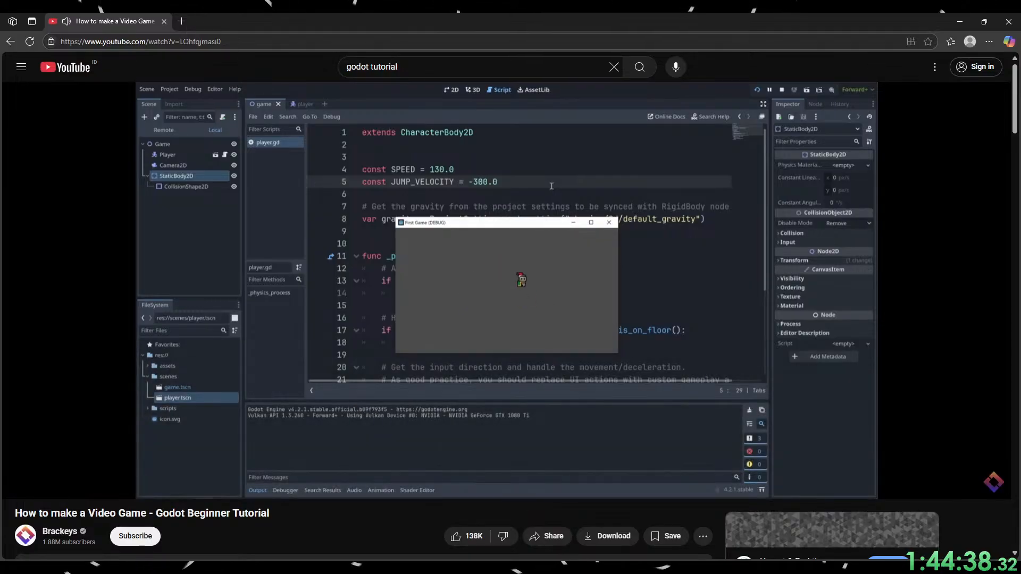
click(991, 567)
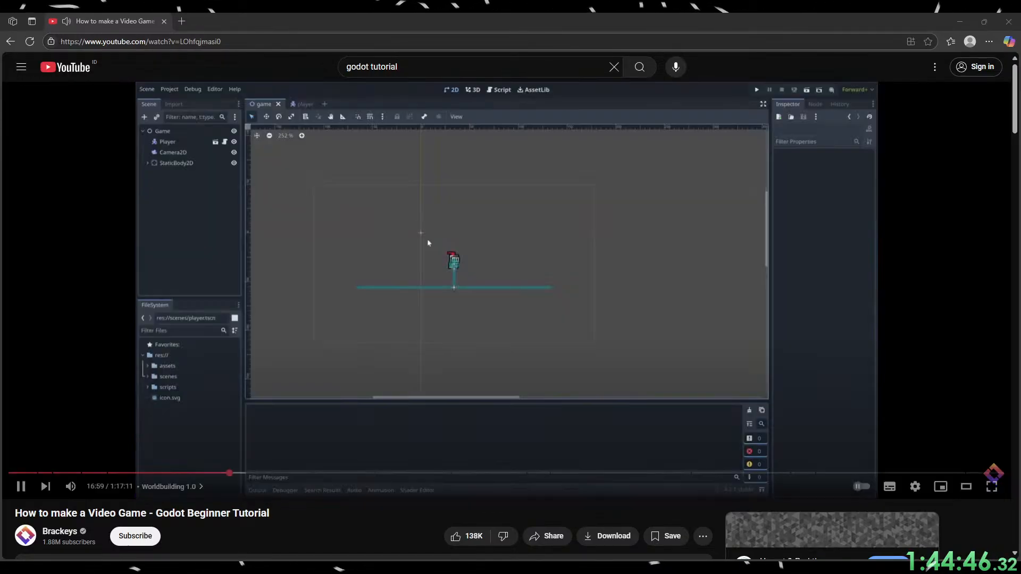
click(666, 327)
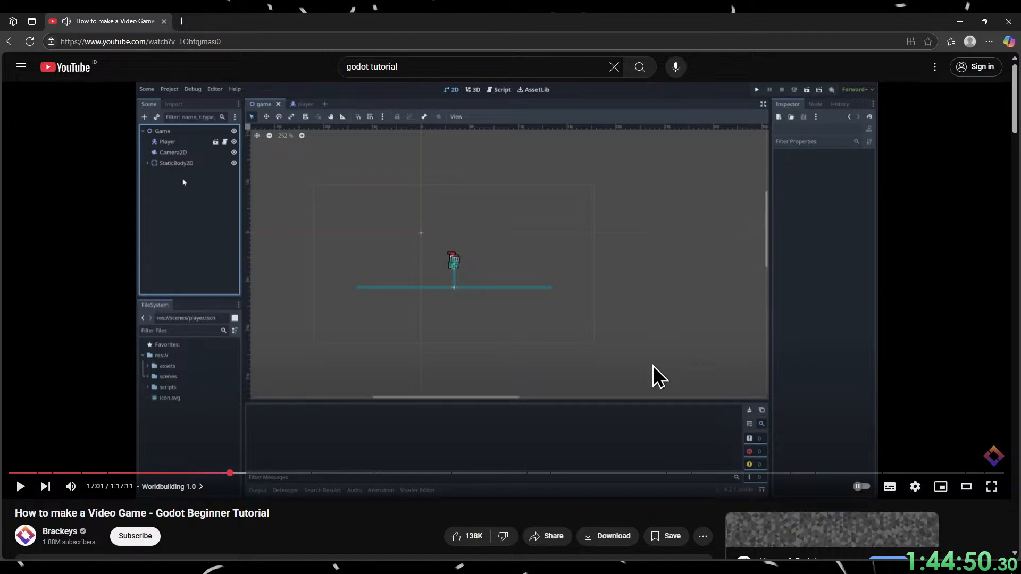
click(452, 568)
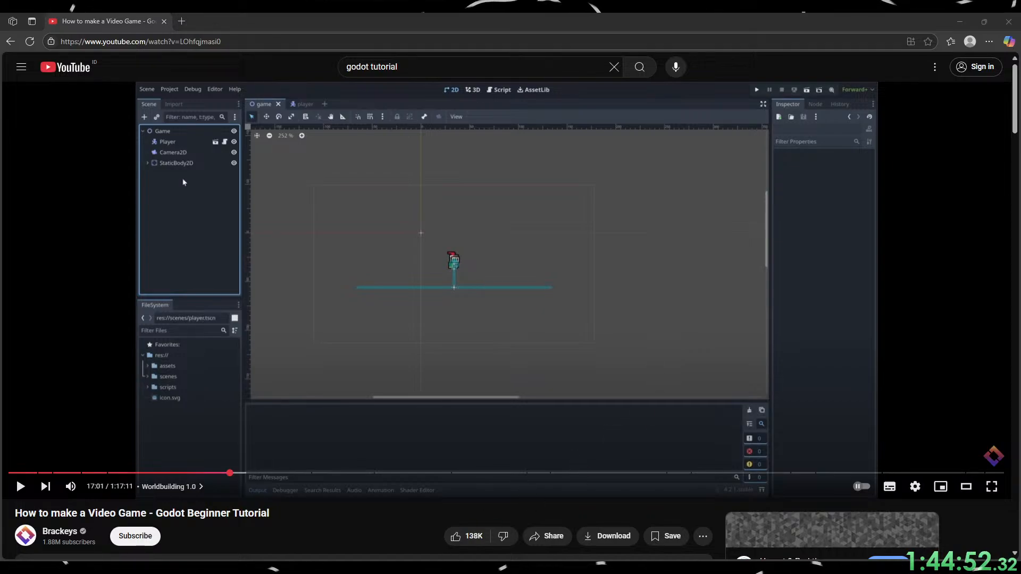